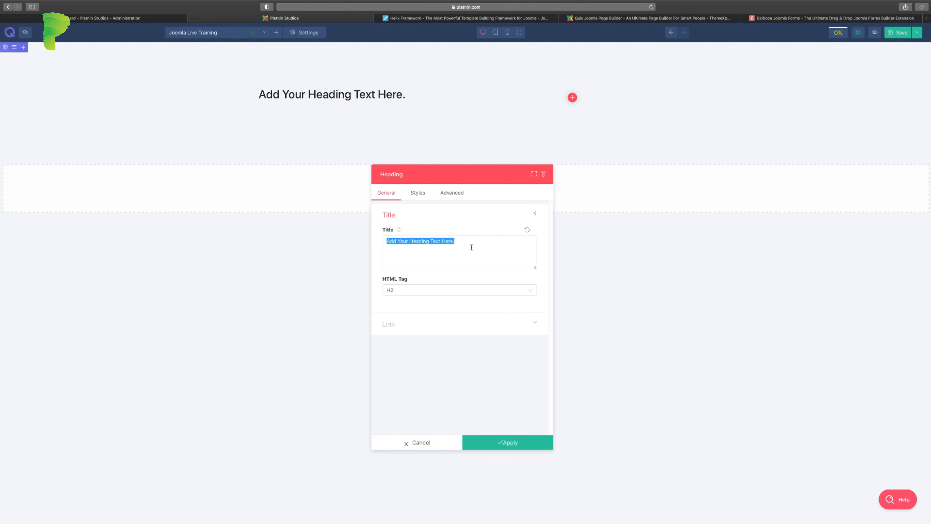
# Step: Enter "Free One house Joomla training" as the heading's title and apply it
pyautogui.write('Free One ')
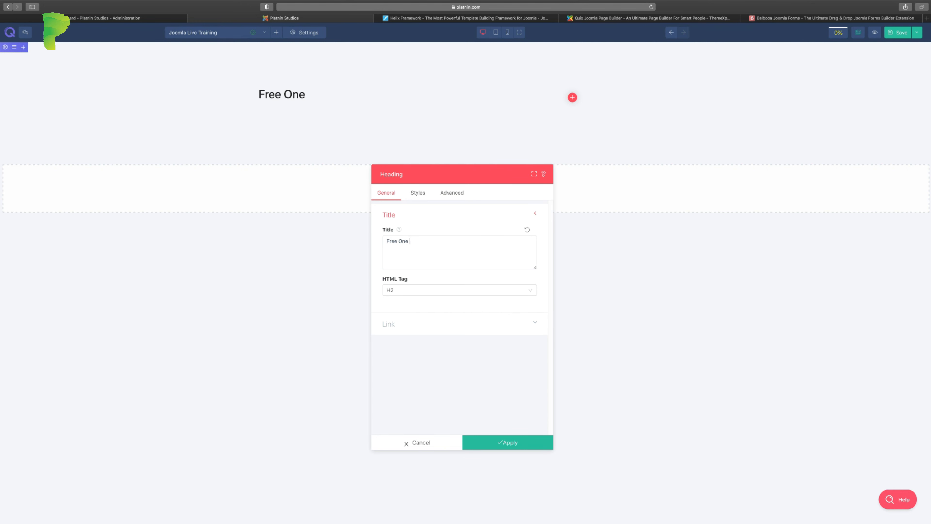
pyautogui.write('house Joomla training')
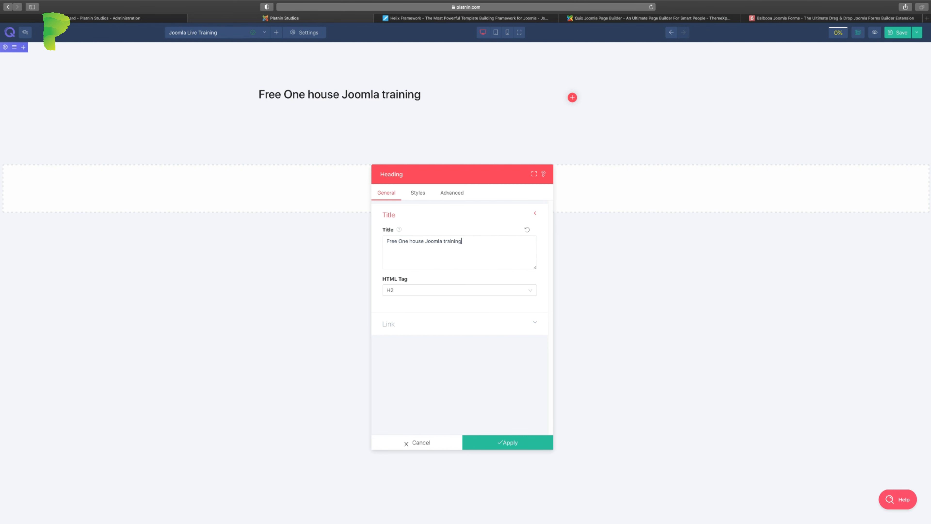
pyautogui.click(421, 195)
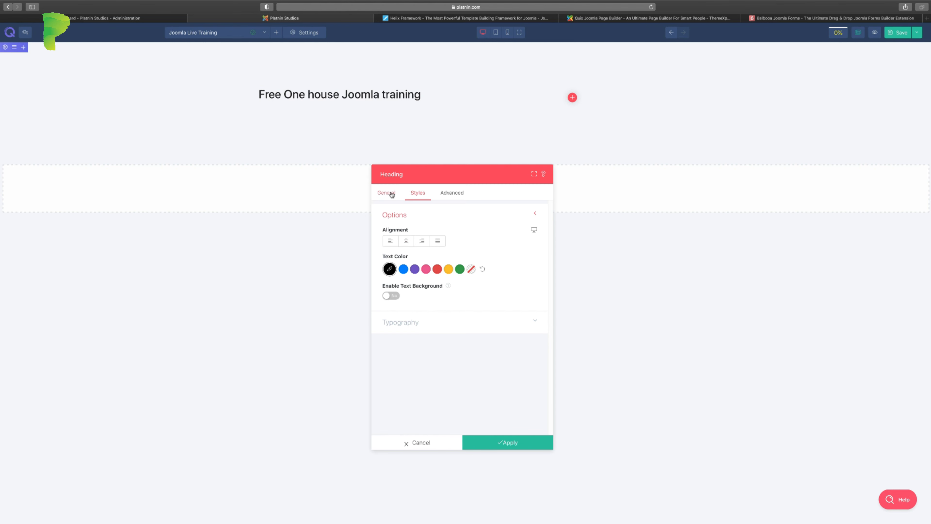
pyautogui.click(507, 443)
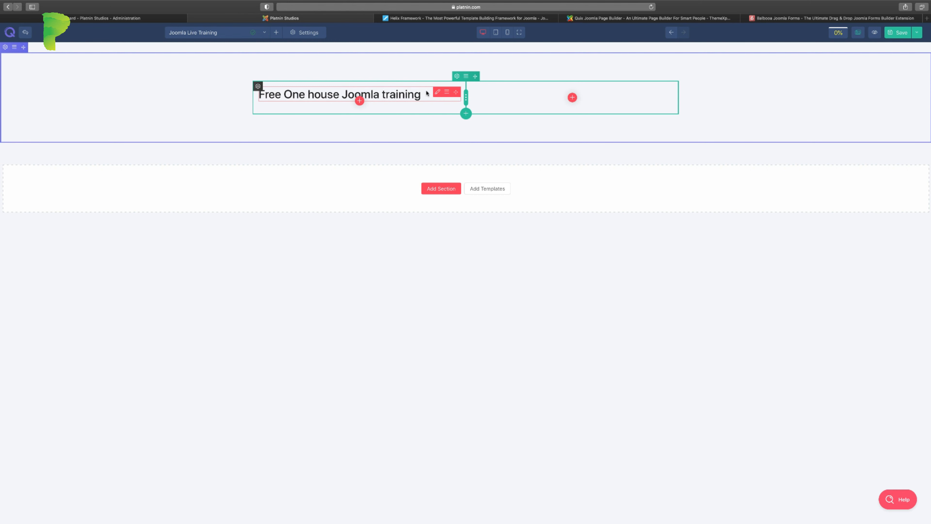
# Step: Duplicate the heading and change the upper copy's title to "Free Webinar"
pyautogui.click(447, 92)
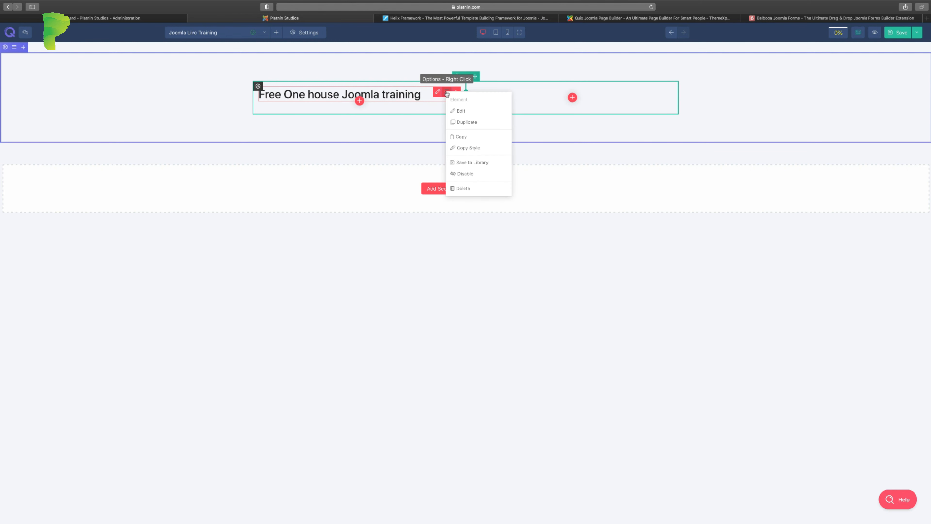
pyautogui.click(467, 122)
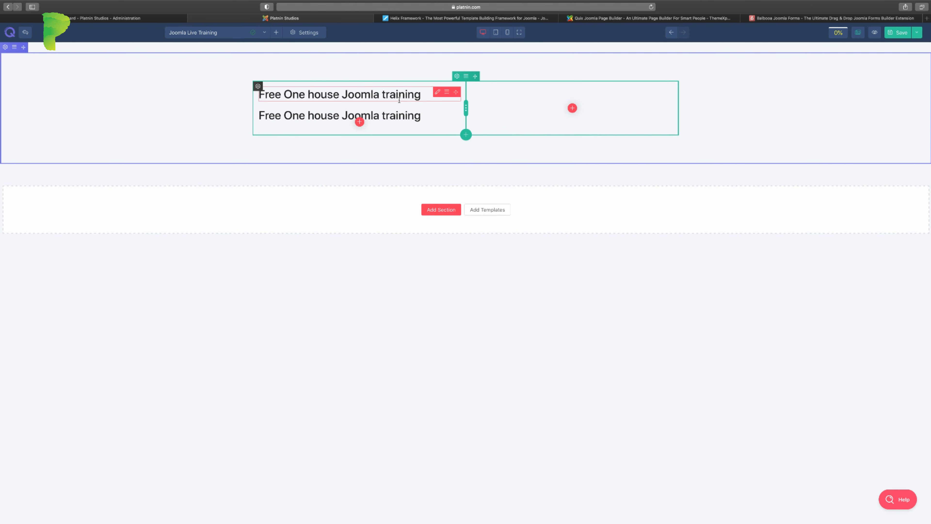
pyautogui.click(437, 93)
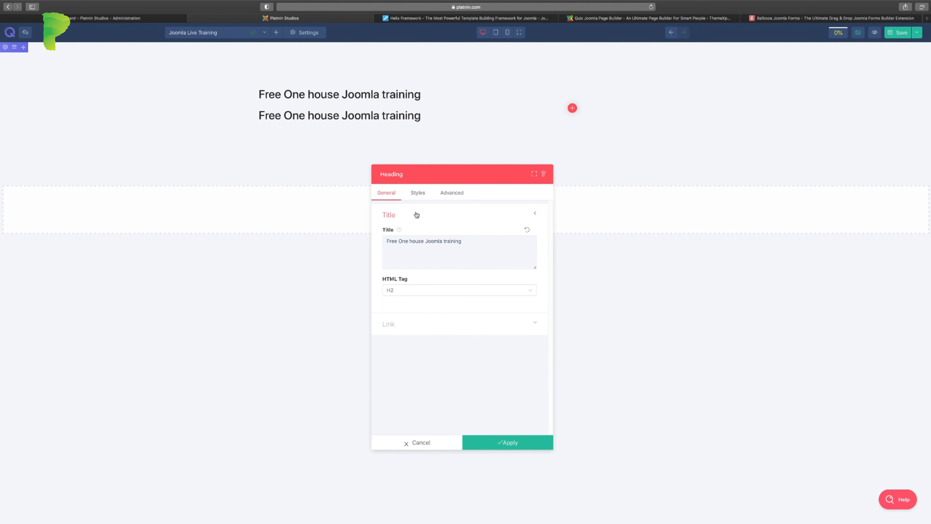
pyautogui.moveTo(398, 241); pyautogui.dragTo(465, 240)
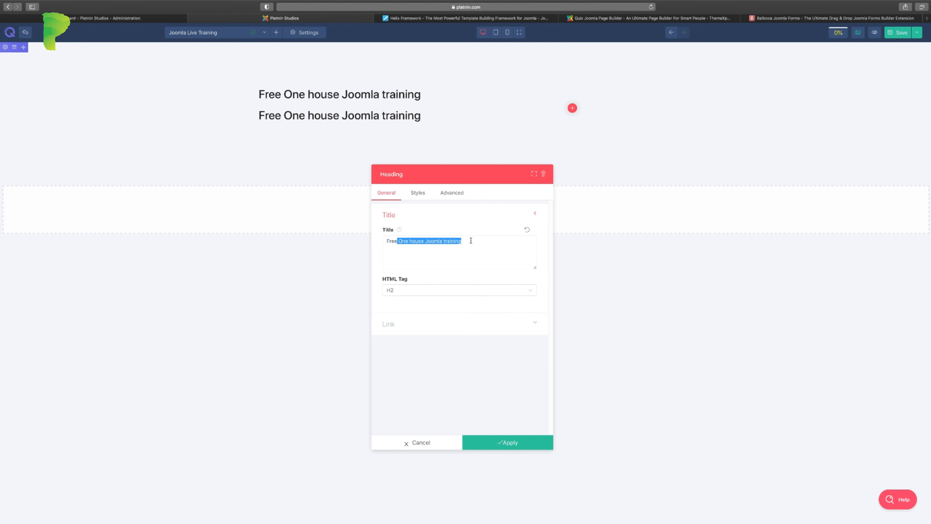
pyautogui.press('BackSpace')
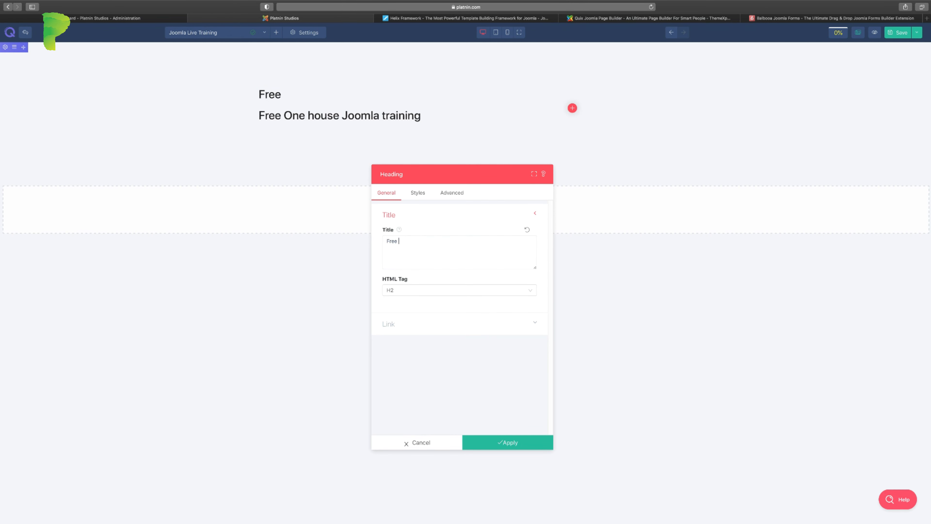
pyautogui.write('Webinar')
# Step: Colour the "Free Webinar" heading text red and set its text transform to Uppercase
pyautogui.click(417, 194)
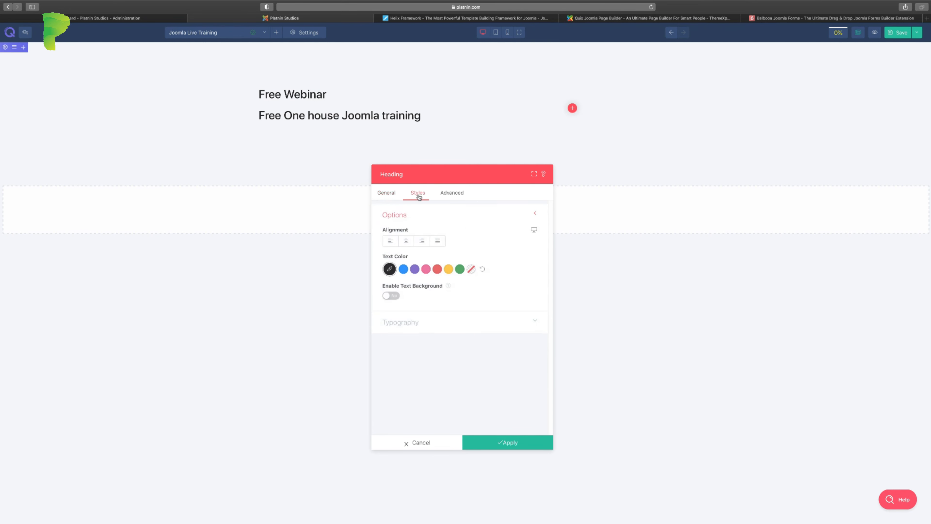
pyautogui.click(438, 269)
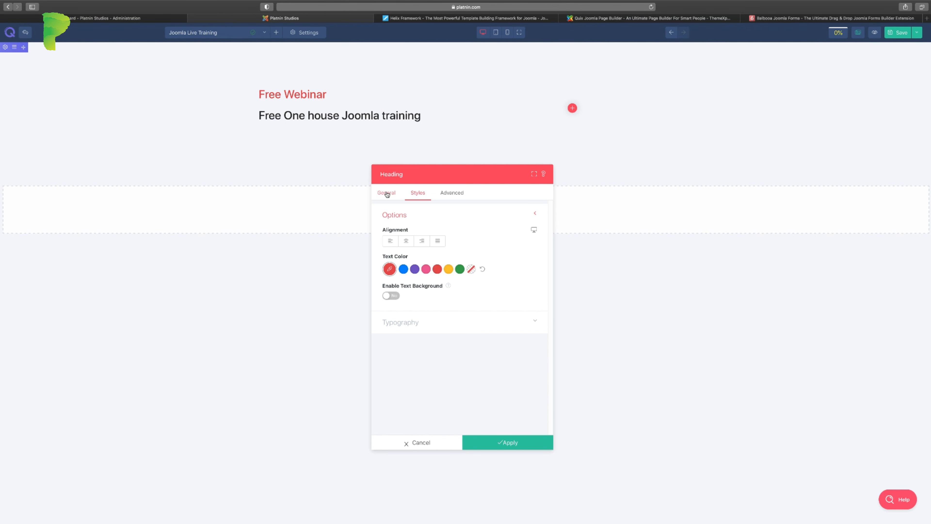
pyautogui.click(416, 323)
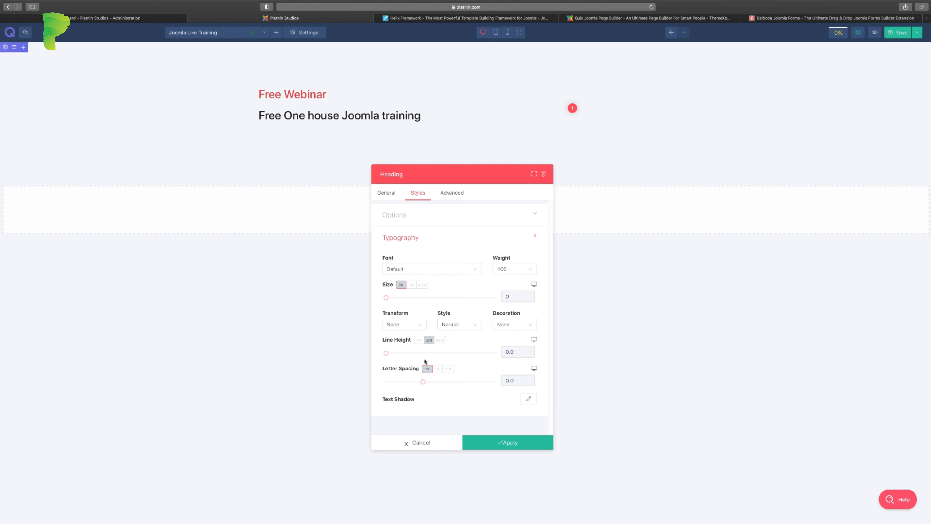
pyautogui.click(455, 326)
pyautogui.click(400, 325)
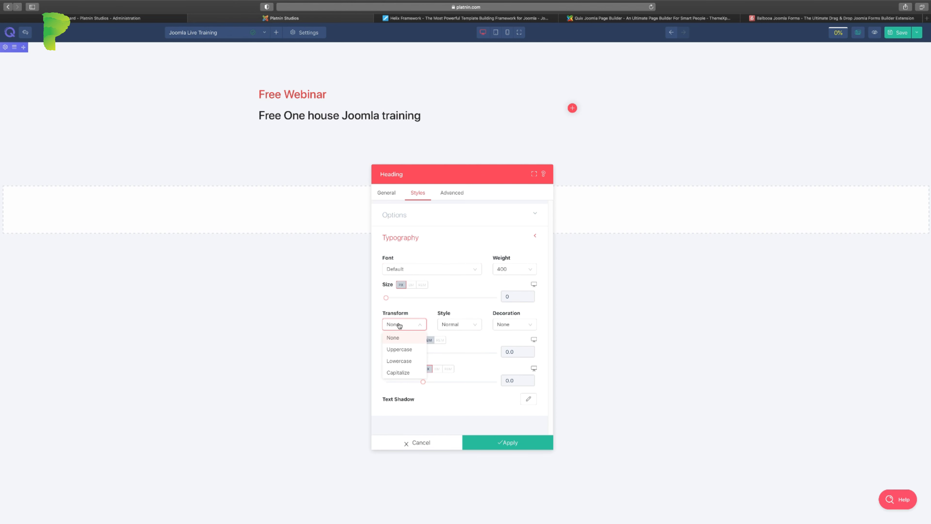
pyautogui.click(399, 349)
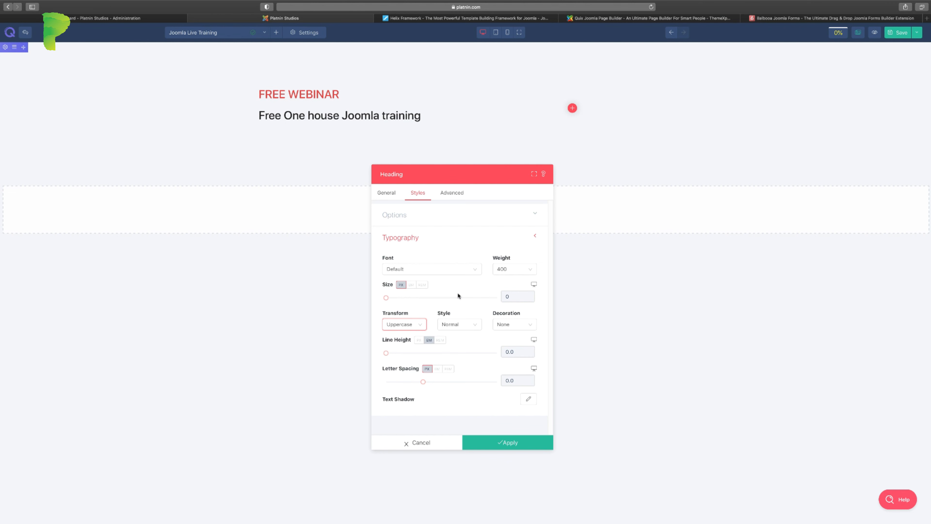
pyautogui.click(513, 325)
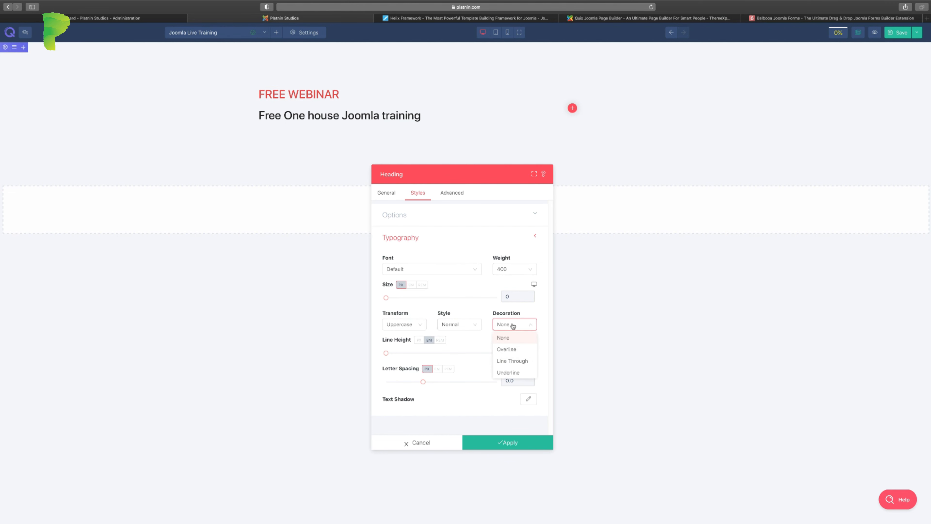
pyautogui.click(512, 325)
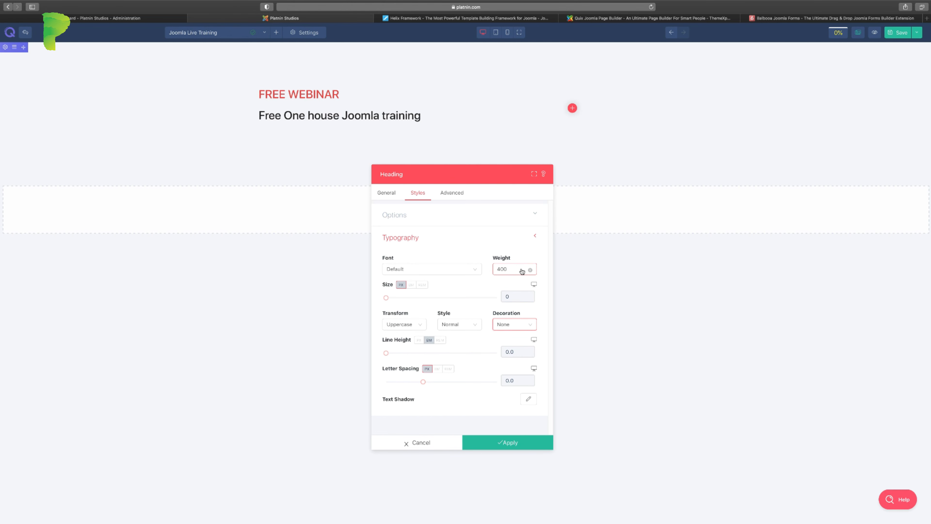
pyautogui.click(446, 272)
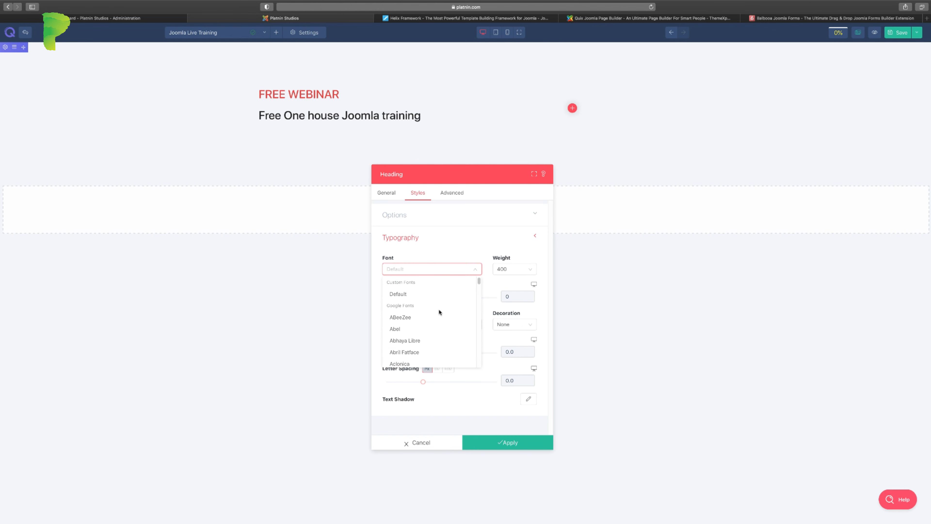
pyautogui.click(484, 248)
pyautogui.click(484, 247)
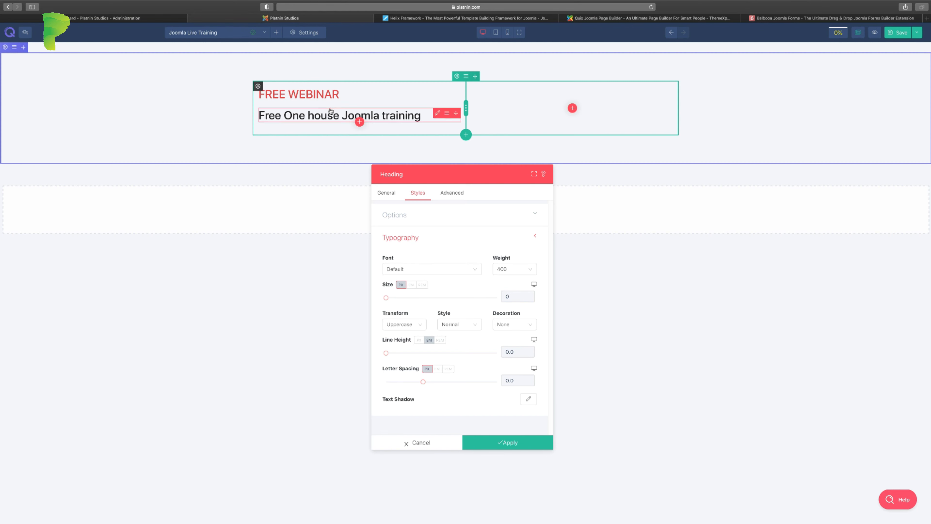
pyautogui.click(533, 398)
pyautogui.click(533, 398)
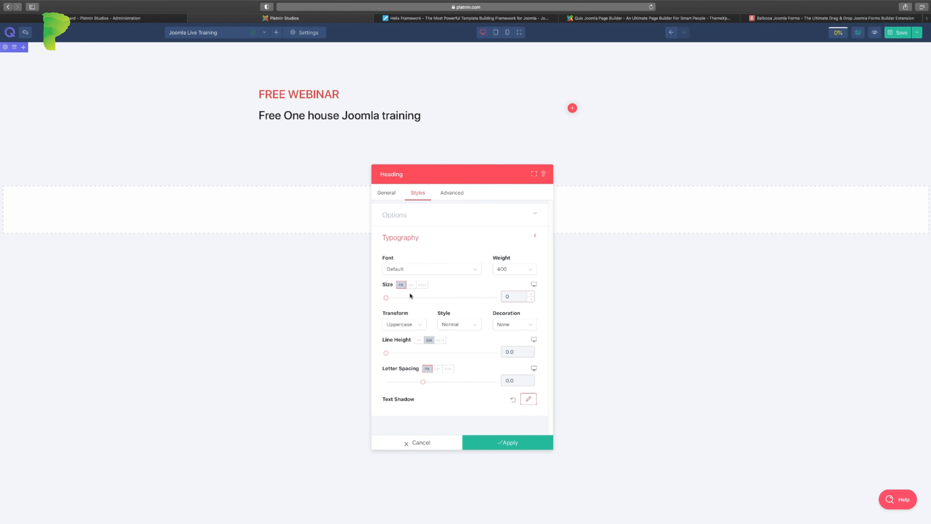
# Step: Set the "Free Webinar" heading's font size to 26 px and apply the heading changes
pyautogui.moveTo(385, 297); pyautogui.dragTo(402, 299)
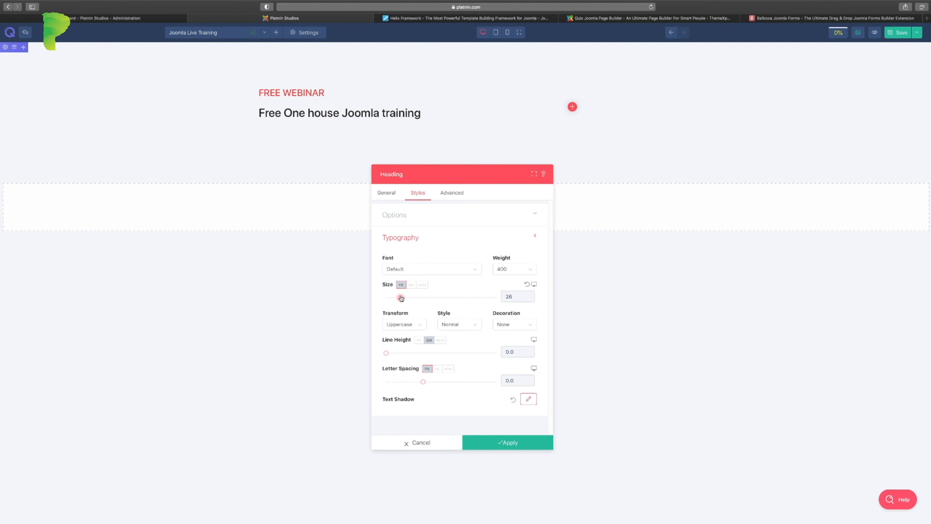
pyautogui.click(392, 196)
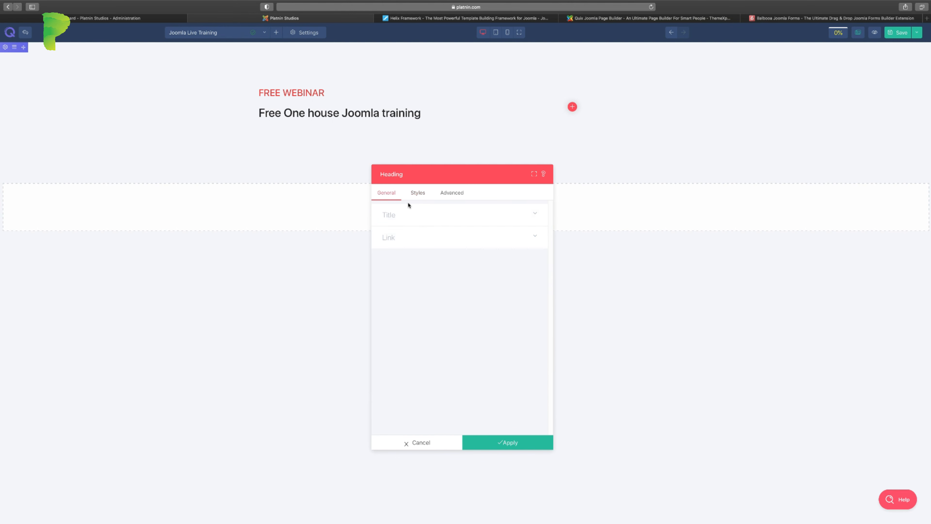
pyautogui.click(418, 193)
pyautogui.click(416, 238)
pyautogui.click(420, 216)
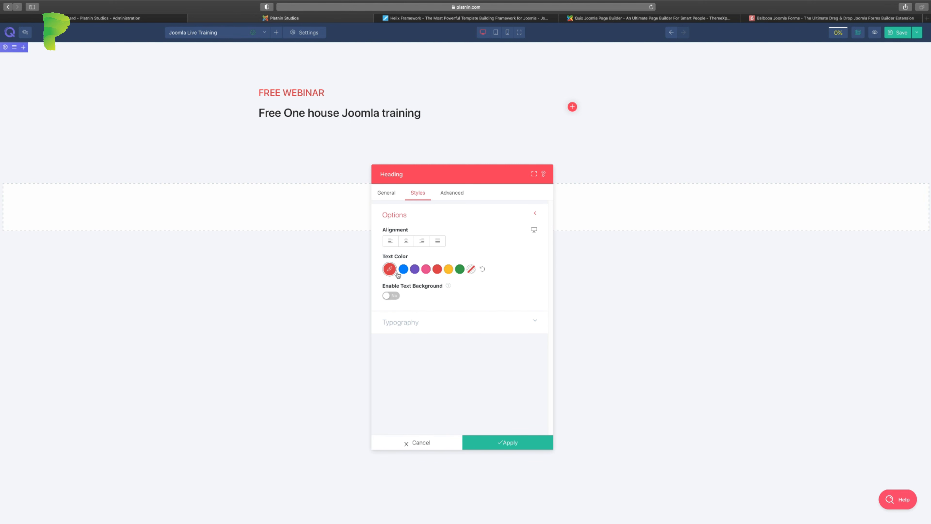
pyautogui.click(402, 242)
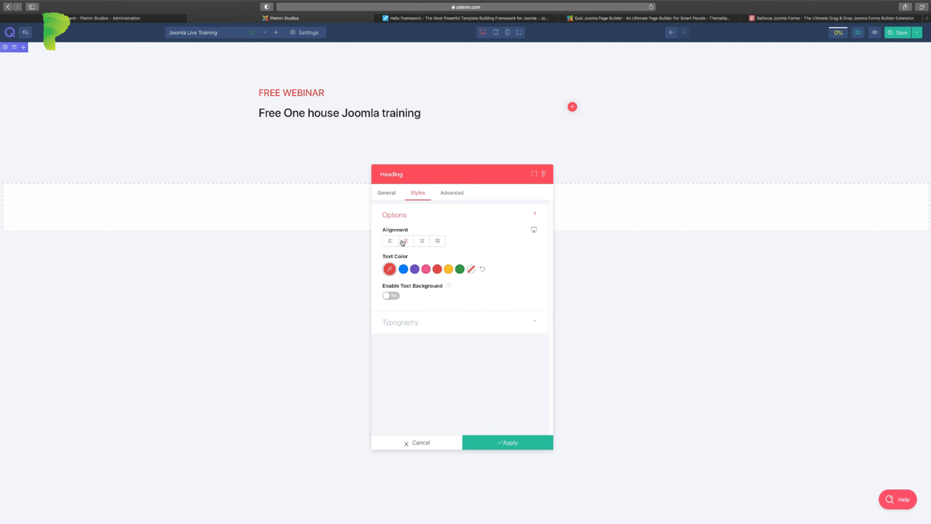
pyautogui.click(511, 443)
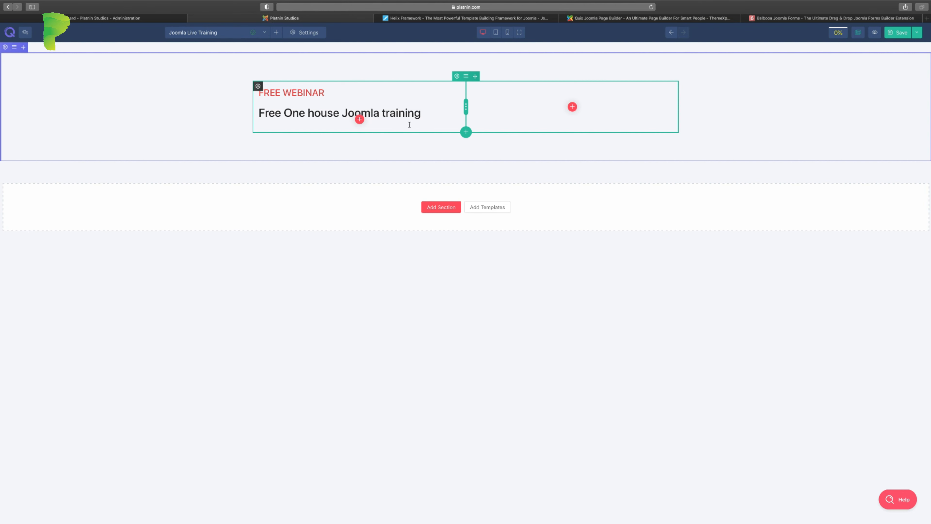
# Step: Set the font weight of the "Free One house Joomla training" heading to 800
pyautogui.click(436, 111)
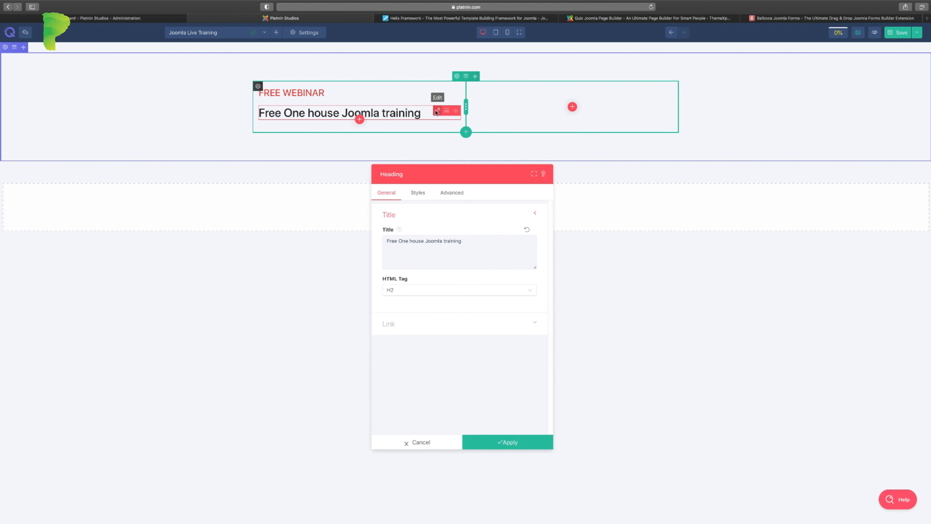
pyautogui.click(424, 195)
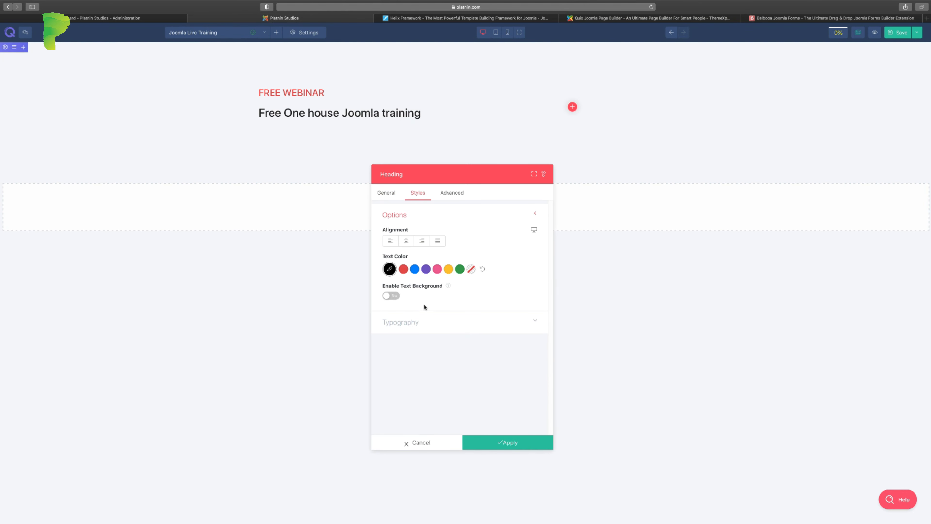
pyautogui.click(422, 319)
pyautogui.click(531, 269)
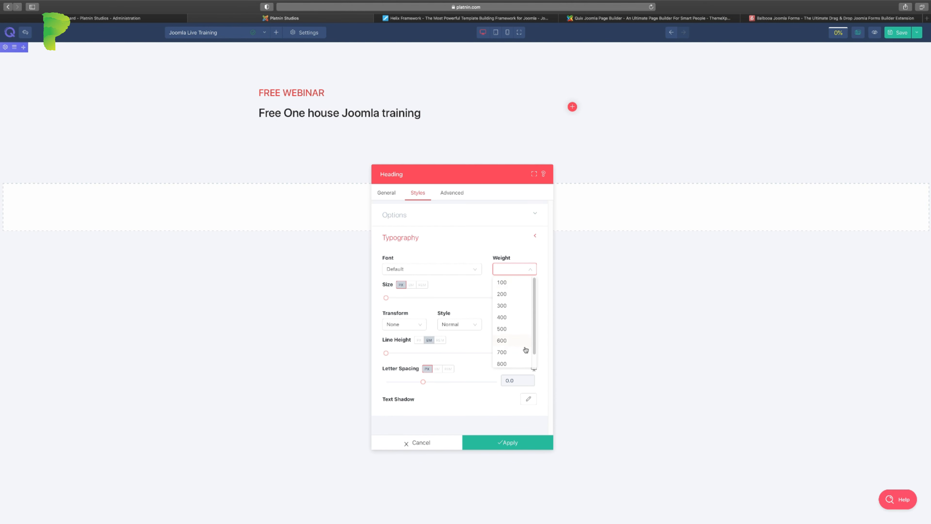
pyautogui.click(503, 363)
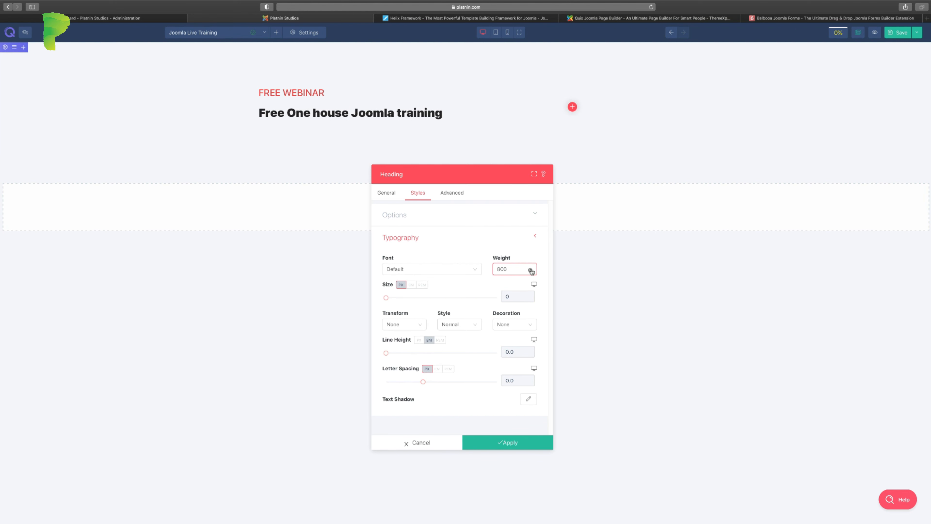
# Step: Try the ABeeZee font on the "Free One house Joomla training" heading
pyautogui.click(475, 271)
pyautogui.click(475, 273)
pyautogui.click(475, 273)
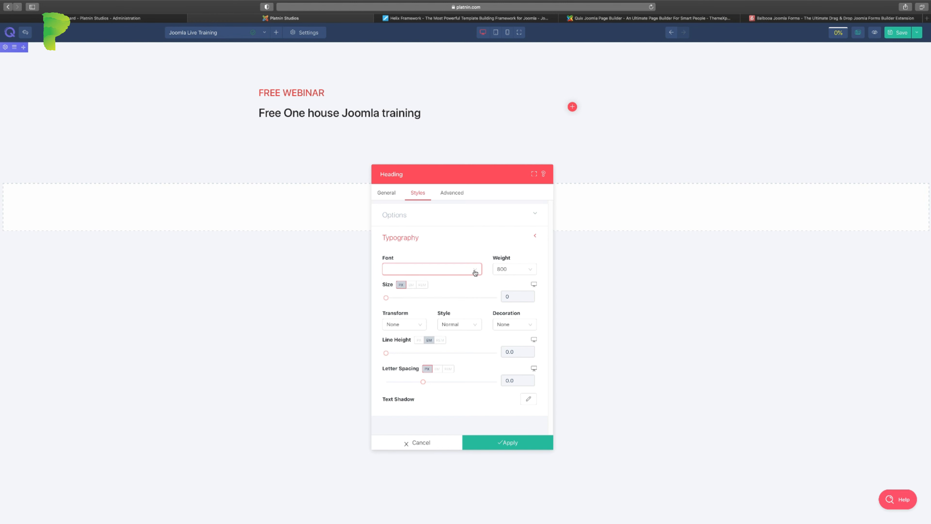
pyautogui.click(475, 272)
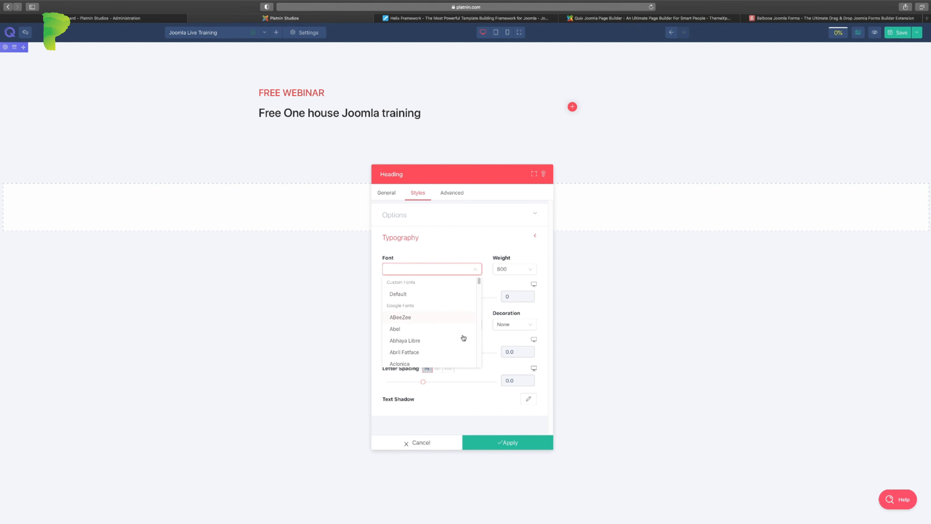
pyautogui.click(402, 316)
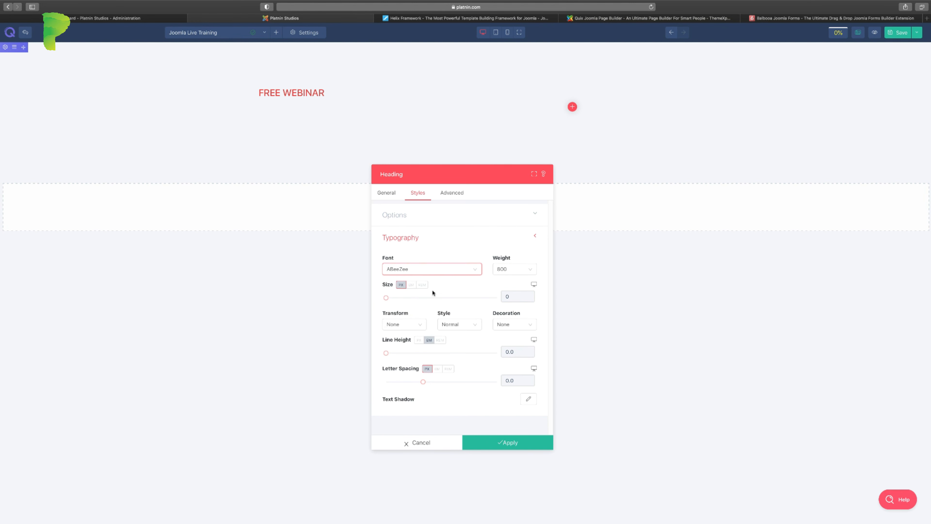
# Step: Reset the lower heading's font to Default and reselect the 800 weight
pyautogui.click(475, 271)
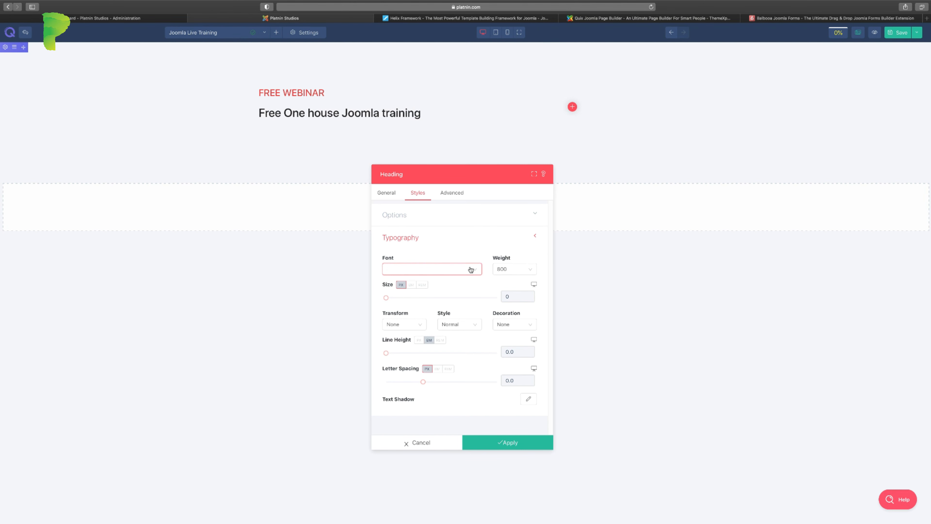
pyautogui.click(526, 270)
pyautogui.click(508, 360)
pyautogui.click(443, 273)
pyautogui.click(409, 296)
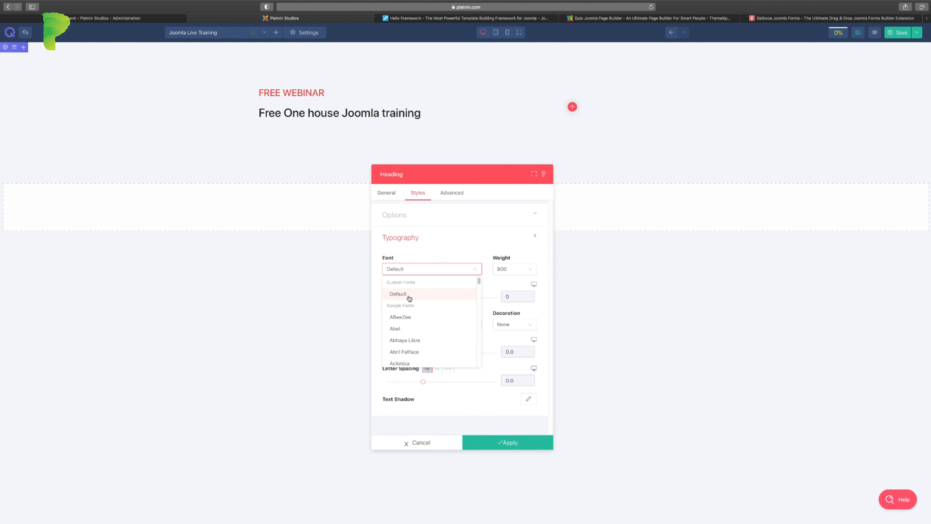
# Step: Set the font weight of the "Free One house Joomla training" heading to 500 and apply the heading changes
pyautogui.click(531, 270)
pyautogui.click(513, 328)
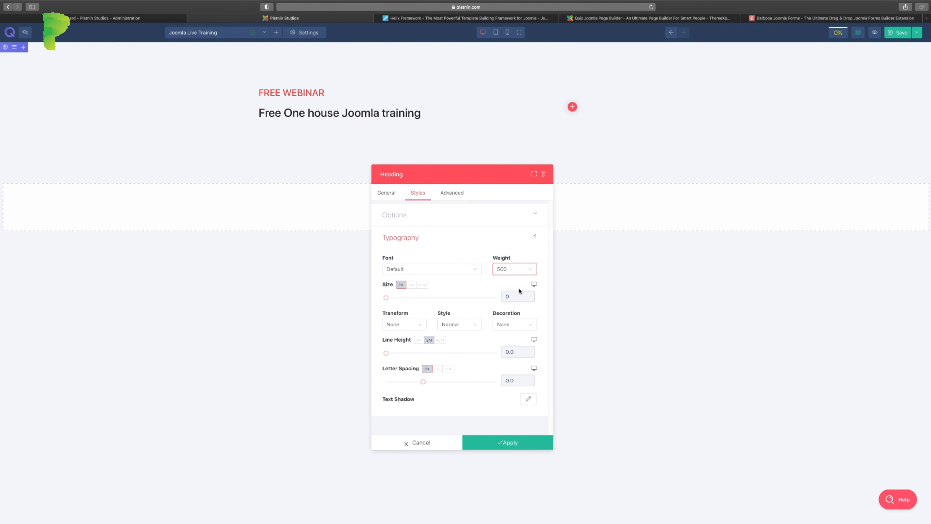
pyautogui.click(531, 271)
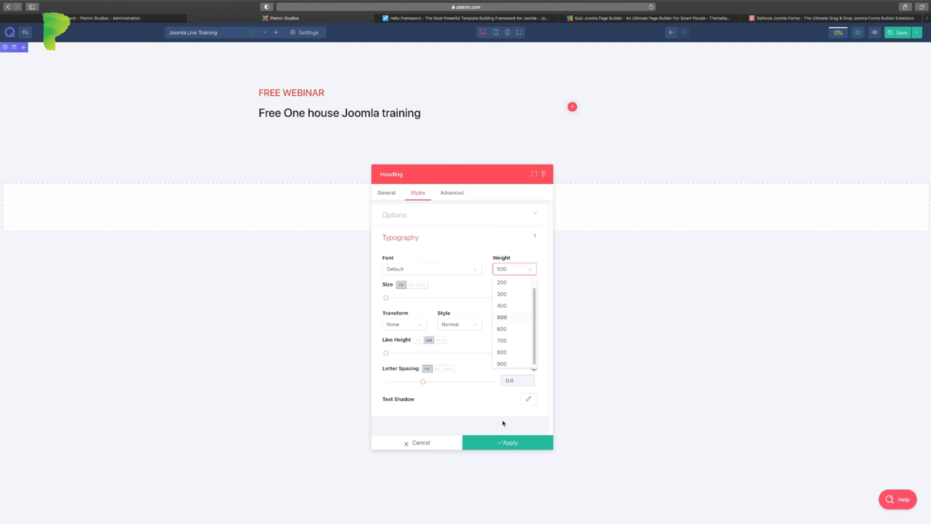
pyautogui.click(498, 442)
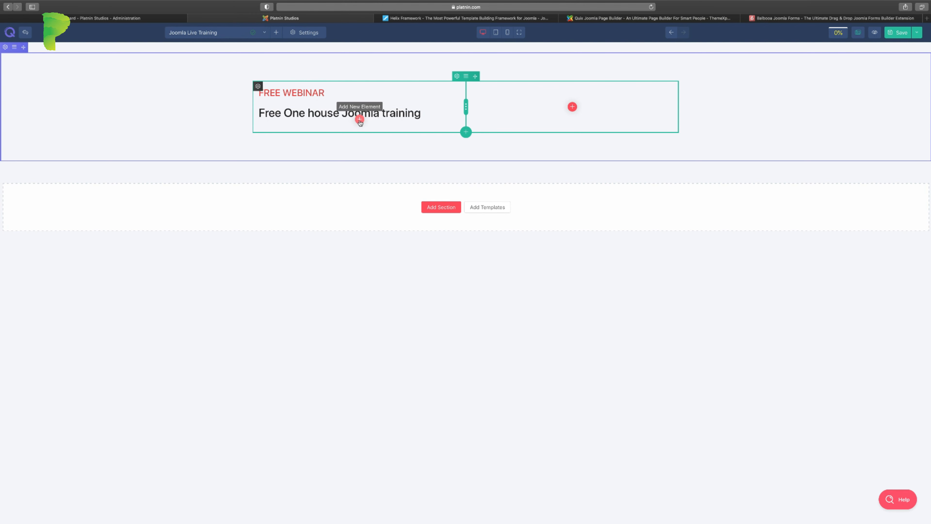
# Step: Add a Text element below the headings in the first column
pyautogui.click(359, 119)
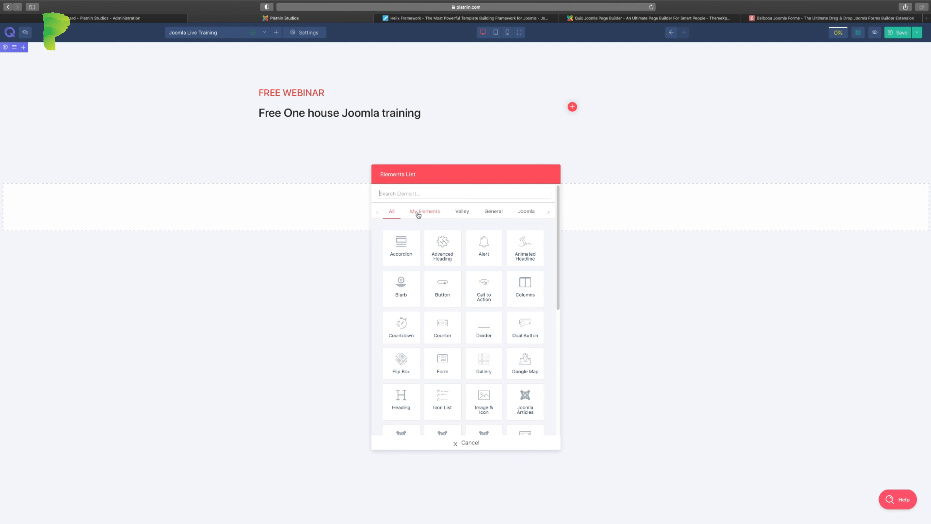
pyautogui.write('tex')
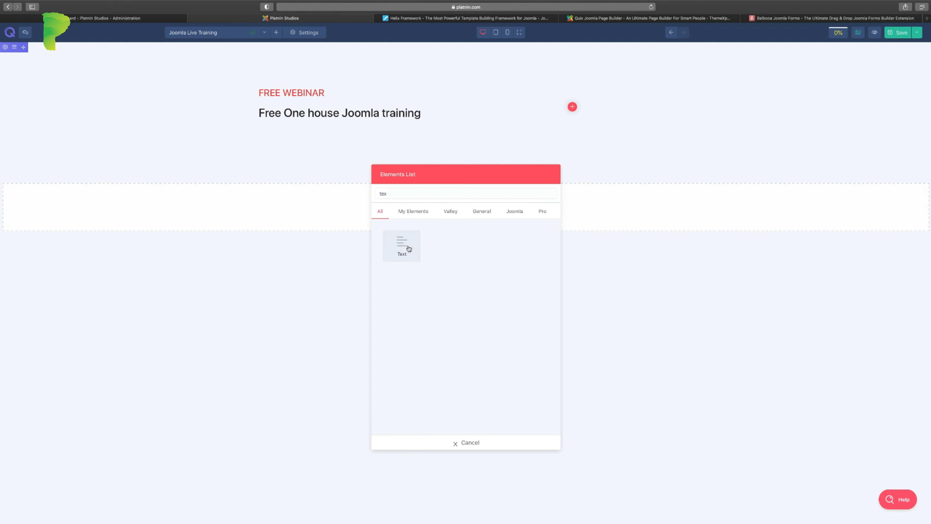
pyautogui.click(409, 249)
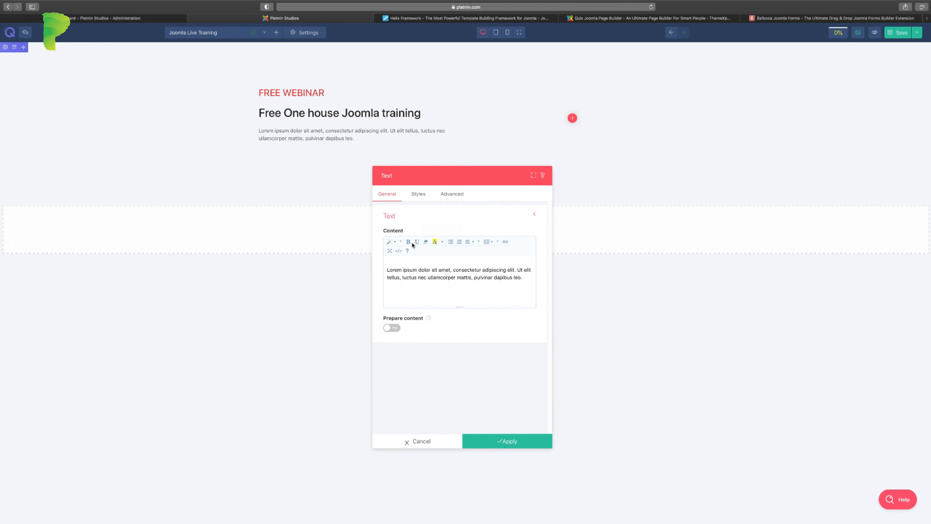
# Step: Replace the placeholder text with the two lines "Training Agenda" and "What I'll cover in this training"
pyautogui.tripleClick(449, 271)
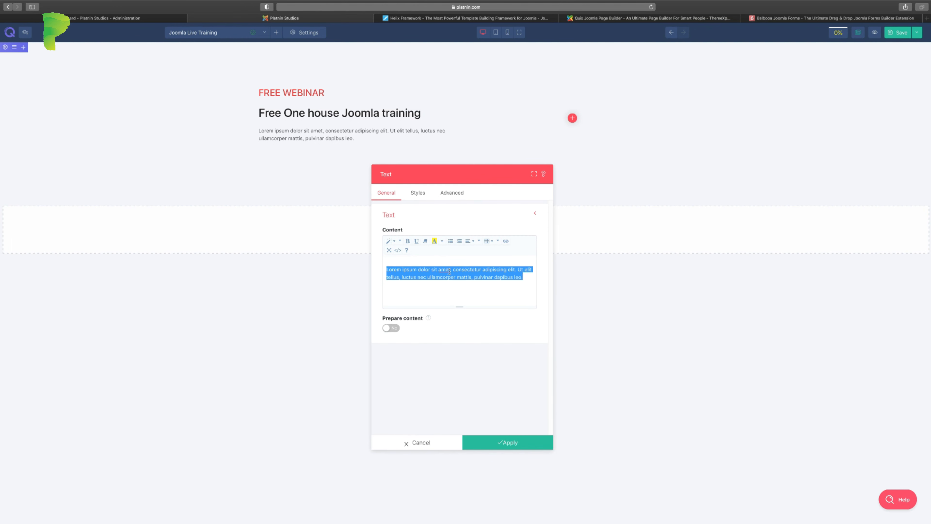
pyautogui.write('Training')
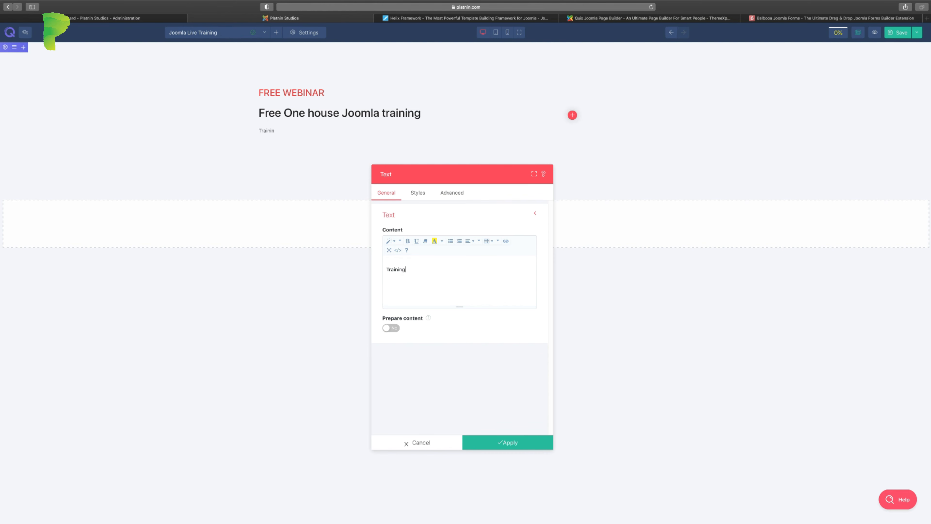
pyautogui.write(' Agenda')
pyautogui.press('Return')
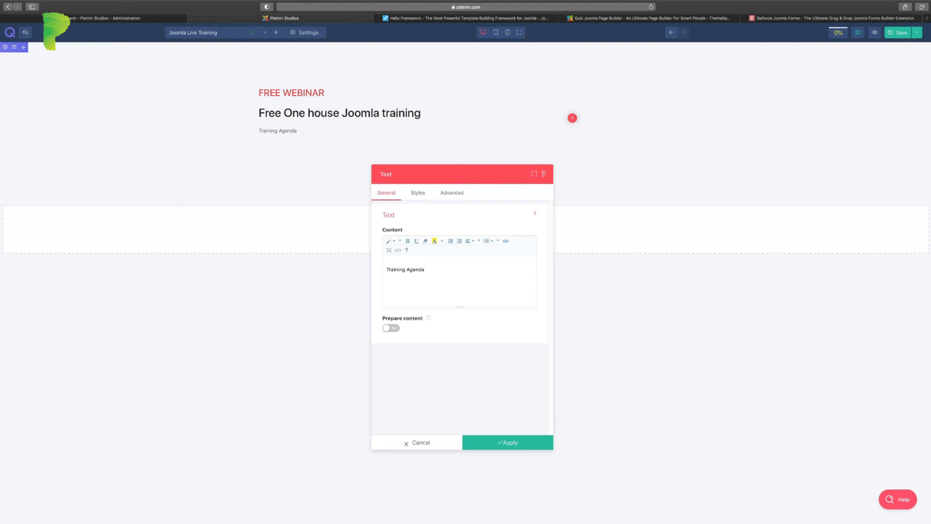
pyautogui.write("What I'll cover in this training")
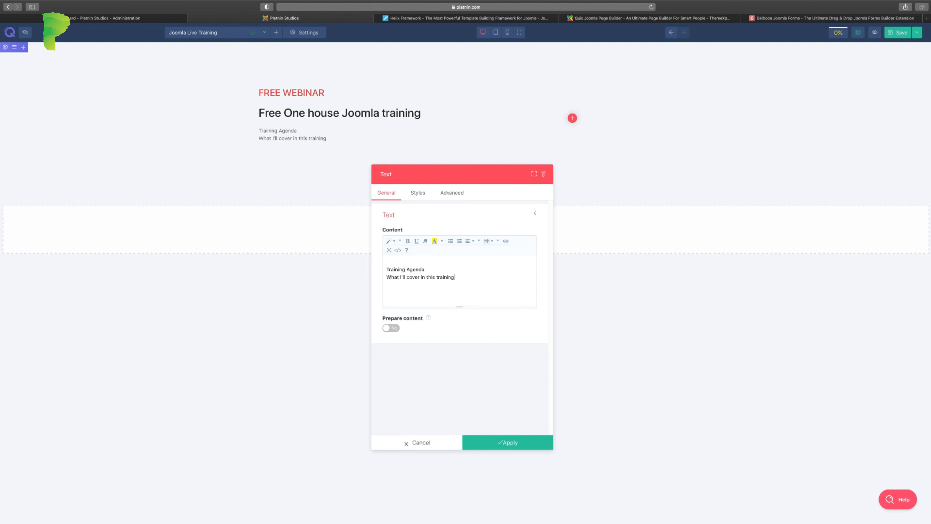
# Step: Add the lines "Joomla basics" and "Creating templates with ease" below, without manually entered numbers
pyautogui.press('Return')
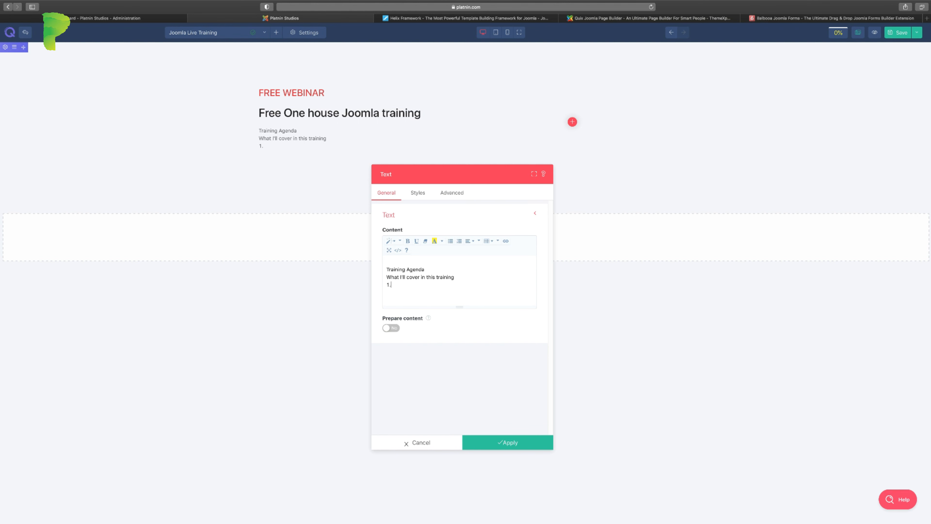
pyautogui.write('oomla basics')
pyautogui.press('Return')
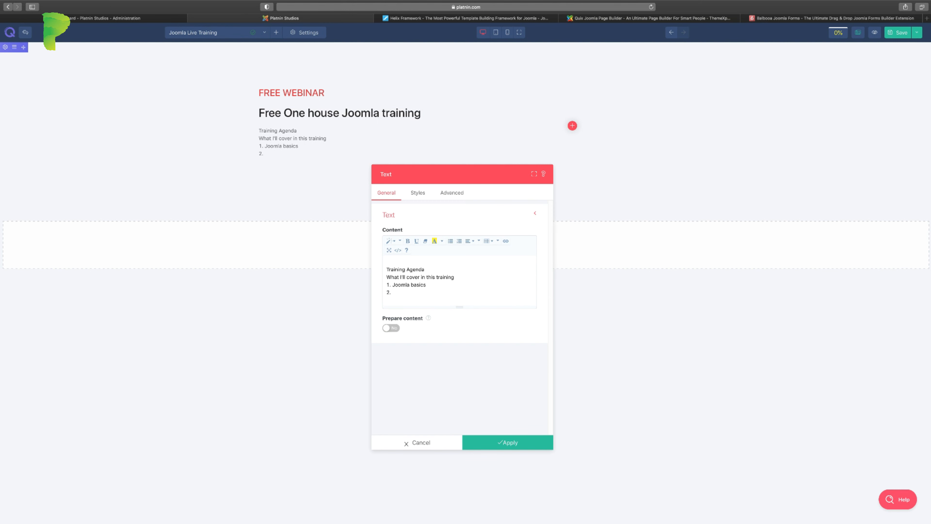
pyautogui.moveTo(392, 285); pyautogui.dragTo(387, 285)
pyautogui.press('BackSpace')
pyautogui.moveTo(392, 294); pyautogui.dragTo(382, 293)
pyautogui.press('BackSpace')
pyautogui.write('W')
pyautogui.write('reating templa')
pyautogui.write('tes with ease')
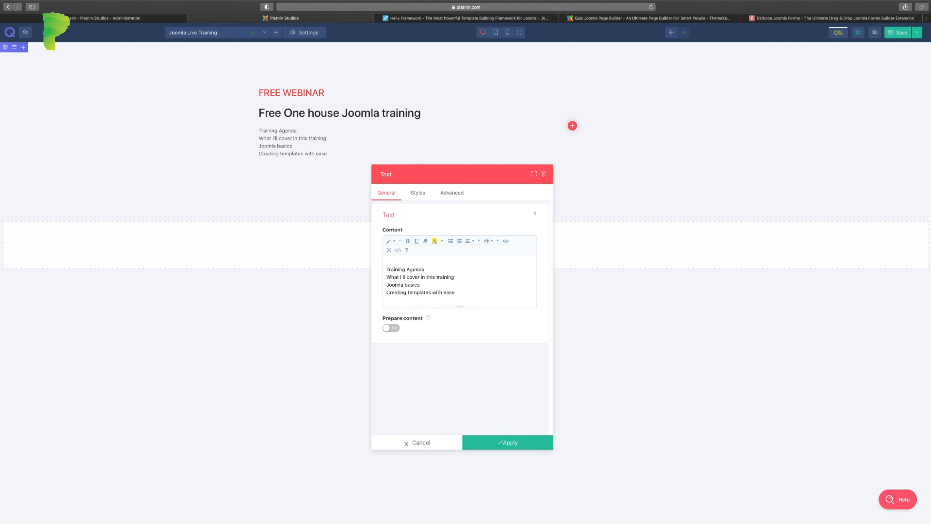
# Step: Add "Working from home" as the last line of the text
pyautogui.press('Return')
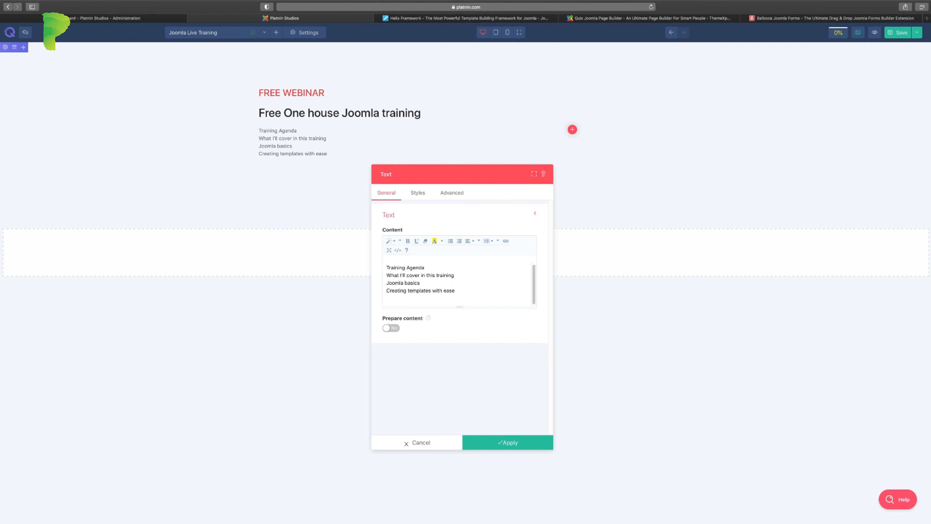
pyautogui.write('rking rom home')
pyautogui.press('BackSpace')
pyautogui.press('BackSpace')
pyautogui.press('BackSpace')
pyautogui.press('BackSpace')
pyautogui.press('BackSpace')
pyautogui.press('BackSpace')
pyautogui.press('BackSpace')
pyautogui.write('from hom')
# Step: Format the four lines below "Training Agenda" as a numbered list
pyautogui.moveTo(386, 266); pyautogui.dragTo(439, 297)
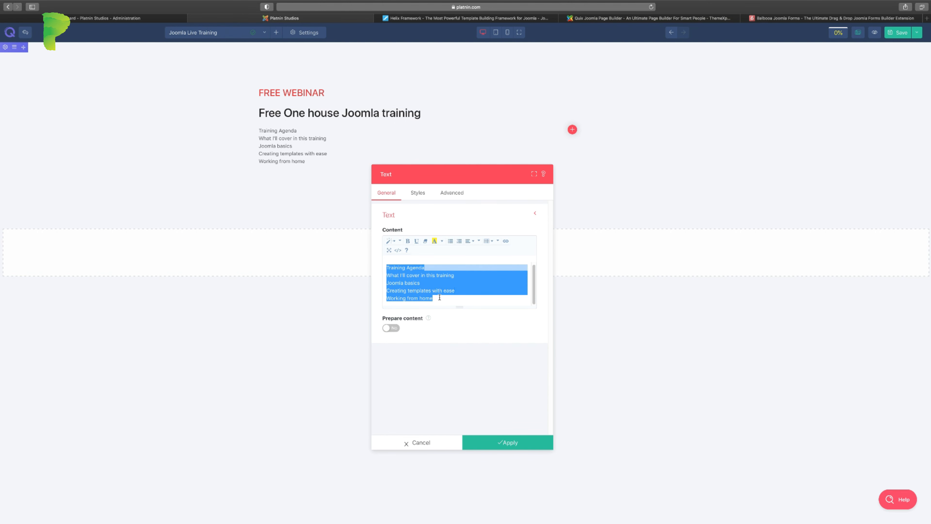
pyautogui.click(439, 297)
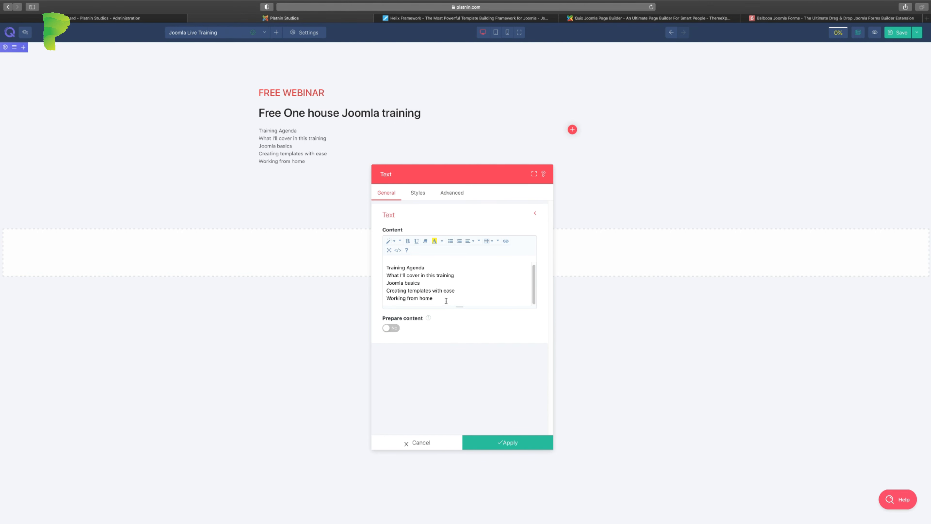
pyautogui.moveTo(446, 300); pyautogui.dragTo(385, 275)
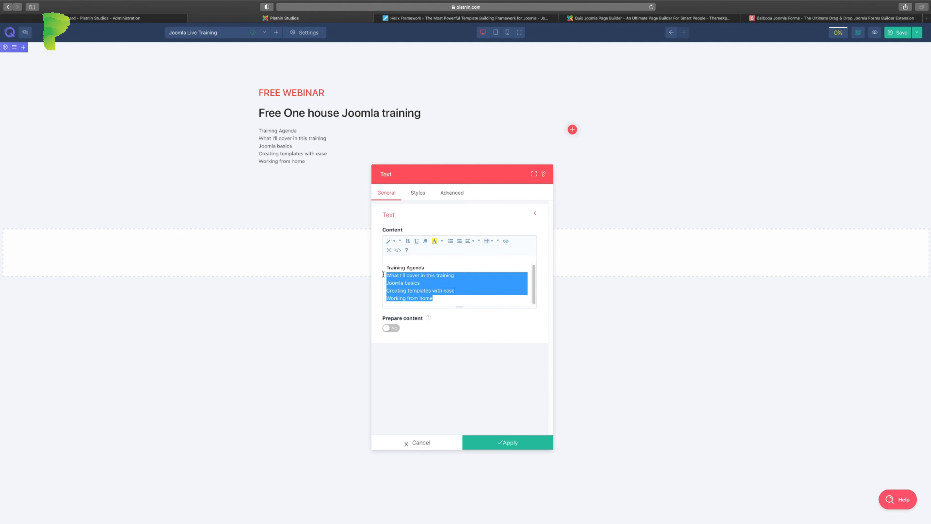
pyautogui.click(458, 241)
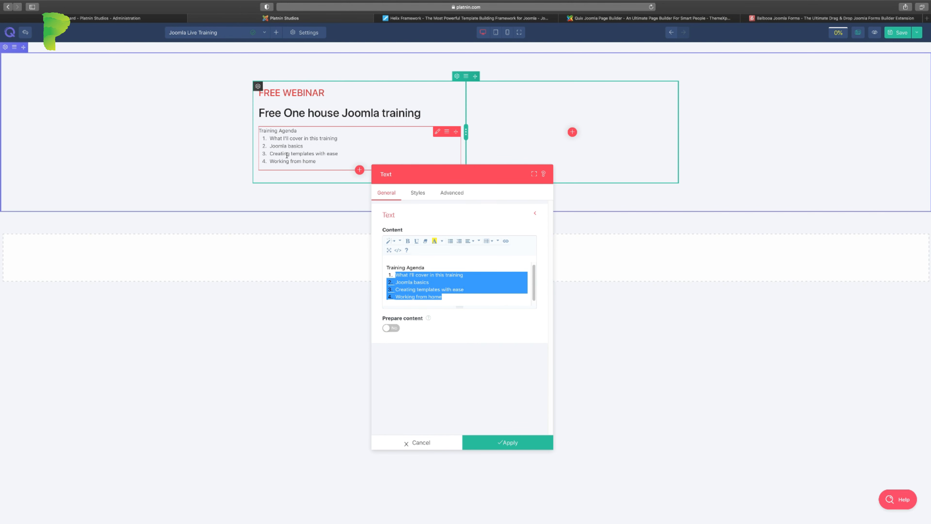
# Step: Make the "Training Agenda" line bold
pyautogui.tripleClick(412, 264)
pyautogui.click(412, 265)
pyautogui.moveTo(429, 267); pyautogui.dragTo(386, 267)
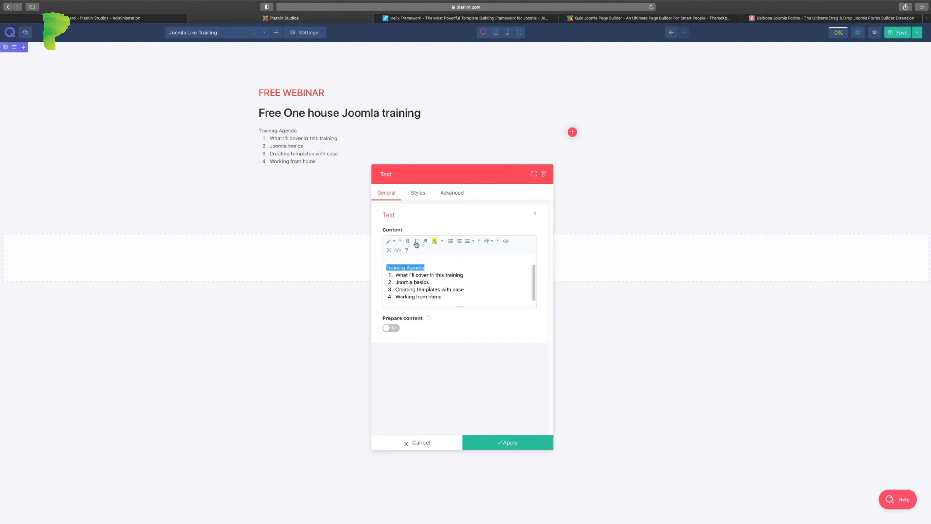
pyautogui.click(408, 241)
# Step: Try the Header 2 and Header 3 styles on the "Training Agenda" line
pyautogui.click(398, 241)
pyautogui.click(416, 316)
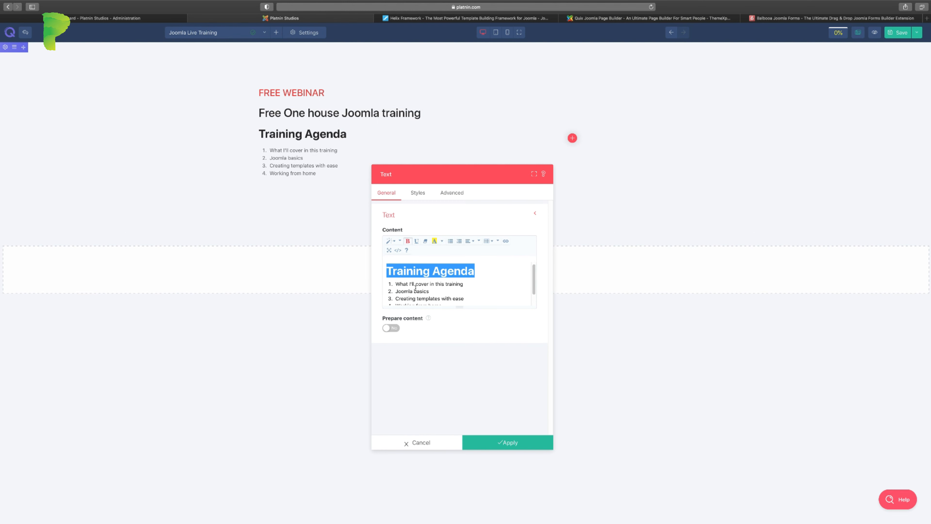
pyautogui.click(402, 241)
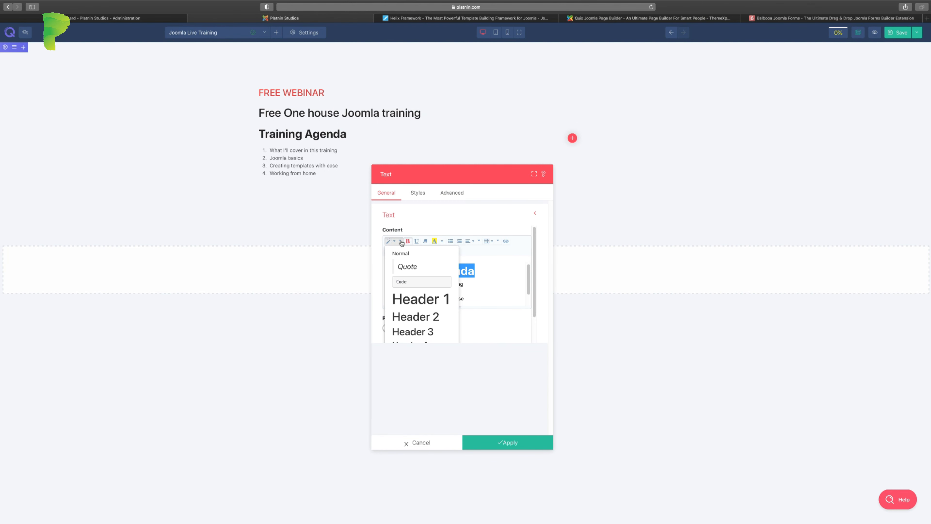
pyautogui.scroll(-2, 421, 306)
pyautogui.click(421, 306)
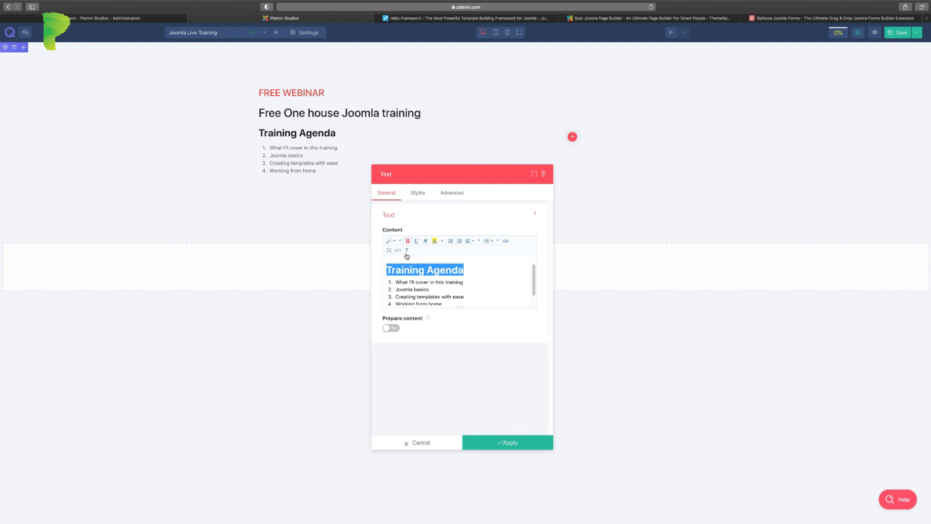
# Step: Format the "Training Agenda" line as Header 4
pyautogui.click(401, 241)
pyautogui.scroll(-1, 416, 304)
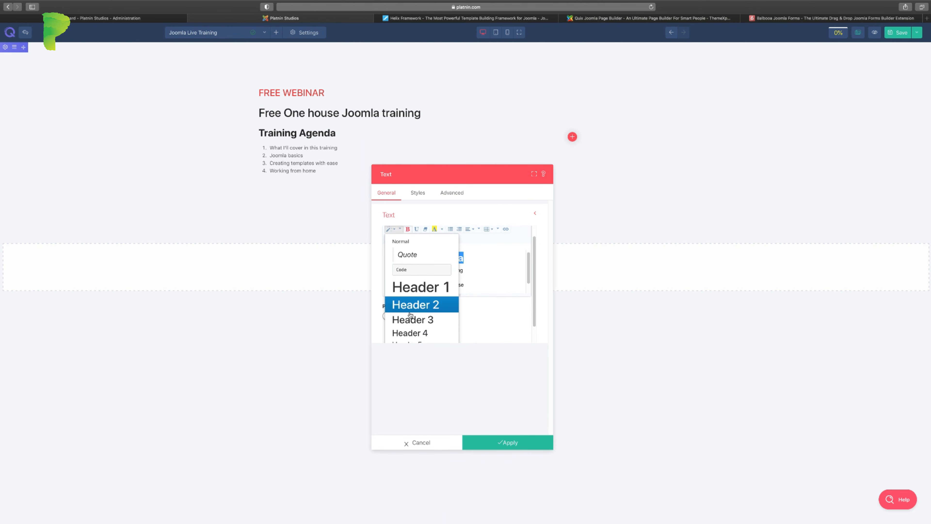
pyautogui.click(415, 333)
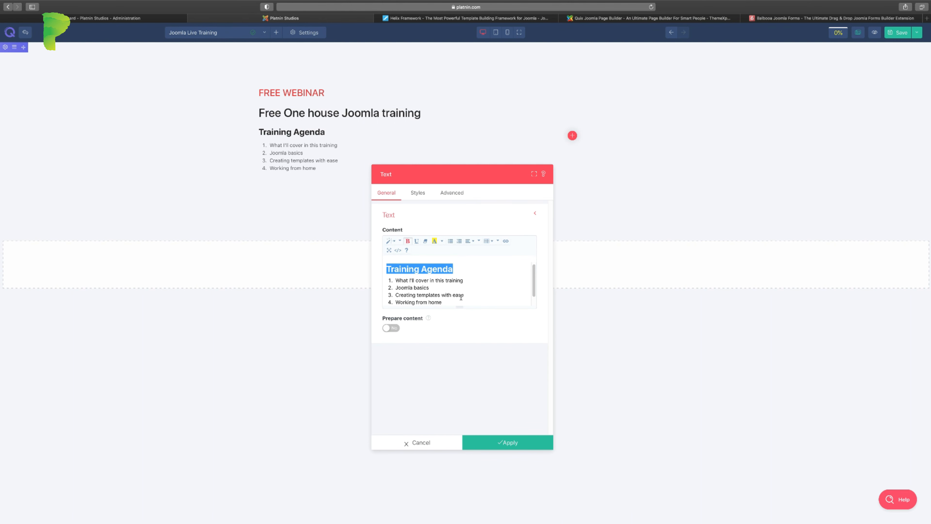
pyautogui.click(446, 299)
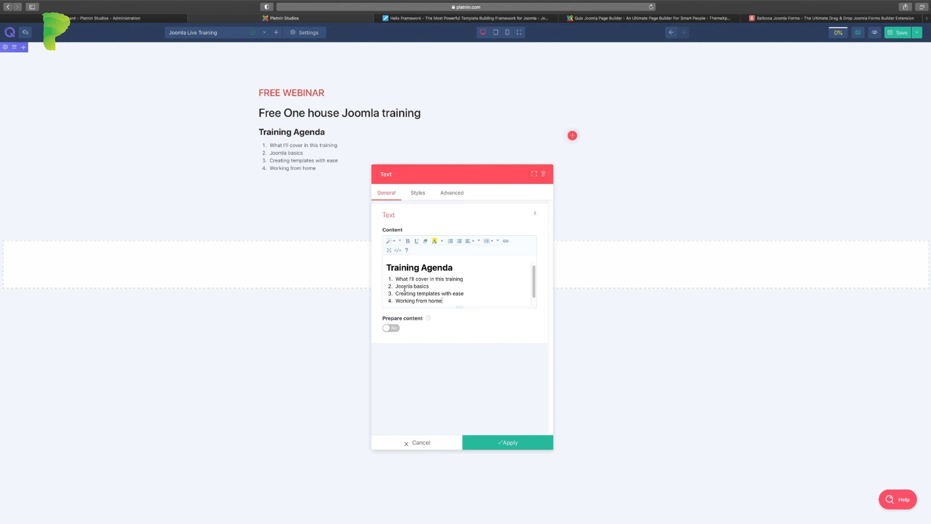
pyautogui.scroll(-1, 405, 287)
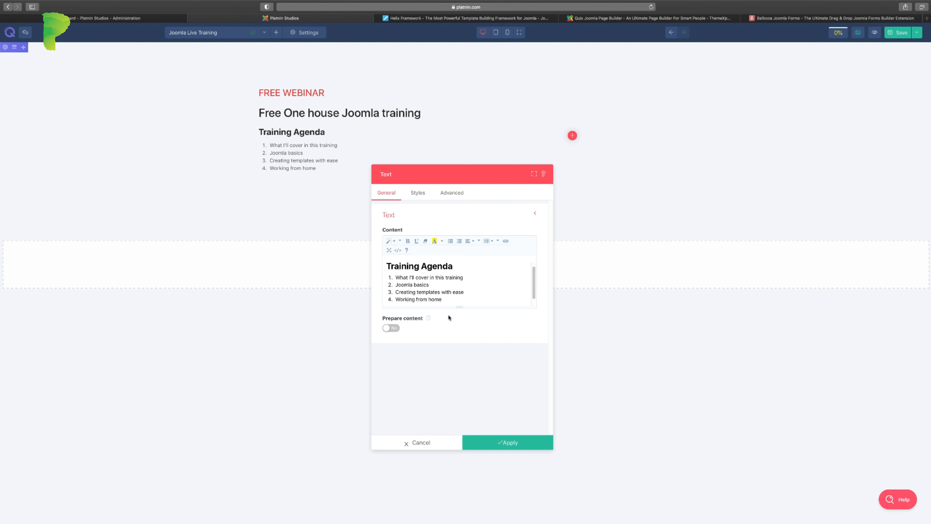
# Step: Check the text element's typography and advanced style options, and apply the element's changes
pyautogui.click(421, 193)
pyautogui.click(428, 301)
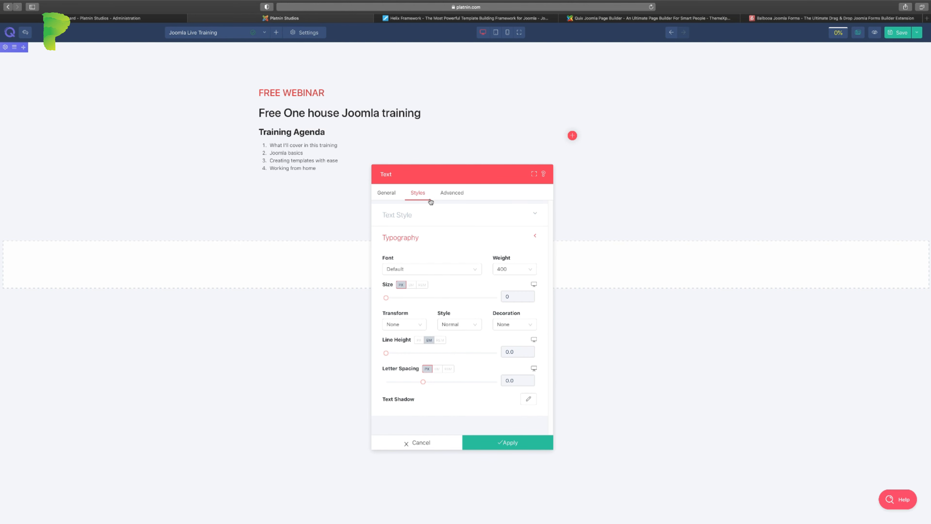
pyautogui.click(447, 193)
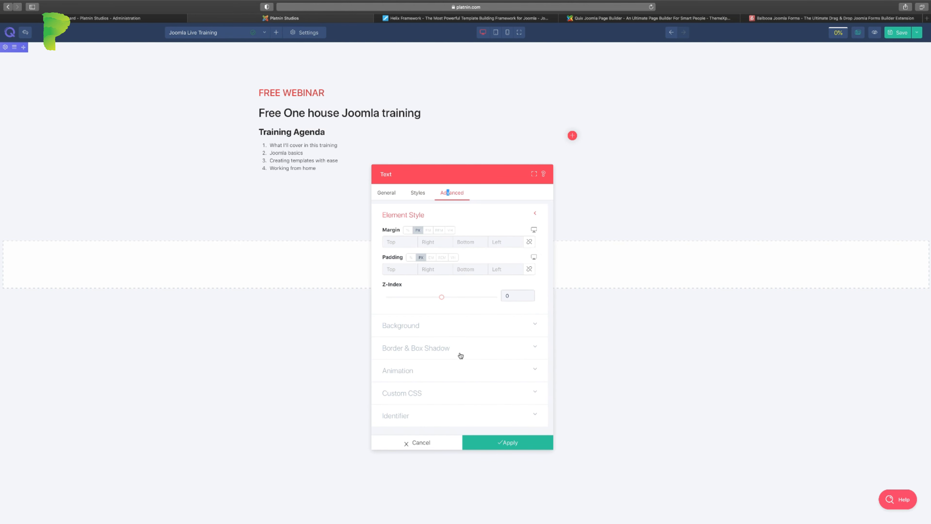
pyautogui.click(515, 444)
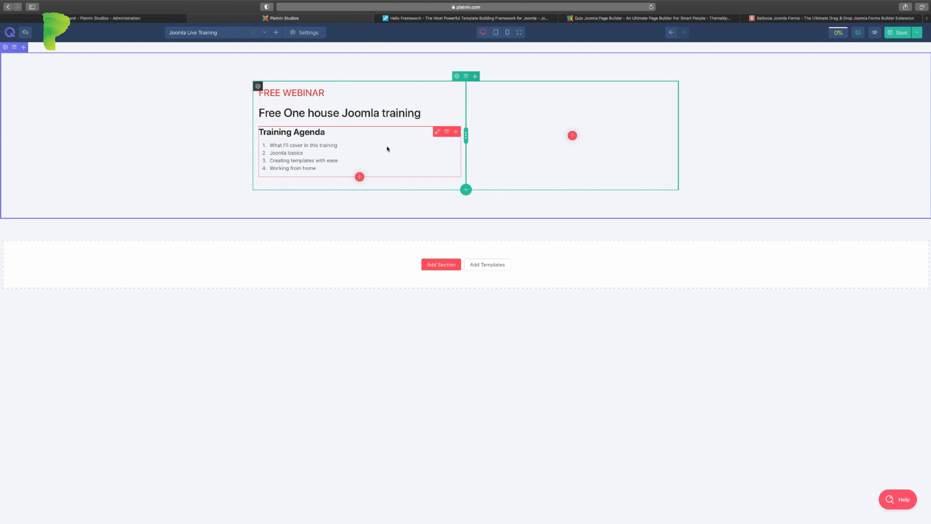
# Step: Duplicate the "Training Agenda" text element twice so that three blocks are stacked in the first column
pyautogui.click(447, 131)
pyautogui.click(467, 163)
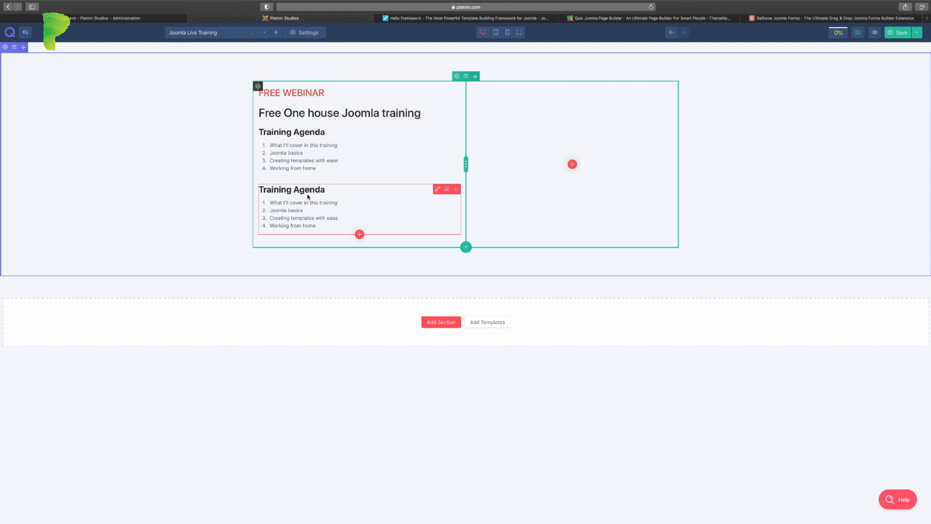
pyautogui.click(447, 190)
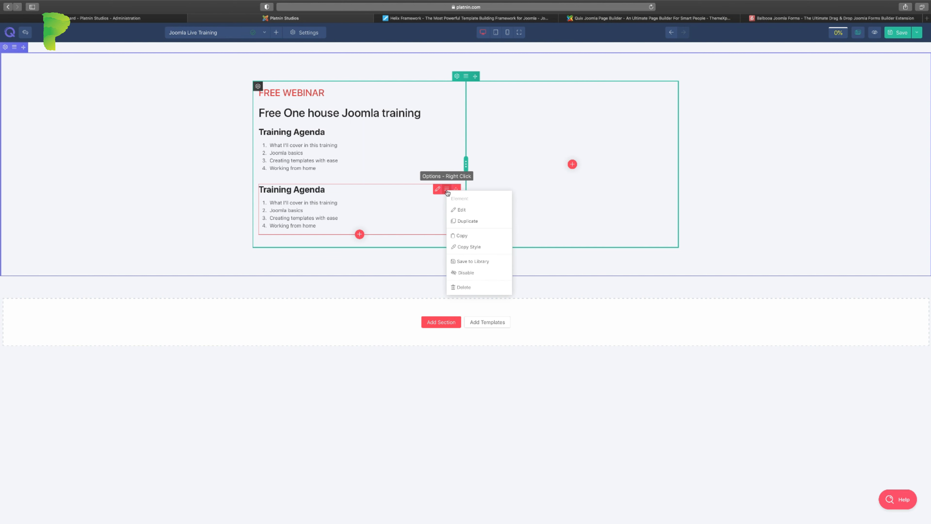
pyautogui.click(463, 221)
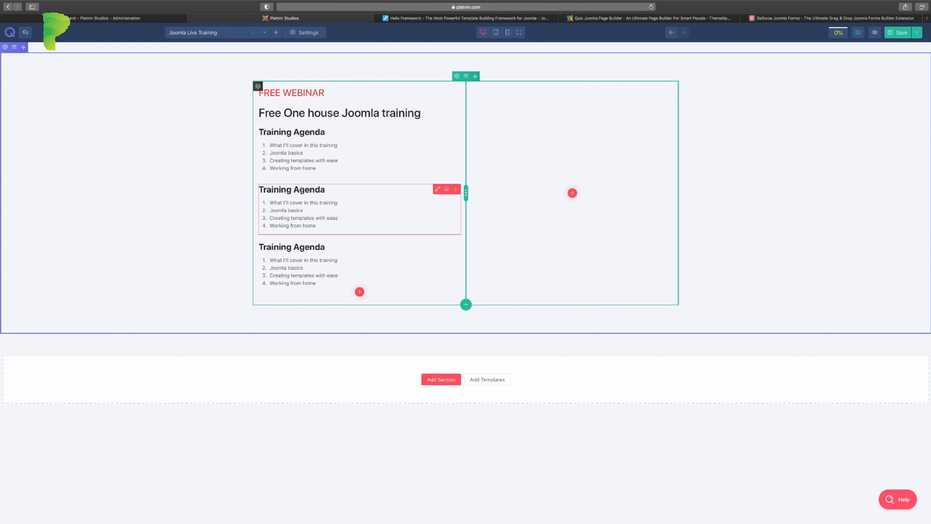
# Step: Change the second text block's heading to "Benefits Of This Training", apply it, and save the page
pyautogui.click(437, 189)
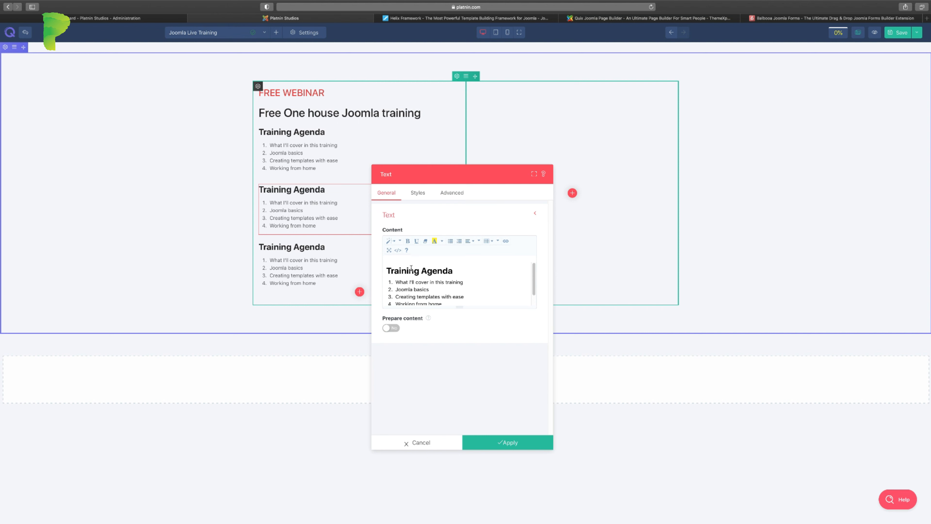
pyautogui.moveTo(387, 271); pyautogui.dragTo(454, 271)
pyautogui.write('B')
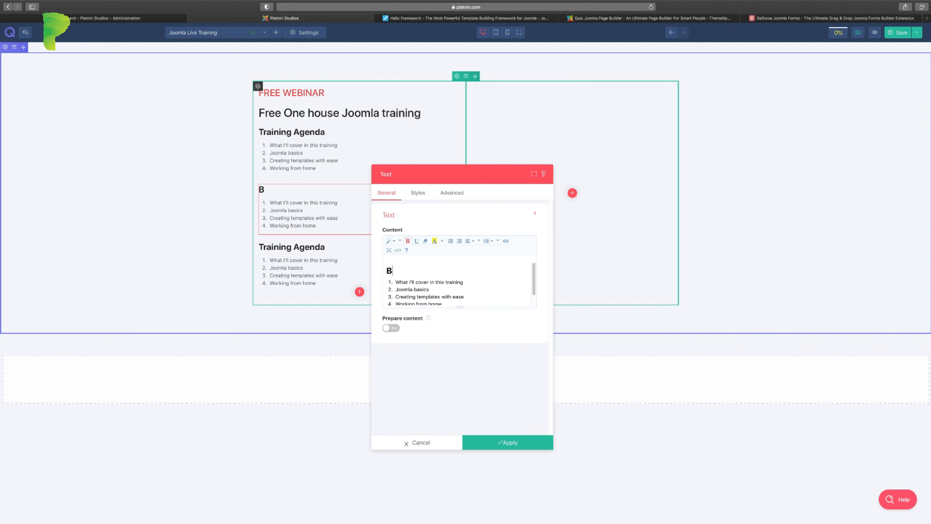
pyautogui.write('enefits Of')
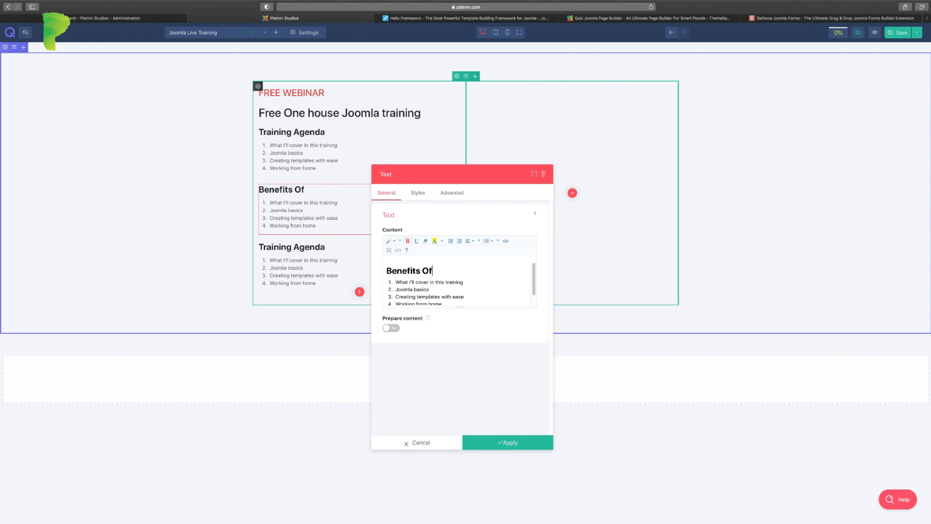
pyautogui.write(' This Training')
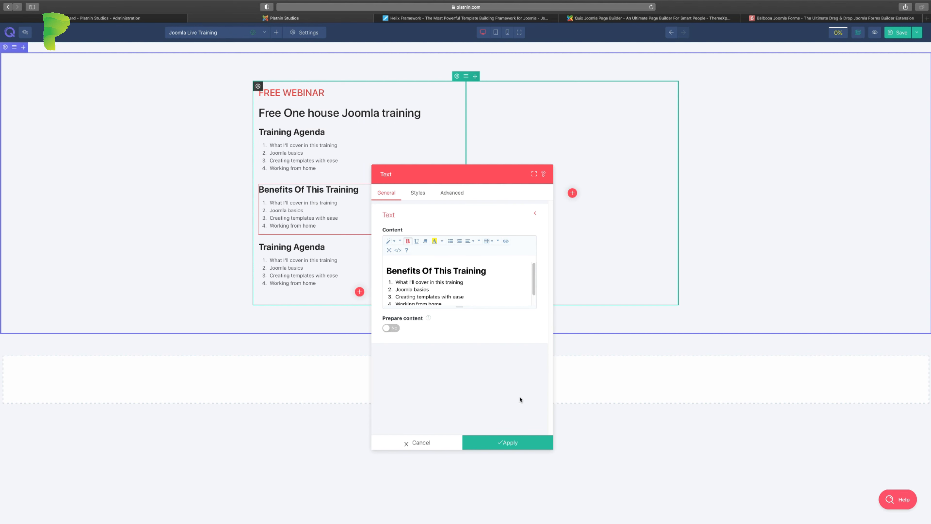
pyautogui.click(515, 440)
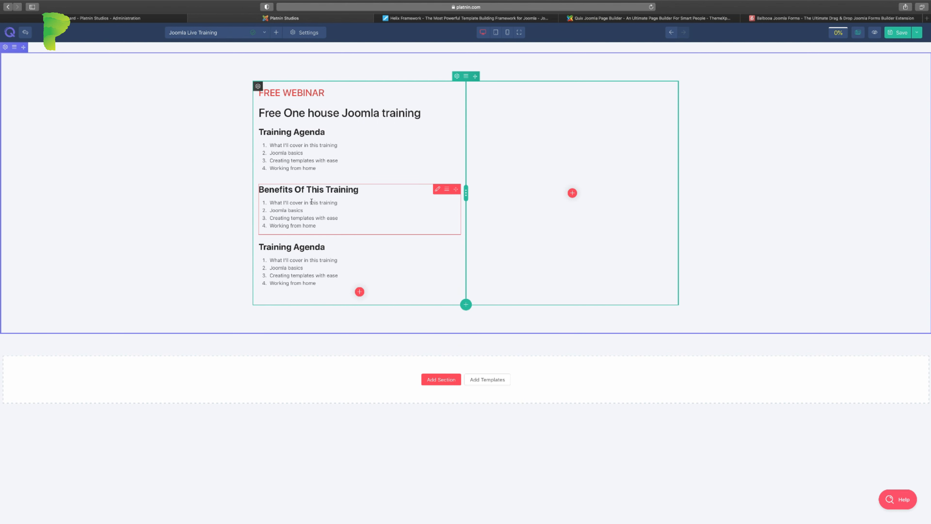
pyautogui.click(900, 33)
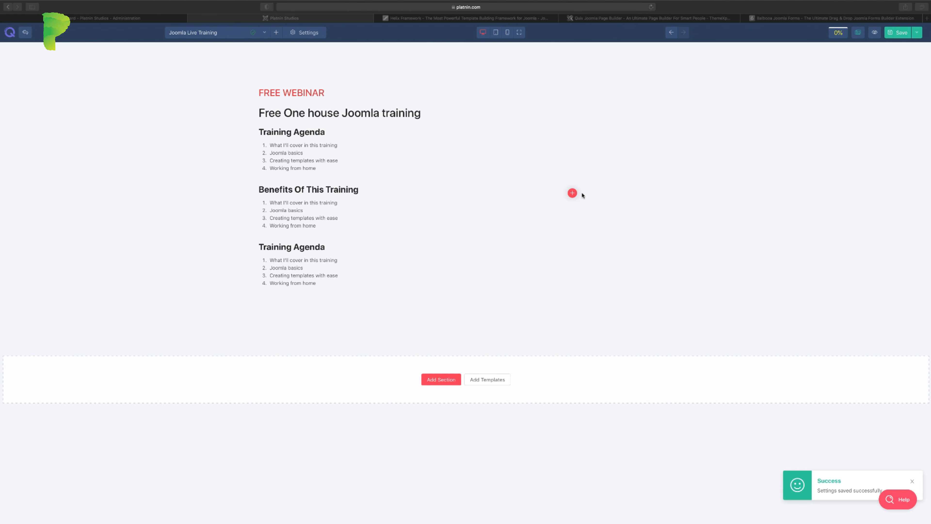
# Step: Add a Video element to the empty second column and move its settings dialog clear of the video preview
pyautogui.click(509, 166)
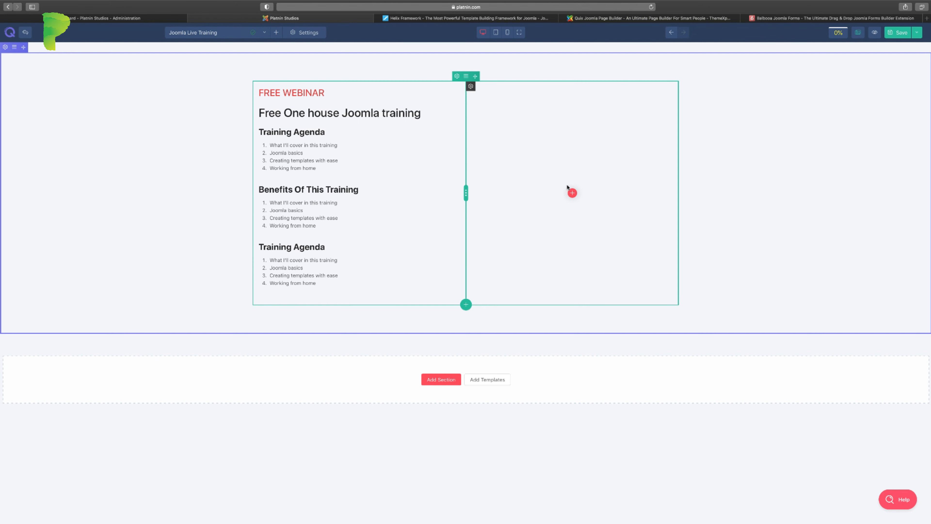
pyautogui.click(573, 194)
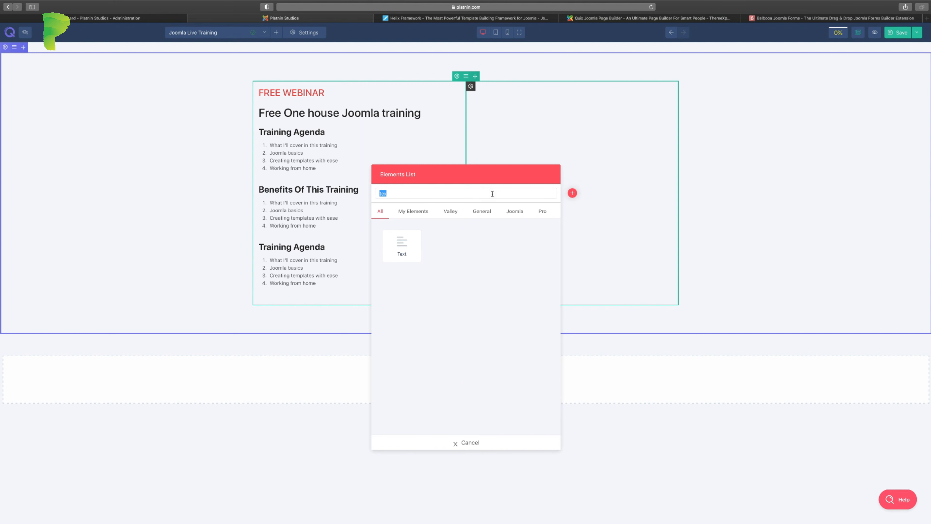
pyautogui.write('vi')
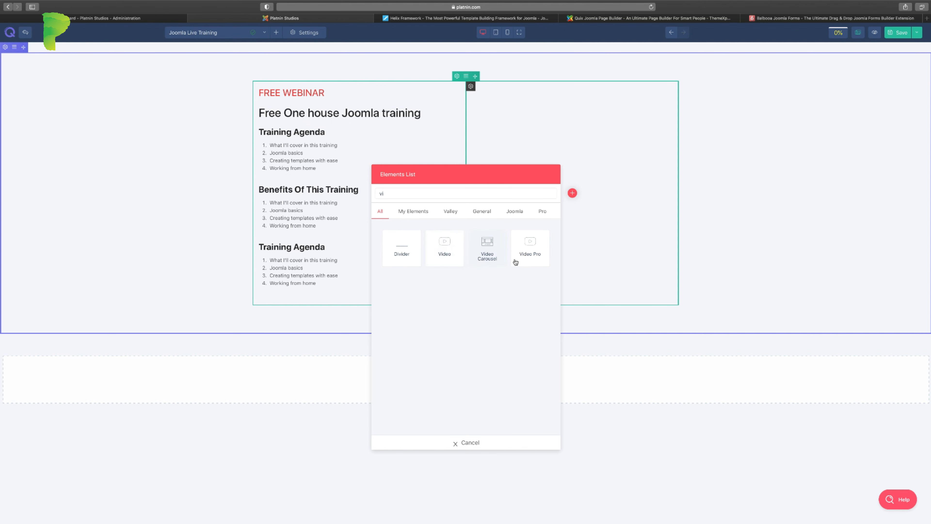
pyautogui.click(448, 253)
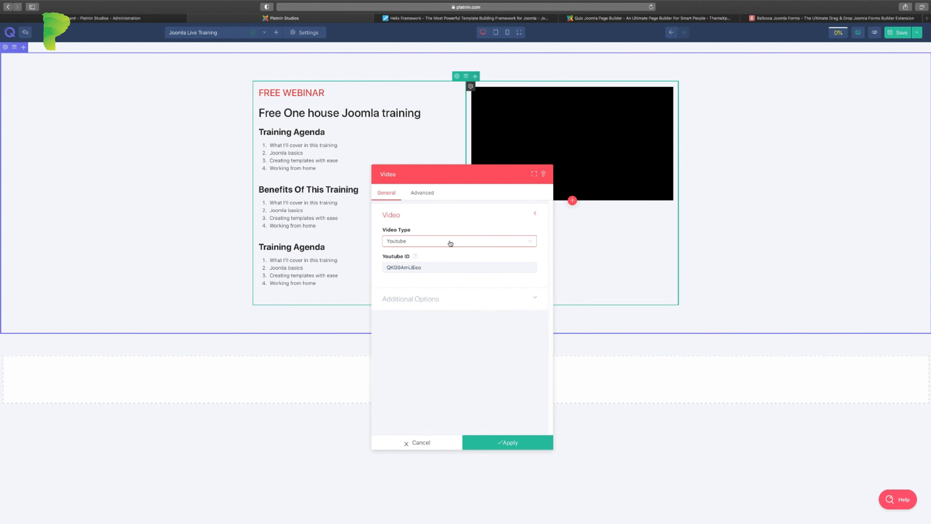
pyautogui.moveTo(481, 181); pyautogui.dragTo(341, 178)
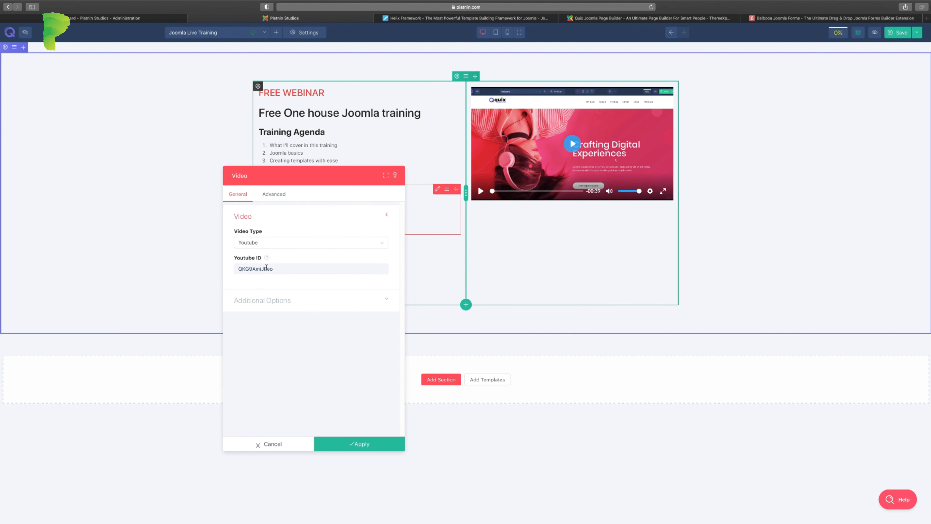
# Step: Set the video type to Vimeo and replace the Vimeo ID with 344282614
pyautogui.click(274, 245)
pyautogui.click(261, 268)
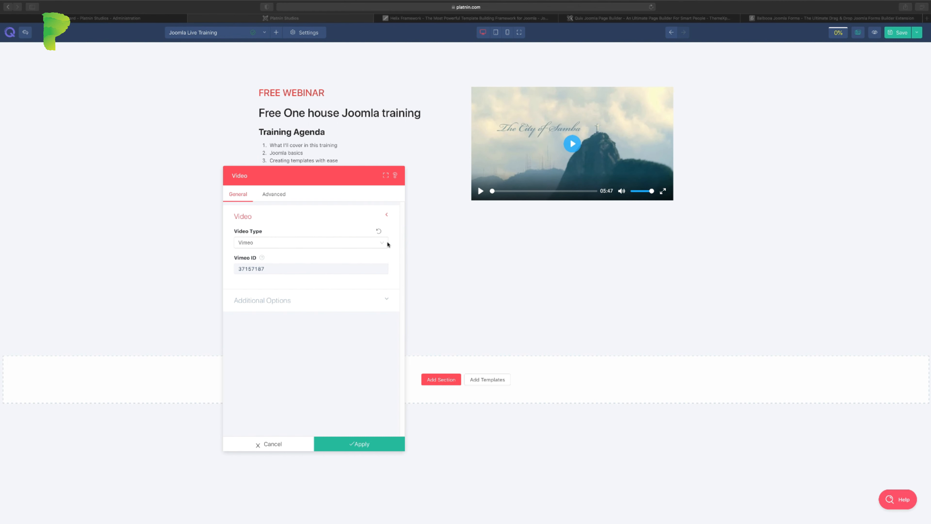
pyautogui.doubleClick(252, 269)
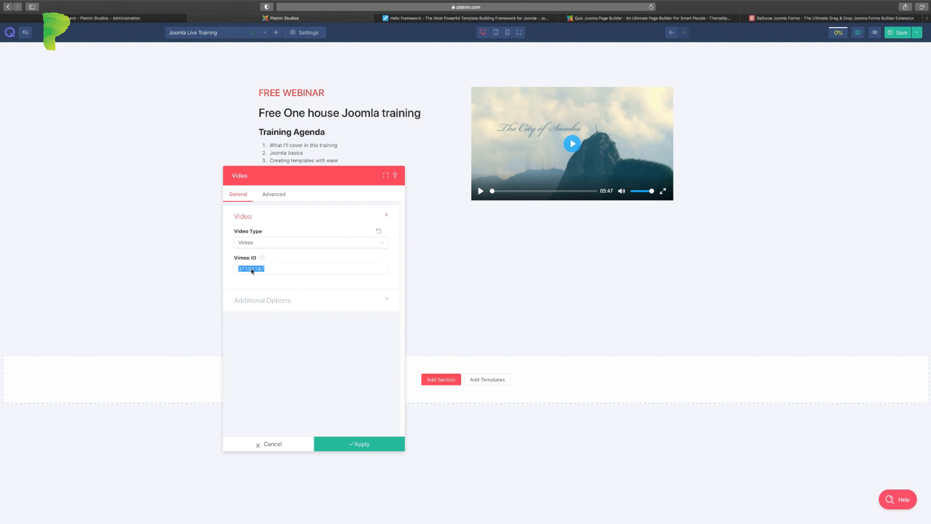
pyautogui.rightClick(252, 270)
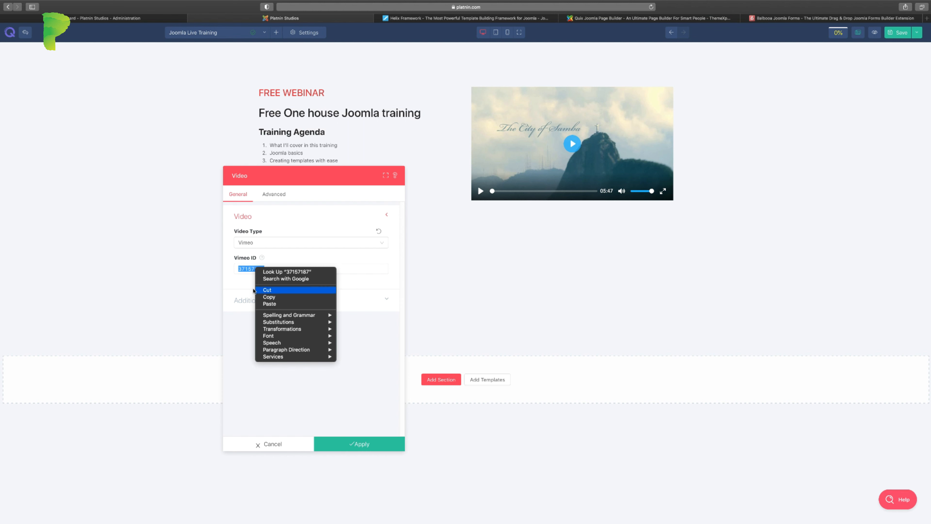
pyautogui.click(269, 304)
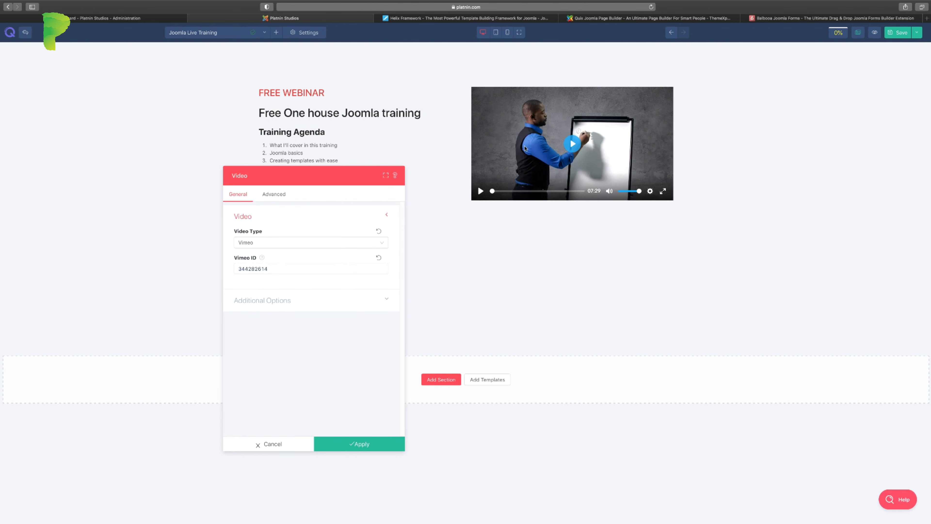
# Step: Try a height of 49 px in the video's additional options, and reset the height to its default
pyautogui.moveTo(334, 175); pyautogui.dragTo(755, 148)
pyautogui.click(536, 262)
pyautogui.click(666, 241)
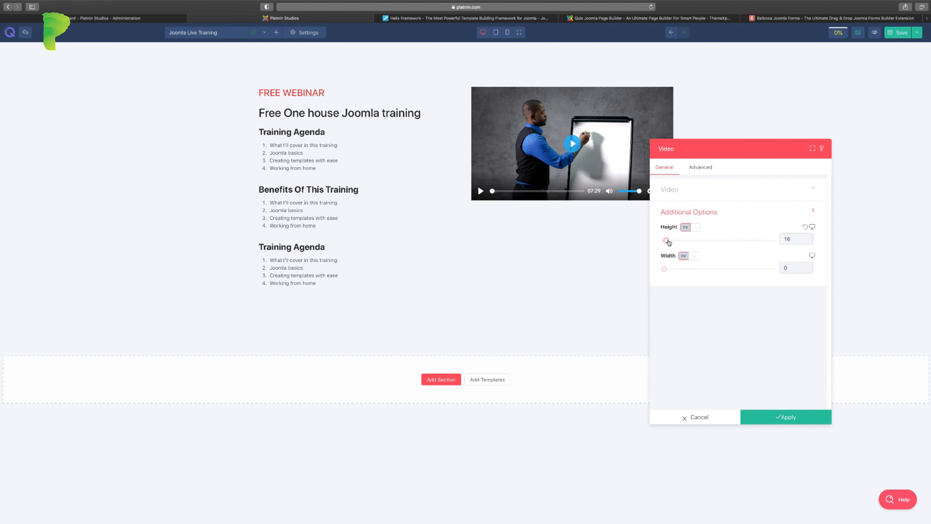
pyautogui.moveTo(668, 242); pyautogui.dragTo(670, 242)
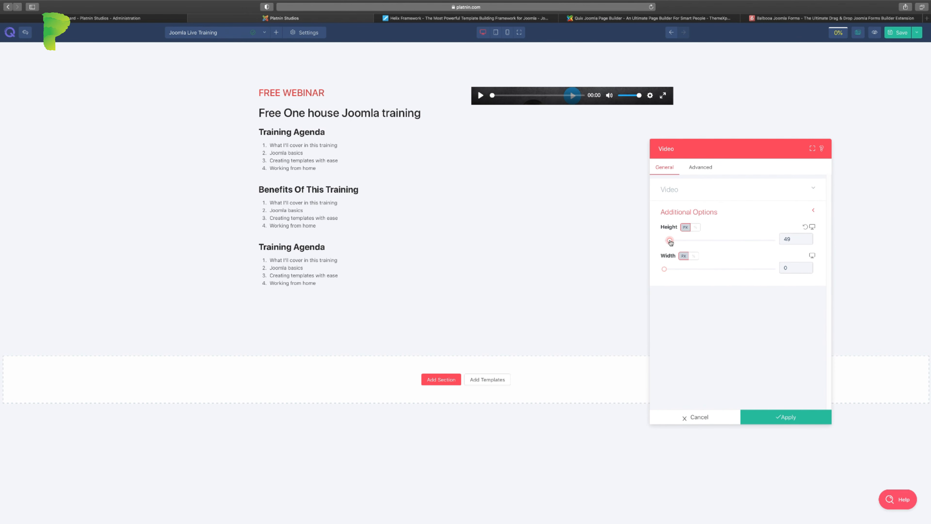
pyautogui.click(804, 228)
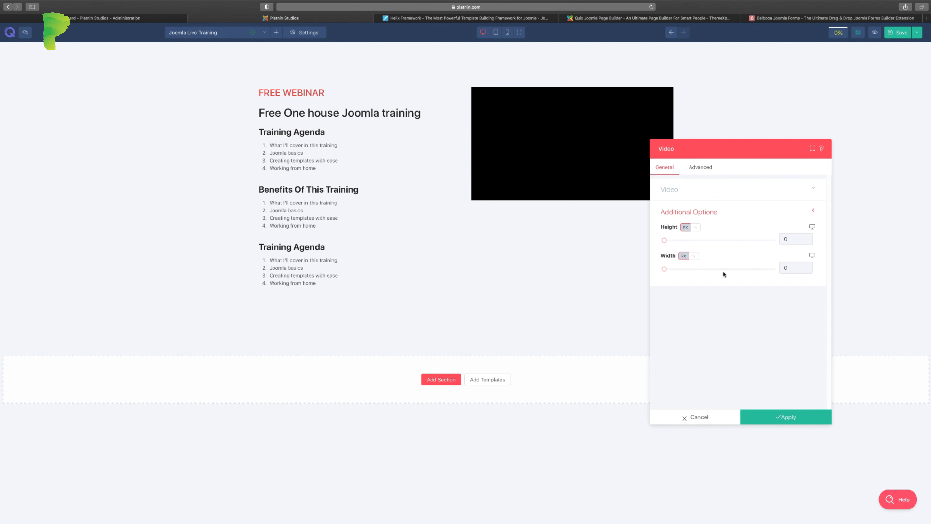
# Step: Check the video's responsive height settings in tablet and mobile view, and return to desktop view
pyautogui.click(812, 227)
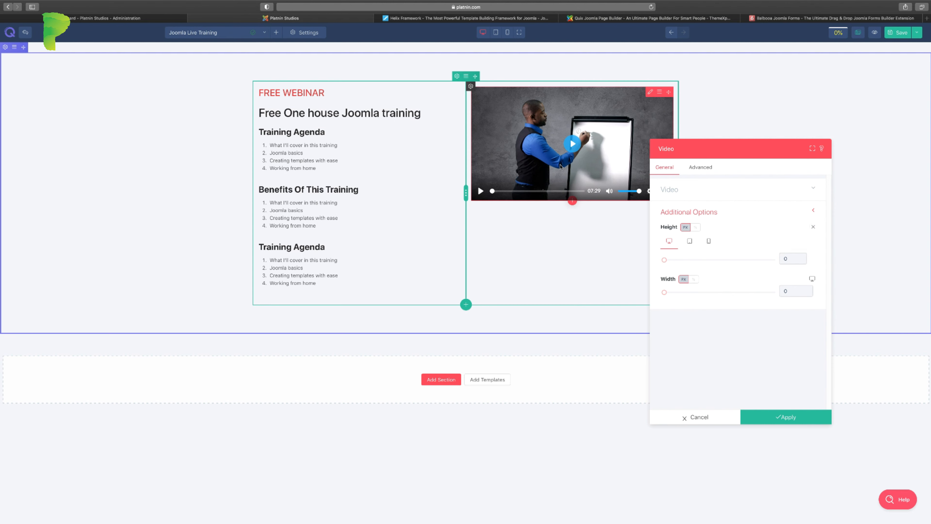
pyautogui.click(690, 241)
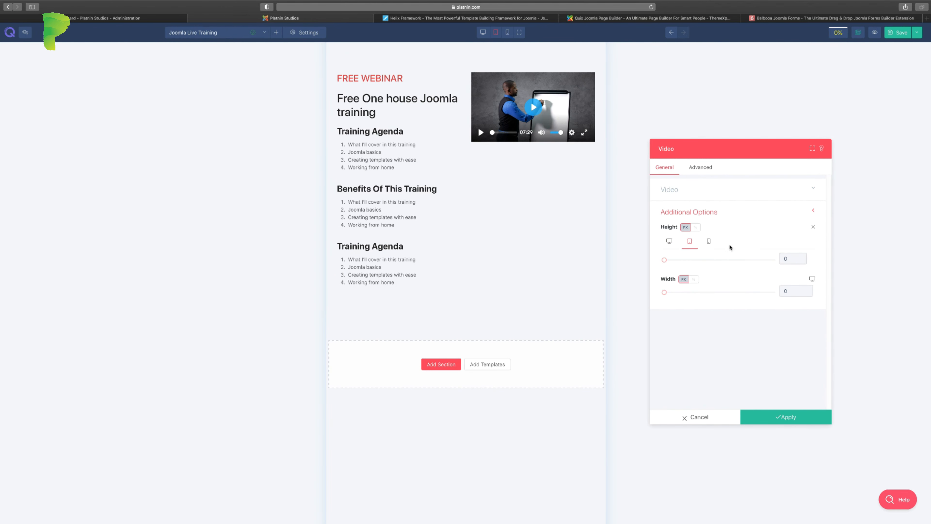
pyautogui.click(709, 242)
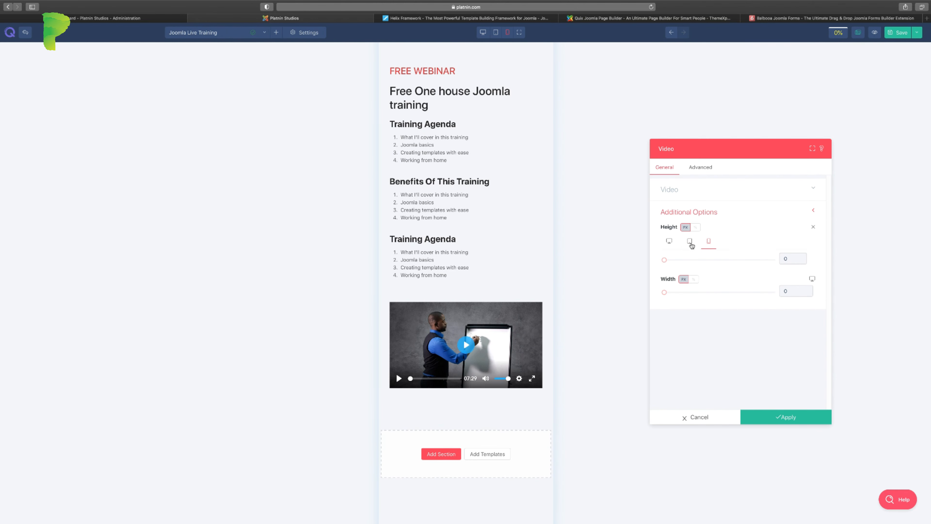
pyautogui.click(669, 241)
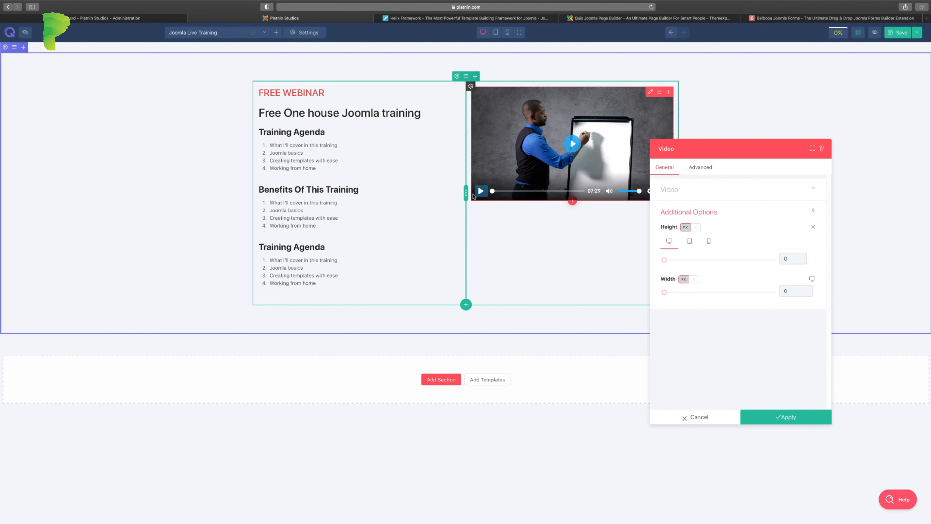
# Step: Apply the video element's settings and make the video column slightly wider than the text column, keeping the main heading on one line
pyautogui.moveTo(465, 193); pyautogui.dragTo(433, 193)
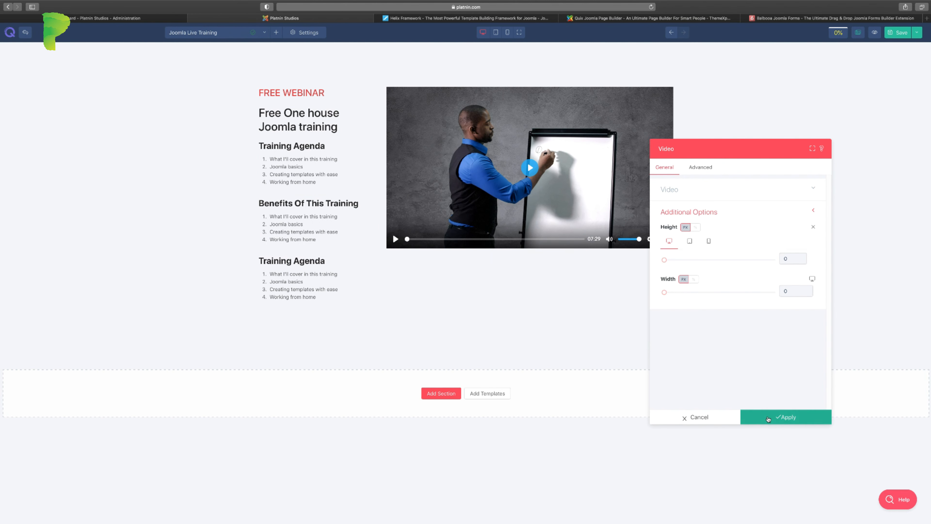
pyautogui.click(784, 417)
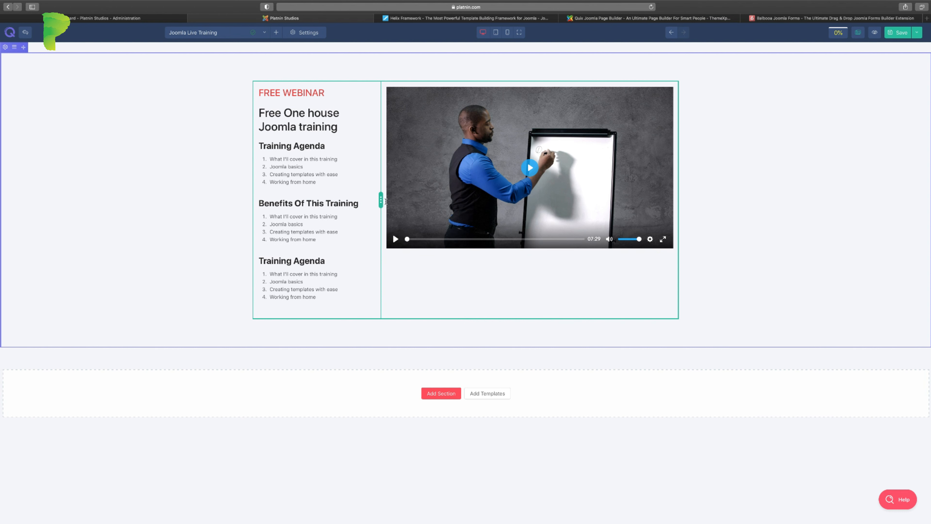
pyautogui.moveTo(381, 201); pyautogui.dragTo(414, 201)
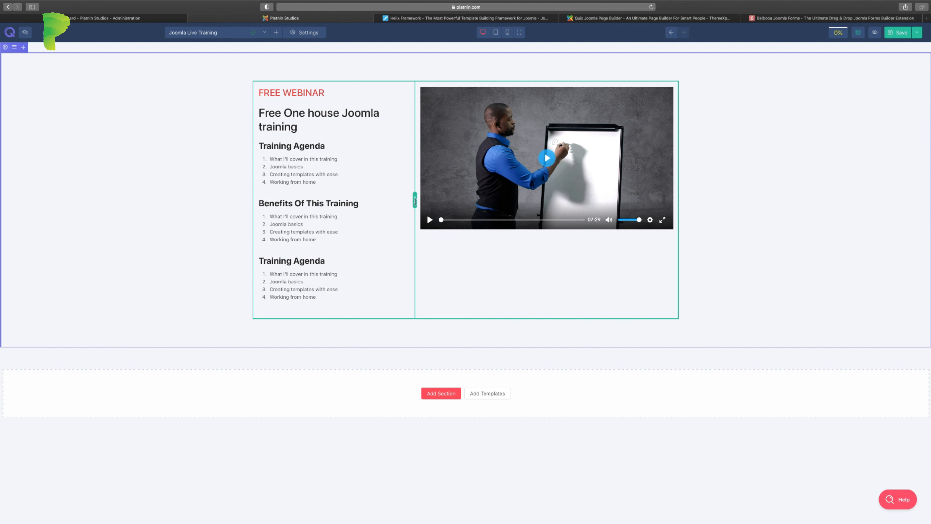
pyautogui.moveTo(415, 200); pyautogui.dragTo(432, 202)
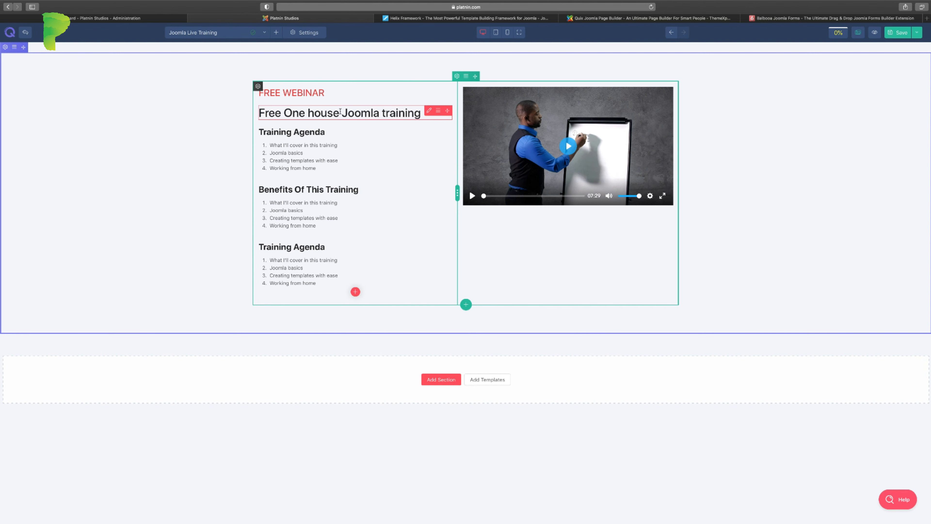
# Step: Correct the main heading's title to "Free One Hour Joomla training" and apply the change
pyautogui.doubleClick(329, 115)
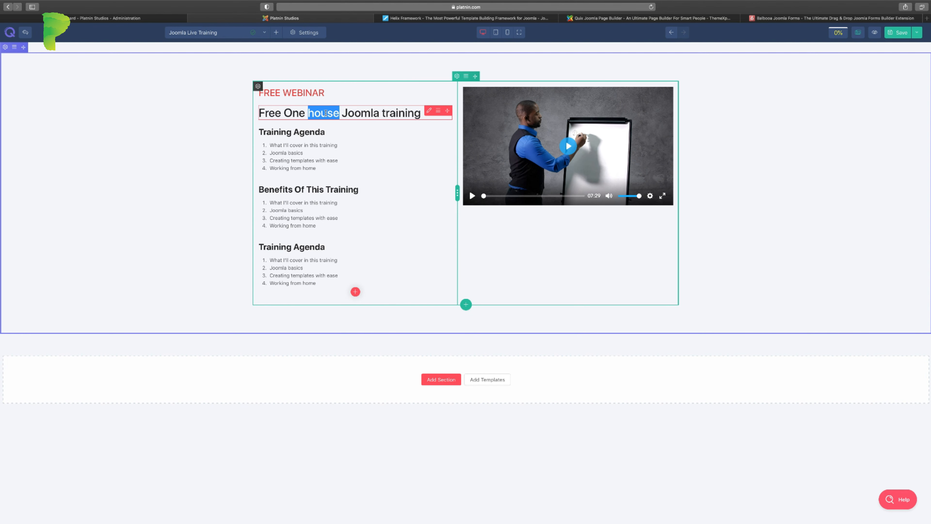
pyautogui.click(429, 110)
pyautogui.doubleClick(413, 241)
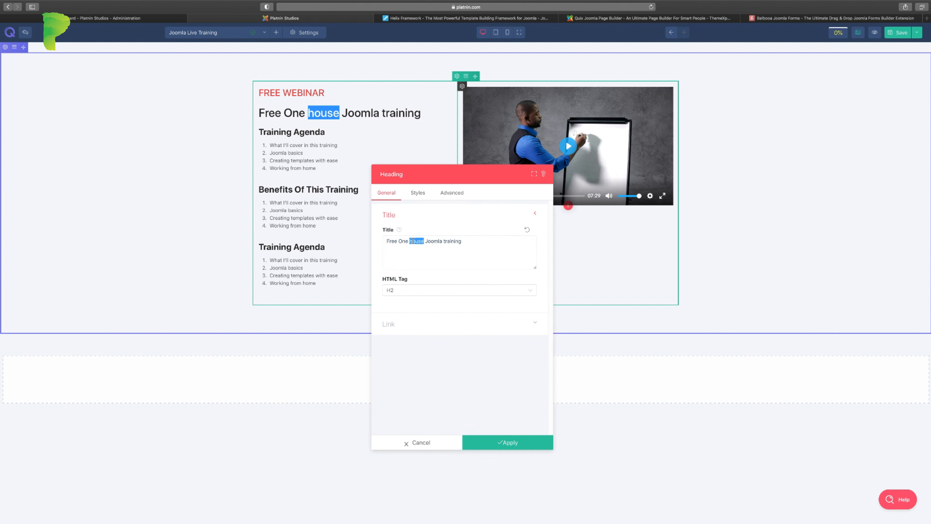
pyautogui.write('Hour')
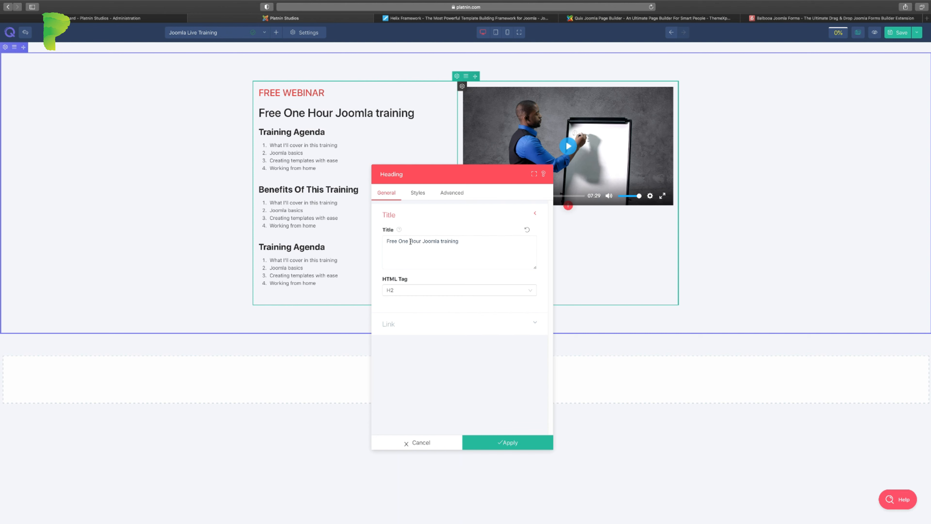
pyautogui.click(513, 443)
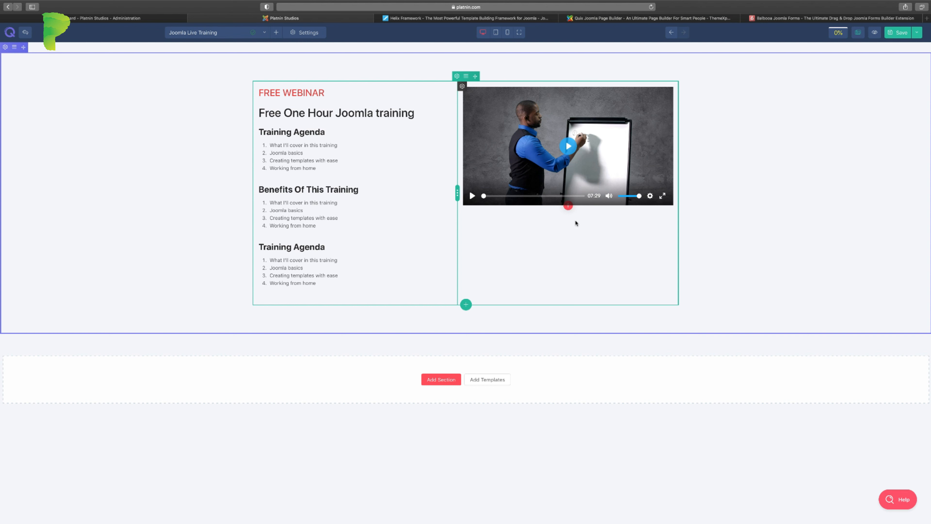
# Step: Search the elements list and add a Social Icon element below the video in the second column
pyautogui.click(567, 205)
pyautogui.write('vi')
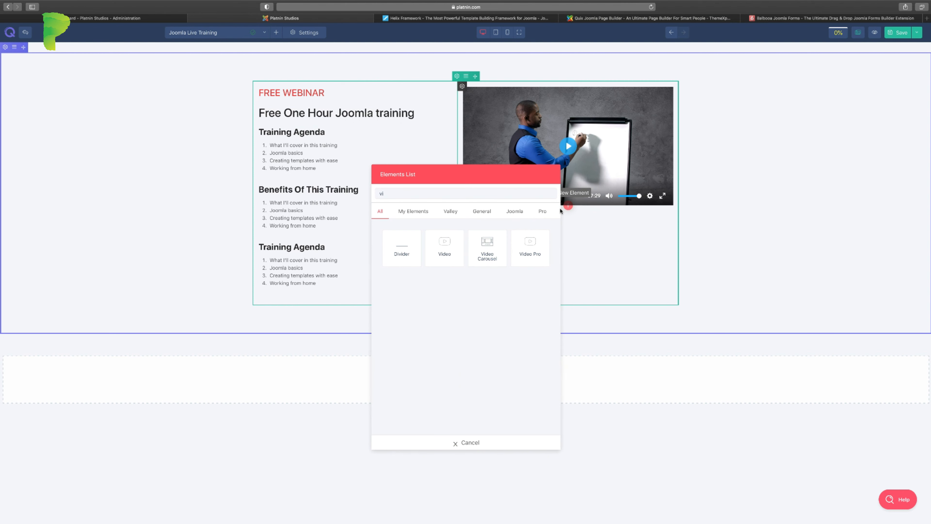
pyautogui.doubleClick(410, 194)
pyautogui.write('sp')
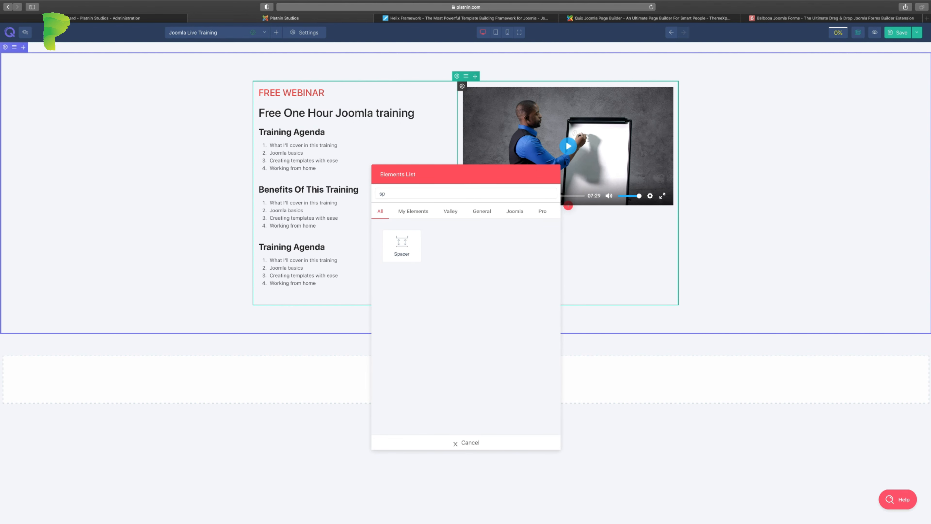
pyautogui.press('BackSpace')
pyautogui.press('BackSpace')
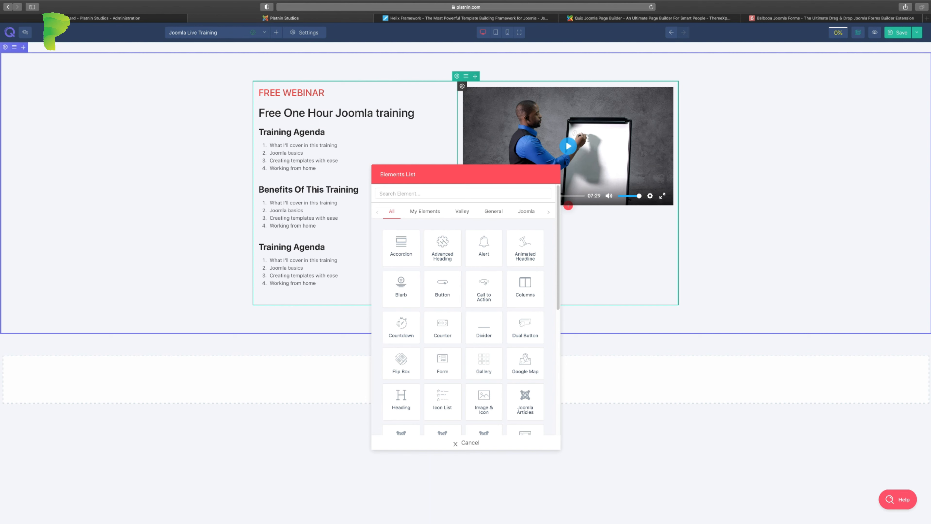
pyautogui.write('ic')
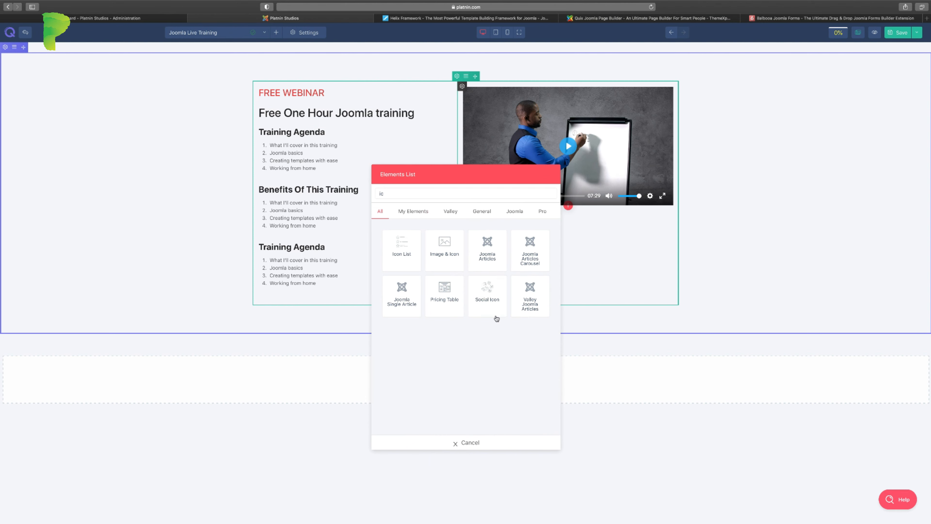
pyautogui.click(486, 292)
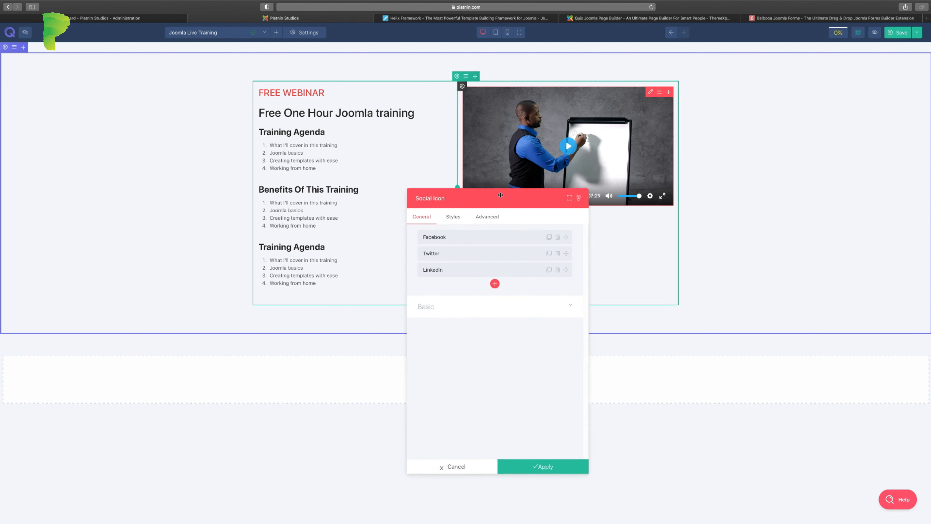
# Step: Review the title, link and image settings of the Facebook and Twitter entries in the Social Icon element
pyautogui.moveTo(469, 187); pyautogui.dragTo(700, 191)
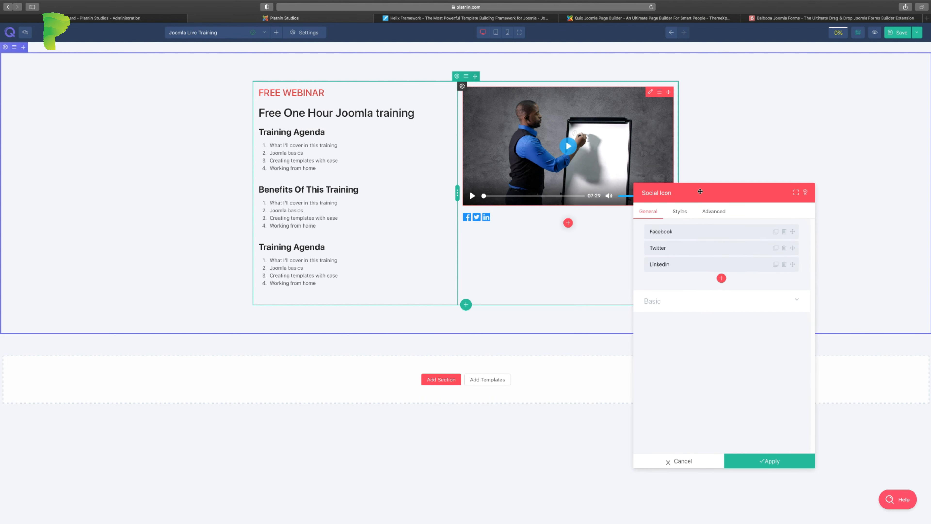
pyautogui.click(681, 231)
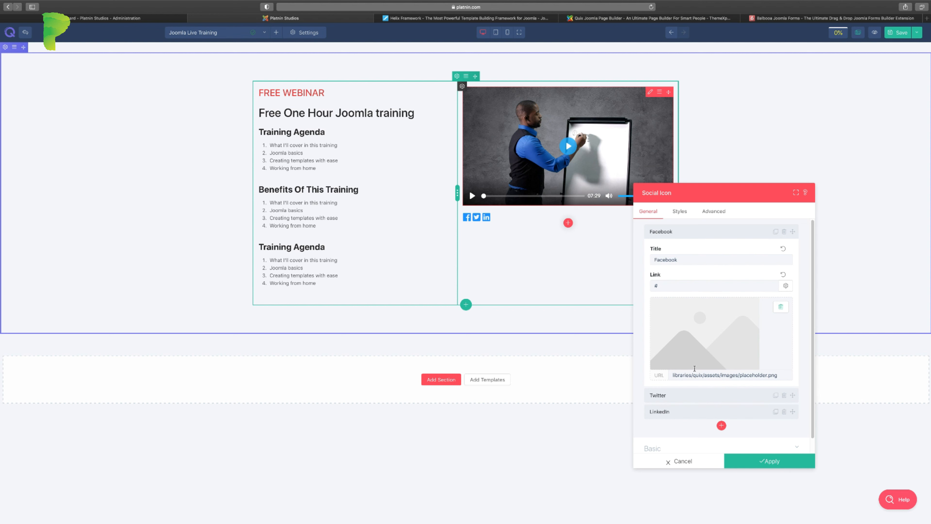
pyautogui.scroll(-1, 702, 400)
pyautogui.doubleClick(665, 269)
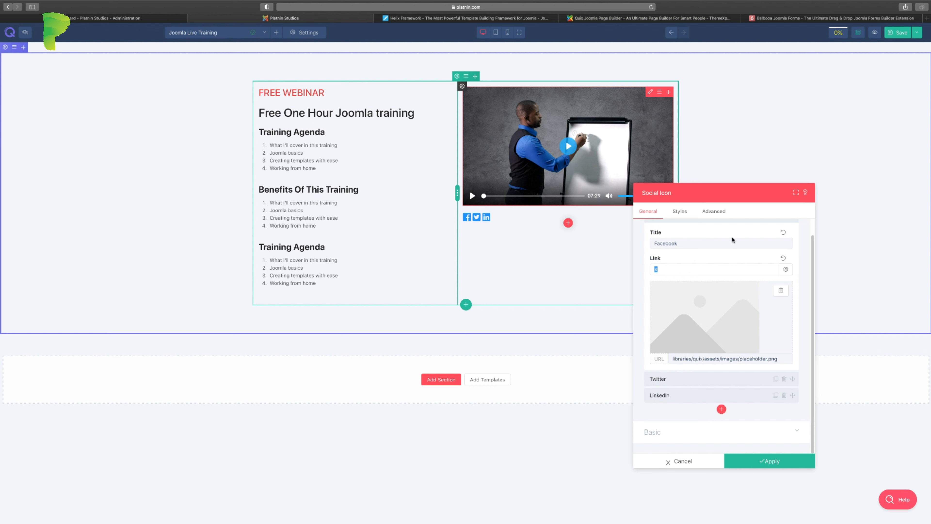
pyautogui.click(695, 232)
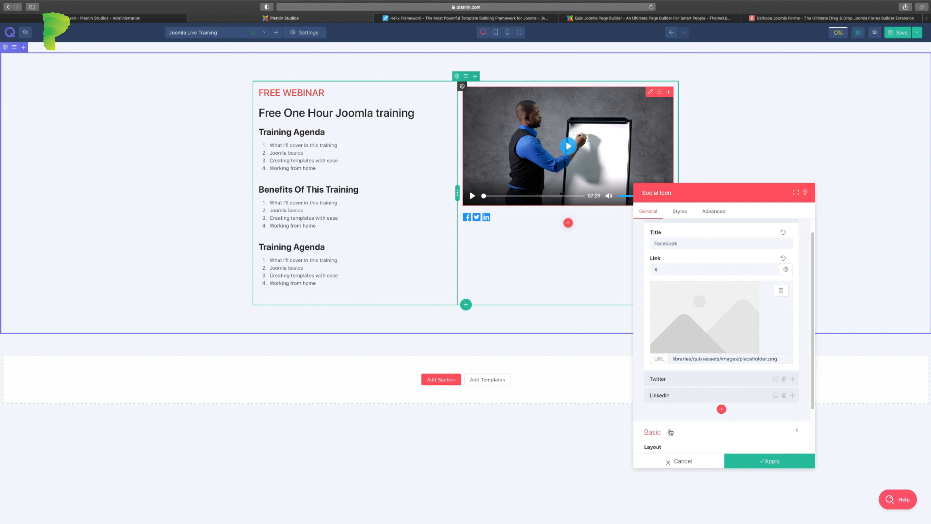
pyautogui.click(672, 382)
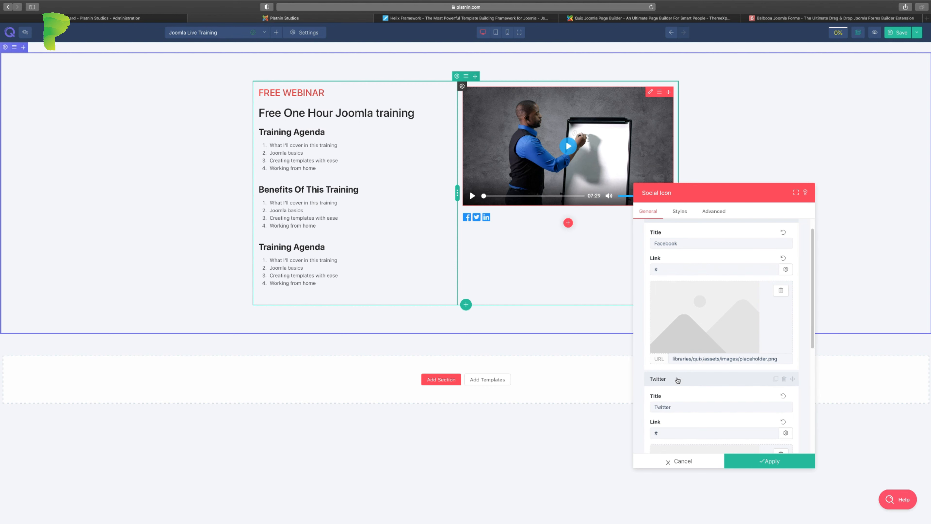
pyautogui.click(678, 378)
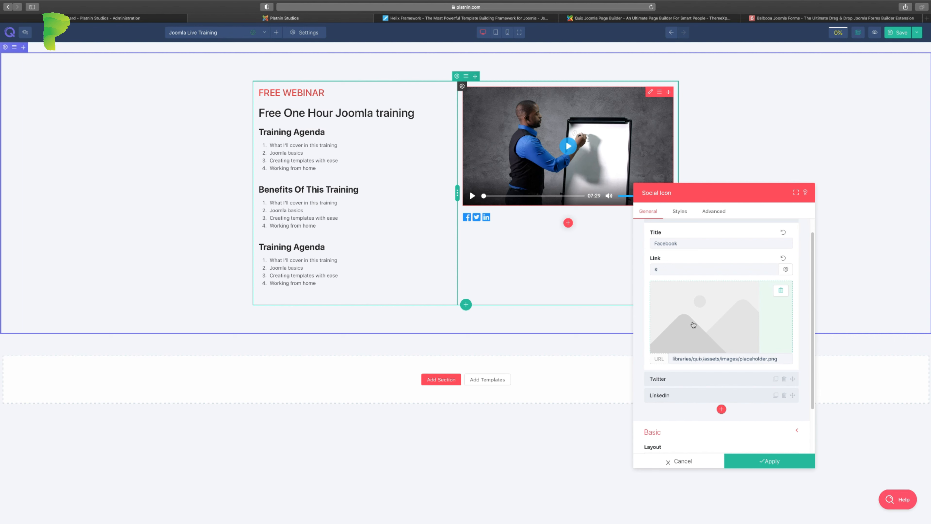
# Step: Try the List layout for the social icons, set it back to Inline, and apply the element's settings
pyautogui.scroll(-3, 676, 356)
pyautogui.scroll(-1, 677, 357)
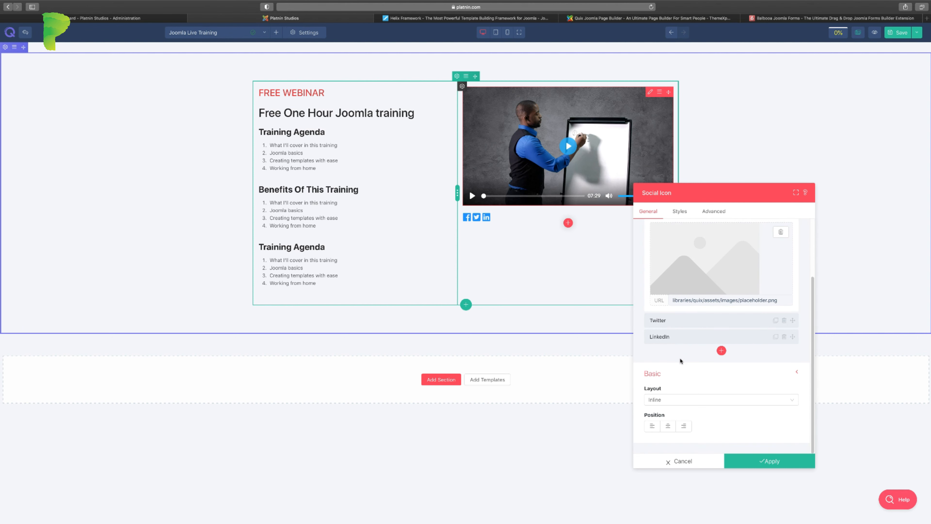
pyautogui.click(699, 402)
pyautogui.click(680, 413)
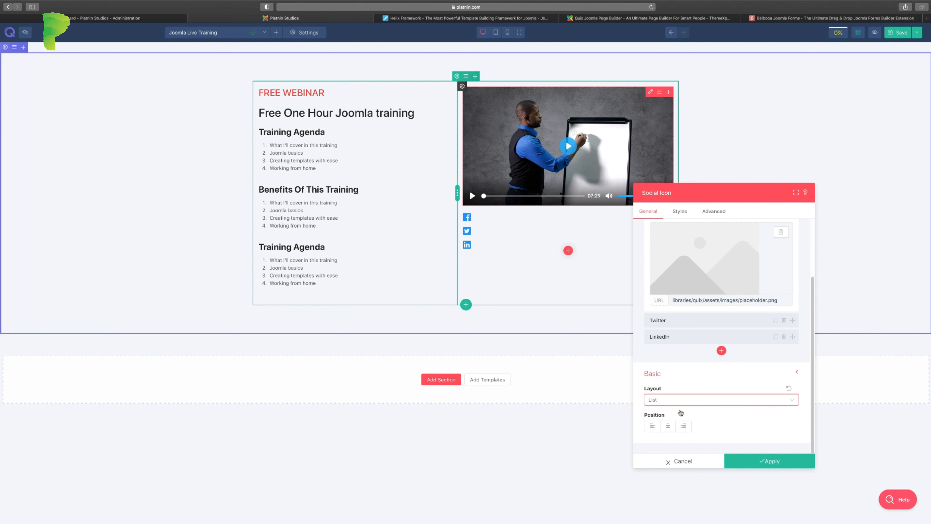
pyautogui.click(654, 399)
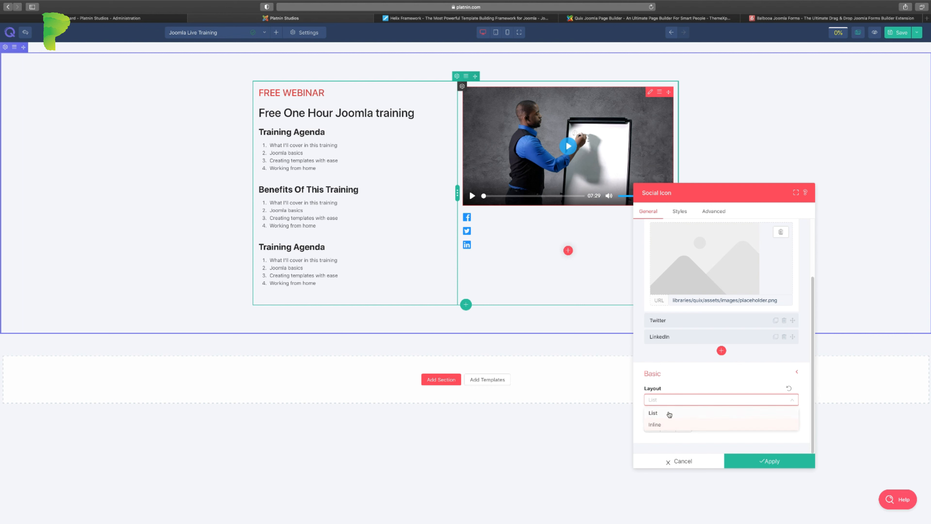
pyautogui.click(667, 424)
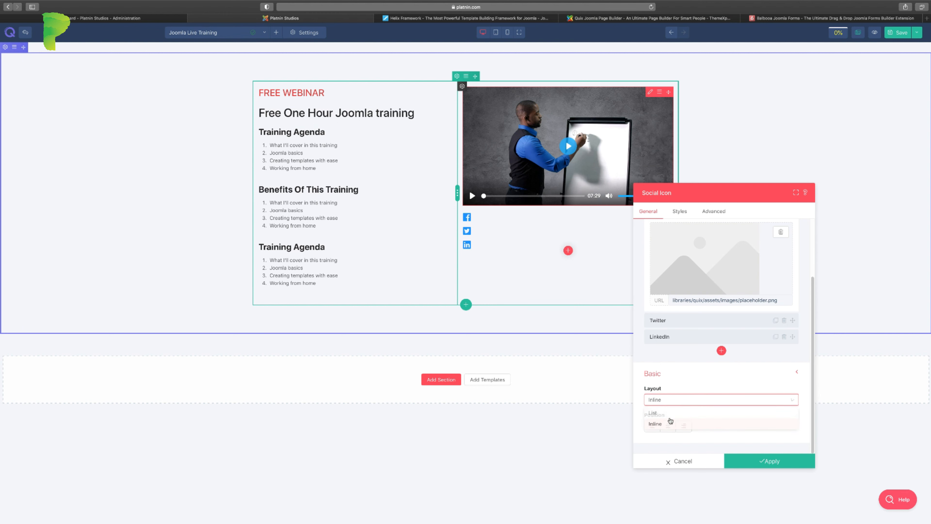
pyautogui.click(756, 461)
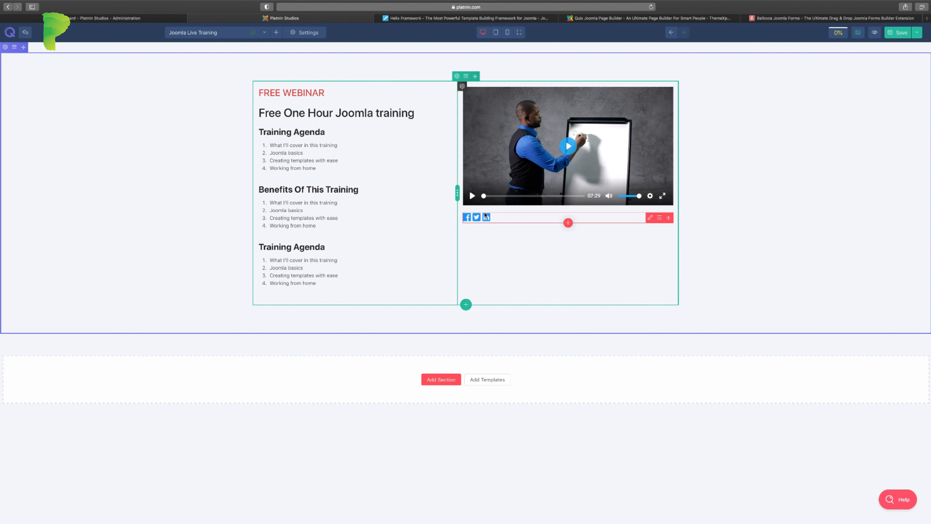
# Step: Add a Heading element below the social icons and set its title to "Share this now"
pyautogui.click(568, 224)
pyautogui.doubleClick(405, 193)
pyautogui.write('head')
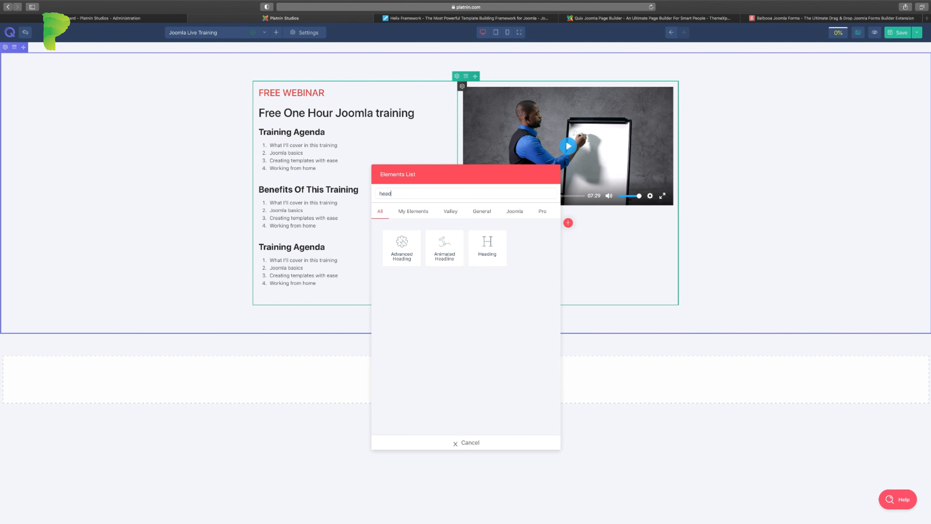
pyautogui.click(487, 246)
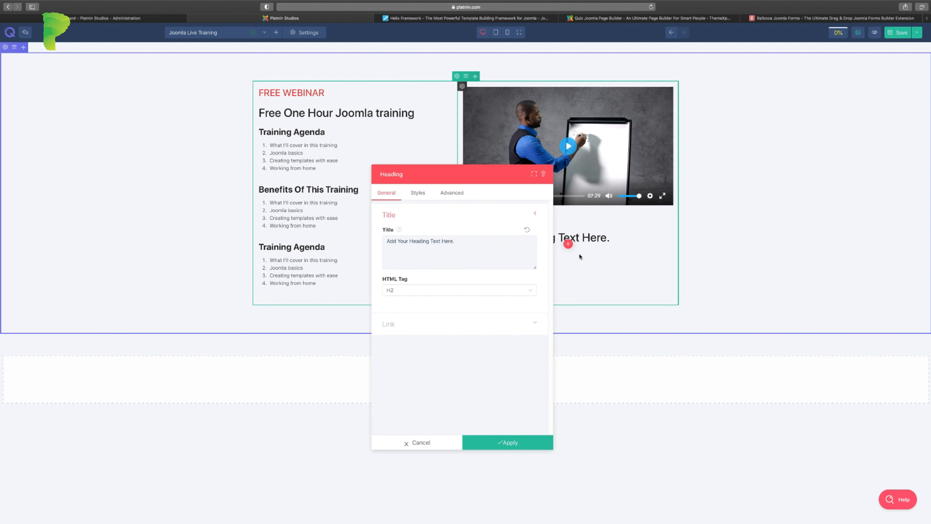
pyautogui.tripleClick(438, 247)
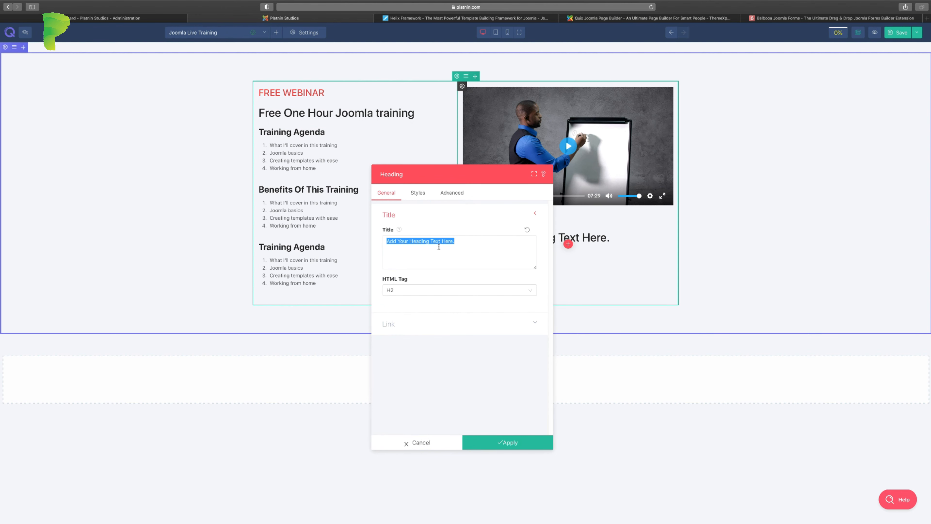
pyautogui.write('Sha')
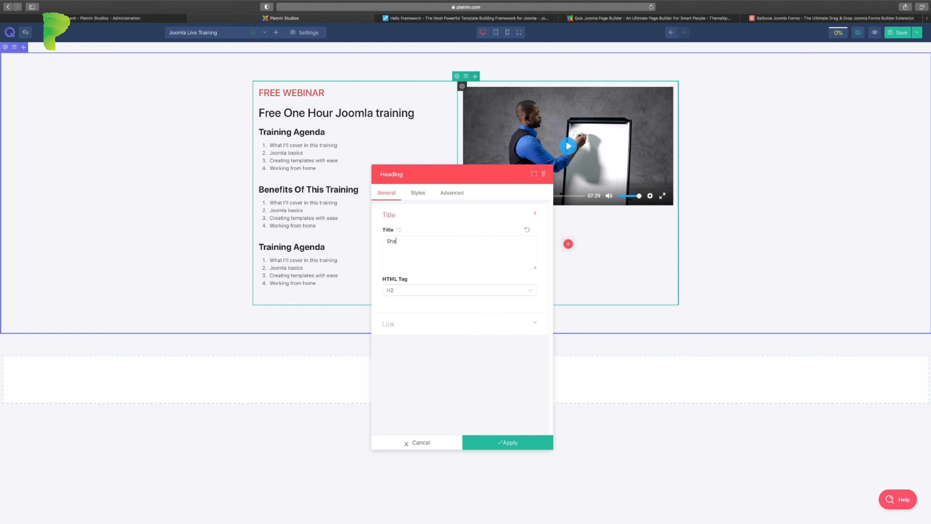
pyautogui.write('re this now')
# Step: Try different HTML tags on the "Share this now" heading and set it to H5
pyautogui.moveTo(417, 174); pyautogui.dragTo(671, 174)
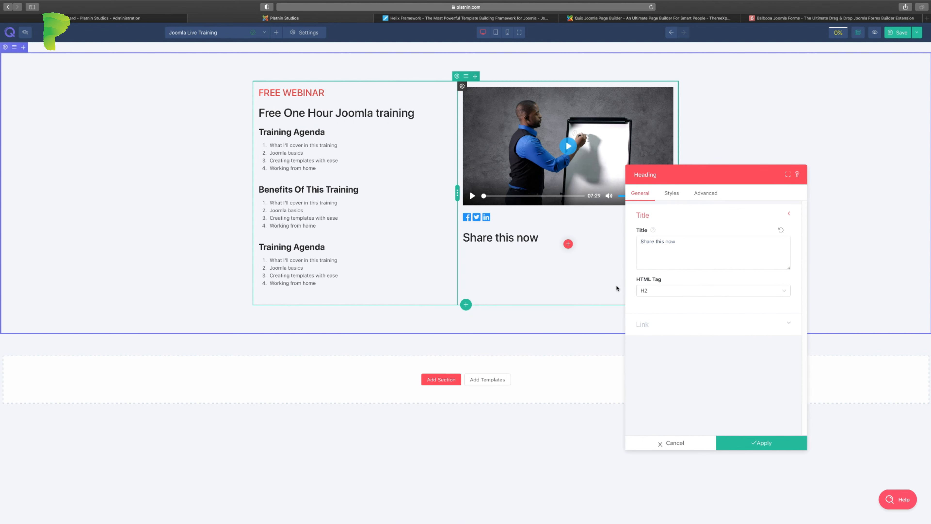
pyautogui.click(659, 292)
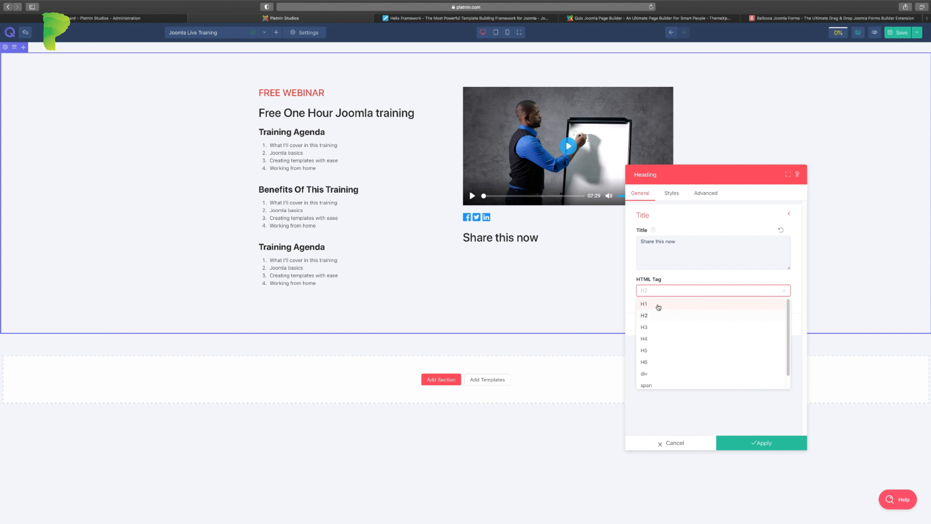
pyautogui.click(658, 304)
pyautogui.click(660, 294)
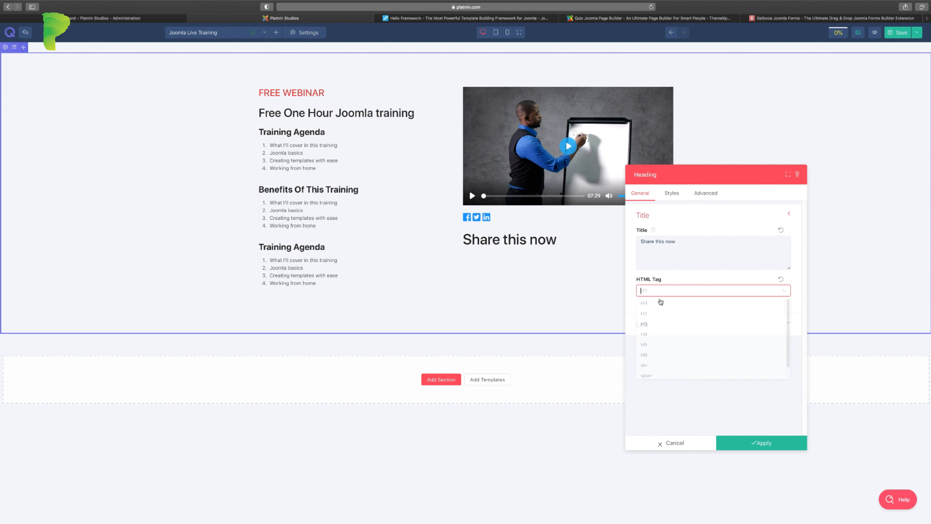
pyautogui.click(658, 344)
pyautogui.click(656, 292)
pyautogui.click(657, 356)
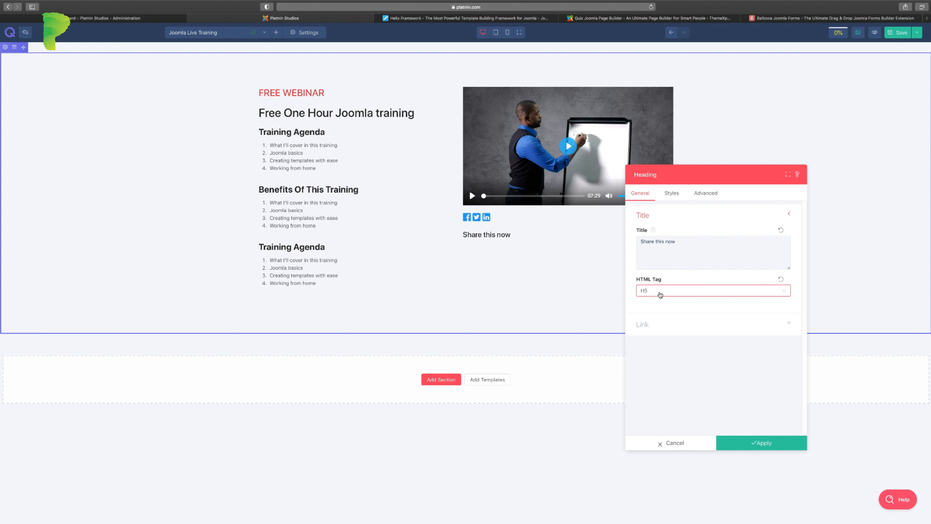
# Step: Apply the "Share this now" heading's settings and move the heading above the social icons, directly below the video
pyautogui.click(689, 326)
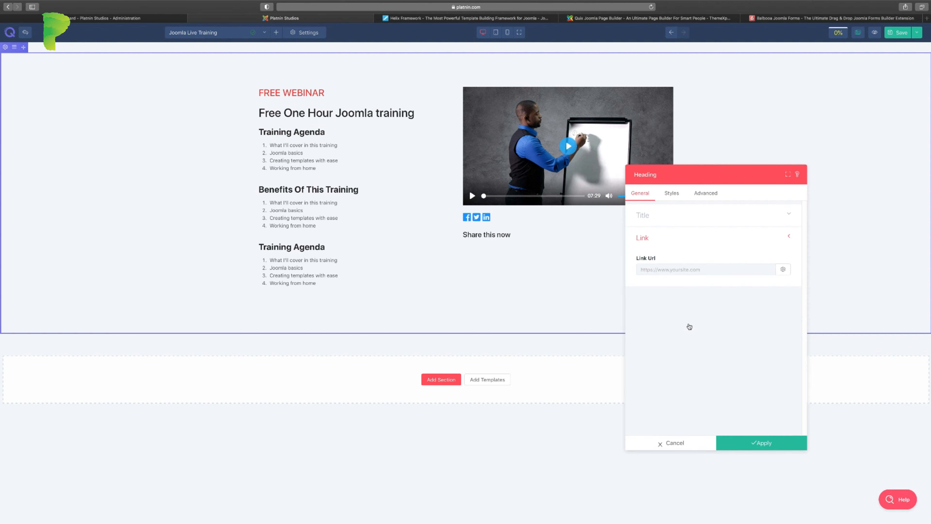
pyautogui.click(655, 216)
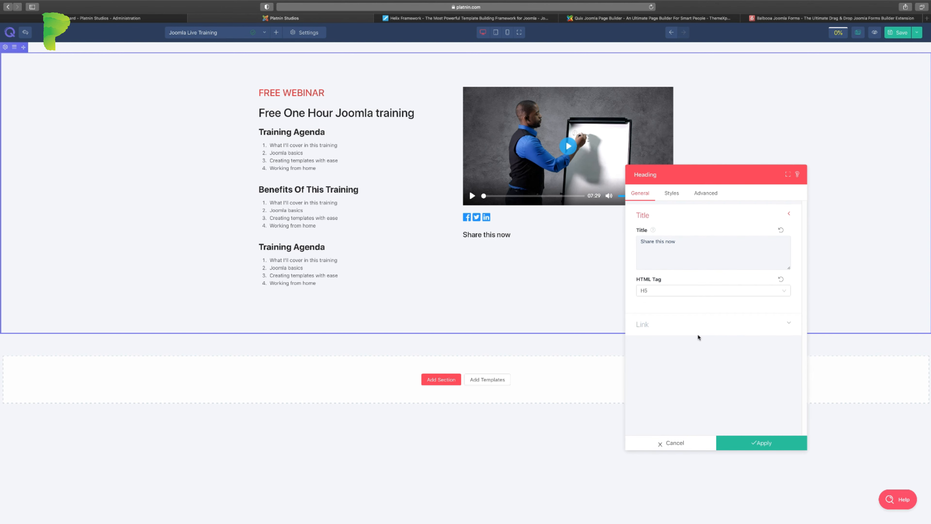
pyautogui.click(753, 444)
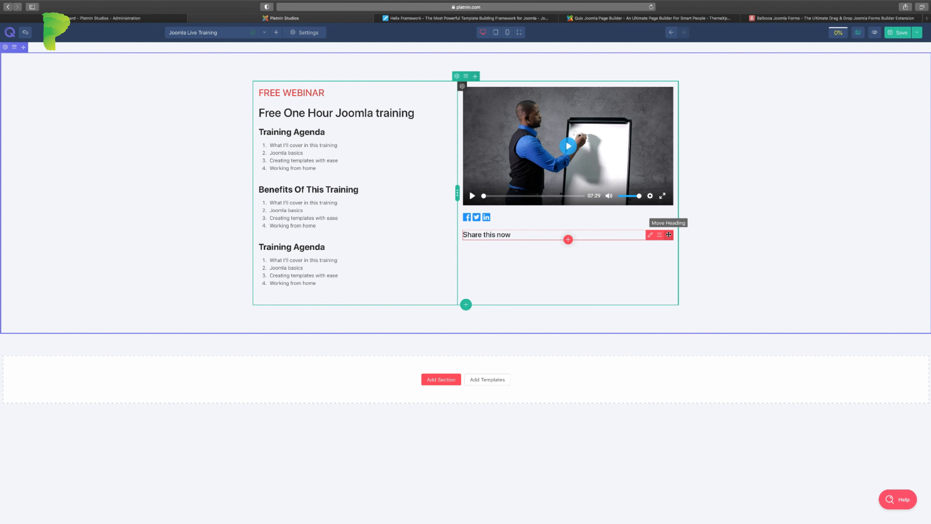
pyautogui.moveTo(669, 235)
pyautogui.mouseDown()
pyautogui.moveTo(664, 209)
pyautogui.moveTo(665, 259)
pyautogui.moveTo(666, 217)
pyautogui.mouseUp()
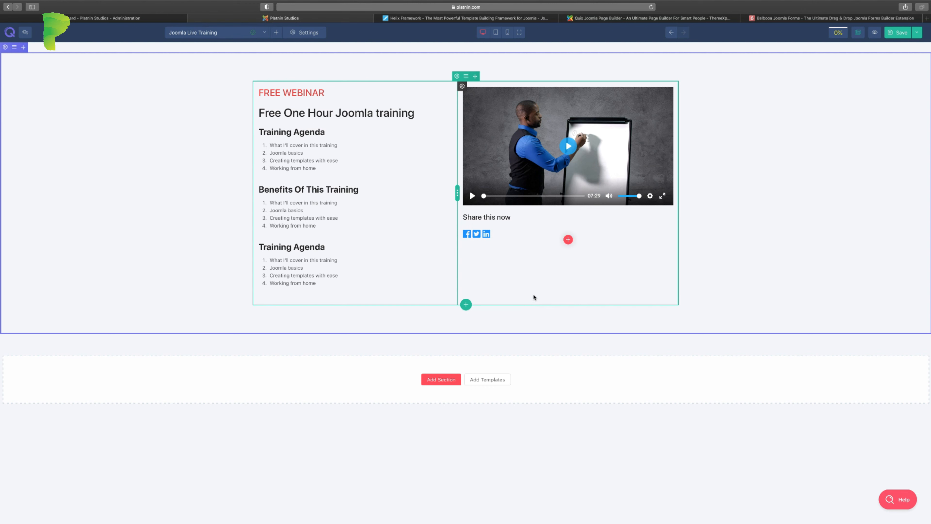
# Step: Open the elements list for the spot below the social icons and try to pick Countdown by searching for "coun"
pyautogui.click(568, 240)
pyautogui.doubleClick(425, 195)
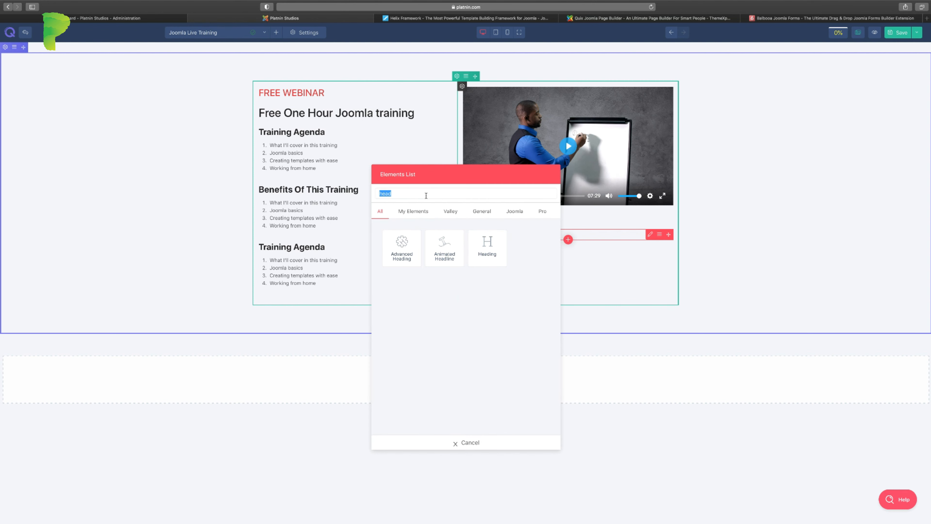
pyautogui.write('coun')
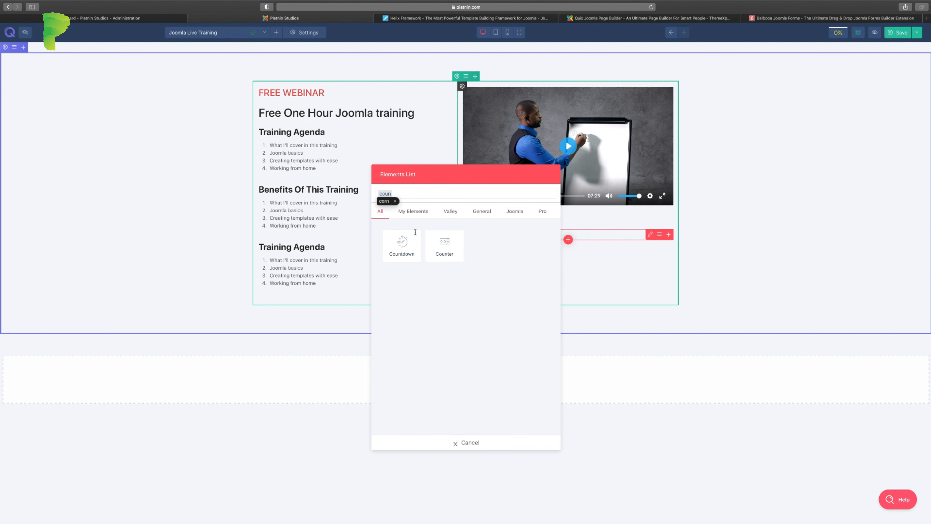
pyautogui.click(402, 247)
pyautogui.doubleClick(400, 197)
pyautogui.write('cpi')
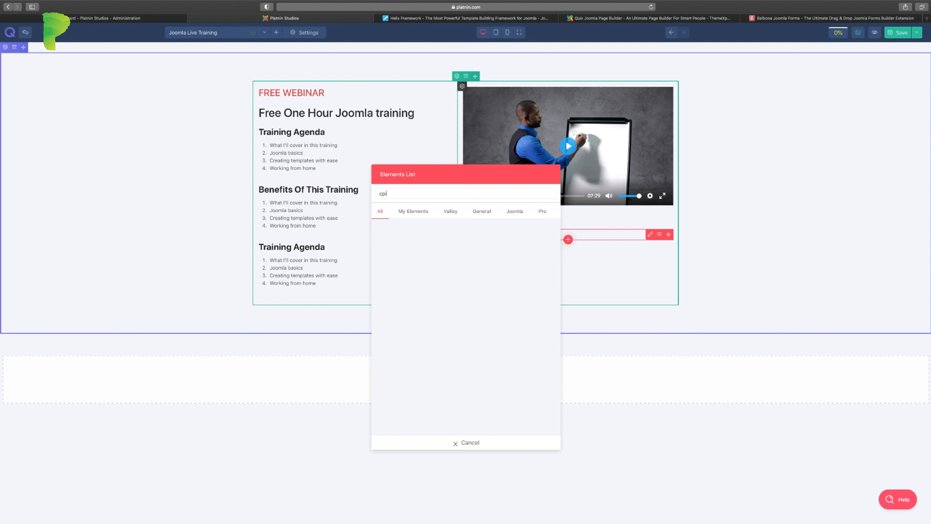
pyautogui.press('BackSpace')
pyautogui.press('BackSpace')
pyautogui.press('BackSpace')
pyautogui.write('coun')
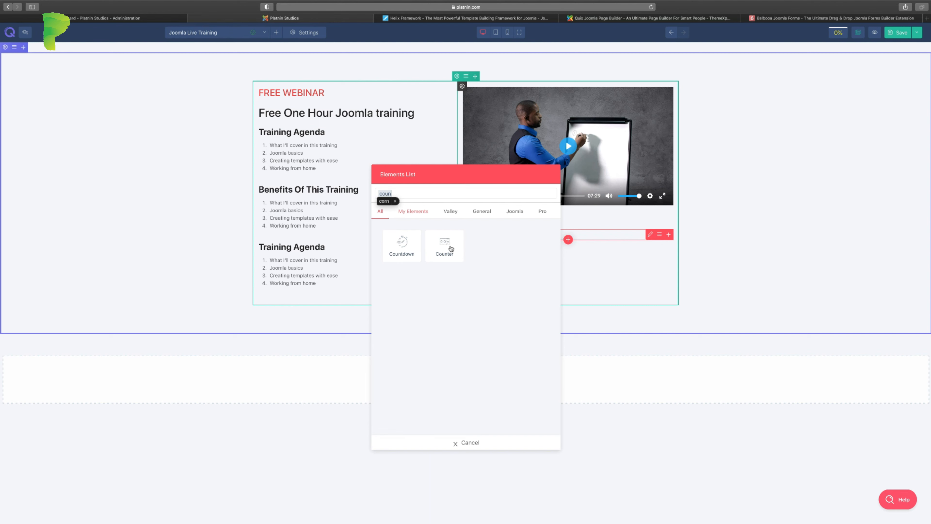
pyautogui.click(405, 245)
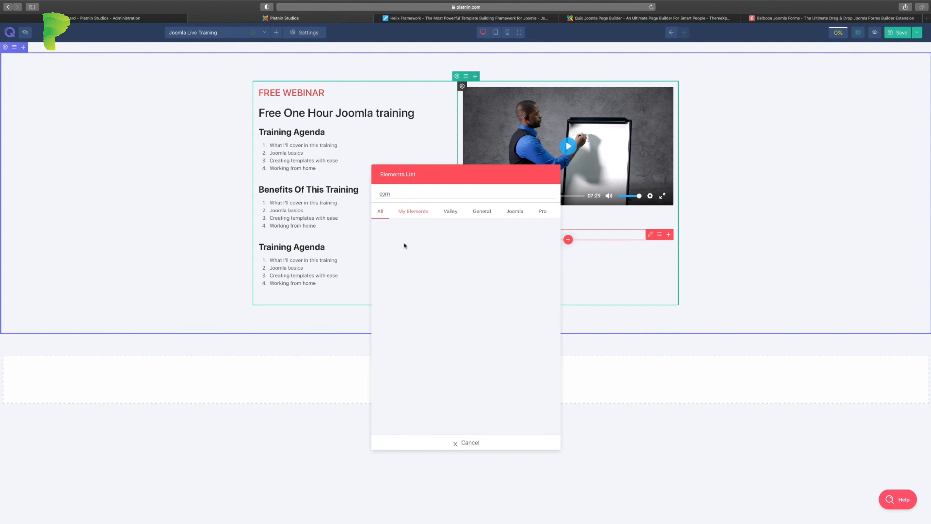
# Step: Search the elements list for "countd" and add a Countdown element below the social icons
pyautogui.doubleClick(402, 195)
pyautogui.write('coun')
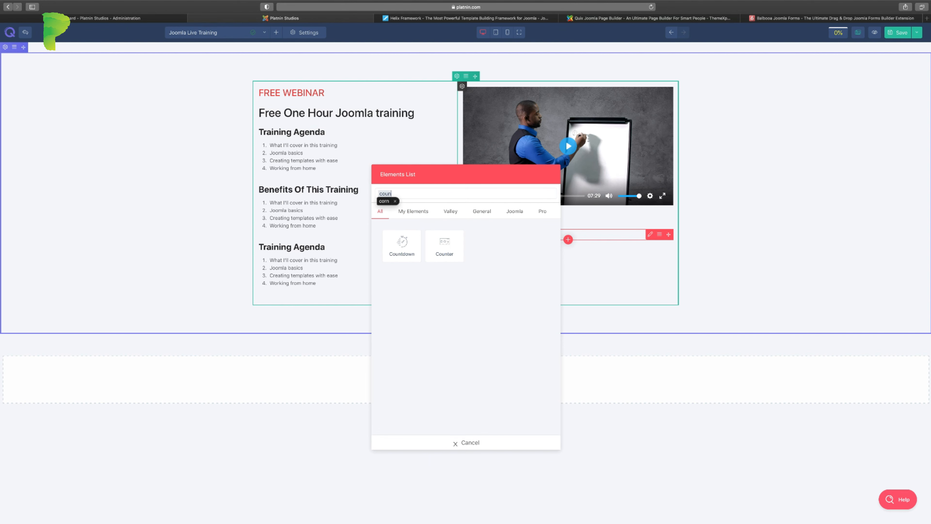
pyautogui.write('t')
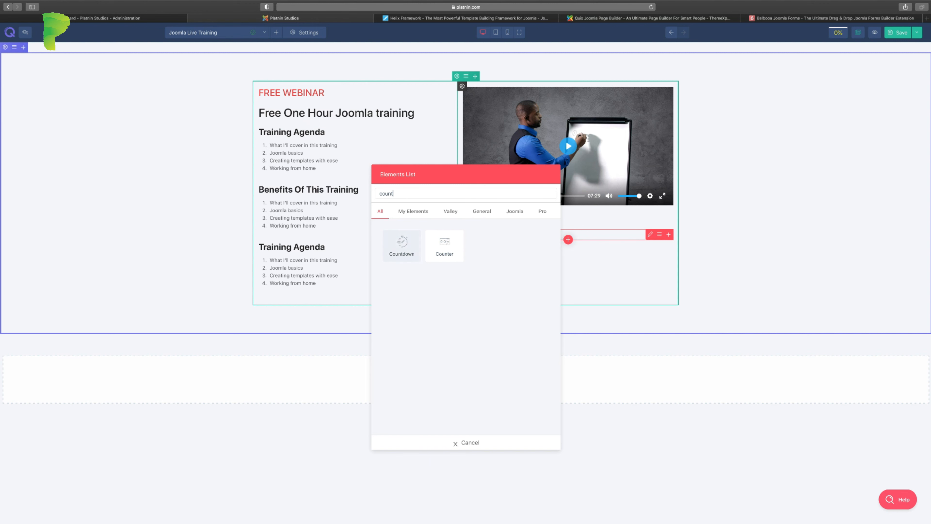
pyautogui.write('dpwm')
pyautogui.press('BackSpace')
pyautogui.press('BackSpace')
pyautogui.press('BackSpace')
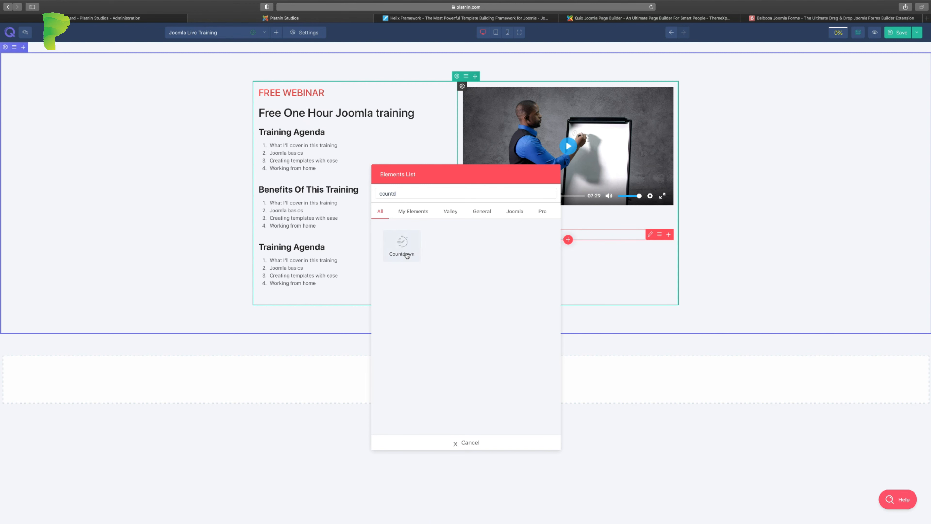
pyautogui.click(402, 245)
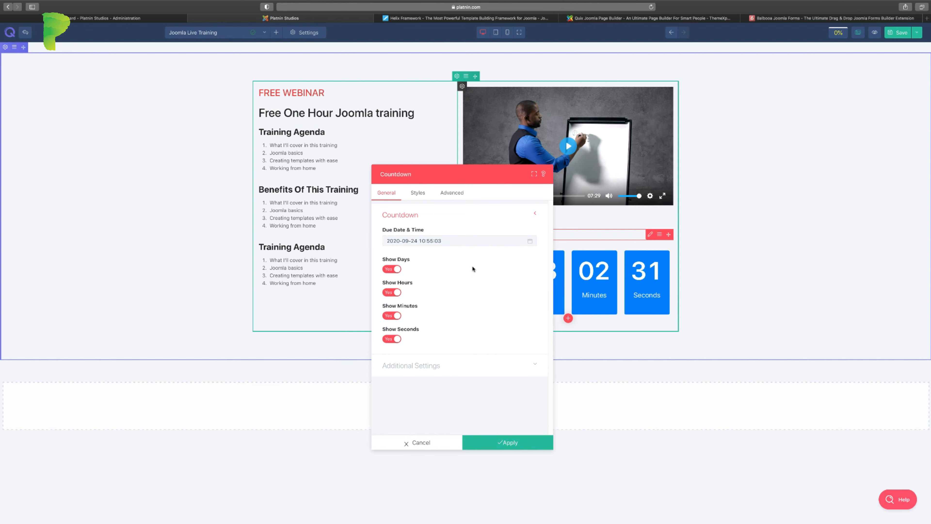
# Step: Move the Countdown settings window clear of the second column and review its due date and display options
pyautogui.moveTo(483, 176); pyautogui.dragTo(248, 145)
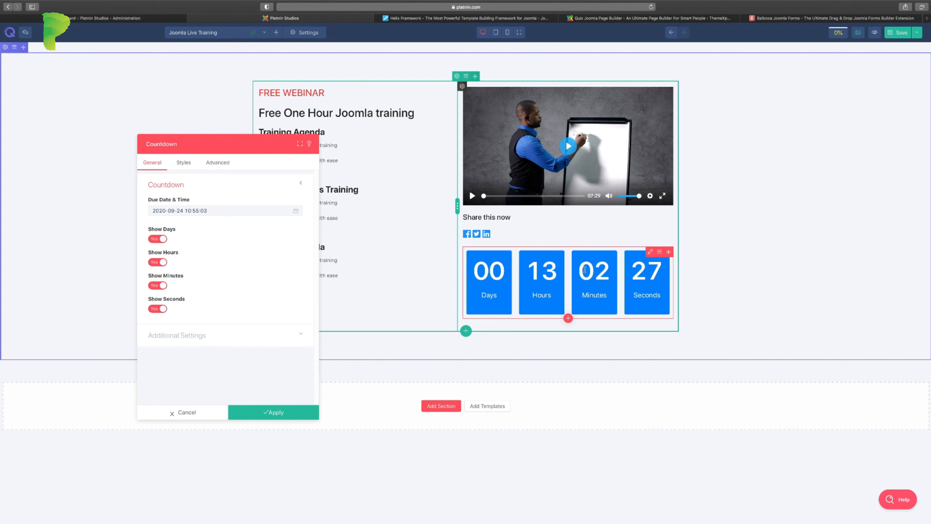
pyautogui.moveTo(262, 142); pyautogui.dragTo(305, 166)
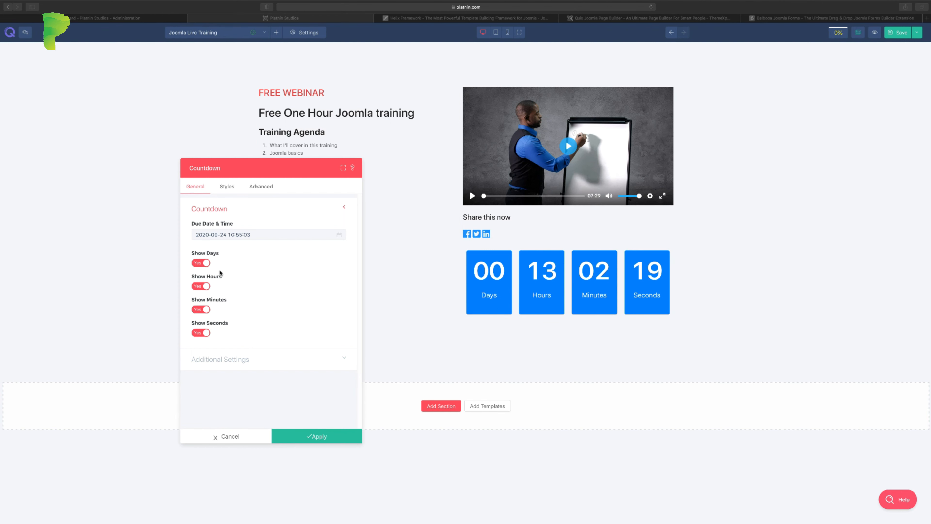
pyautogui.click(251, 167)
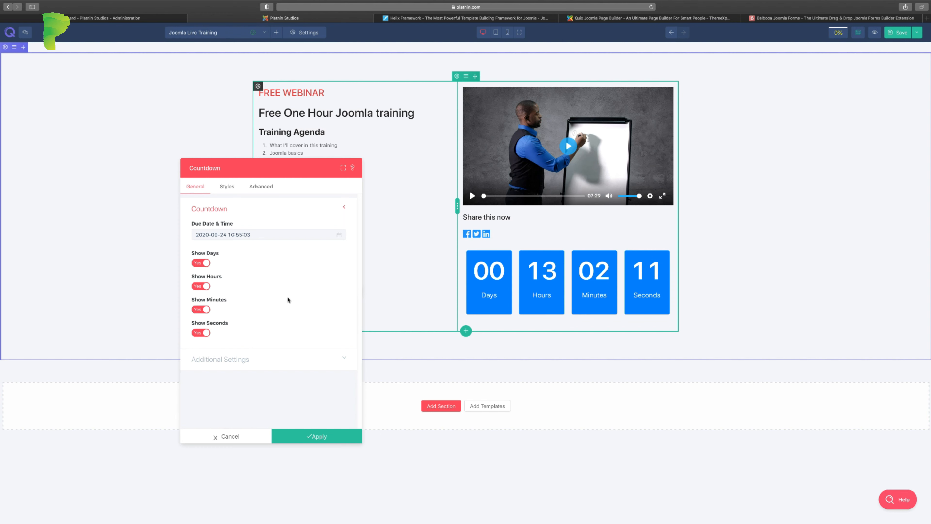
# Step: Open the countdown's due date calendar, confirm it, and try hiding the days box before showing it again
pyautogui.moveTo(306, 172); pyautogui.dragTo(307, 165)
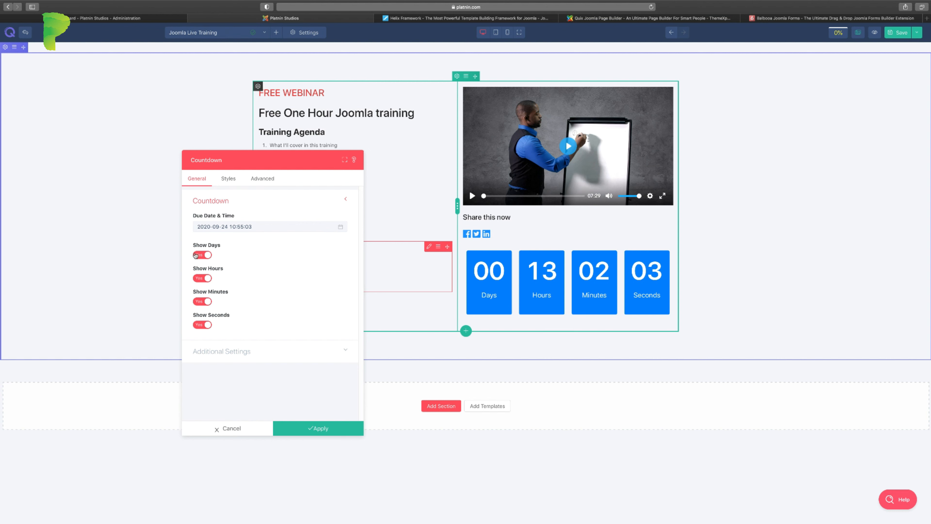
pyautogui.click(341, 226)
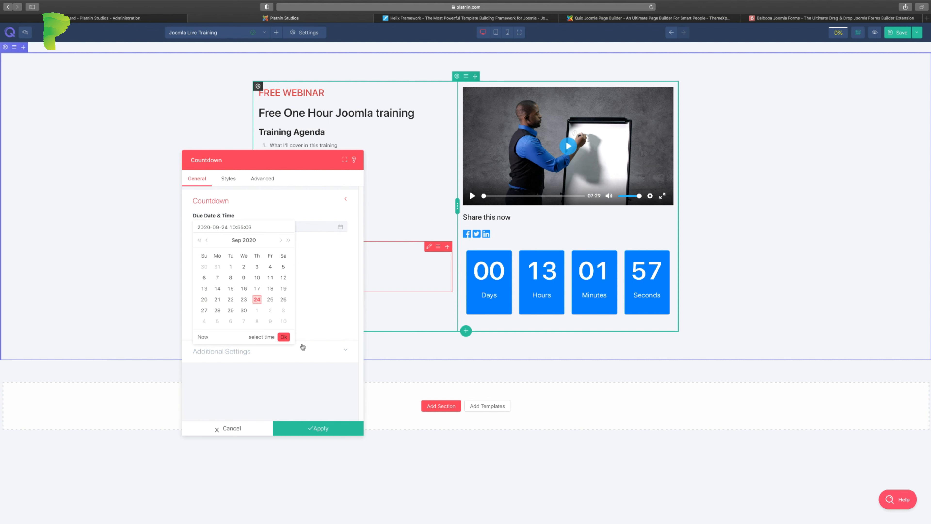
pyautogui.click(284, 336)
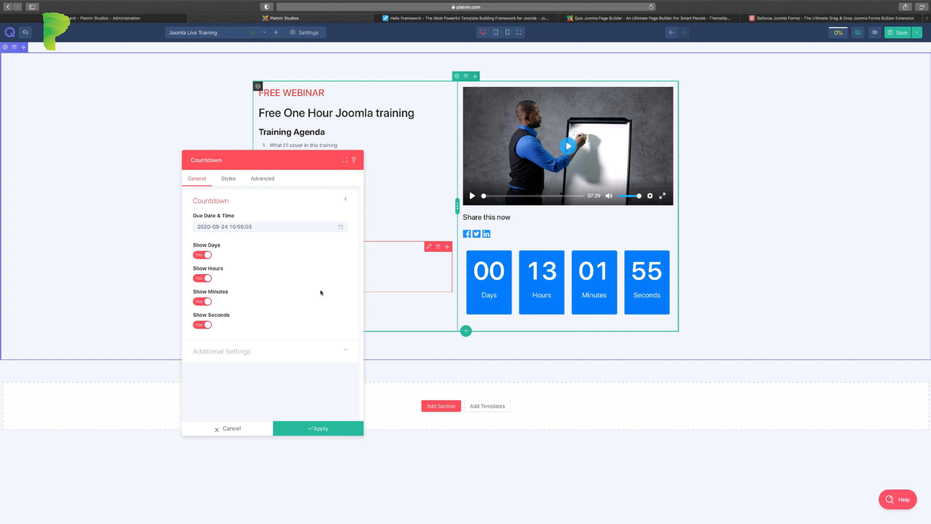
pyautogui.click(202, 255)
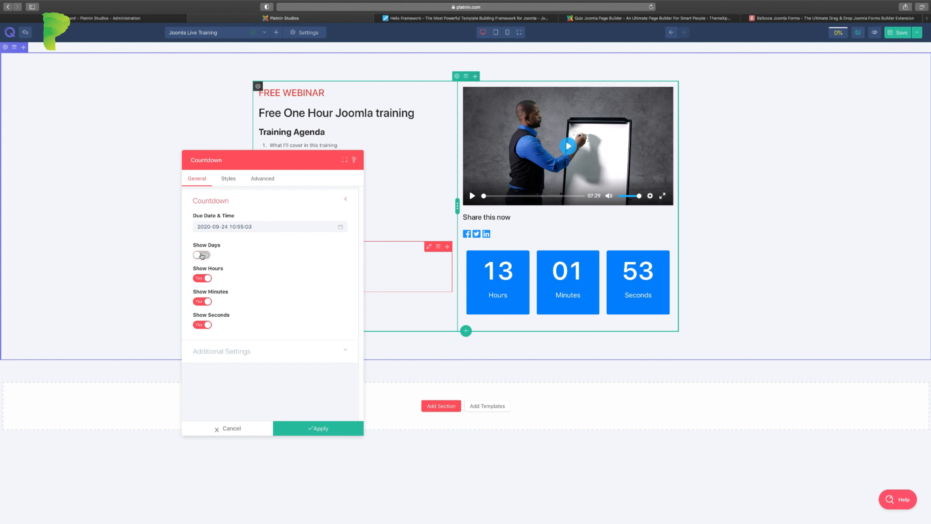
pyautogui.click(203, 256)
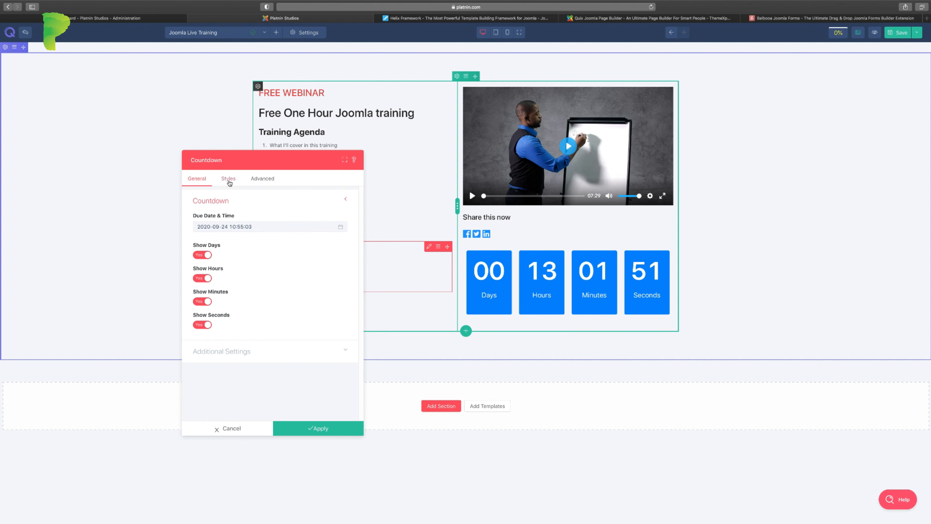
# Step: In the countdown's additional settings, try hiding the labels, restore them, and turn on the separator between the boxes
pyautogui.click(255, 351)
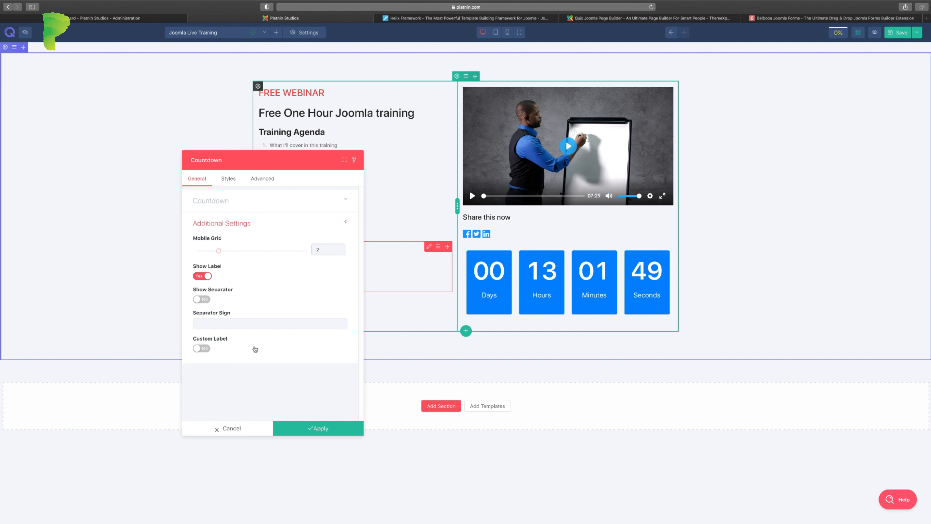
pyautogui.click(198, 277)
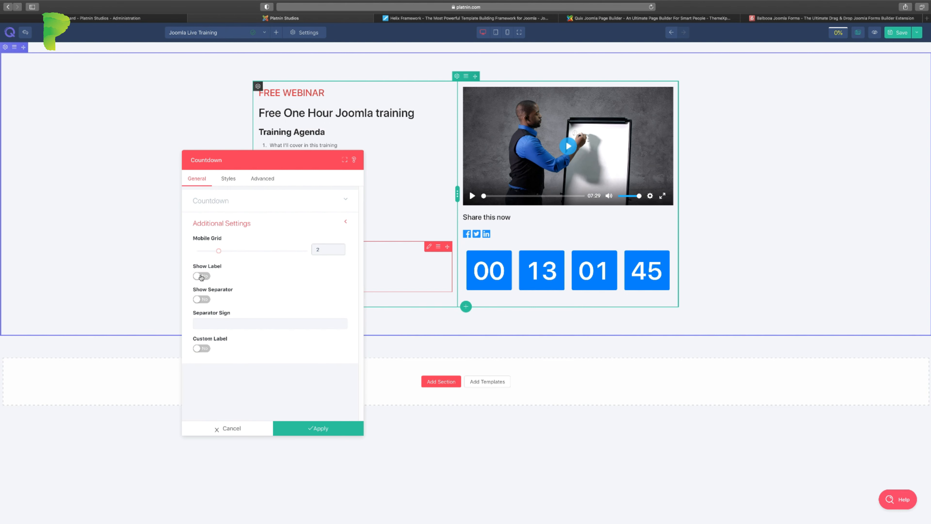
pyautogui.click(201, 276)
pyautogui.click(207, 299)
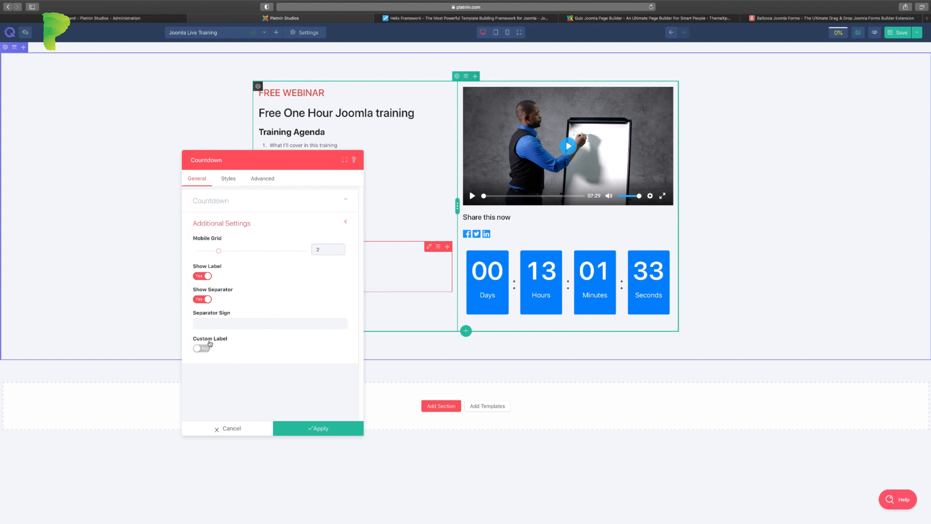
# Step: Turn on custom labels for the countdown, try "Now" as the Days label and set it back to "Days"
pyautogui.click(202, 348)
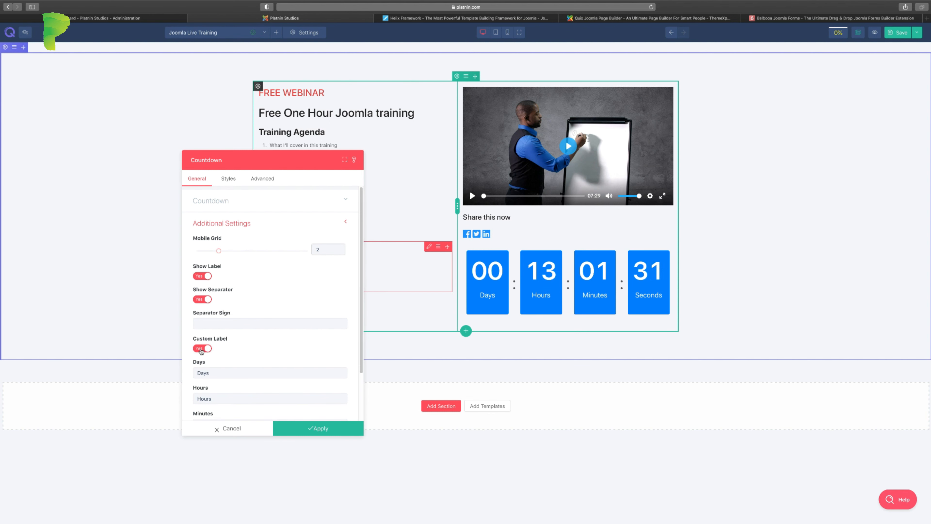
pyautogui.scroll(-2, 305, 357)
pyautogui.doubleClick(202, 325)
pyautogui.write('Now')
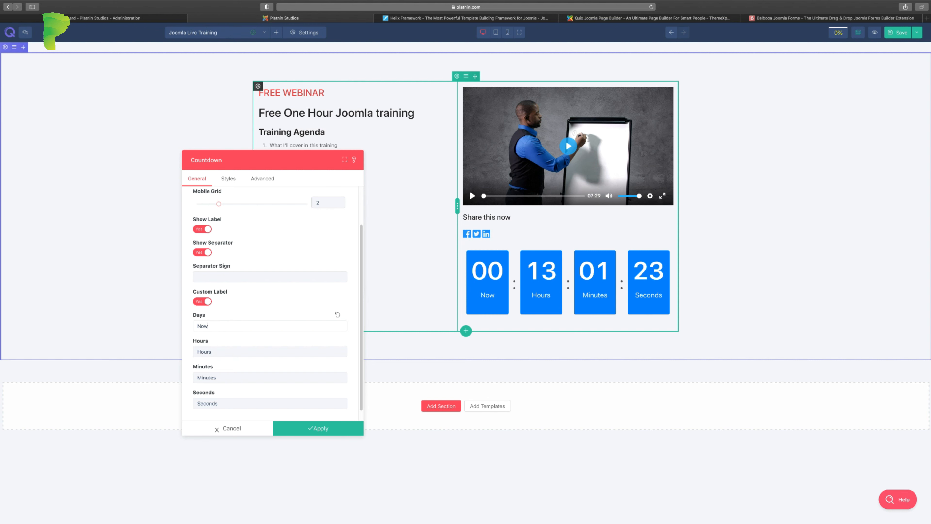
pyautogui.press('BackSpace')
pyautogui.press('BackSpace')
pyautogui.press('BackSpace')
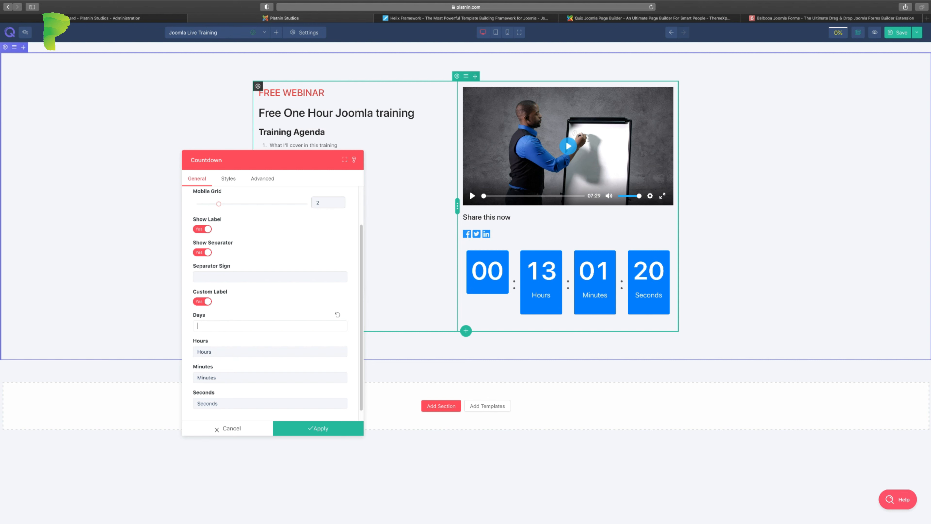
pyautogui.write('Days')
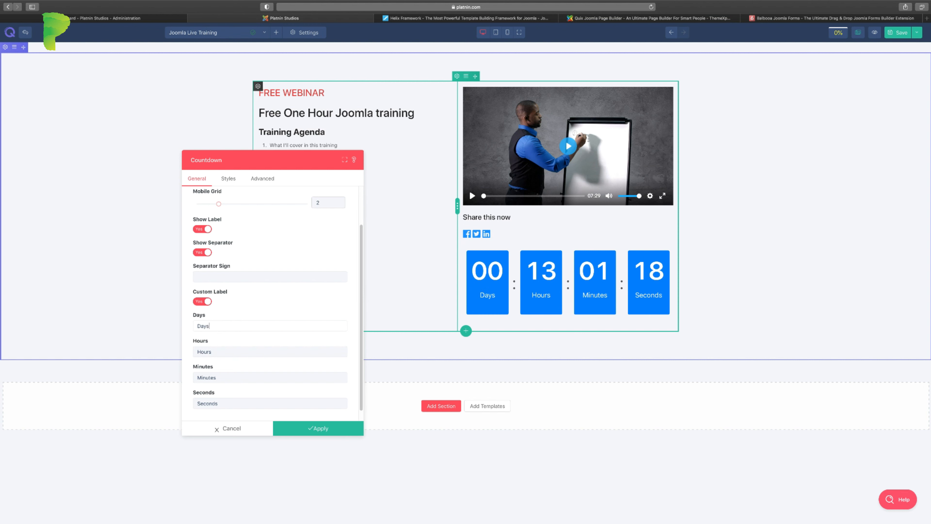
# Step: Try a red background colour on the countdown boxes and look over the opacity and box spacing options
pyautogui.scroll(-1, 264, 381)
pyautogui.scroll(4, 264, 381)
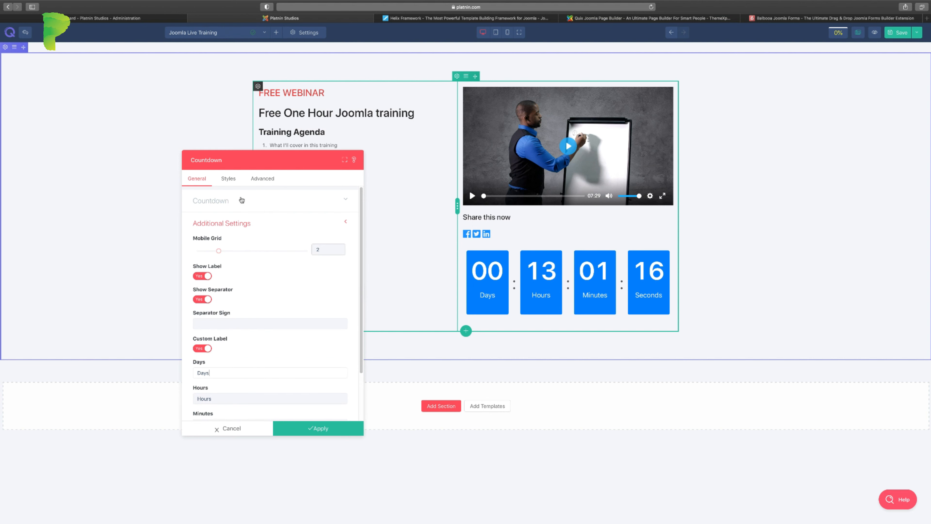
pyautogui.click(230, 179)
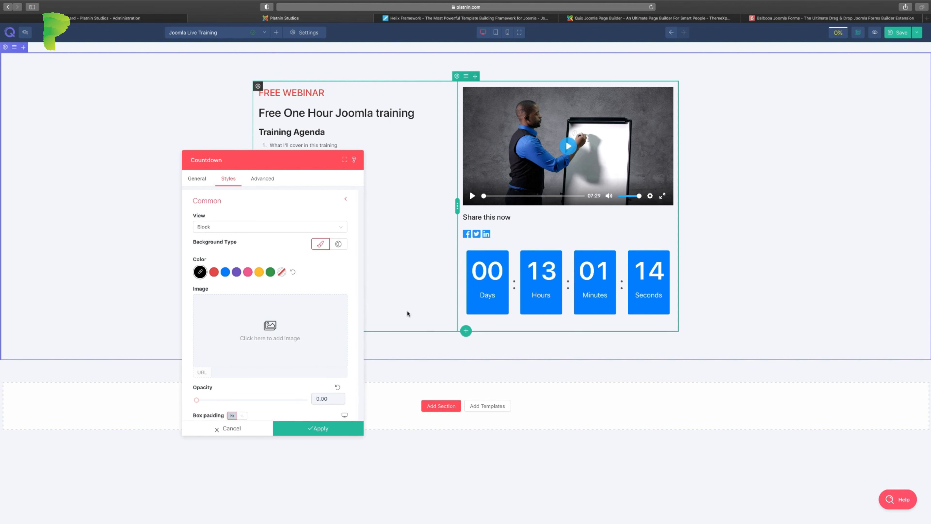
pyautogui.click(214, 273)
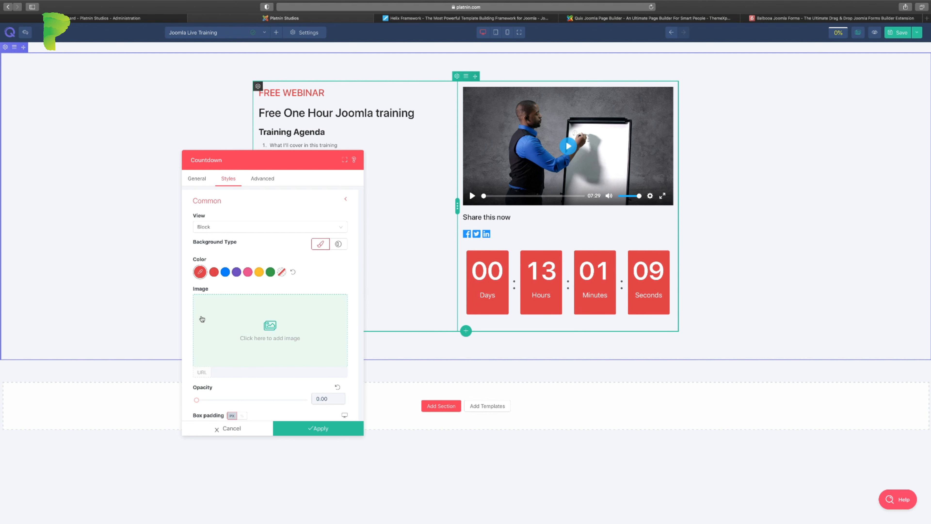
pyautogui.scroll(-2, 253, 355)
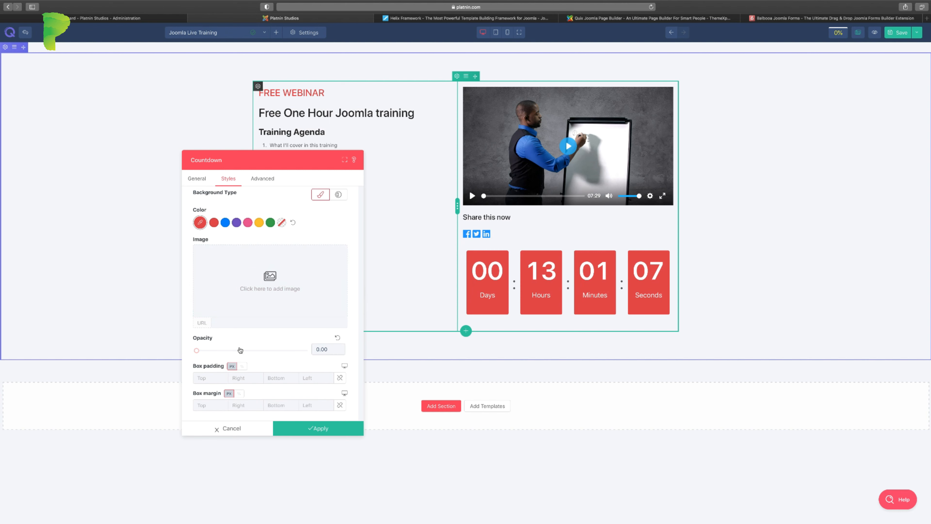
pyautogui.moveTo(198, 351)
pyautogui.mouseDown()
pyautogui.moveTo(245, 351)
pyautogui.moveTo(196, 355)
pyautogui.mouseUp()
pyautogui.scroll(-3, 243, 354)
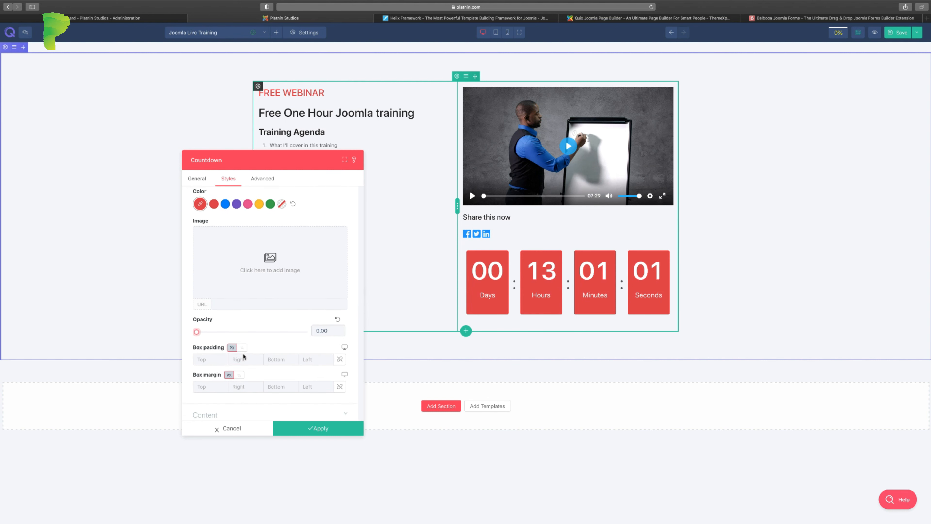
# Step: Try a blue background behind the countdown separators and clear that background colour again
pyautogui.click(243, 406)
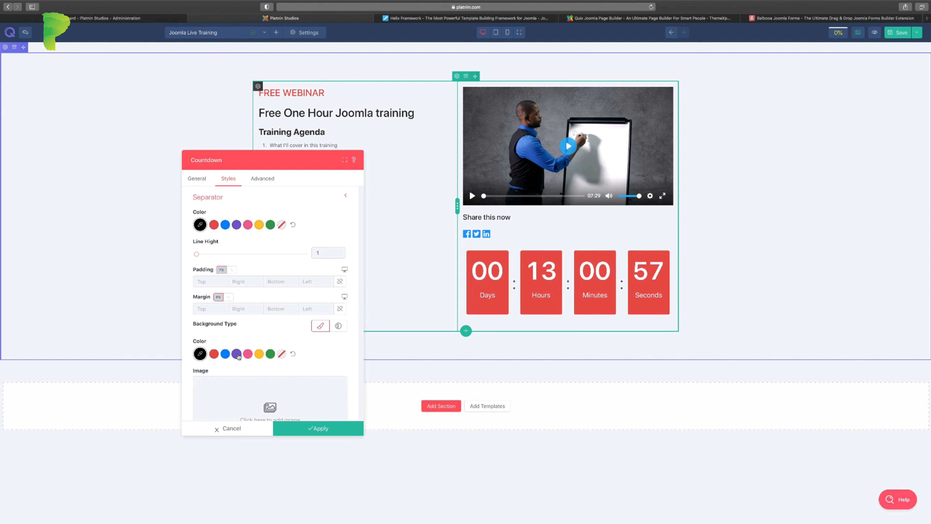
pyautogui.click(225, 354)
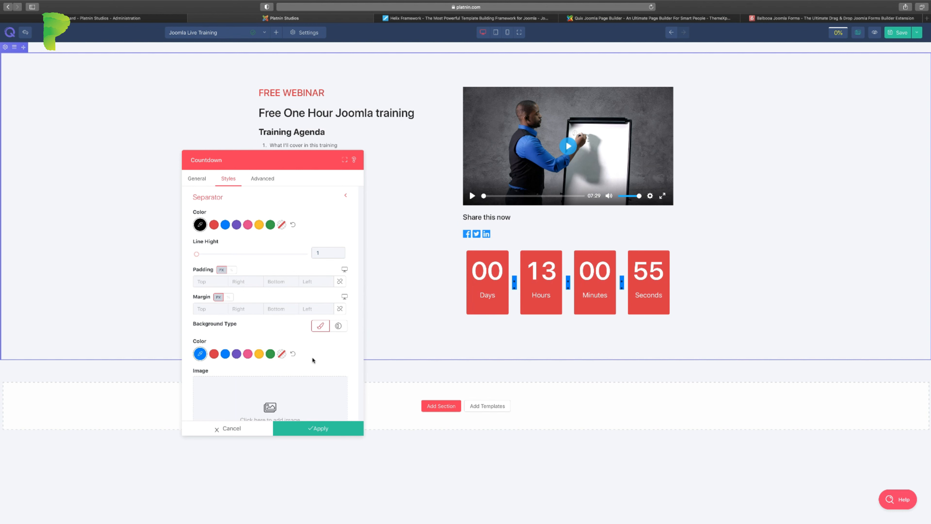
pyautogui.click(284, 358)
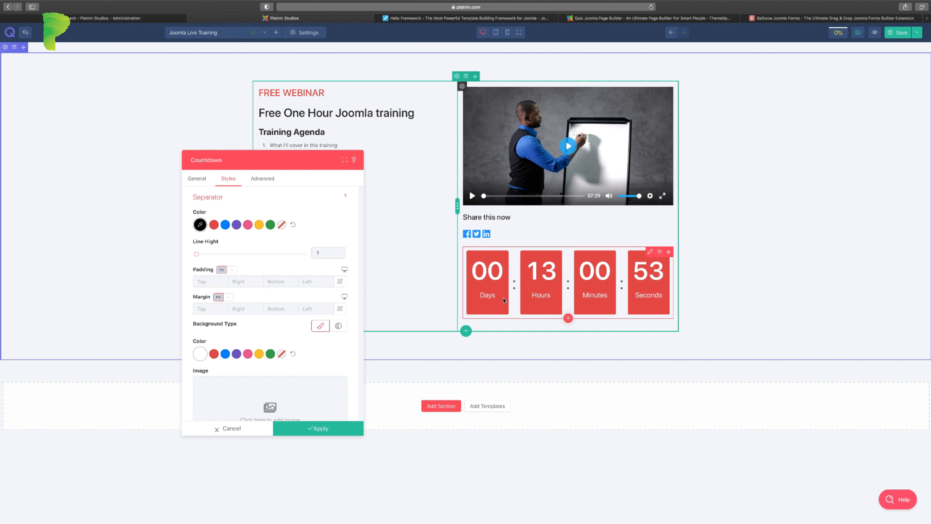
pyautogui.click(225, 354)
pyautogui.click(281, 354)
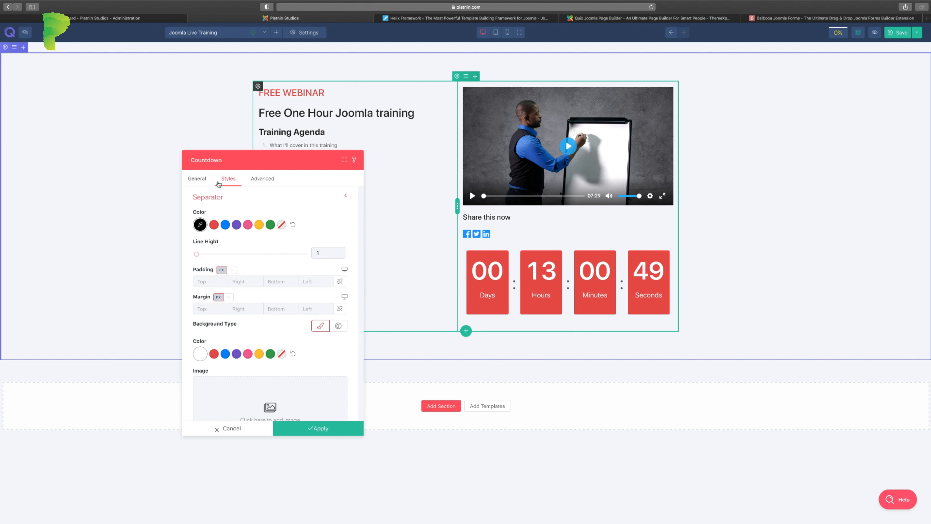
# Step: Set the countdown boxes' common background colour to blue and apply the Countdown settings
pyautogui.scroll(2, 220, 249)
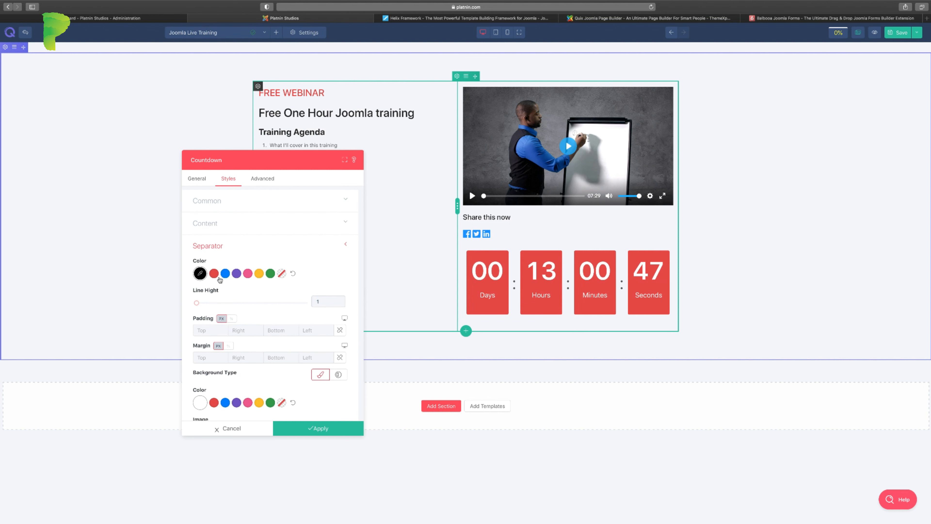
pyautogui.click(312, 244)
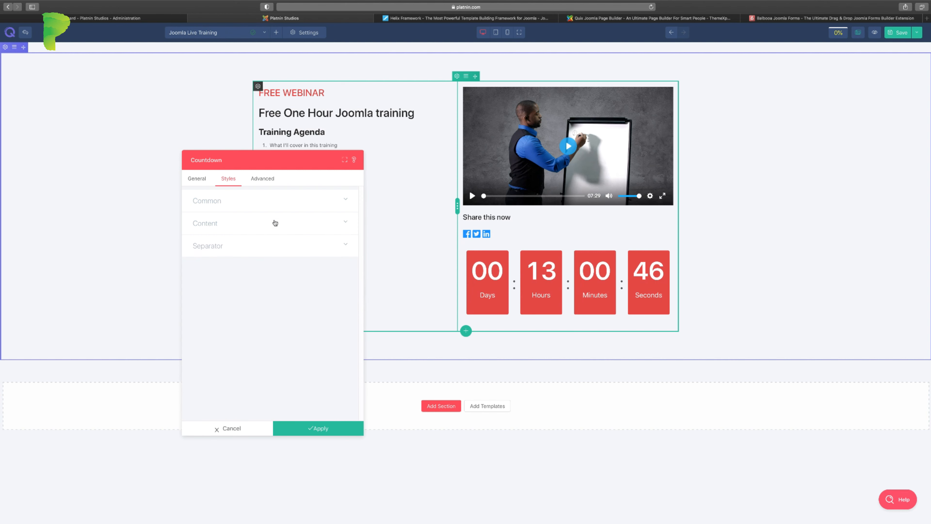
pyautogui.click(250, 215)
pyautogui.click(243, 202)
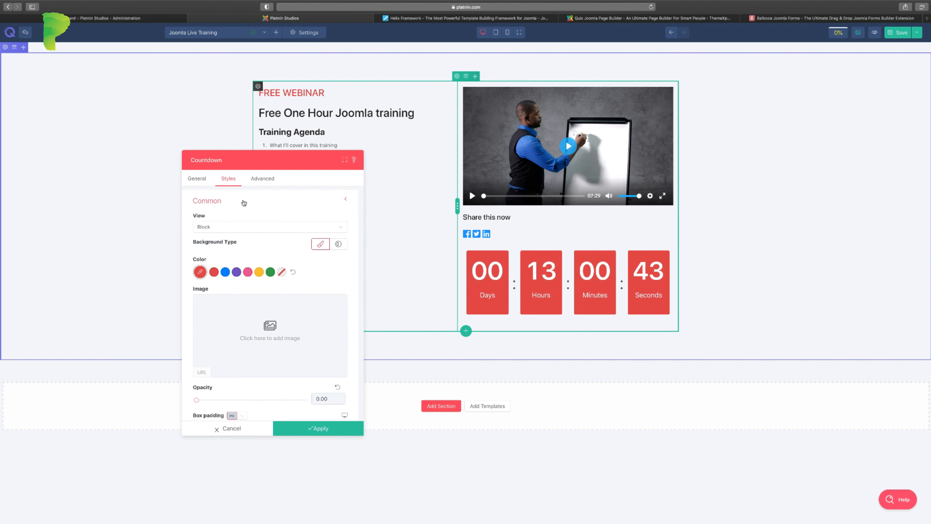
pyautogui.click(225, 271)
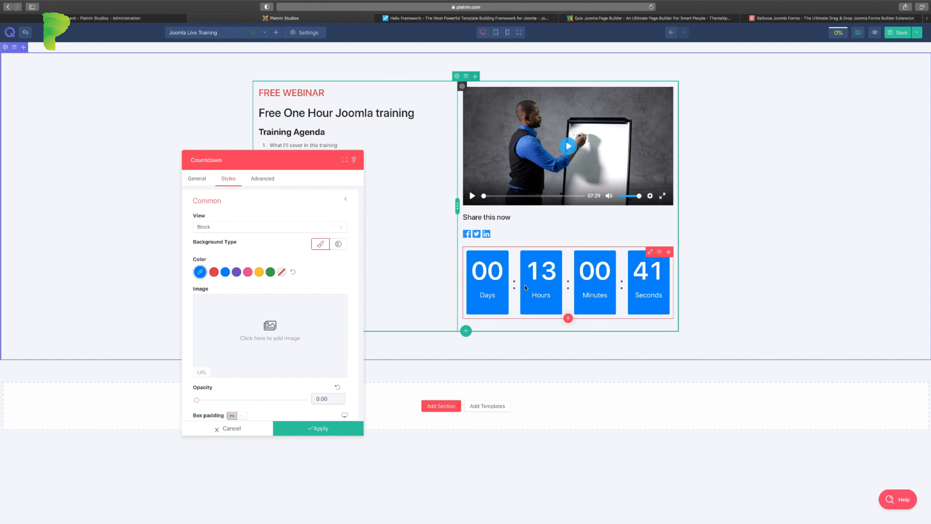
pyautogui.moveTo(285, 163); pyautogui.dragTo(260, 164)
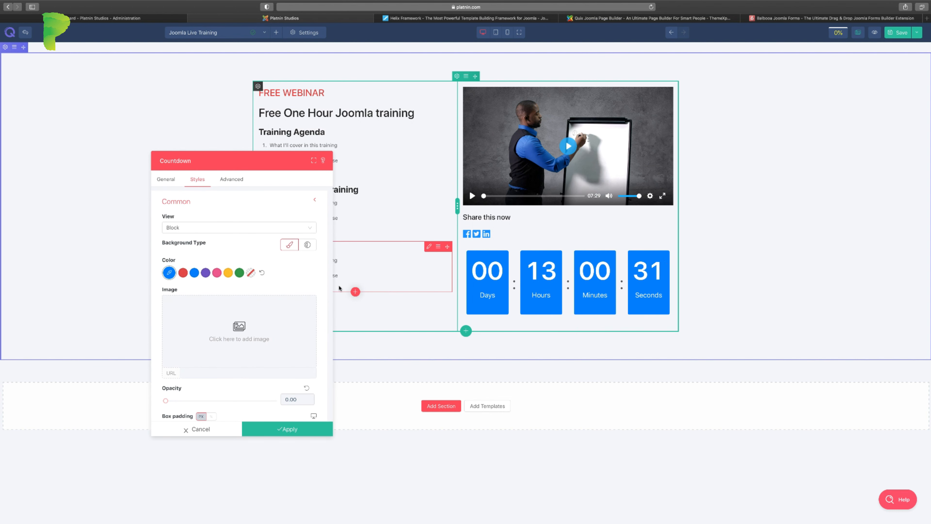
pyautogui.click(289, 430)
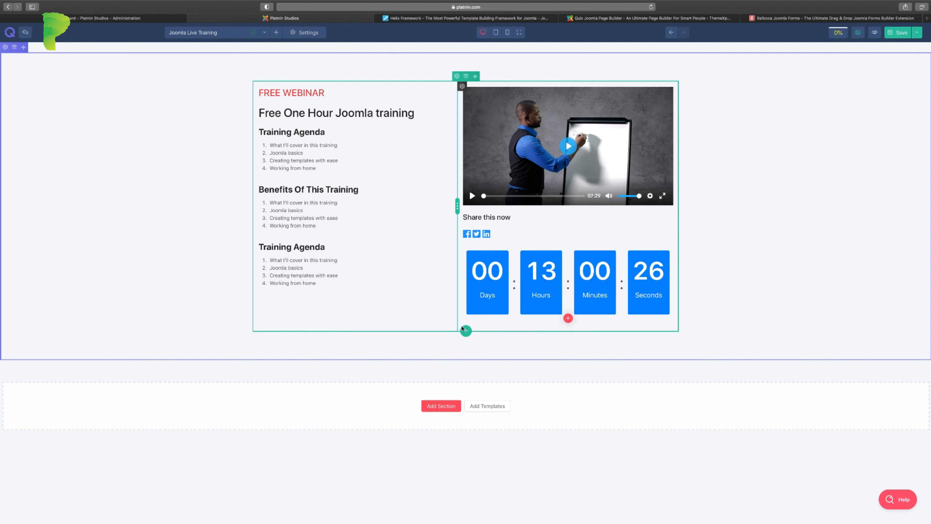
# Step: Add a single-column row below the two-column row and move the countdown into it
pyautogui.click(466, 331)
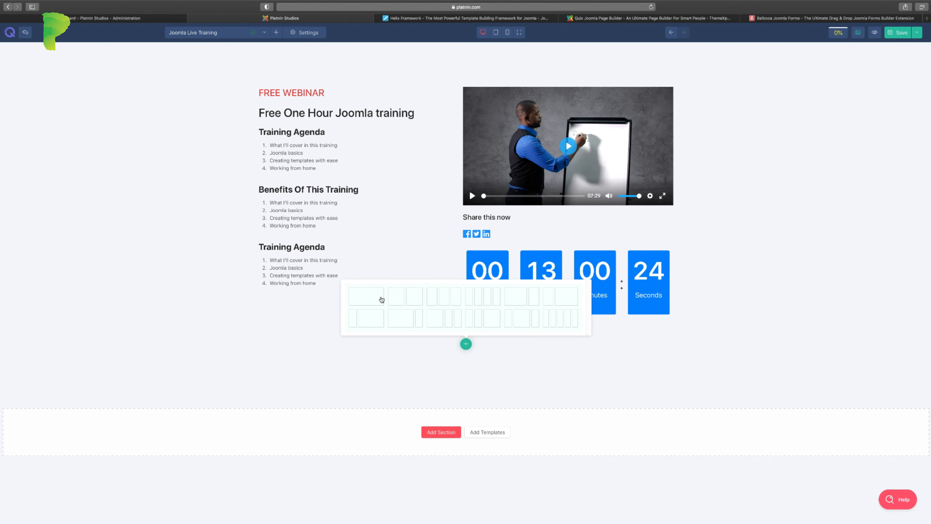
pyautogui.click(368, 300)
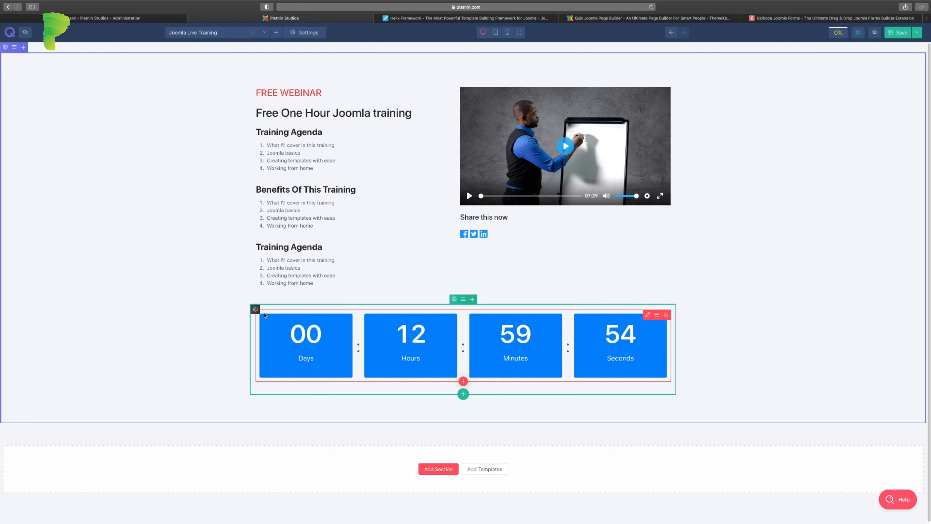
# Step: Set the normal background colour of the countdown's column to blue and move the Columns settings window aside
pyautogui.click(256, 309)
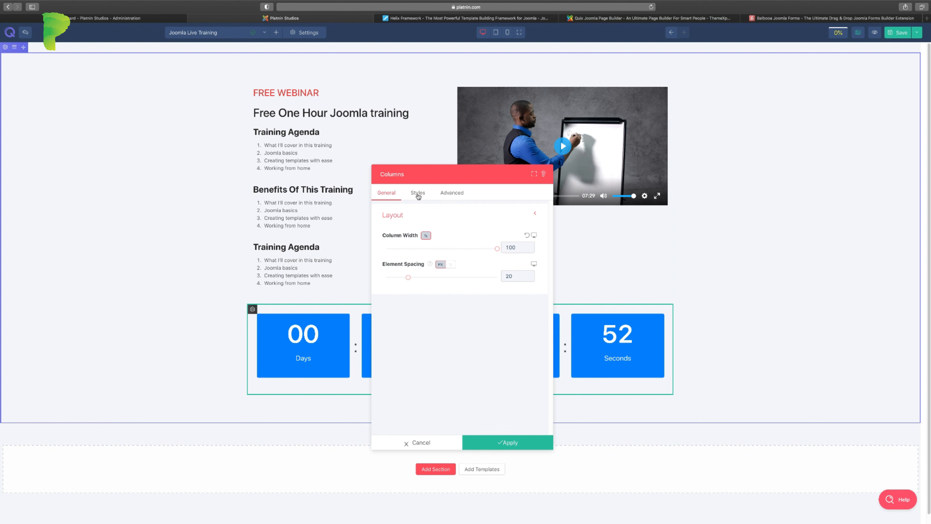
pyautogui.click(451, 193)
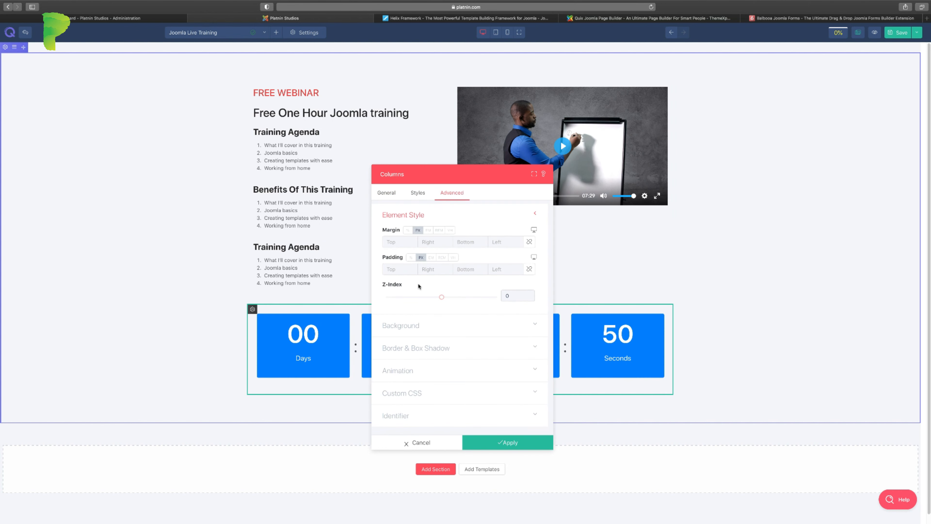
pyautogui.click(416, 326)
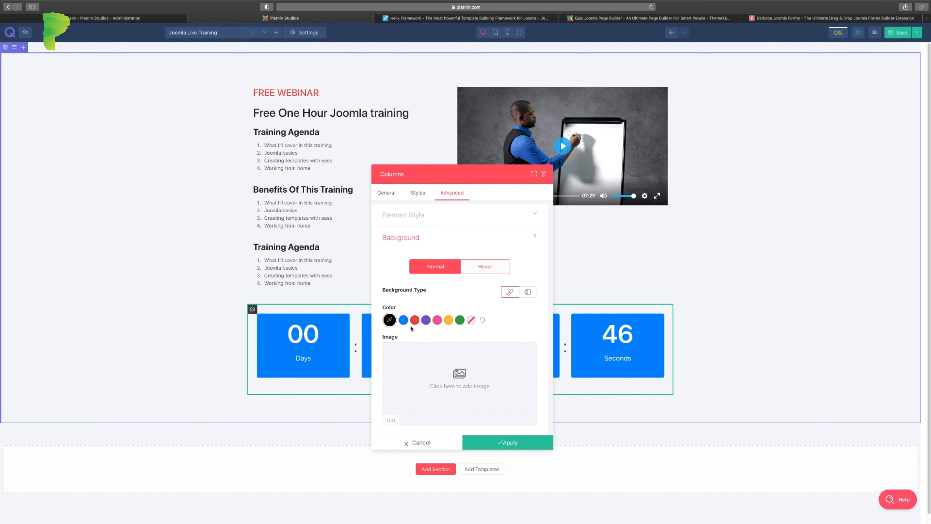
pyautogui.click(404, 320)
pyautogui.moveTo(450, 171); pyautogui.dragTo(582, 162)
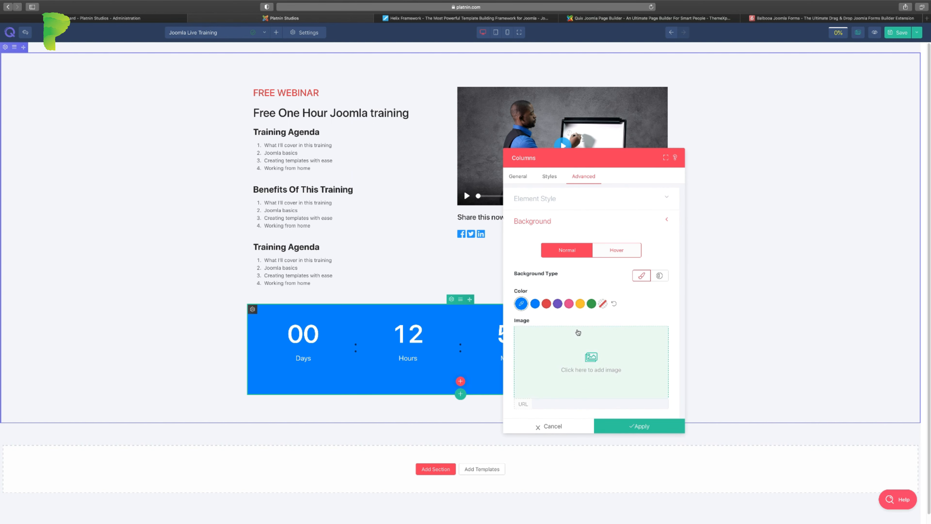
pyautogui.click(563, 217)
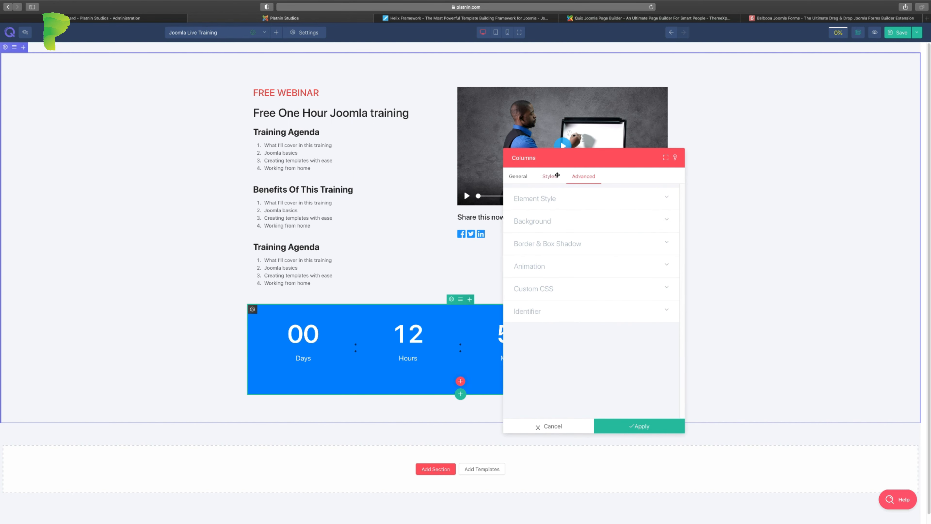
pyautogui.moveTo(555, 154)
pyautogui.mouseDown()
pyautogui.moveTo(778, 177)
pyautogui.moveTo(559, 147)
pyautogui.mouseUp()
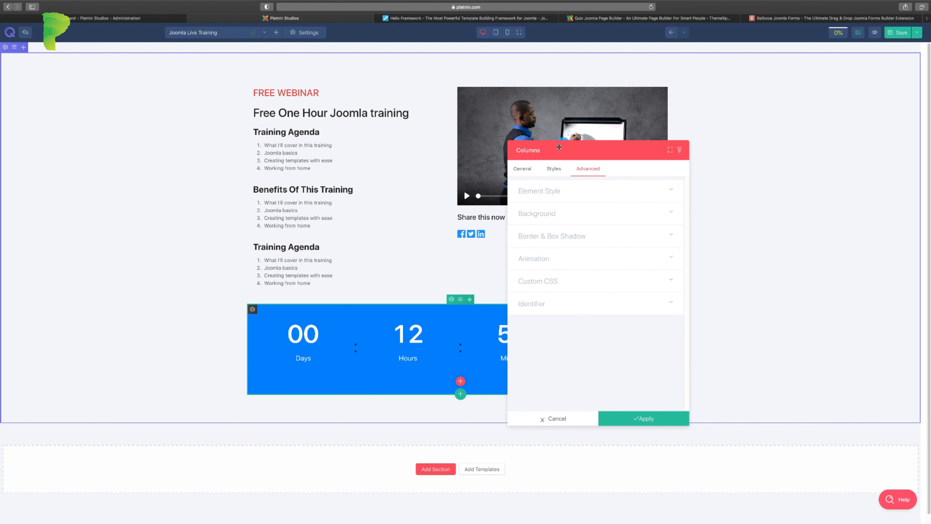
# Step: Close the column settings and move the countdown back beneath the share icons in the video column
pyautogui.click(537, 190)
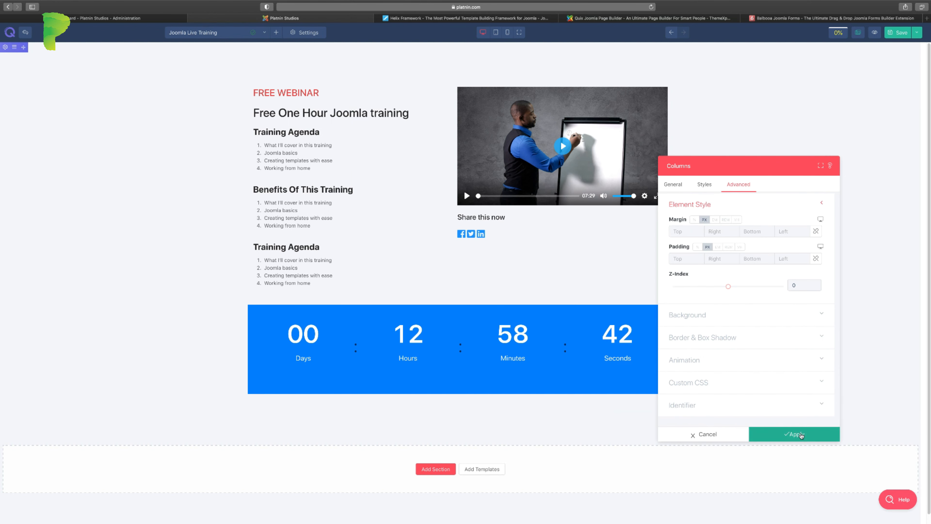
pyautogui.click(716, 436)
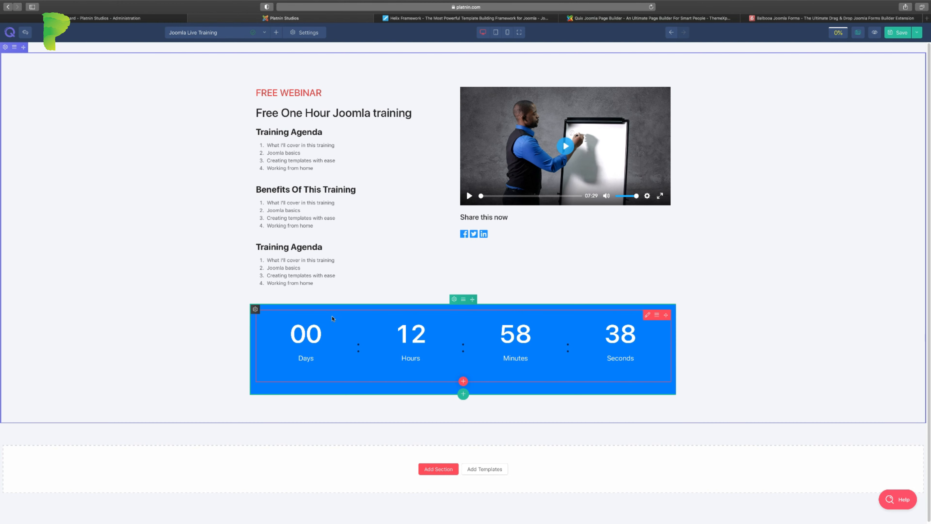
pyautogui.moveTo(666, 317); pyautogui.dragTo(631, 238)
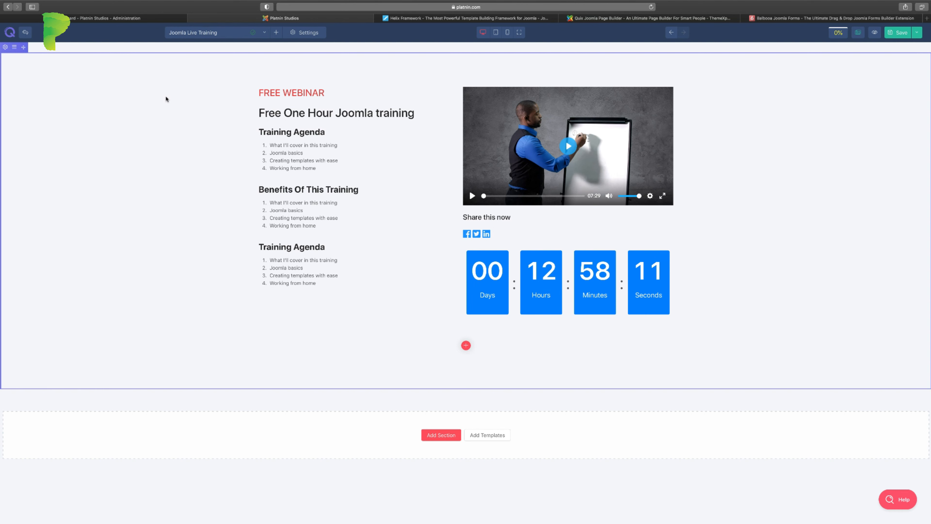
# Step: Try a Form element in the empty row below the two columns and delete it again
pyautogui.click(466, 346)
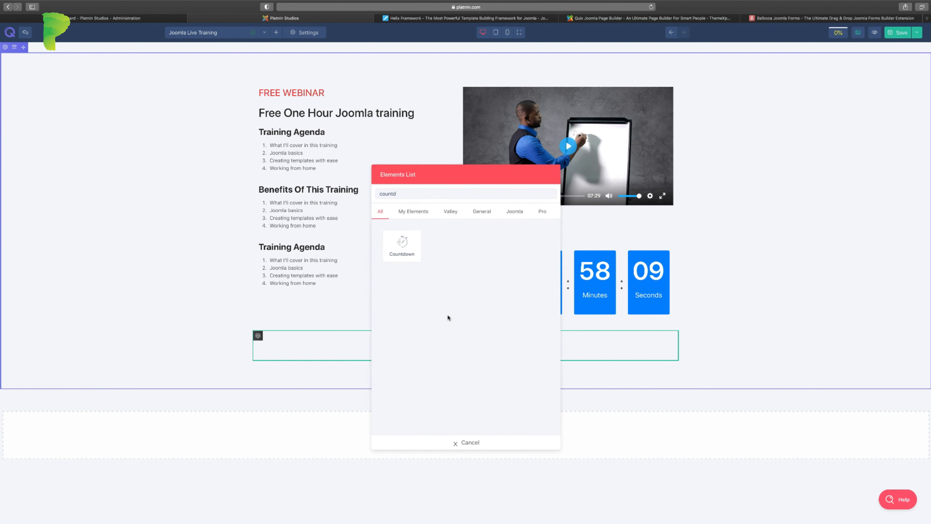
pyautogui.doubleClick(410, 196)
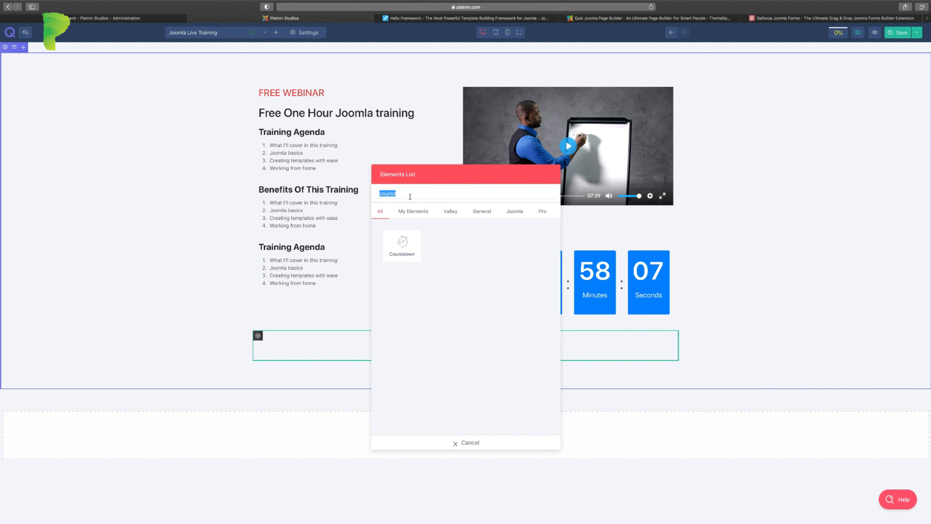
pyautogui.write('form')
pyautogui.click(401, 247)
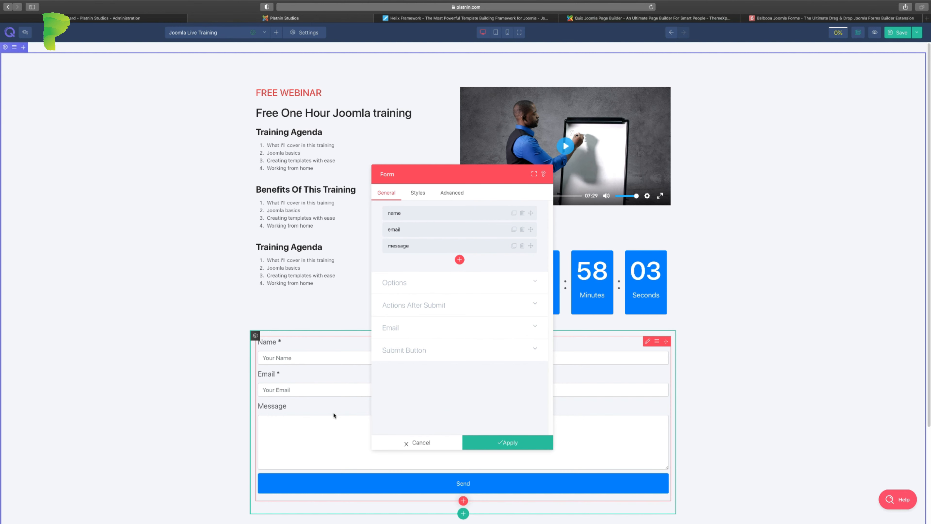
pyautogui.scroll(-1, 687, 413)
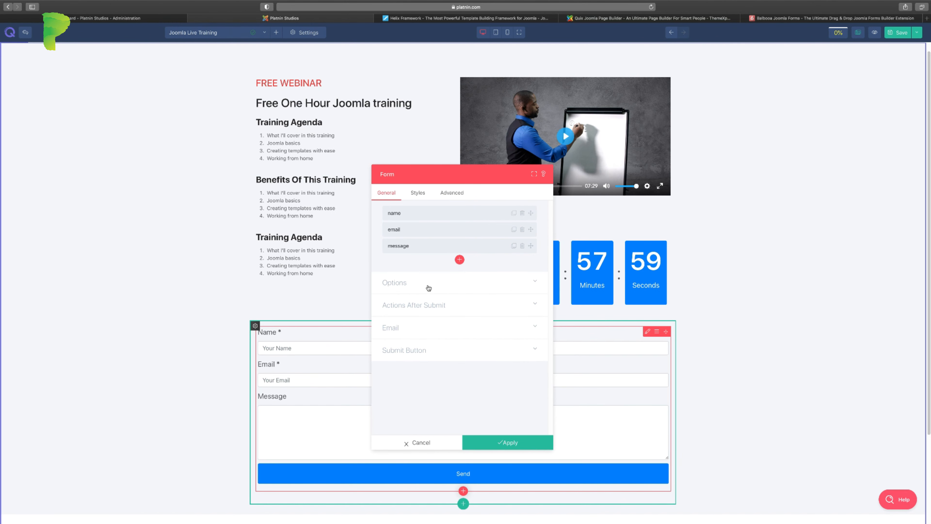
pyautogui.click(436, 444)
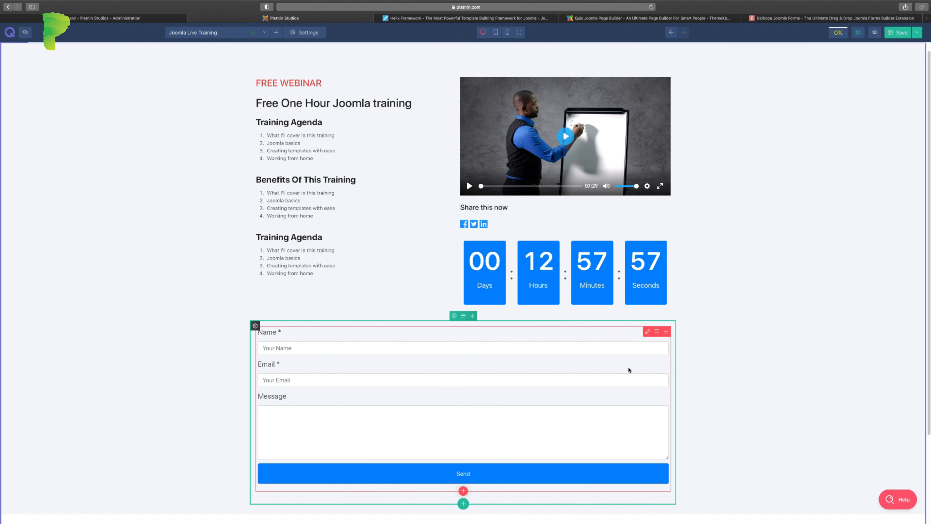
pyautogui.click(657, 333)
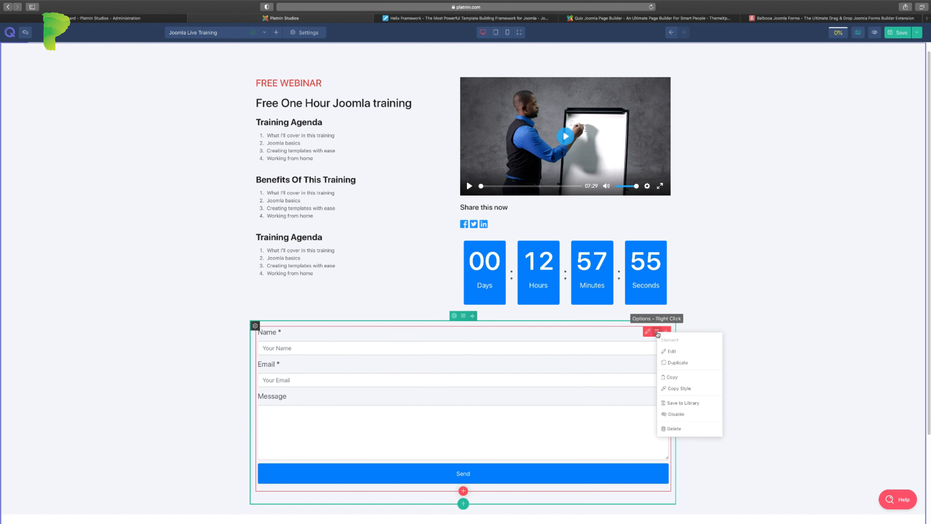
pyautogui.click(676, 432)
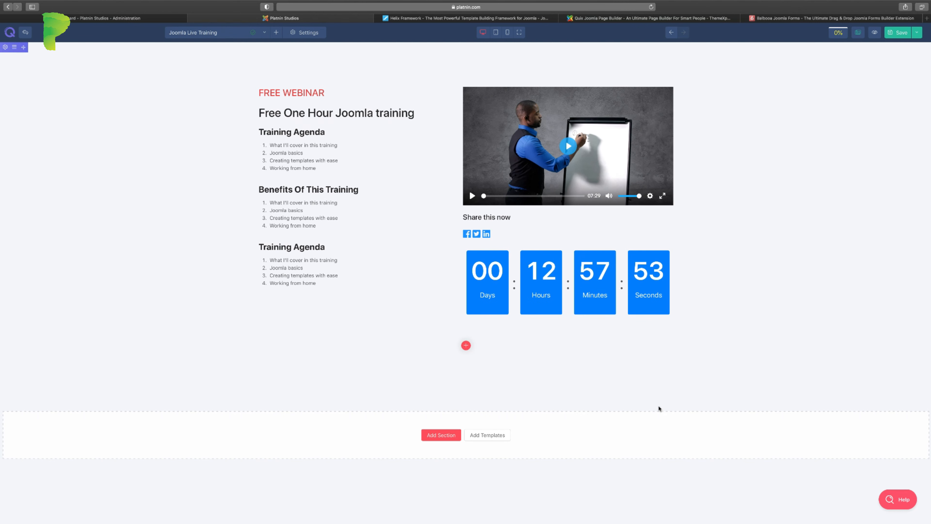
# Step: Save the Joomla Live Training page and switch to the Joomla administration dashboard
pyautogui.click(902, 37)
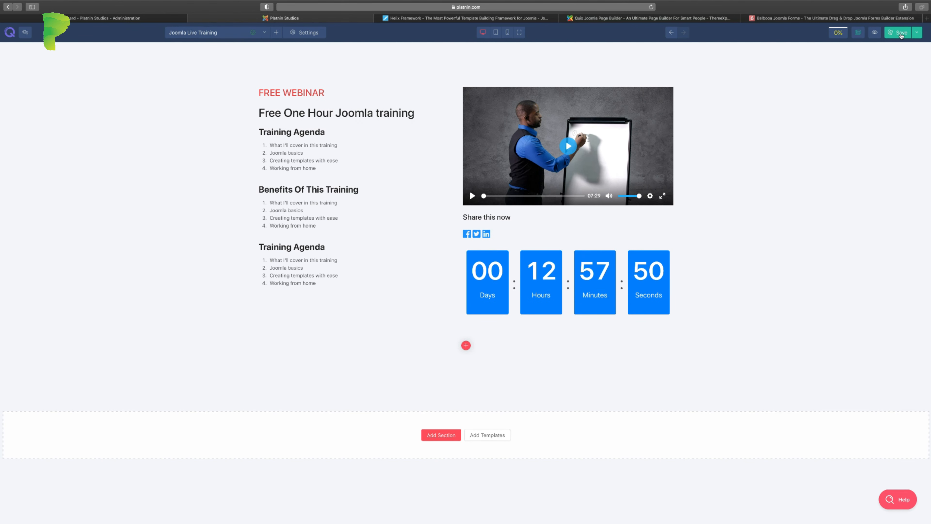
pyautogui.click(130, 20)
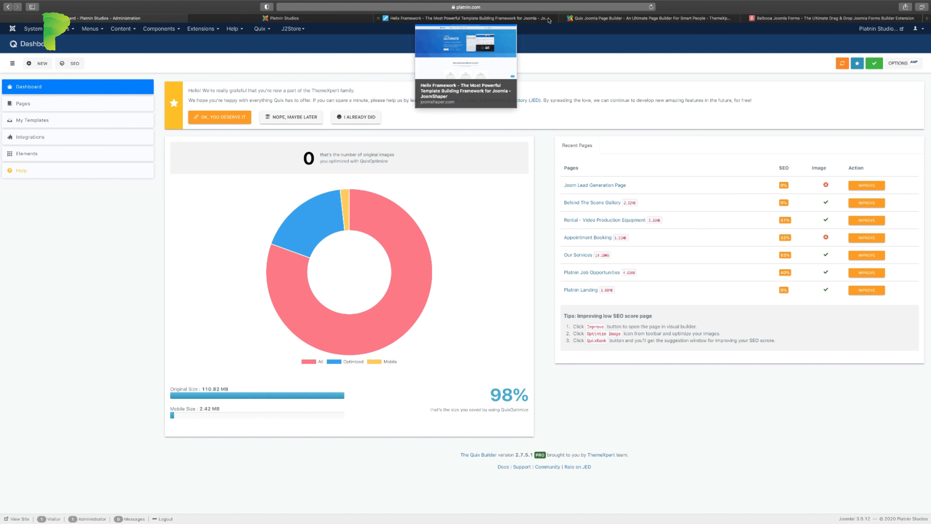
# Step: Close the Helix Framework, Quix Joomla Page Builder and Balbooa Joomla Forms browser tabs
pyautogui.click(378, 18)
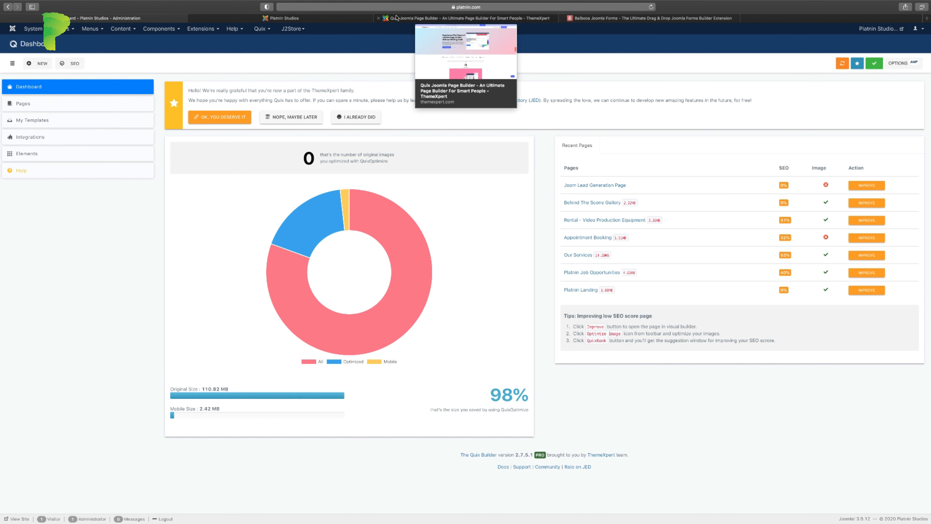
pyautogui.click(376, 19)
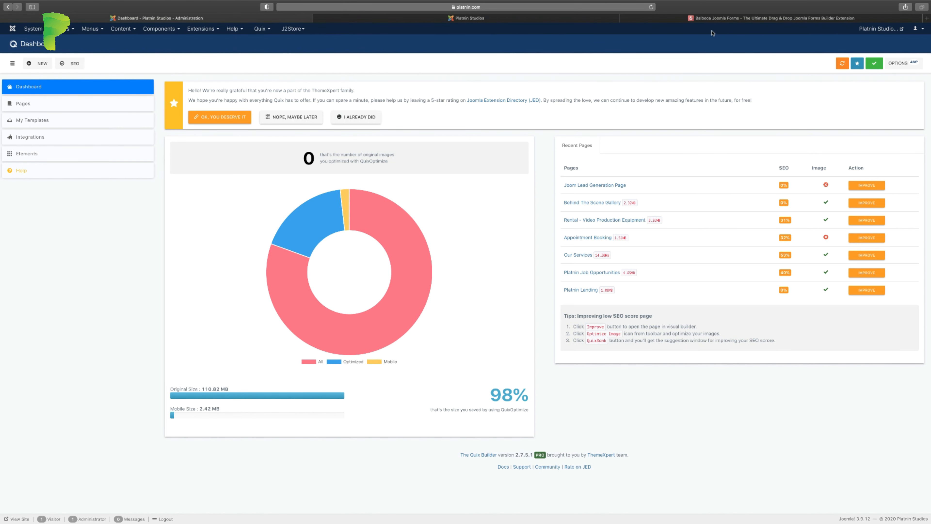
pyautogui.click(624, 17)
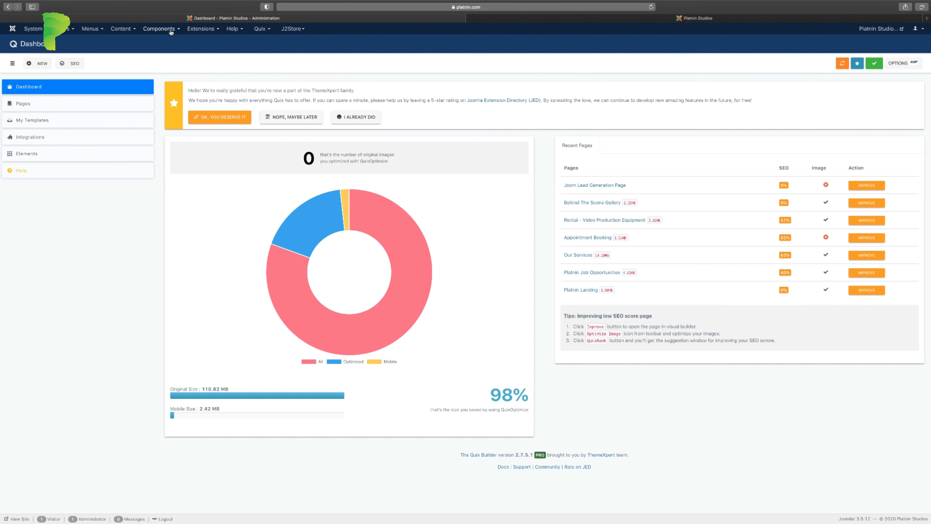
# Step: Open the Forms component in the Joomla administration
pyautogui.click(200, 28)
pyautogui.click(159, 29)
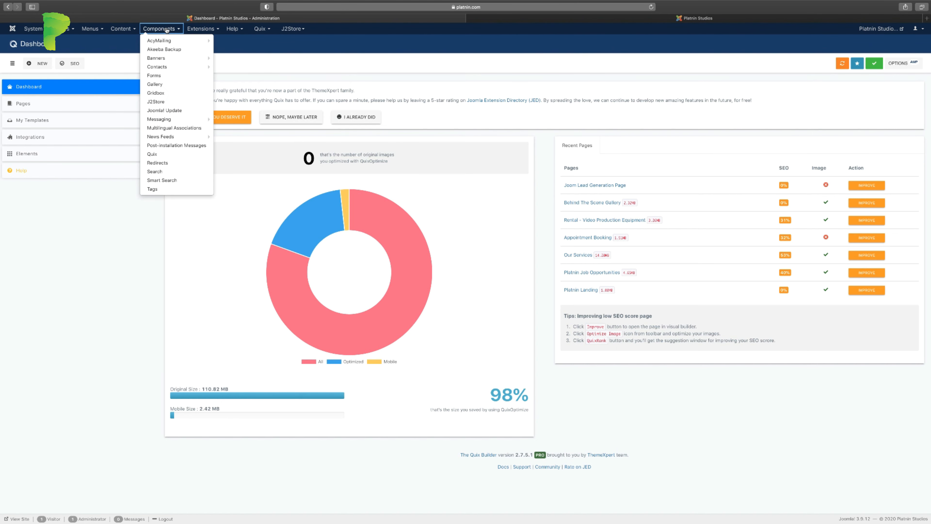
pyautogui.click(167, 76)
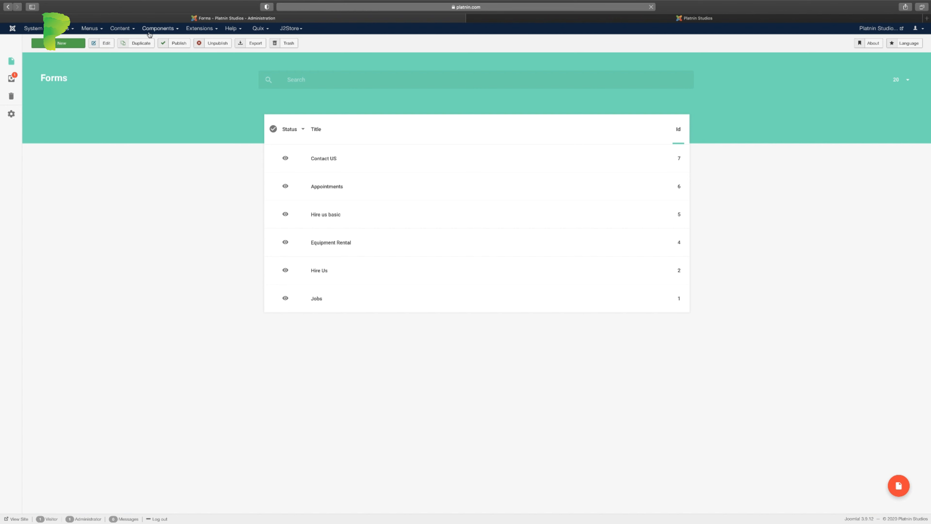
pyautogui.click(161, 29)
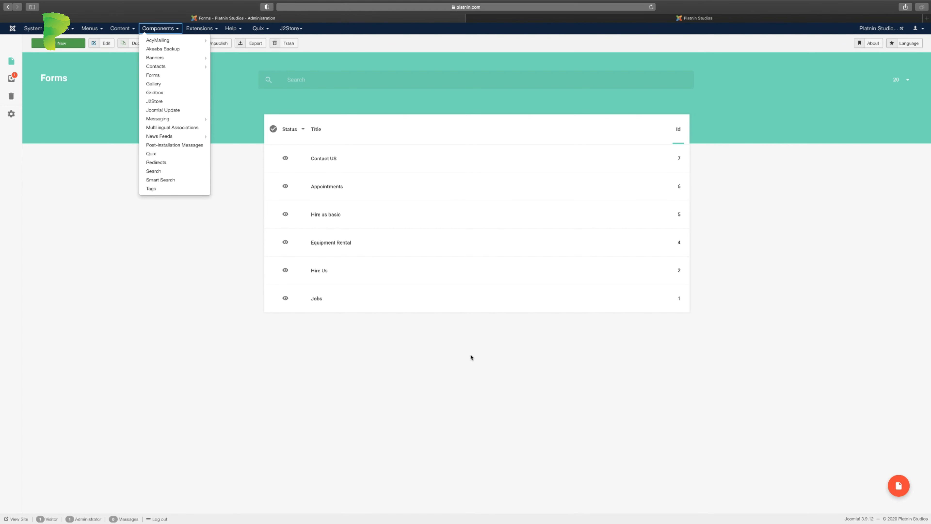
pyautogui.click(113, 258)
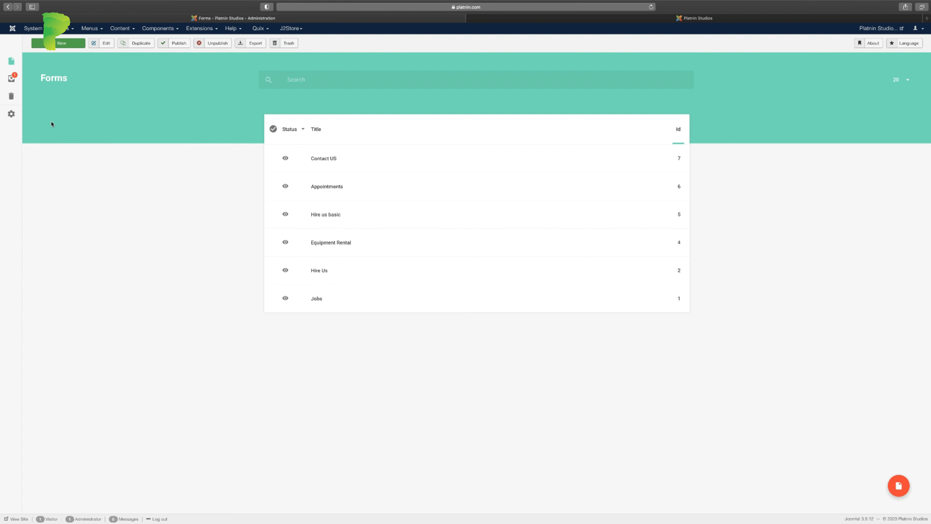
# Step: Create a new form titled Joomla Training
pyautogui.click(65, 47)
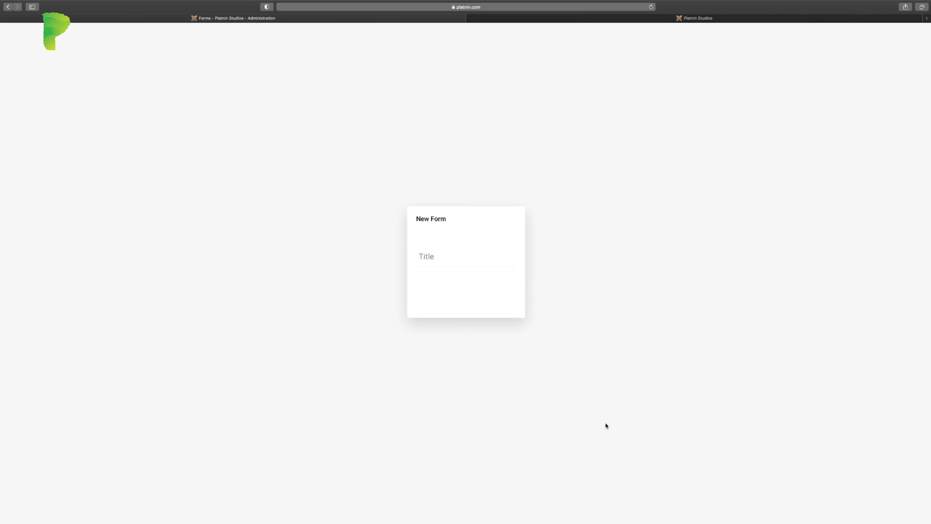
pyautogui.click(460, 260)
pyautogui.write('Joom')
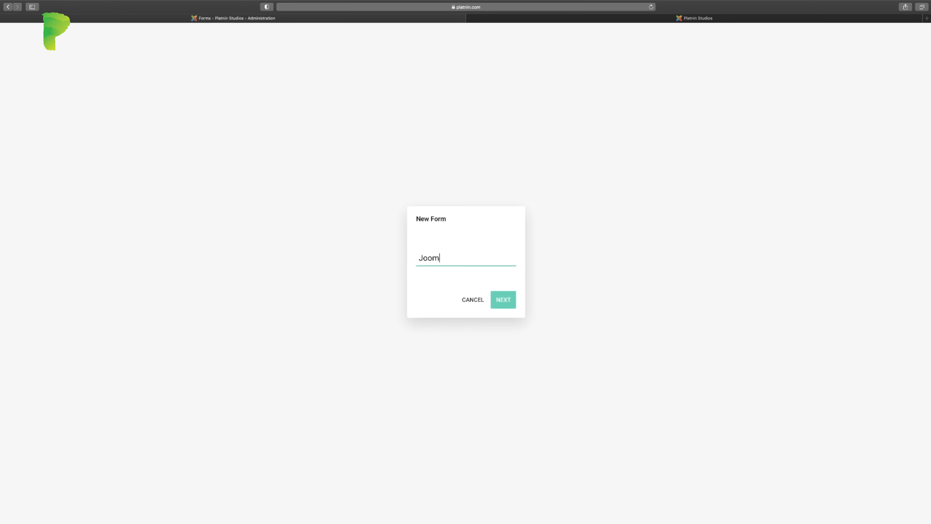
pyautogui.write('la Training')
pyautogui.click(502, 301)
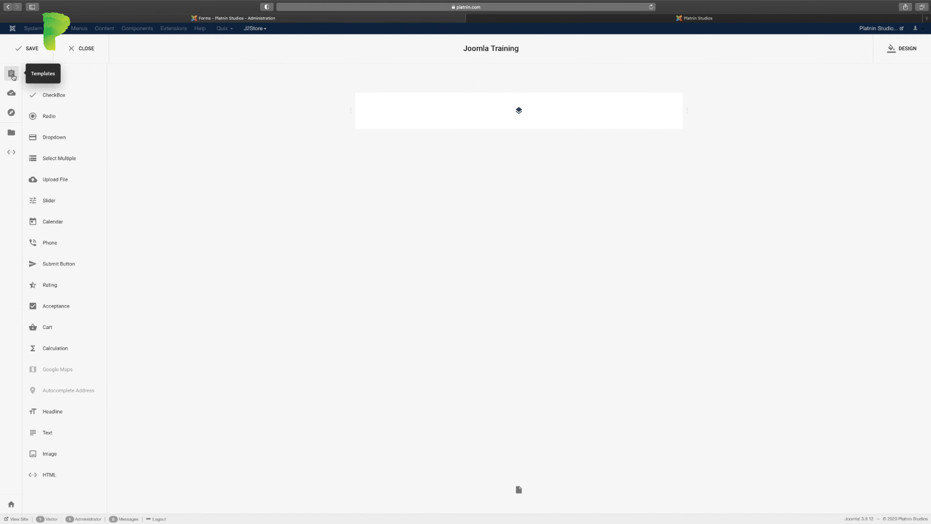
# Step: Open the form templates and examine the categories, including Booking, Order, Callback, Multi-Page, Event Registration and Newsletter
pyautogui.click(17, 75)
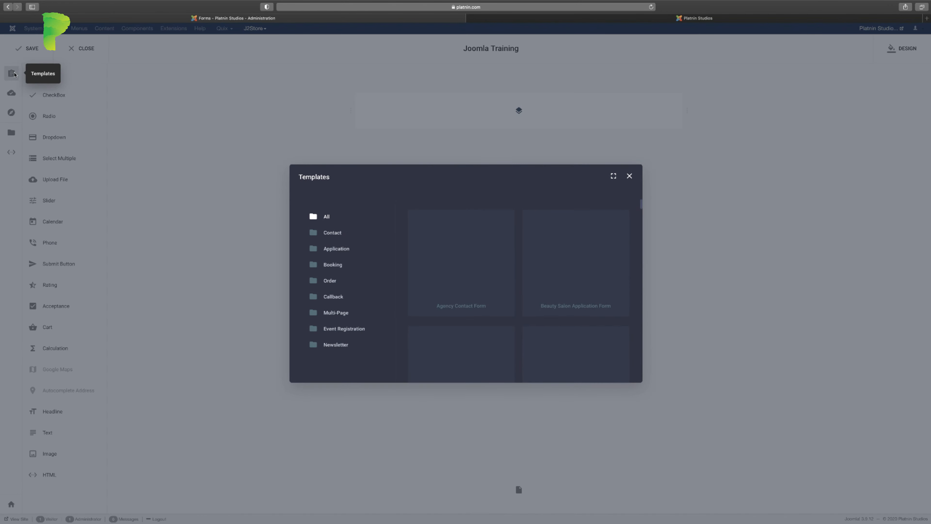
pyautogui.click(332, 232)
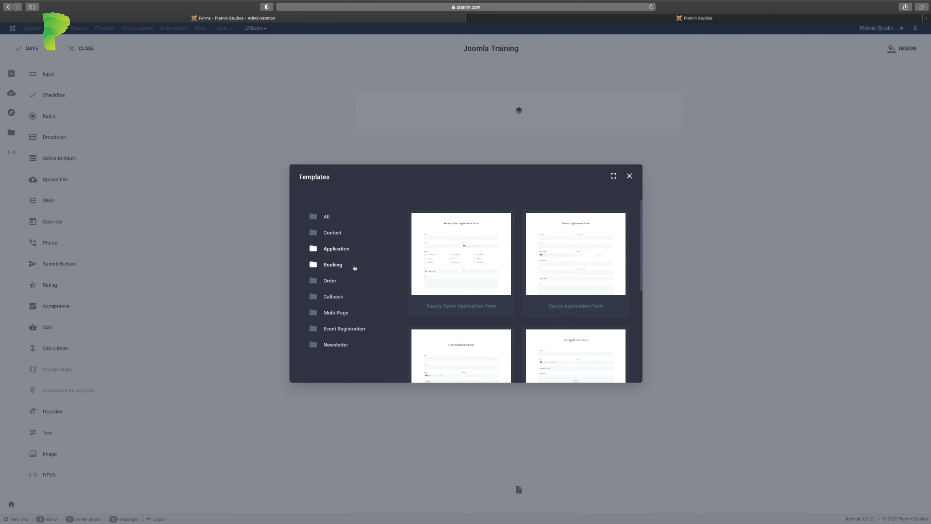
pyautogui.click(336, 266)
pyautogui.click(332, 286)
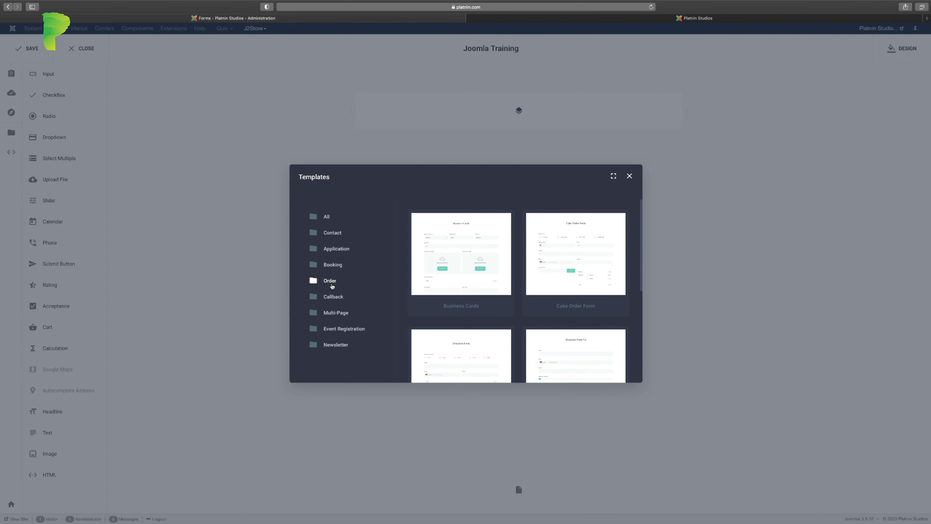
pyautogui.click(334, 297)
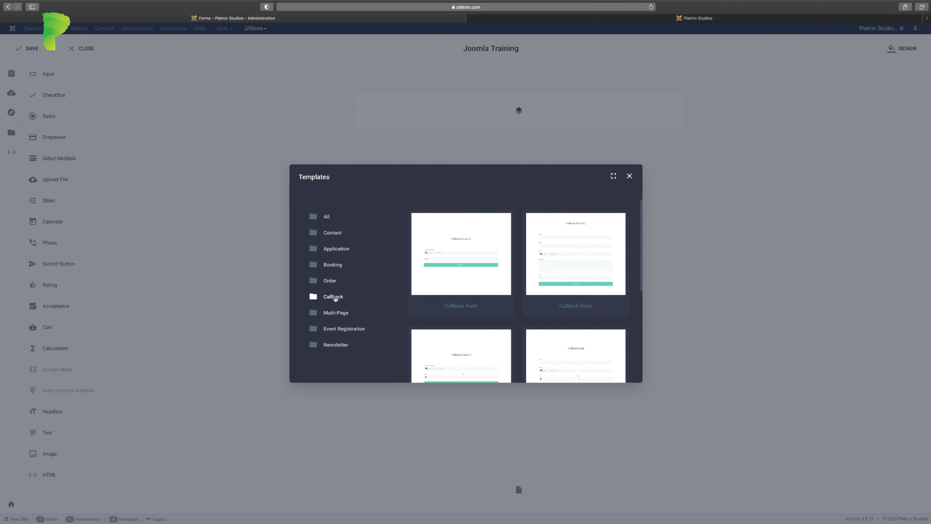
pyautogui.click(339, 313)
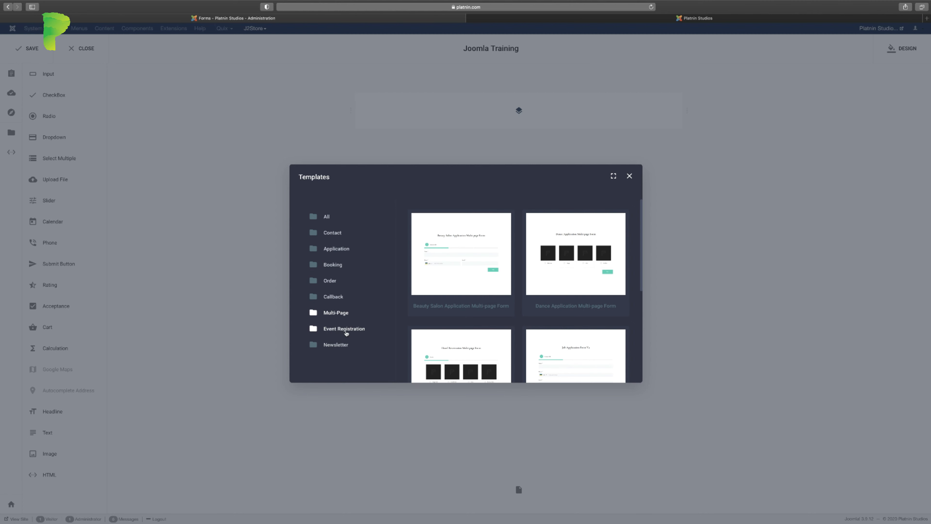
pyautogui.click(346, 333)
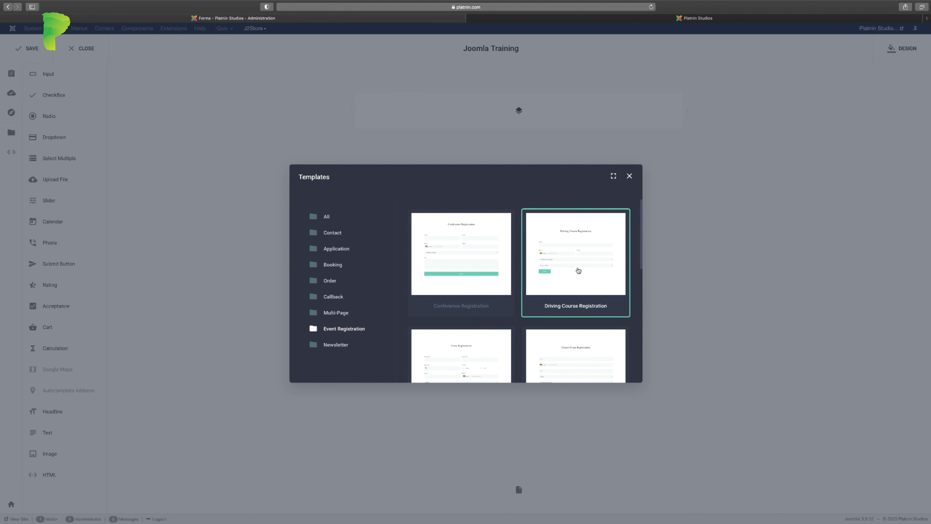
pyautogui.click(345, 347)
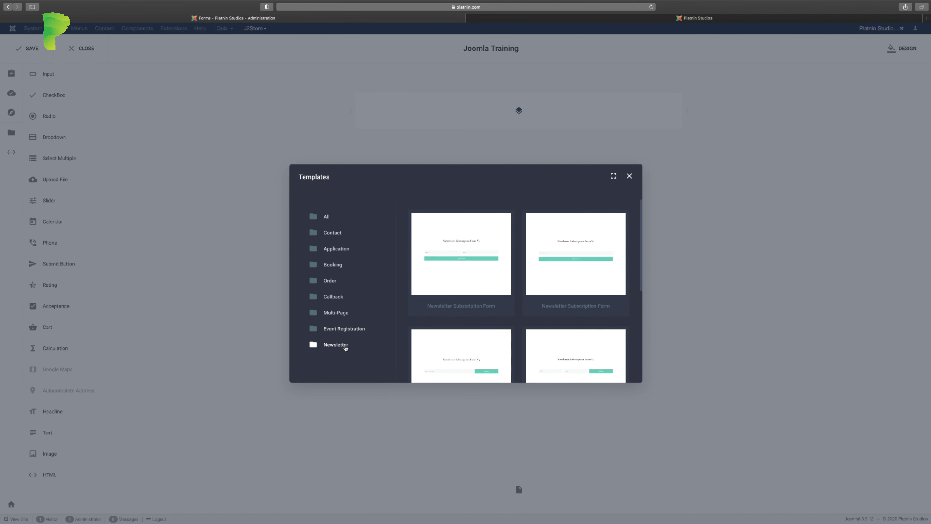
pyautogui.click(342, 330)
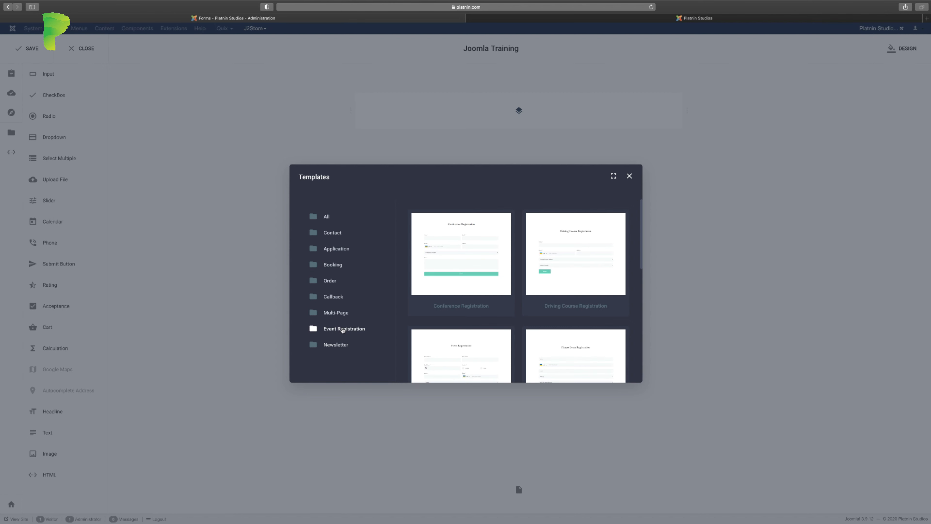
# Step: Load the Job Application Multi-page Form template beside the Model Application one from the Multi-Page category and view its pages
pyautogui.click(340, 314)
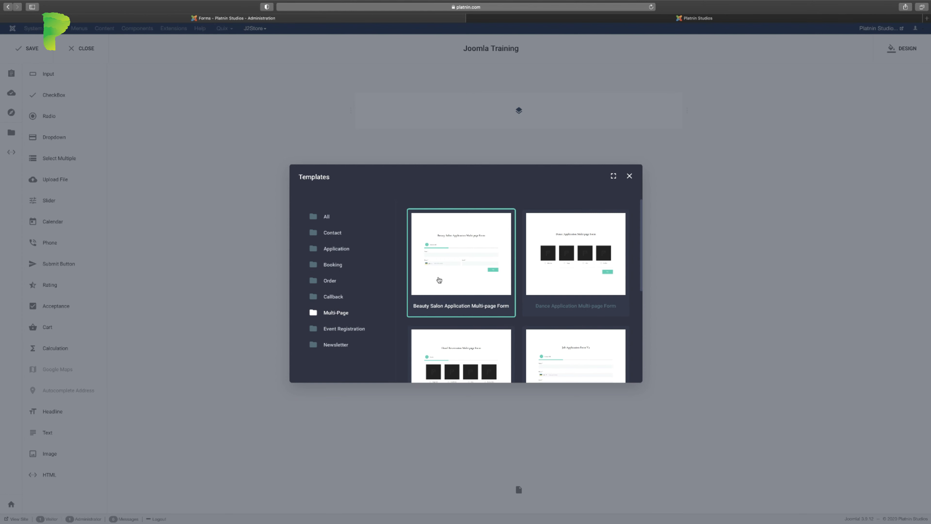
pyautogui.scroll(-3, 513, 293)
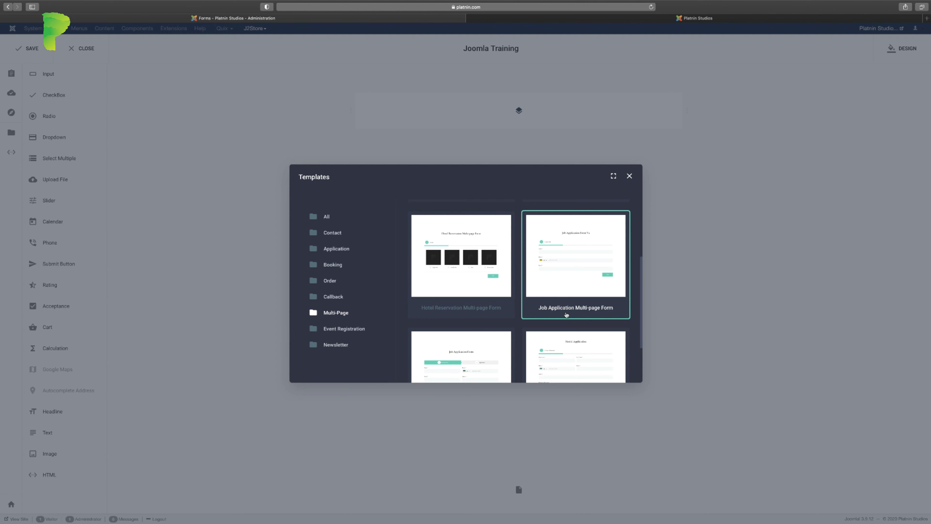
pyautogui.scroll(-1, 567, 315)
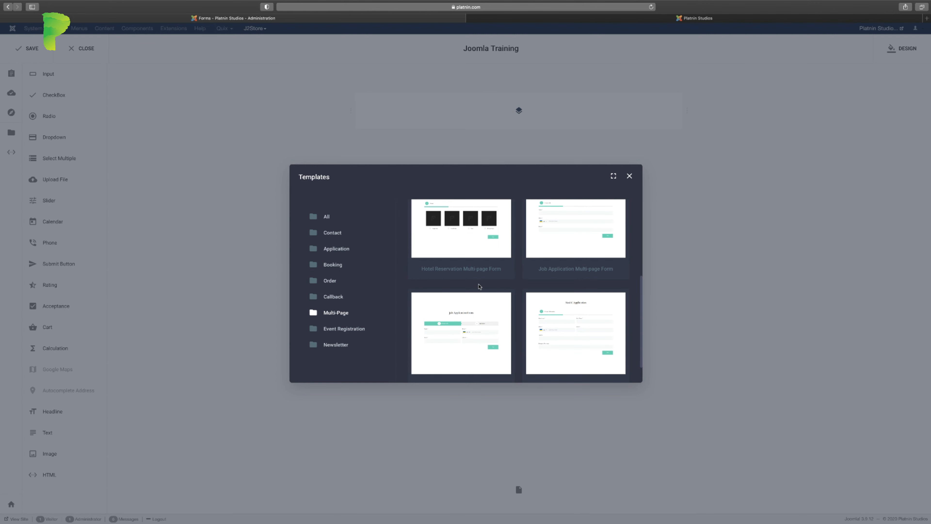
pyautogui.scroll(-1, 458, 319)
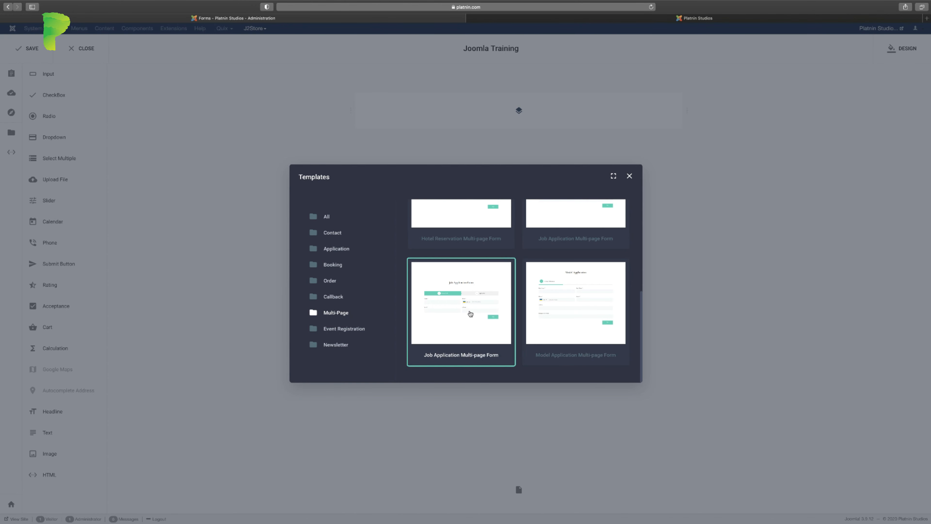
pyautogui.click(471, 314)
pyautogui.scroll(-2, 699, 377)
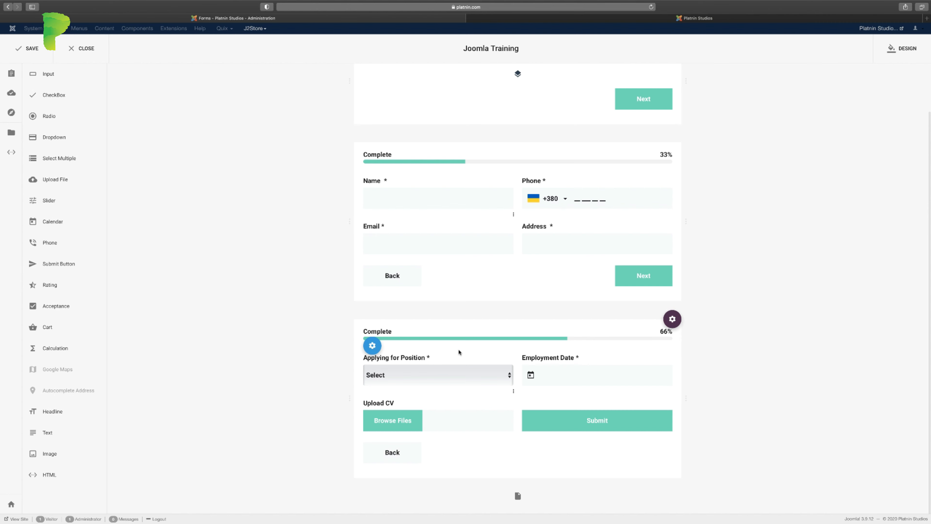
# Step: Delete the Phone and Address fields from the form's second page
pyautogui.scroll(2, 518, 253)
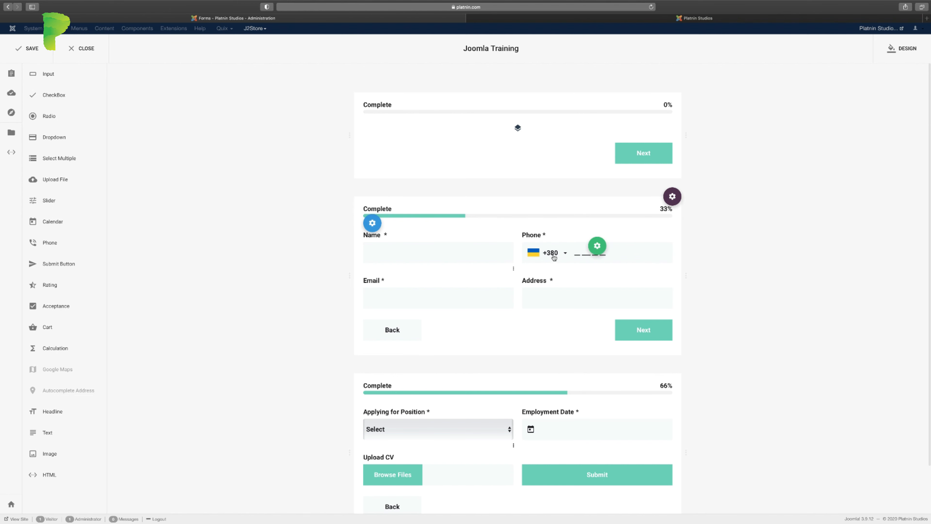
pyautogui.moveTo(596, 246)
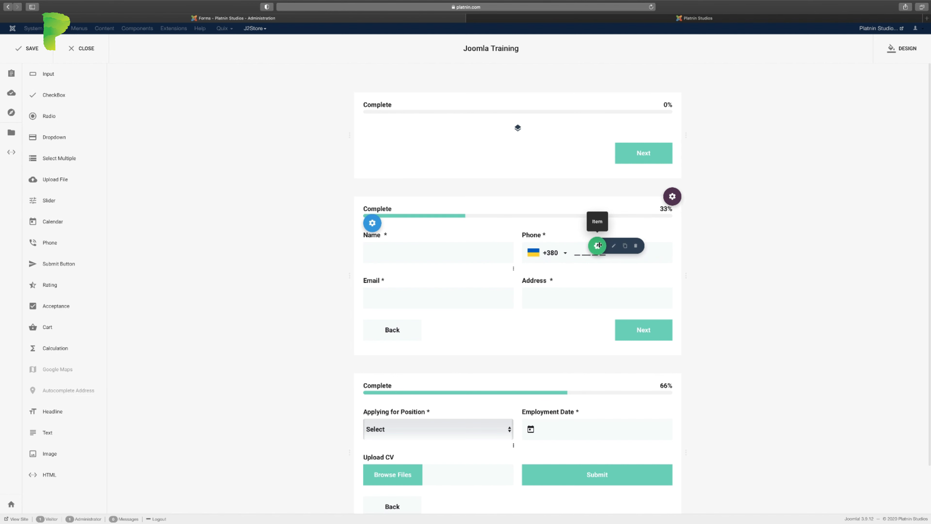
pyautogui.click(637, 247)
pyautogui.click(501, 281)
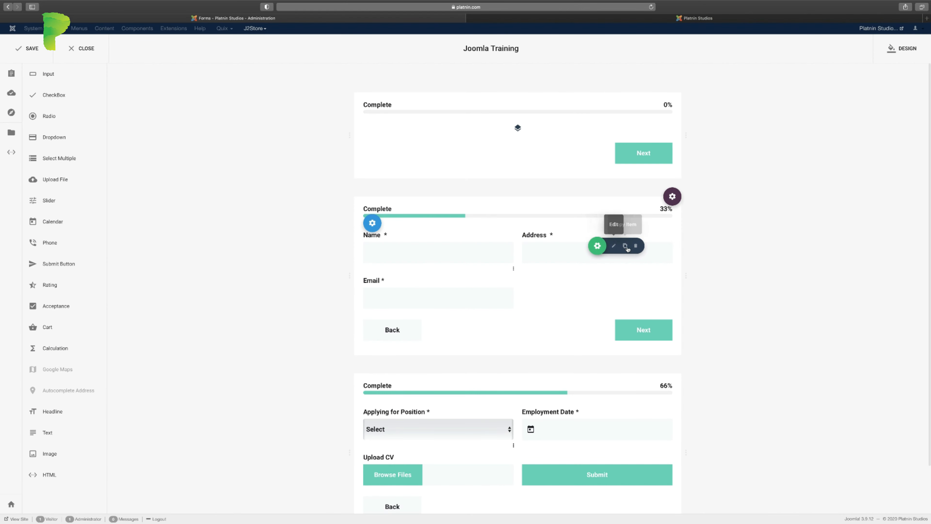
pyautogui.click(637, 247)
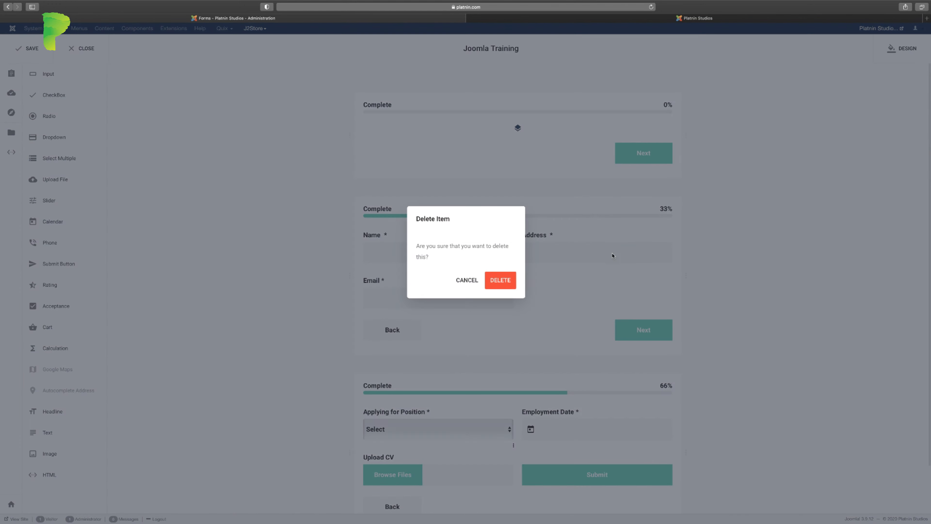
pyautogui.click(515, 280)
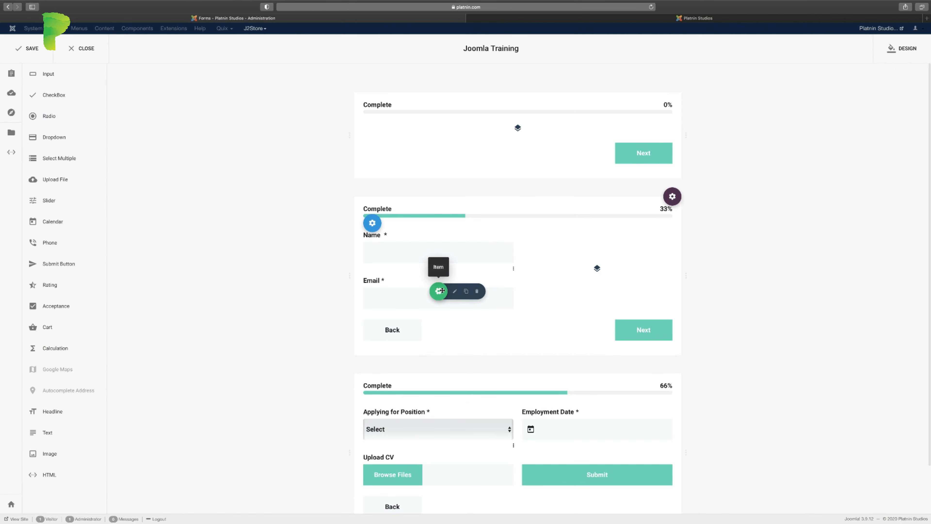
# Step: Move the Email field into the empty column beside the Name field on the second page
pyautogui.moveTo(437, 293)
pyautogui.moveTo(437, 291); pyautogui.dragTo(596, 246)
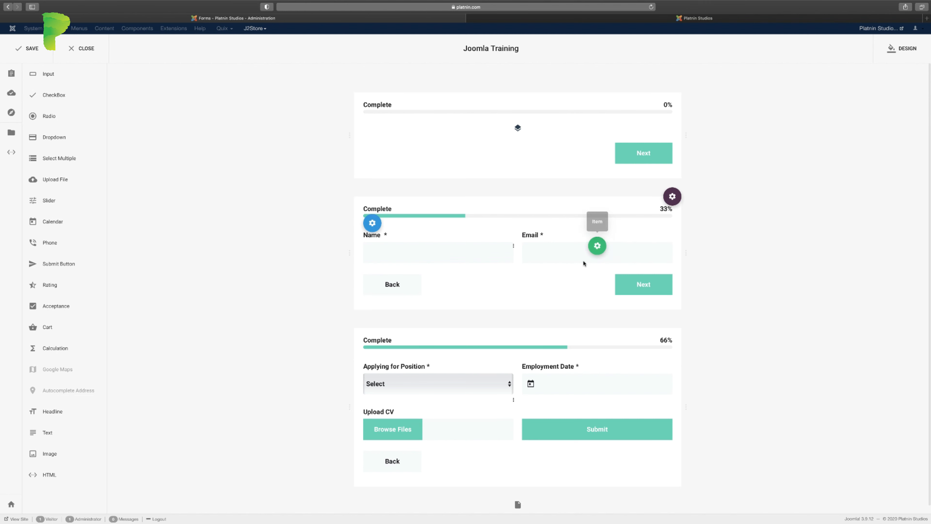
pyautogui.moveTo(597, 252)
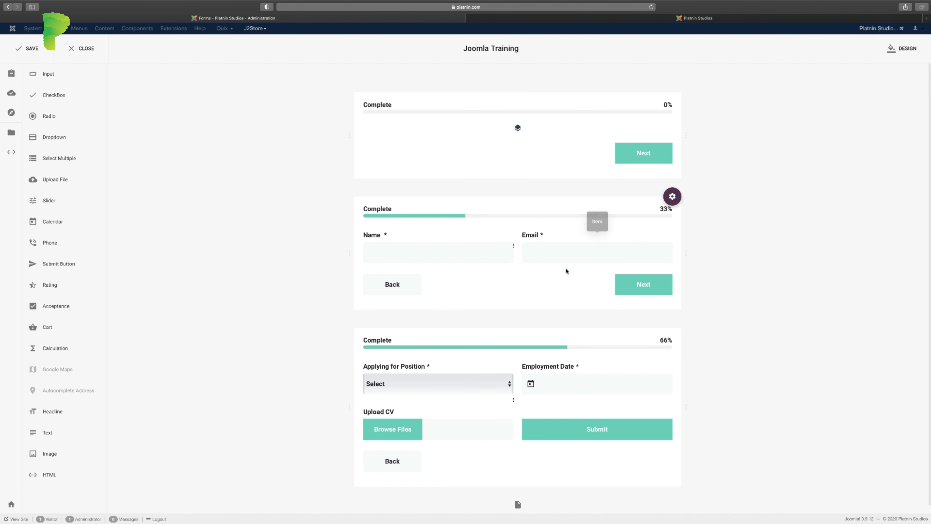
# Step: Change the label of the Applying for Position dropdown on the last page to "Choose Your Time"
pyautogui.scroll(-1, 475, 385)
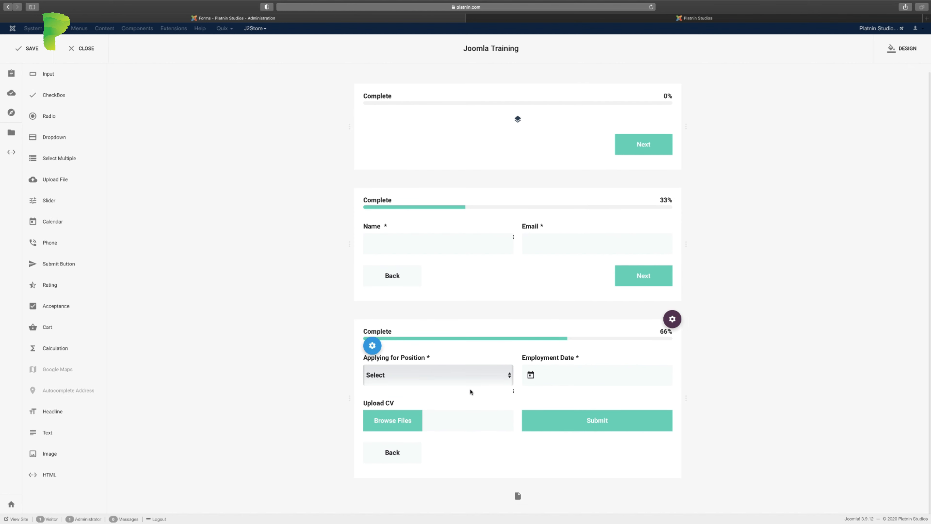
pyautogui.moveTo(440, 369)
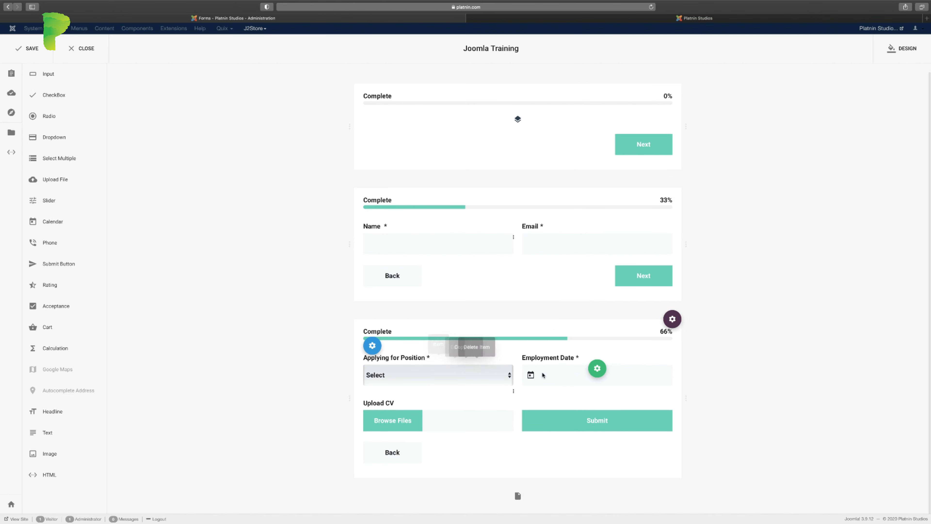
pyautogui.moveTo(596, 368)
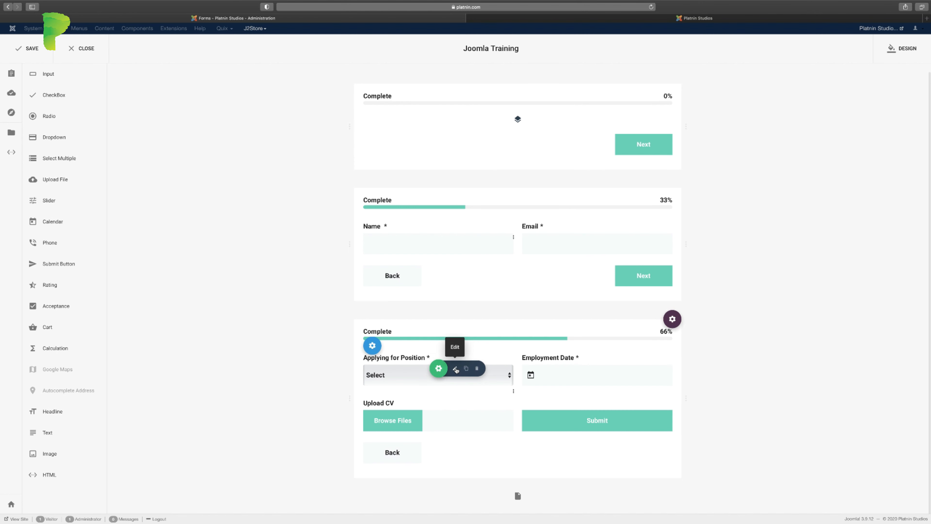
pyautogui.click(456, 368)
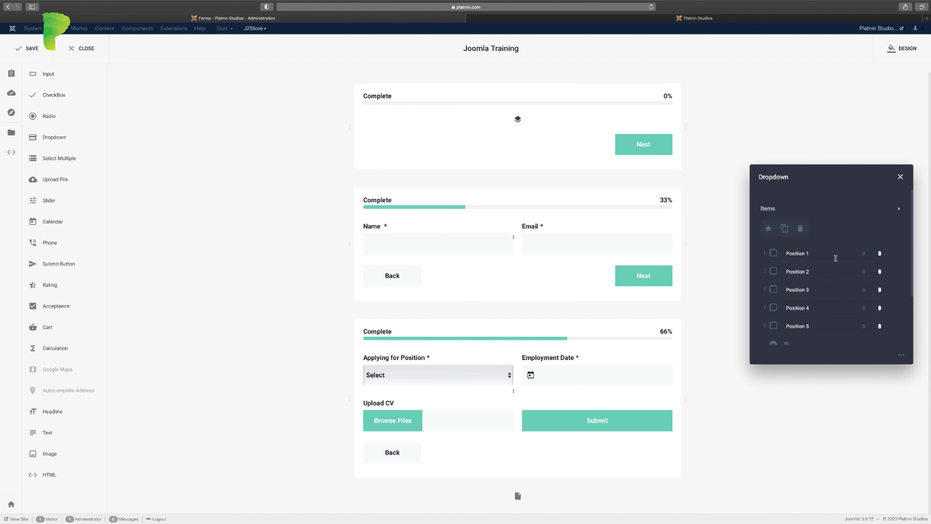
pyautogui.scroll(-2, 836, 258)
pyautogui.scroll(2, 831, 273)
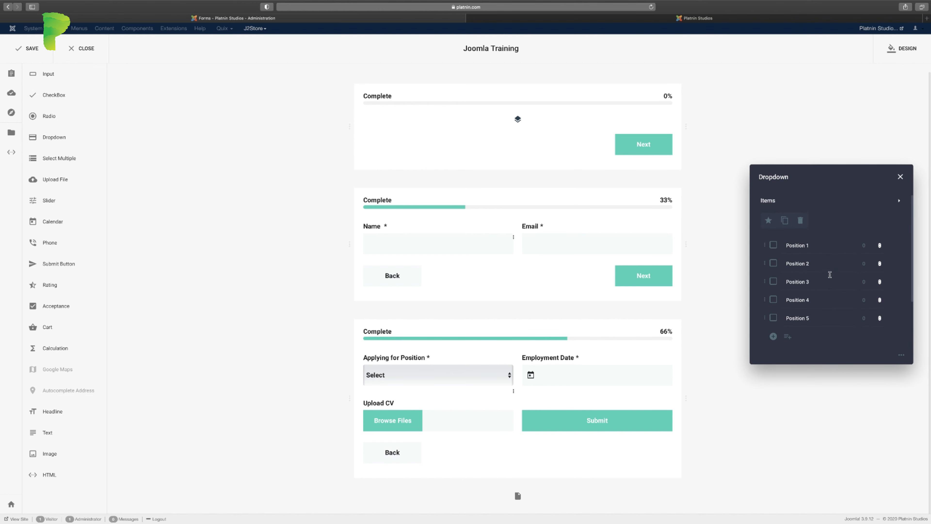
pyautogui.scroll(-2, 828, 279)
pyautogui.click(827, 299)
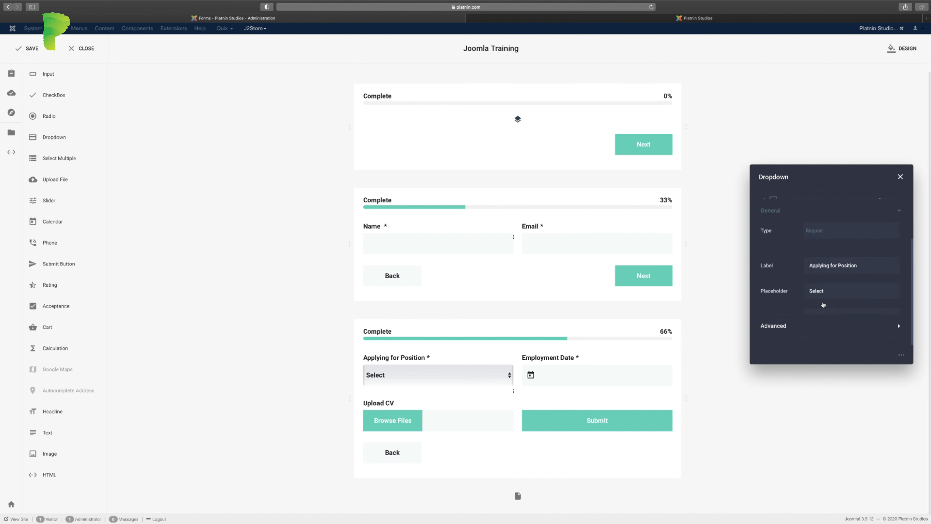
pyautogui.tripleClick(839, 215)
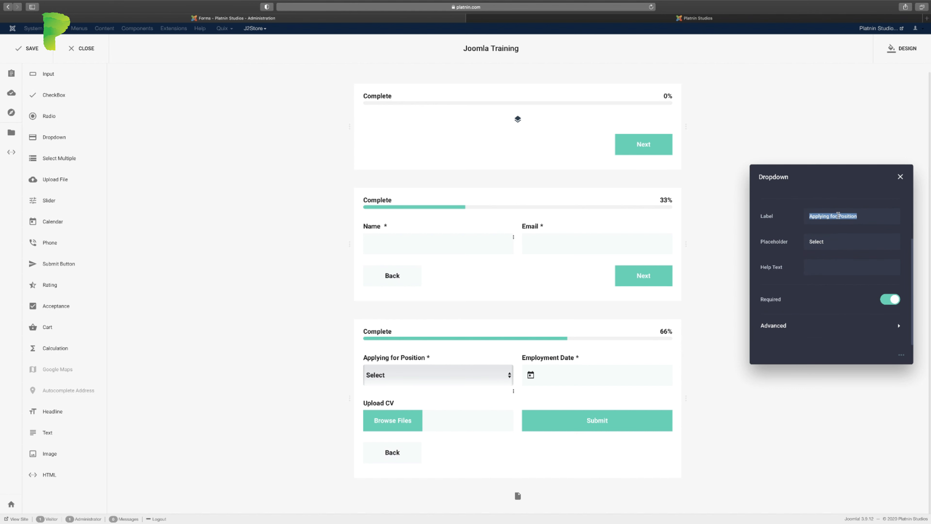
pyautogui.write('C')
pyautogui.write('hoose Y our')
pyautogui.write('Your Time')
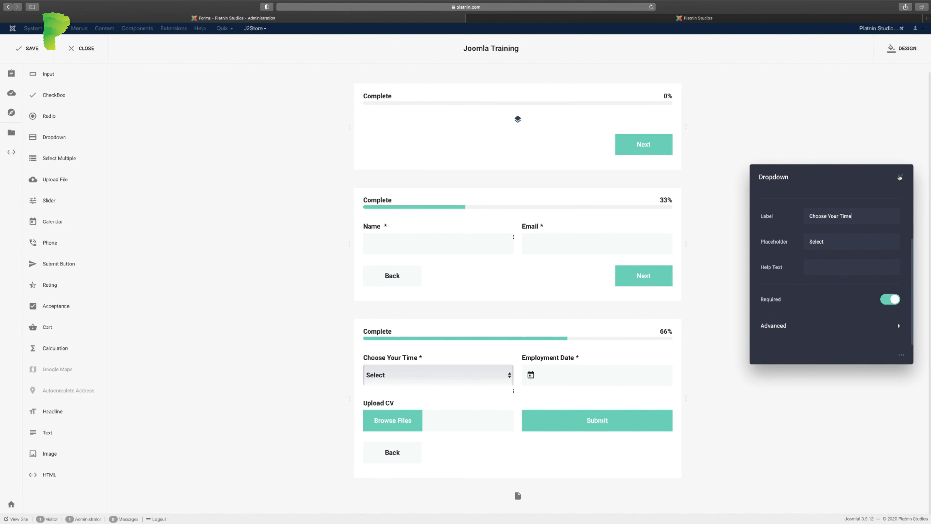
# Step: Rename the first three options of the Choose Your Time dropdown to Morning, Afternoon and Evening
pyautogui.scroll(2, 832, 234)
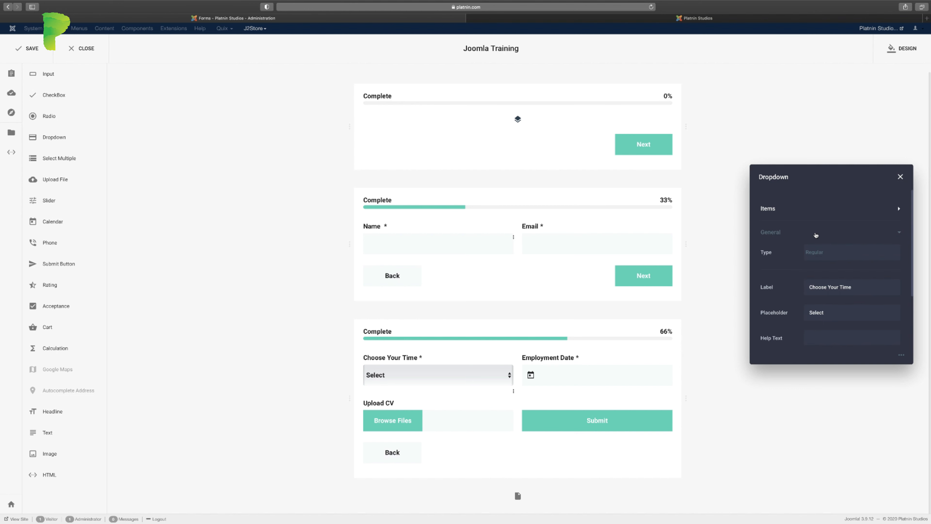
pyautogui.click(817, 234)
pyautogui.click(807, 209)
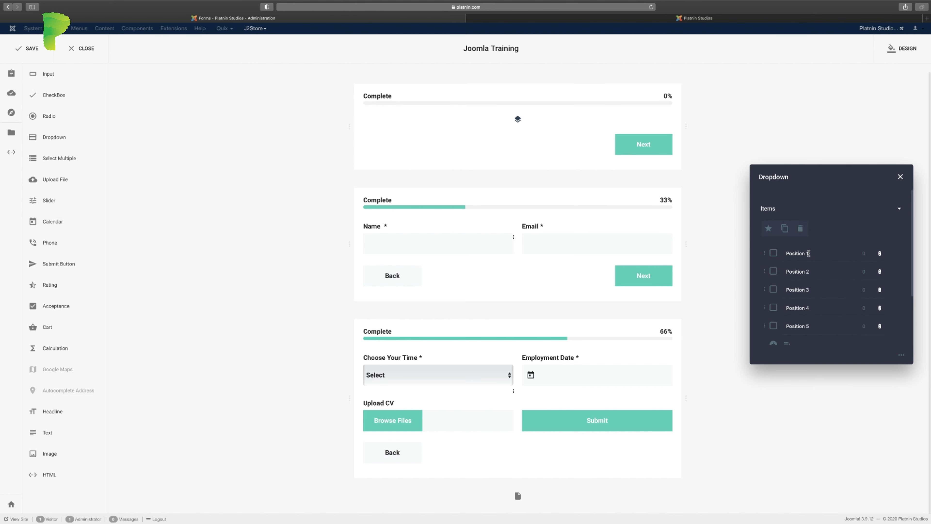
pyautogui.tripleClick(809, 254)
pyautogui.write('Morning')
pyautogui.tripleClick(810, 279)
pyautogui.write('Afternoon')
pyautogui.tripleClick(801, 290)
pyautogui.write('Evening')
# Step: Delete the Position 4 and Position 5 options from the Choose Your Time dropdown and close its settings
pyautogui.click(773, 307)
pyautogui.click(773, 326)
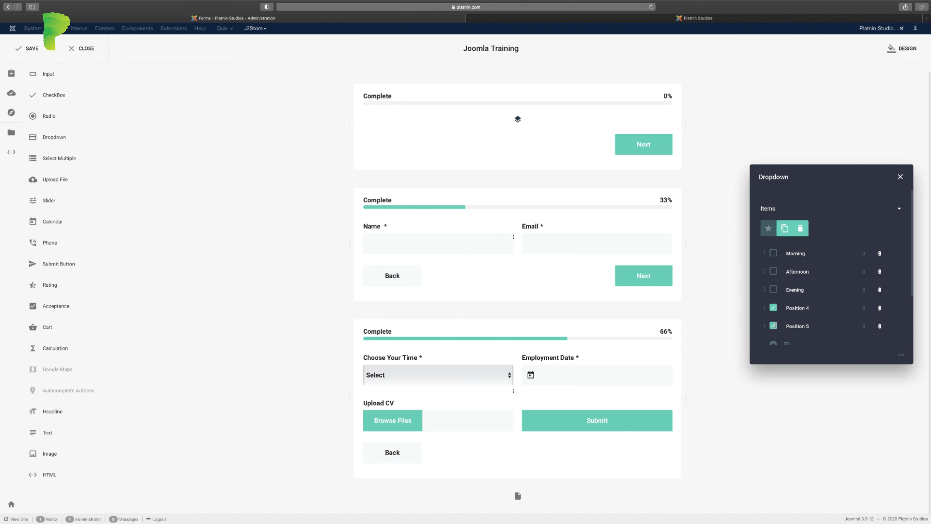
pyautogui.click(800, 229)
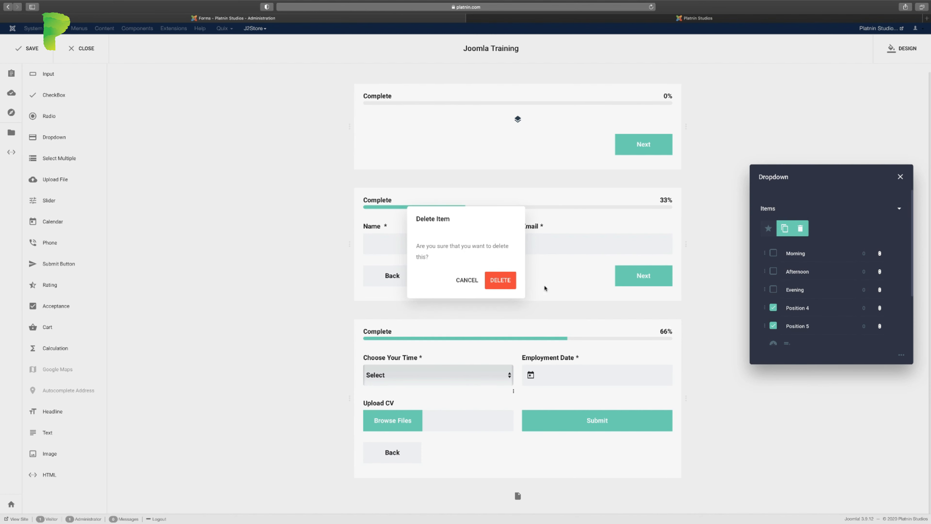
pyautogui.click(501, 281)
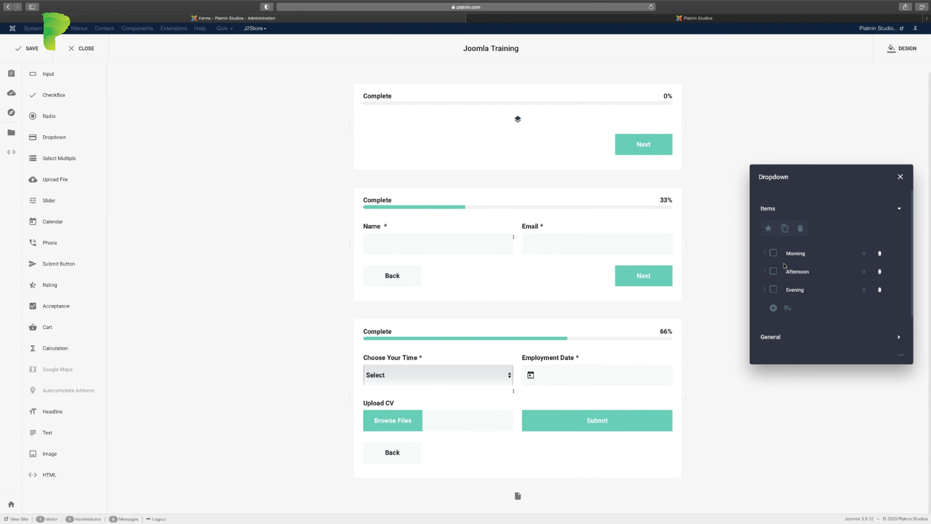
pyautogui.moveTo(442, 385)
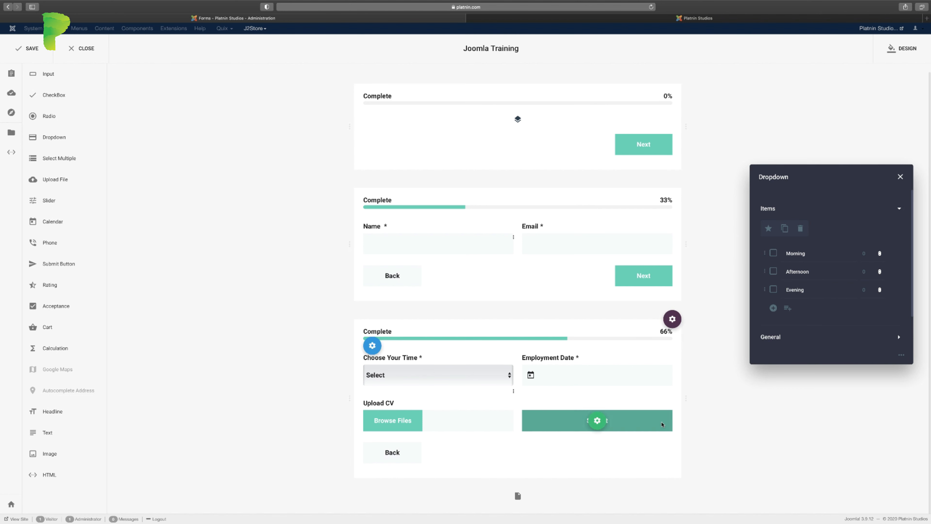
pyautogui.click(789, 344)
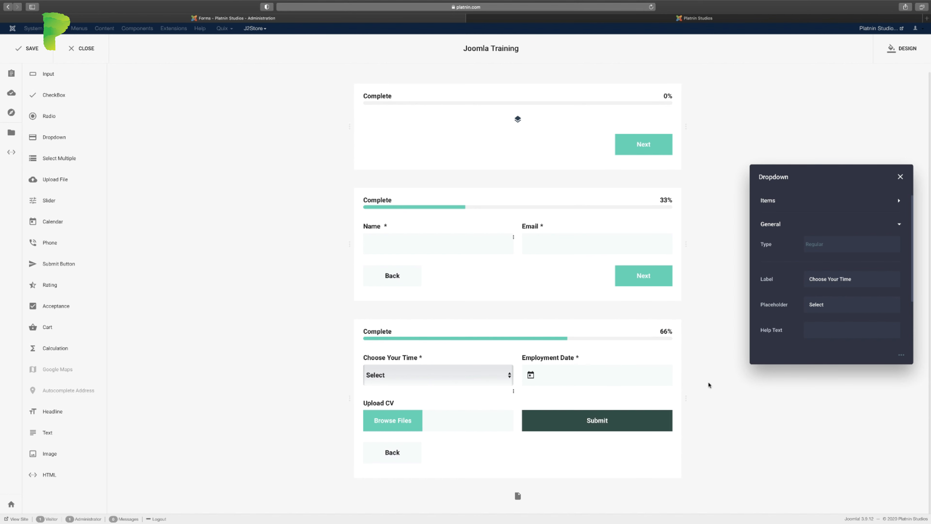
pyautogui.click(900, 176)
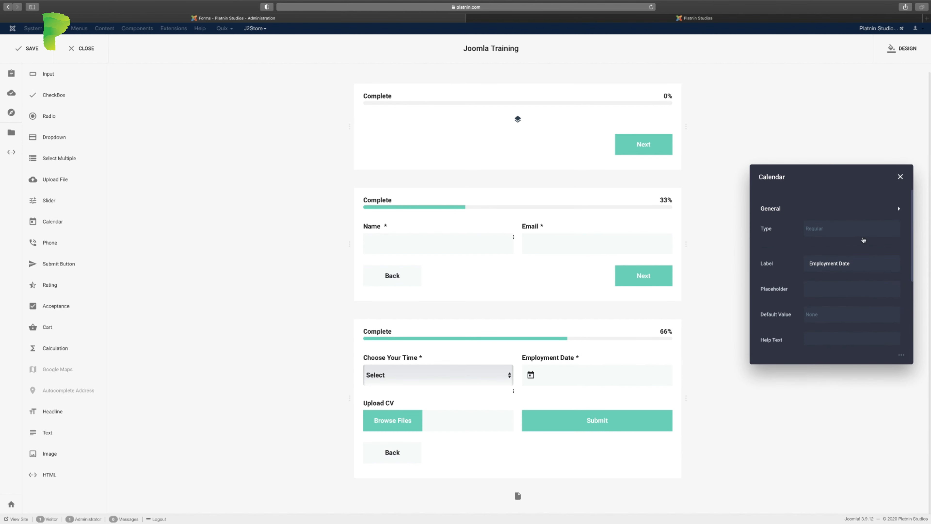
# Step: Change the label of the Employment Date calendar field to "Webinar Date" and close its settings
pyautogui.tripleClick(825, 264)
pyautogui.write('Webinar')
pyautogui.click(900, 179)
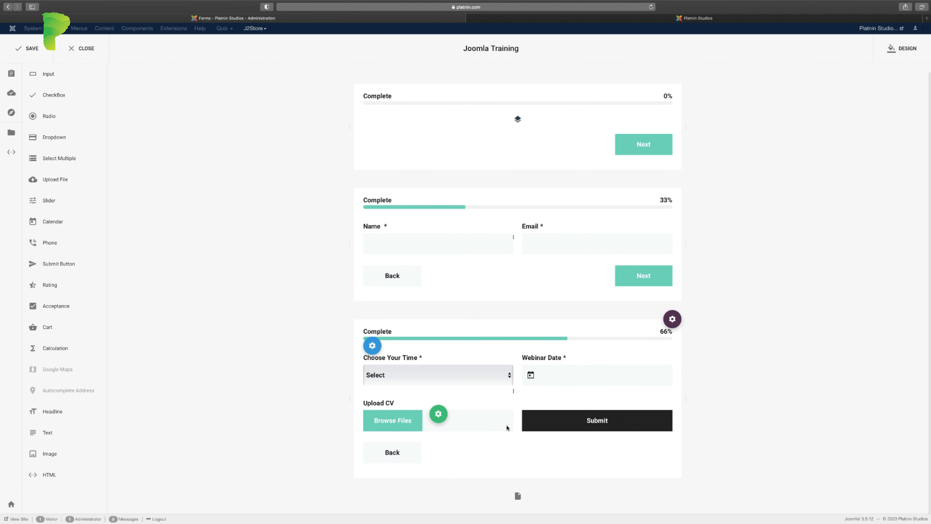
# Step: Delete the Upload CV field from the last page and save the form
pyautogui.moveTo(436, 414)
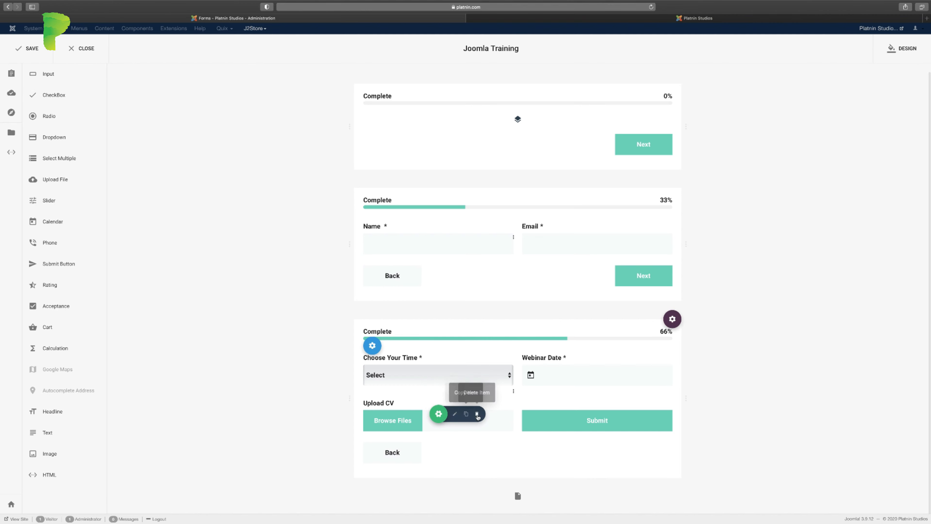
pyautogui.click(477, 414)
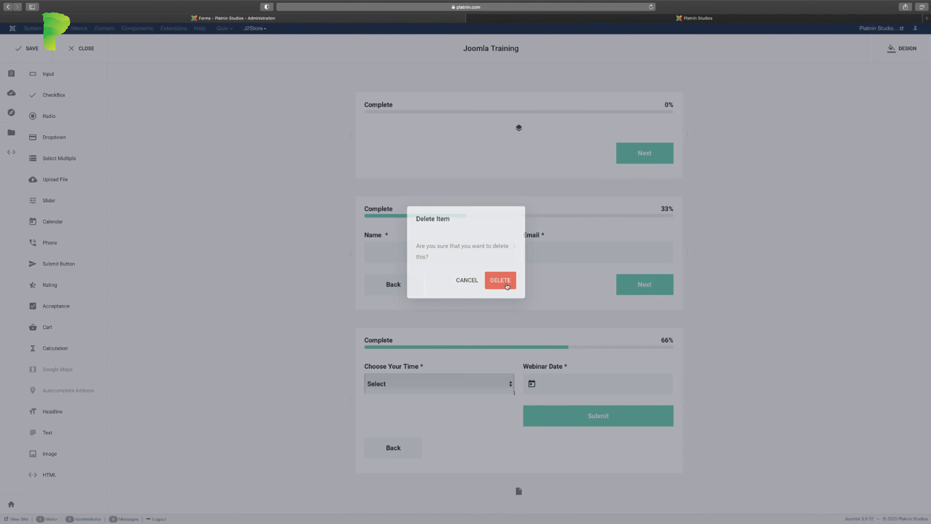
pyautogui.click(500, 280)
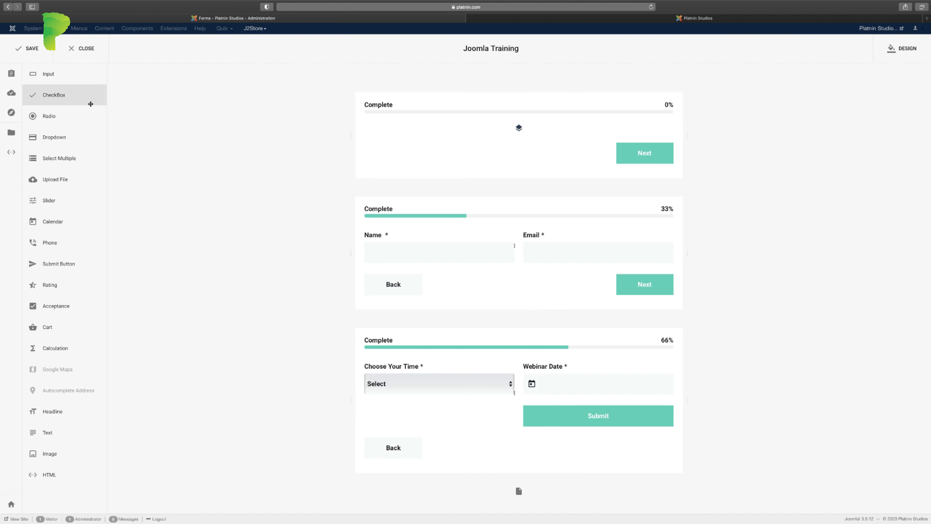
pyautogui.click(31, 51)
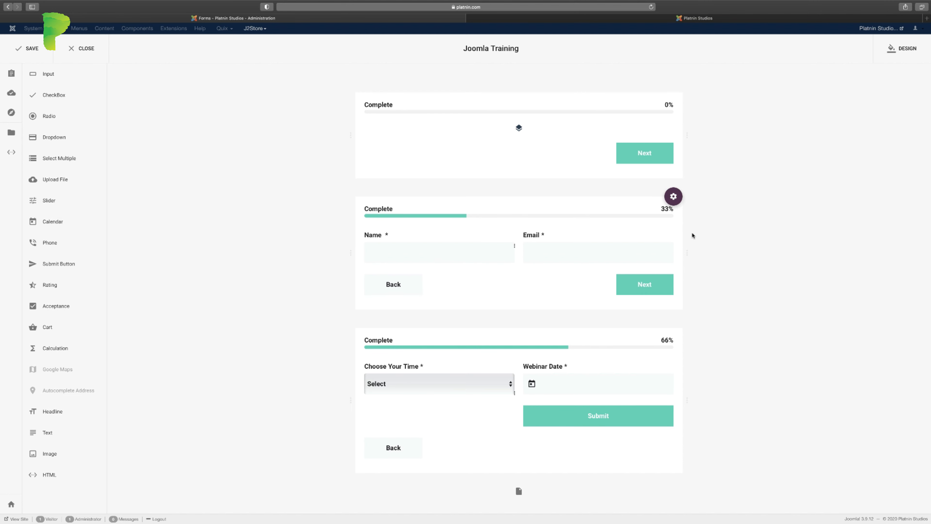
# Step: Try the orange, blue and dark color schemes in the form design and apply the blue scheme on a white background
pyautogui.click(896, 51)
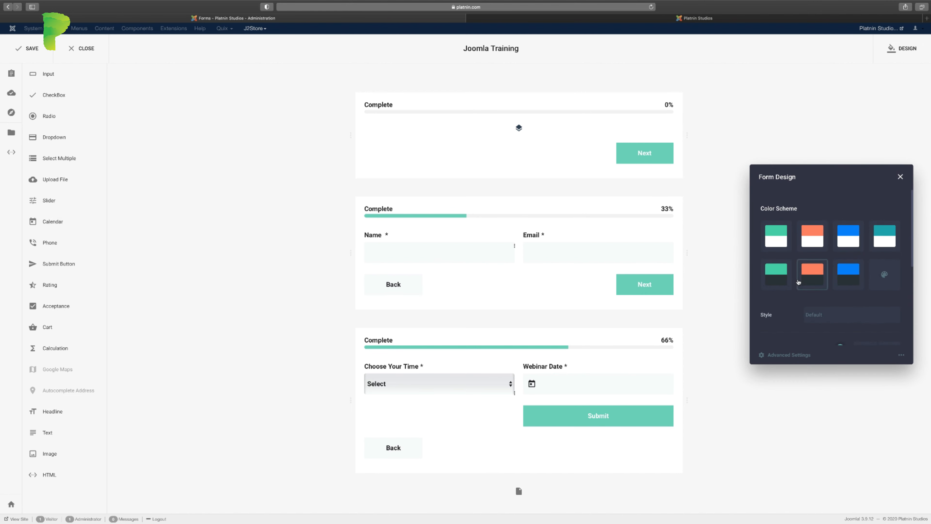
pyautogui.click(814, 244)
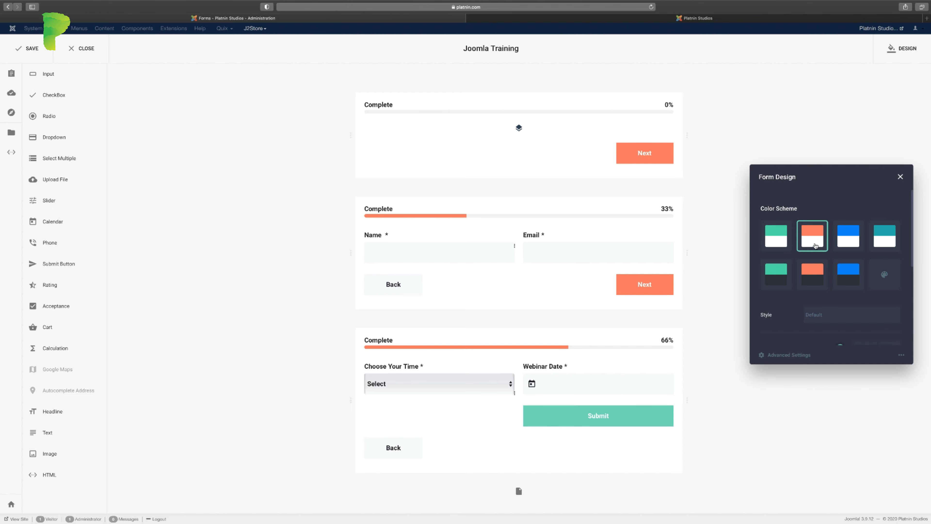
pyautogui.click(848, 237)
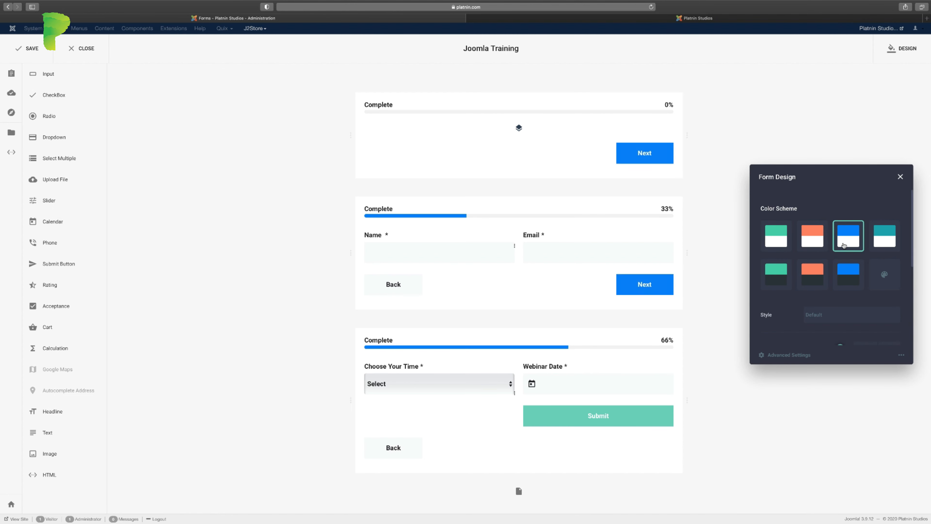
pyautogui.click(848, 279)
pyautogui.click(887, 280)
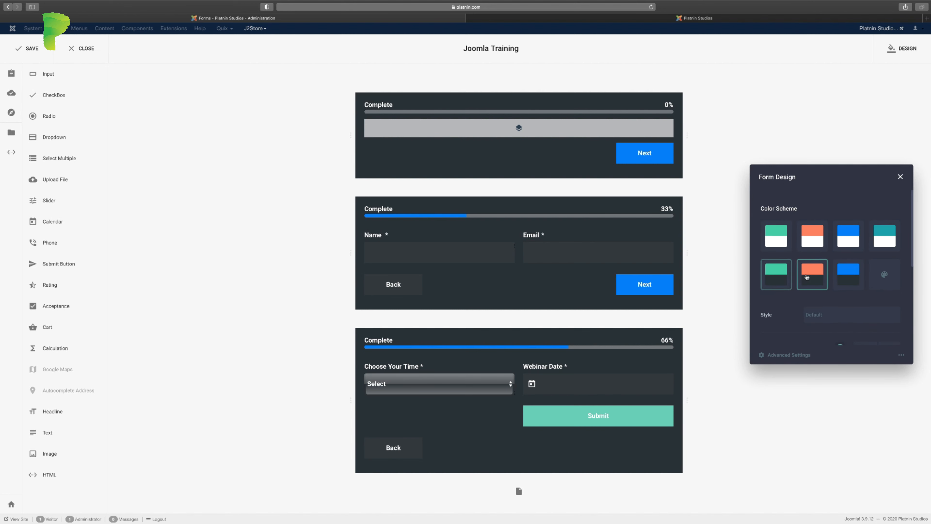
pyautogui.click(813, 275)
pyautogui.click(844, 273)
pyautogui.click(844, 235)
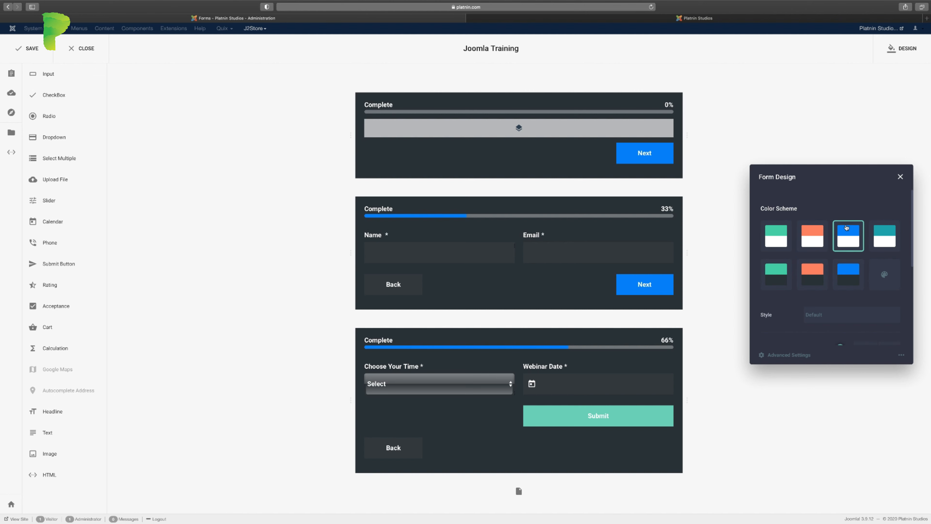
pyautogui.click(781, 264)
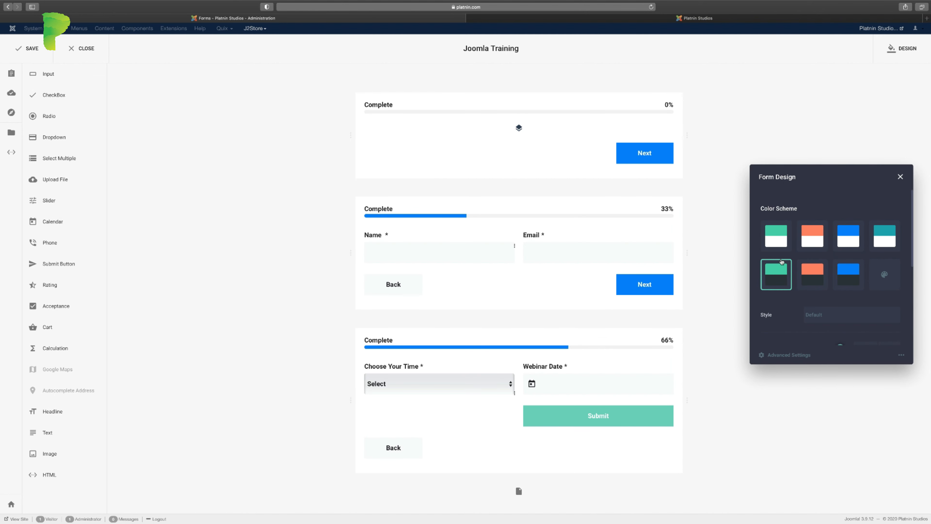
pyautogui.click(840, 243)
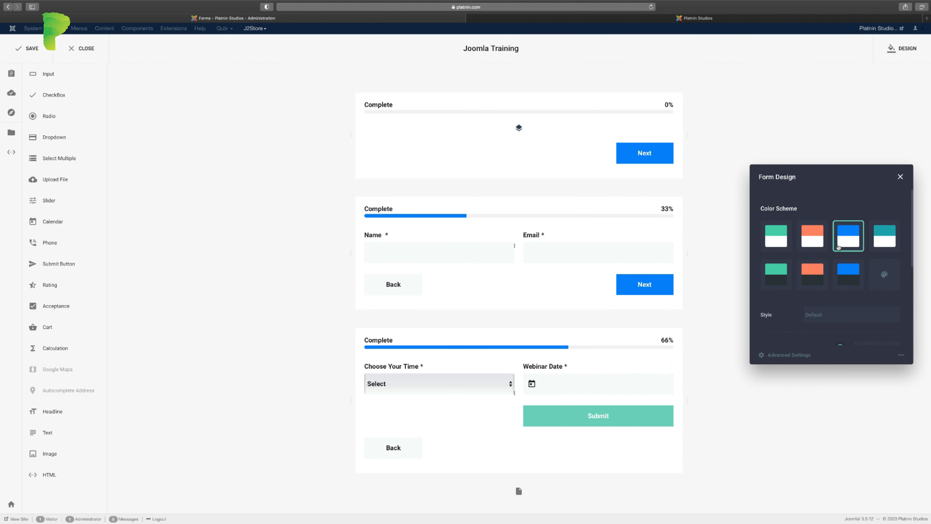
# Step: Switch to the Joomla Live Training page in Quix and add a Text element to the empty row below the countdown
pyautogui.click(433, 81)
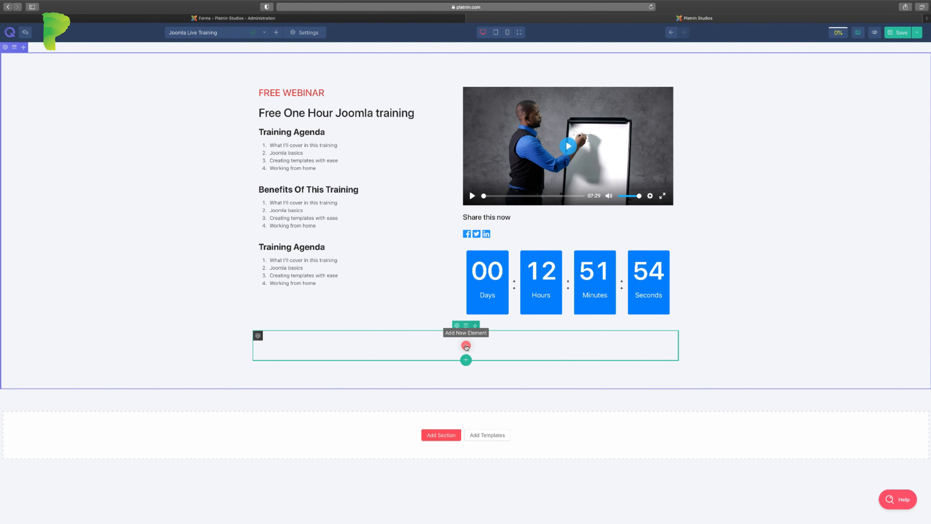
pyautogui.click(466, 346)
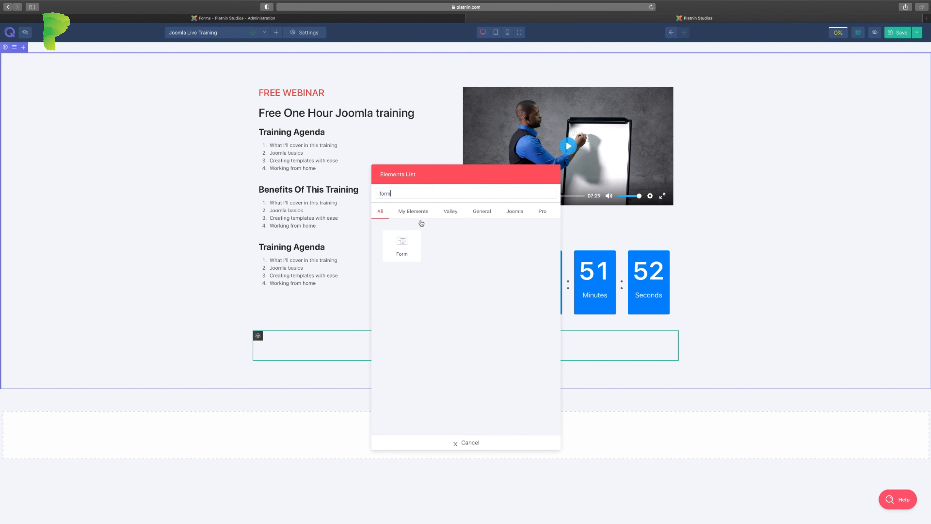
pyautogui.press('super+a')
pyautogui.write('utvu')
pyautogui.press('super+a')
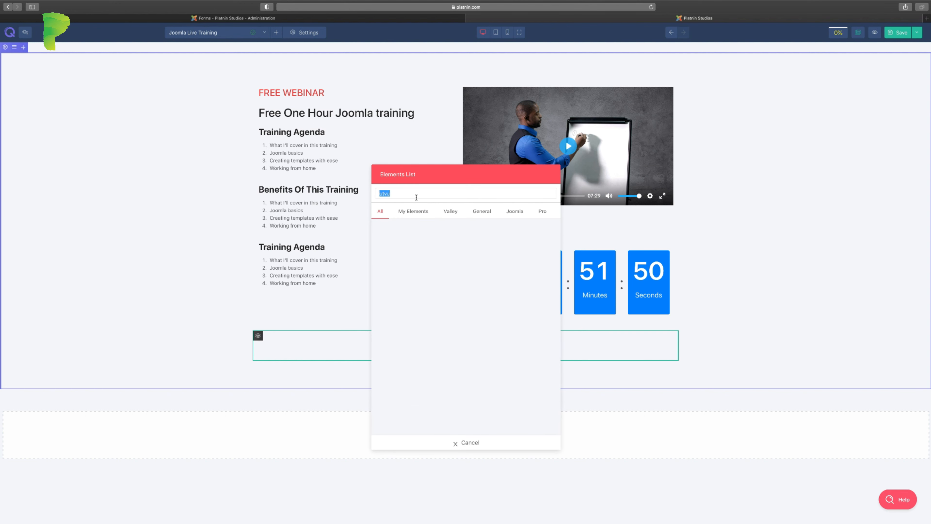
pyautogui.write('tex')
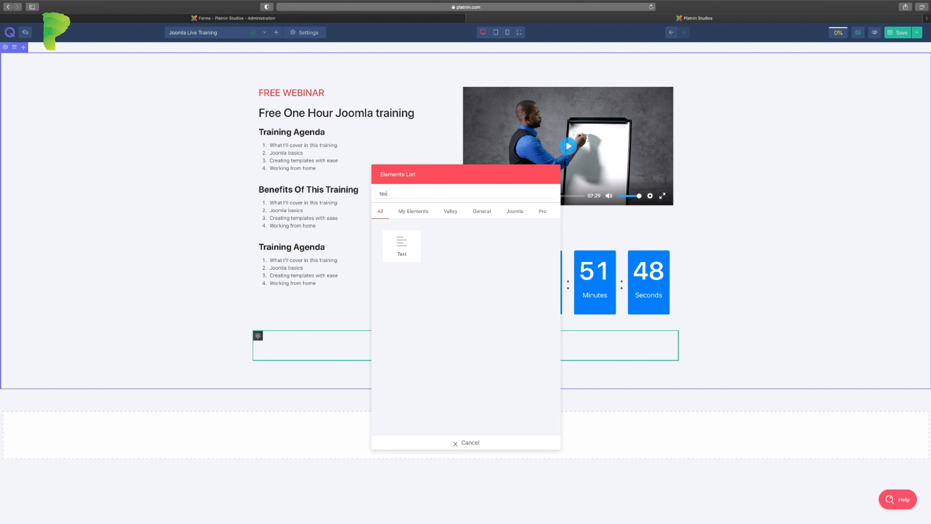
pyautogui.click(393, 258)
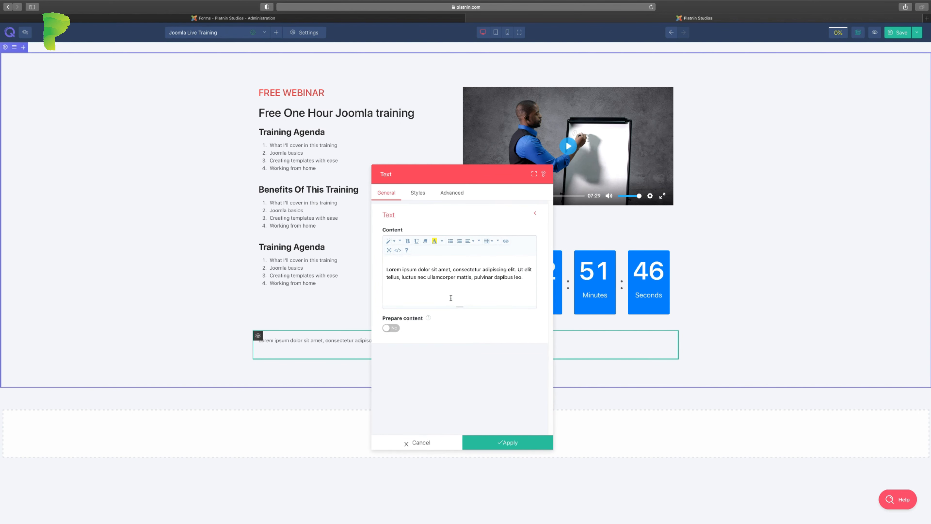
# Step: Replace the Text element's placeholder content with the shortcode [forms ID=8] and check the Joomla Training form's ID in the Forms list
pyautogui.tripleClick(434, 270)
pyautogui.press('BackSpace')
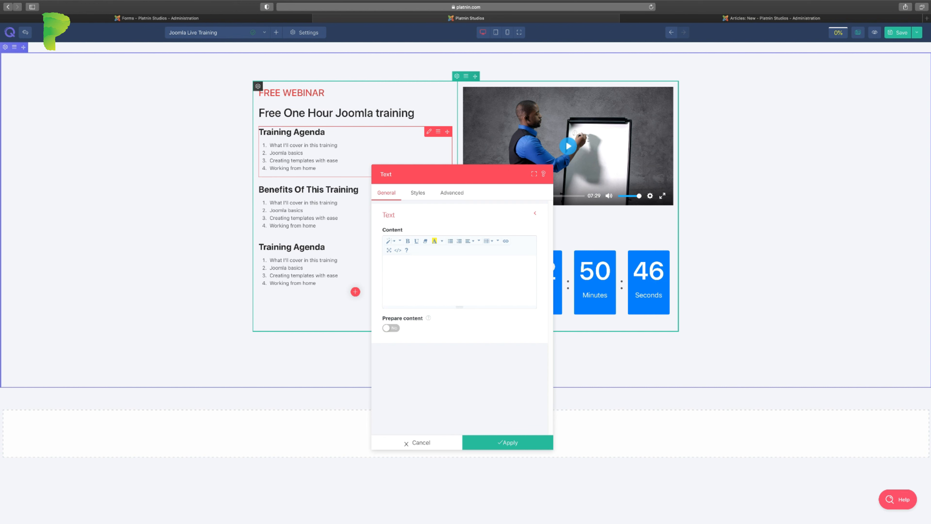
pyautogui.write('{')
pyautogui.write('forms =')
pyautogui.write(' ID')
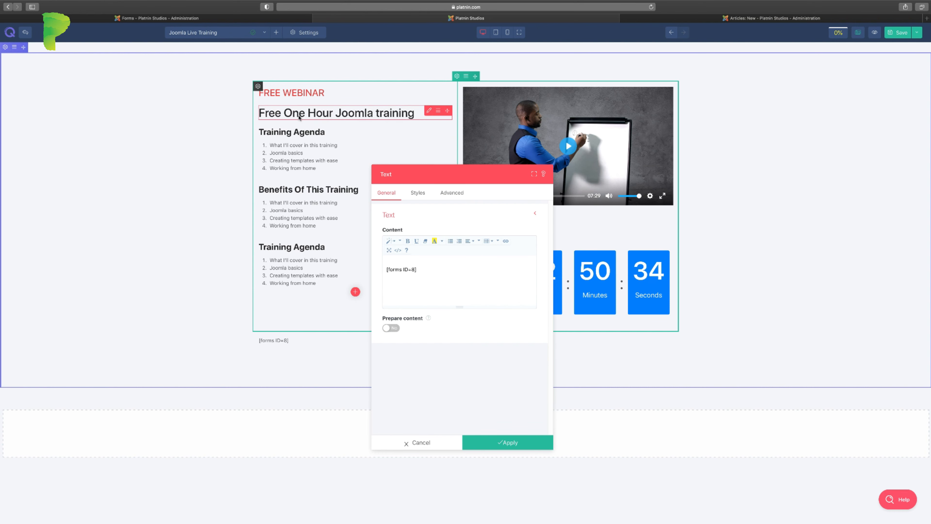
pyautogui.click(149, 20)
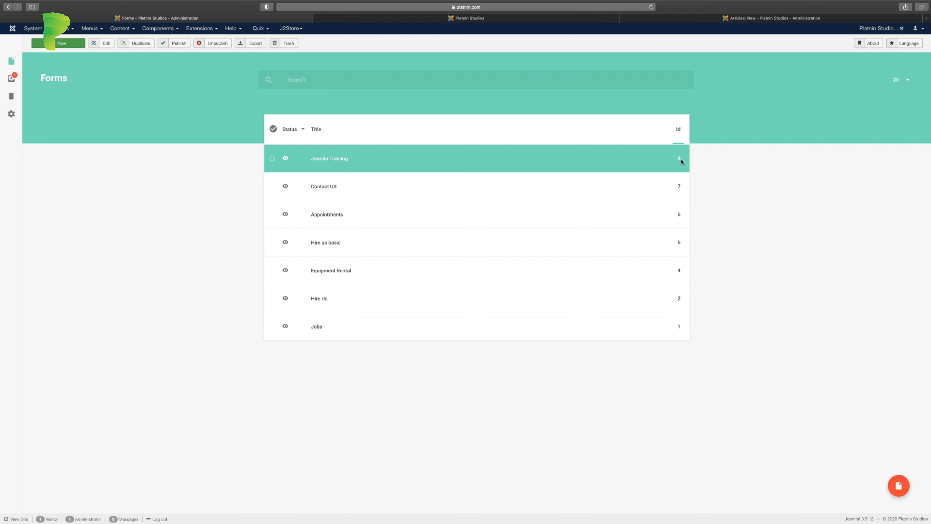
pyautogui.click(676, 20)
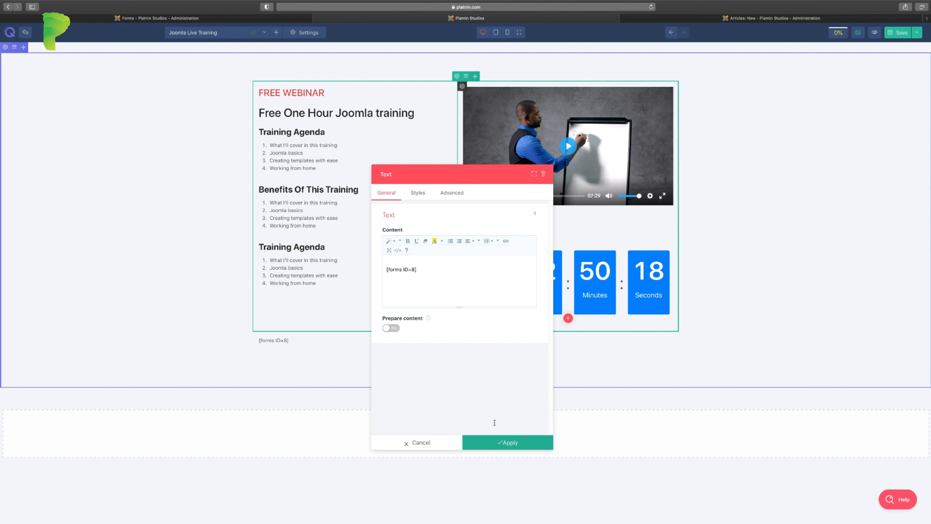
# Step: Centre the form shortcode text and apply the Text element's settings
pyautogui.click(414, 191)
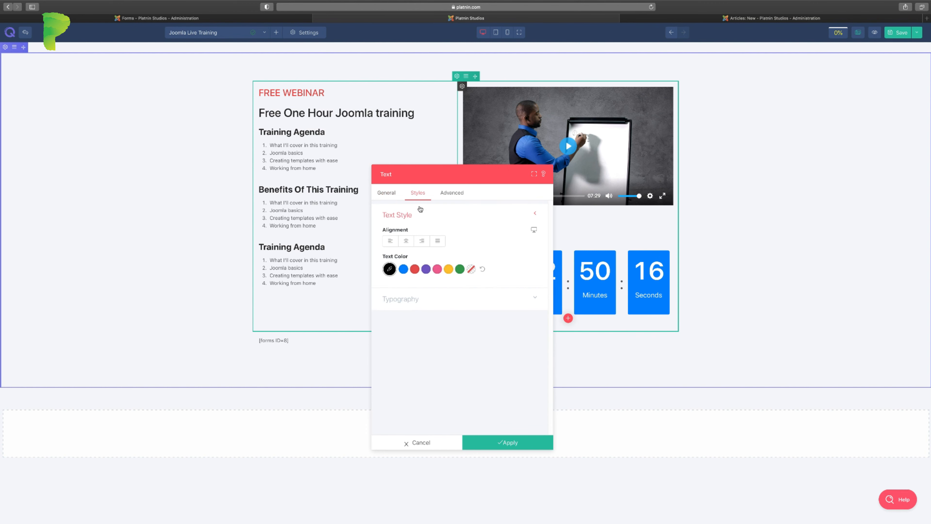
pyautogui.click(406, 242)
pyautogui.moveTo(424, 174); pyautogui.dragTo(582, 152)
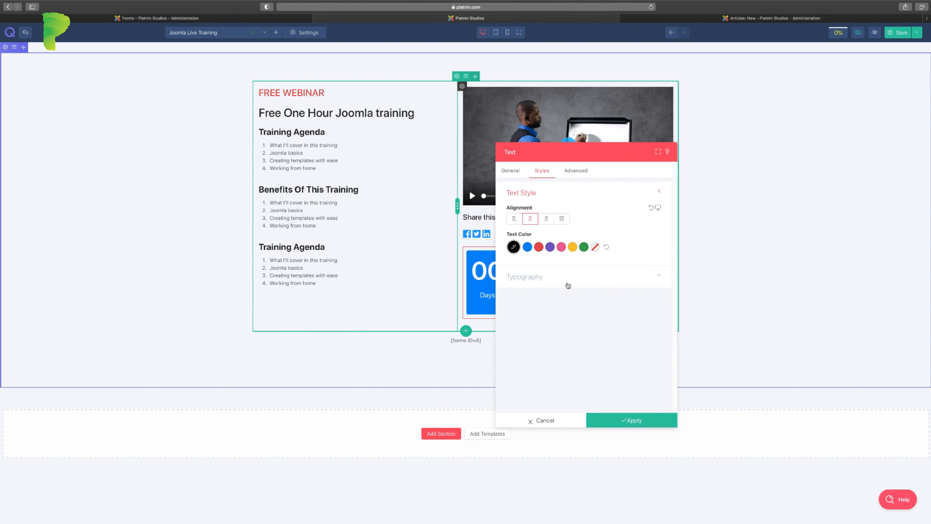
pyautogui.click(601, 423)
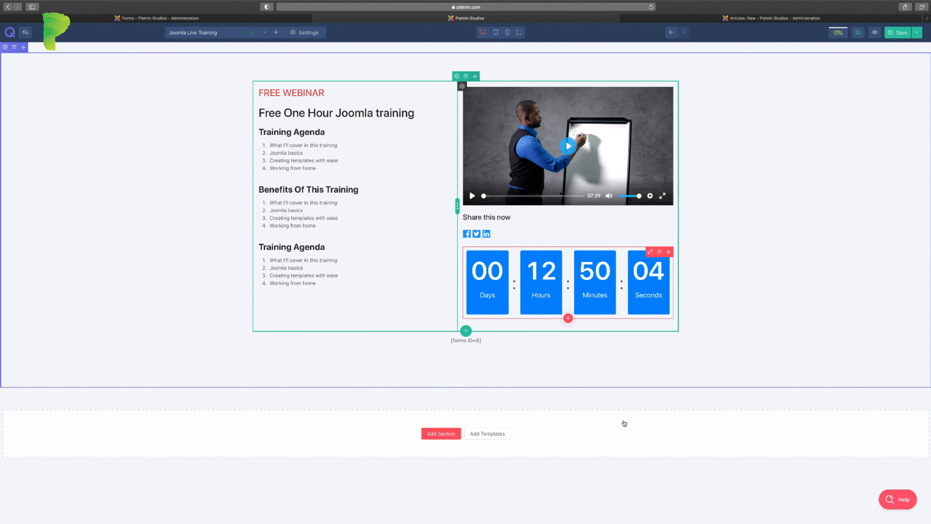
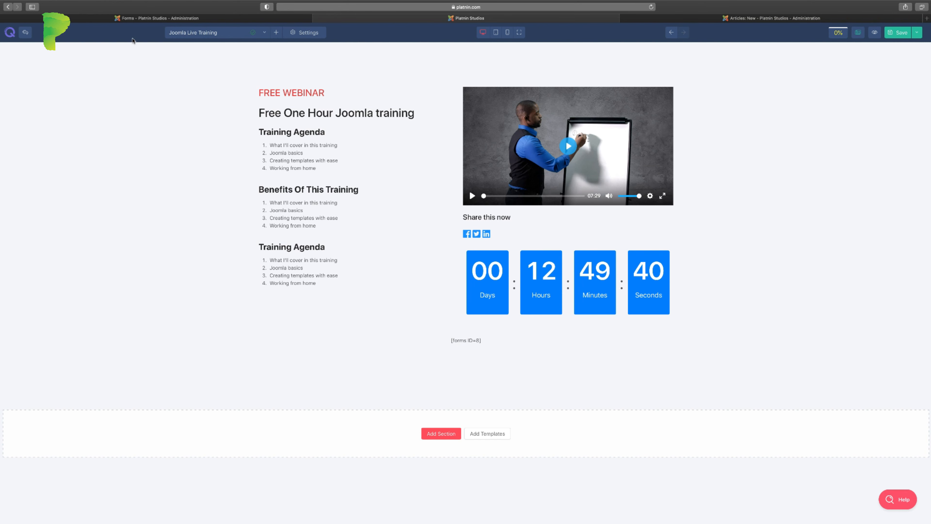
# Step: Create a site menu titled "Training" with menu type and description "training", save and close it, and open its item list
pyautogui.click(134, 20)
pyautogui.click(92, 29)
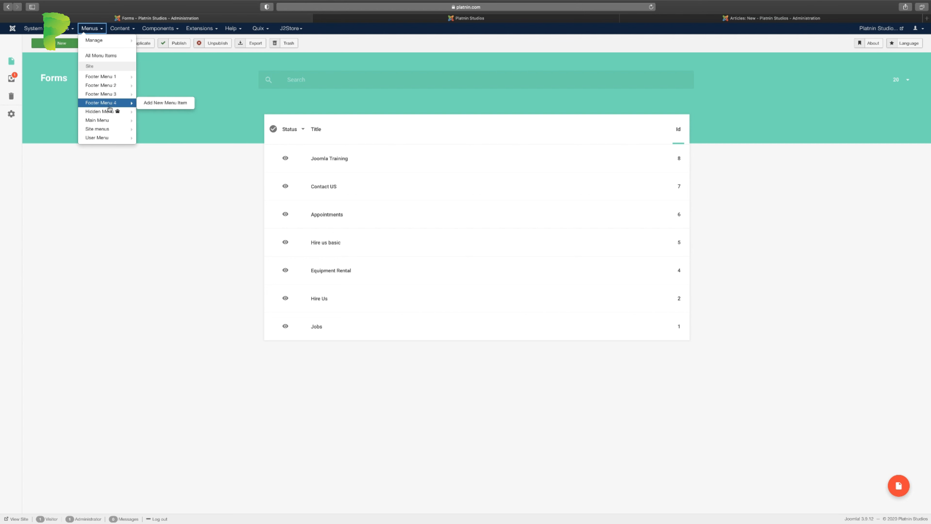
pyautogui.moveTo(108, 123)
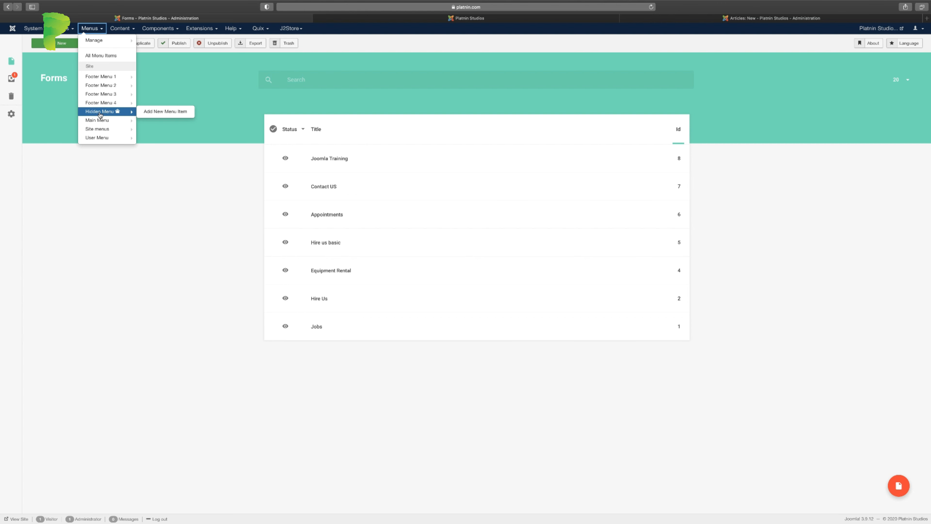
pyautogui.moveTo(92, 38)
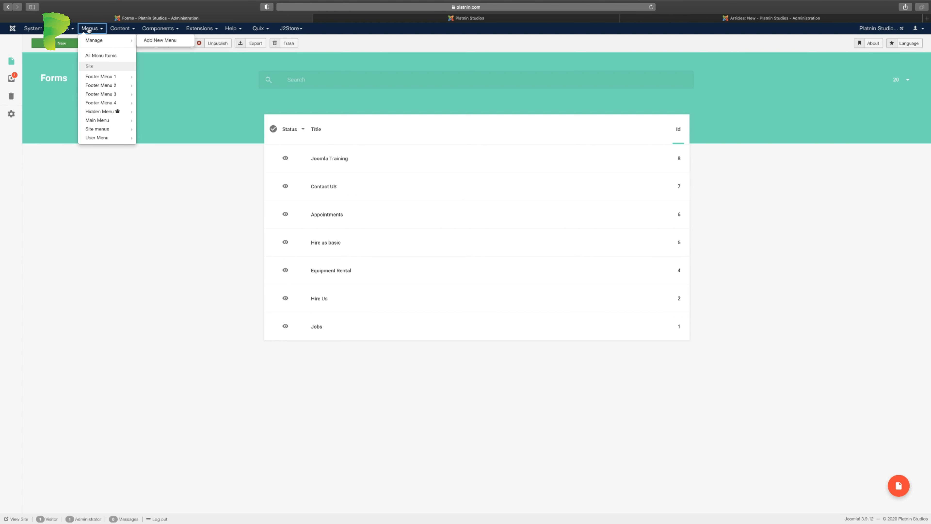
pyautogui.click(174, 42)
pyautogui.click(69, 87)
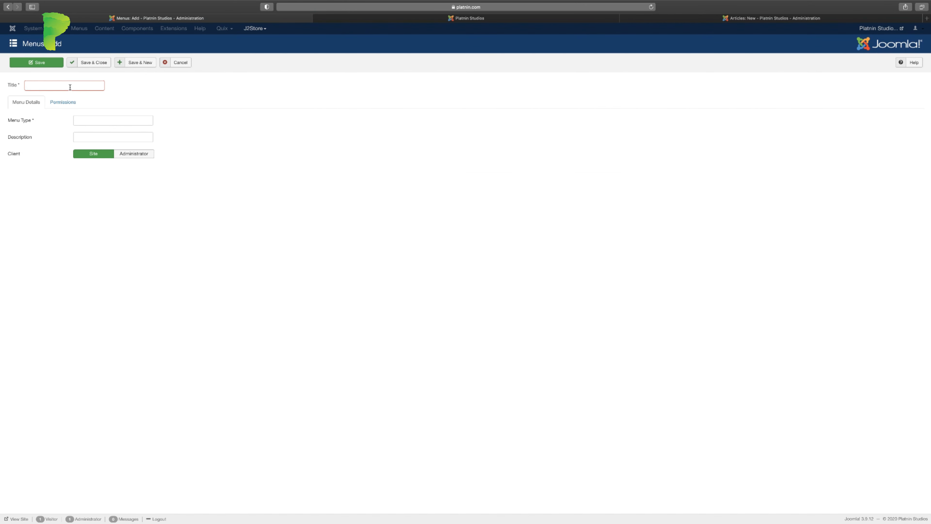
pyautogui.write('Training')
pyautogui.click(89, 120)
pyautogui.write('train')
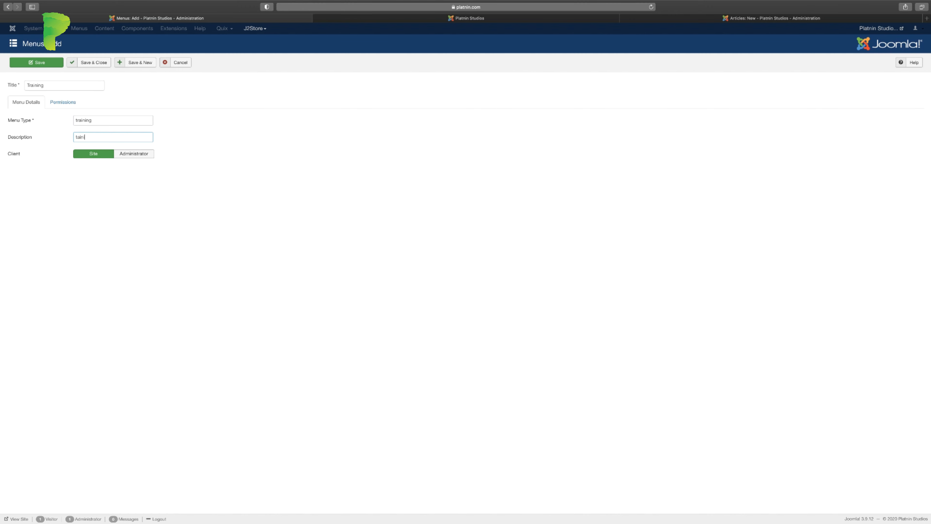
pyautogui.write('ng')
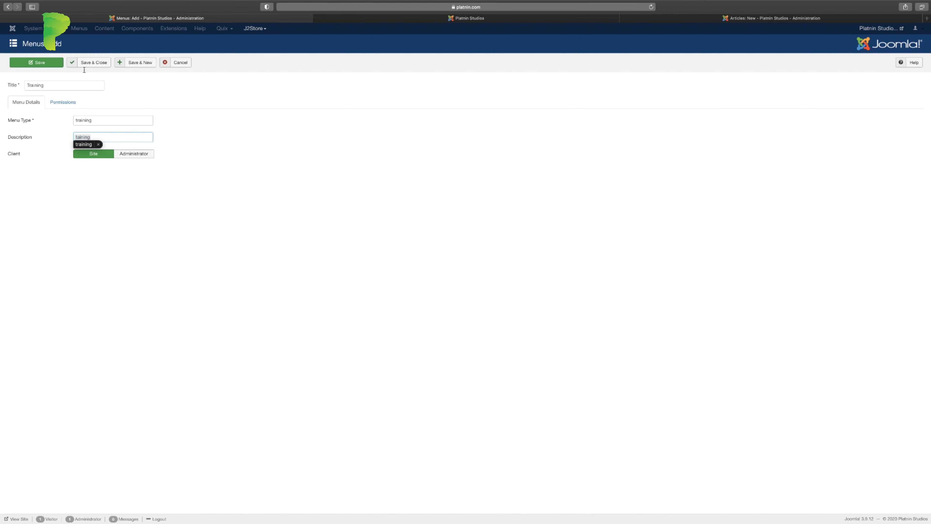
pyautogui.click(85, 144)
pyautogui.click(87, 64)
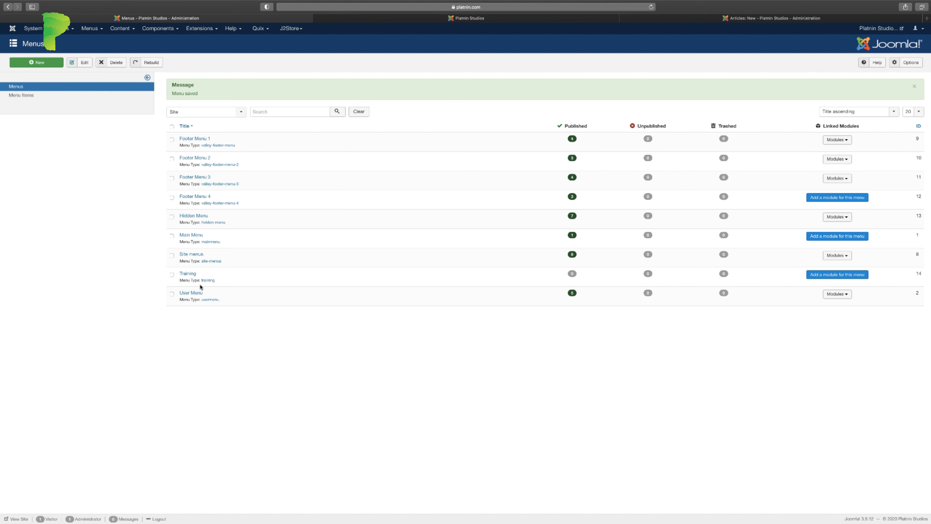
pyautogui.click(188, 273)
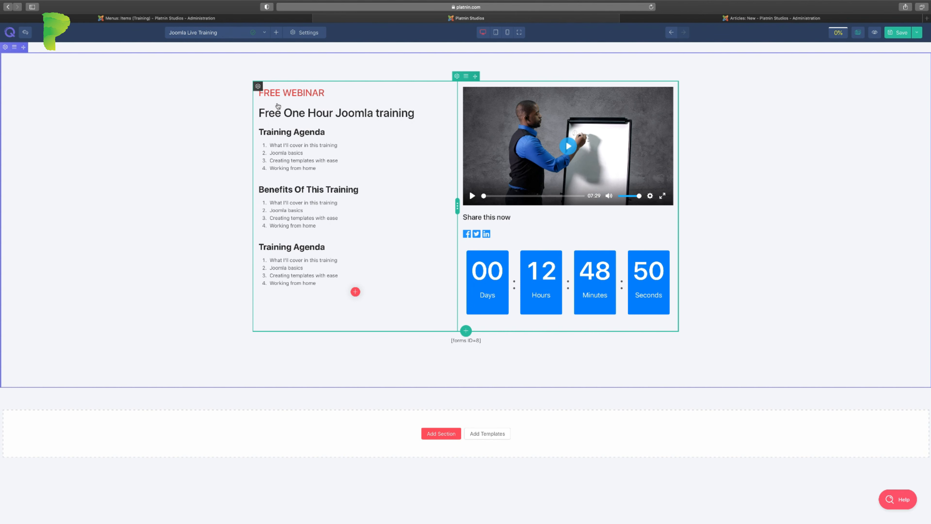
pyautogui.click(264, 32)
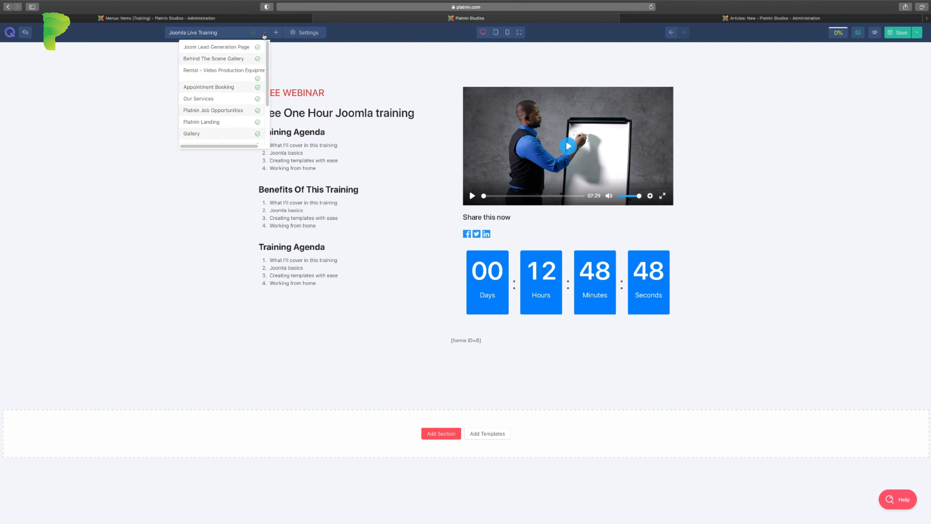
pyautogui.click(315, 33)
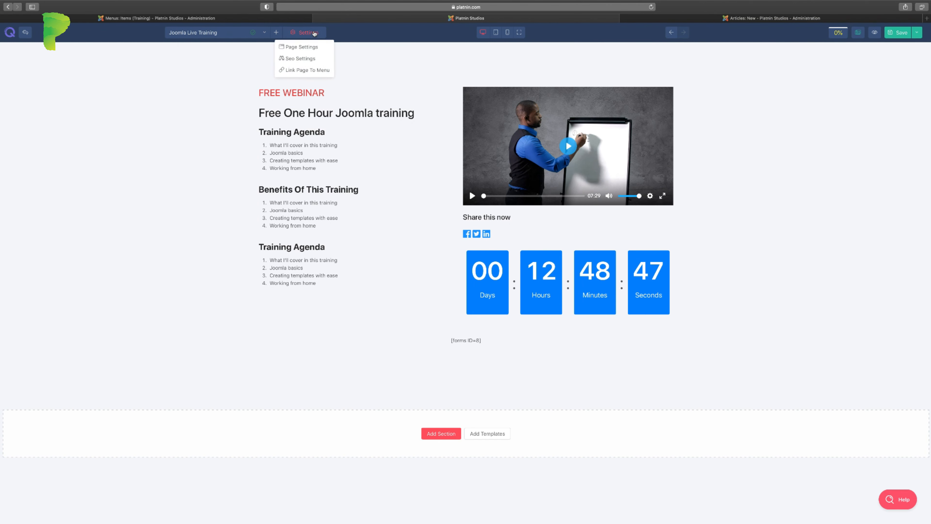
pyautogui.click(265, 32)
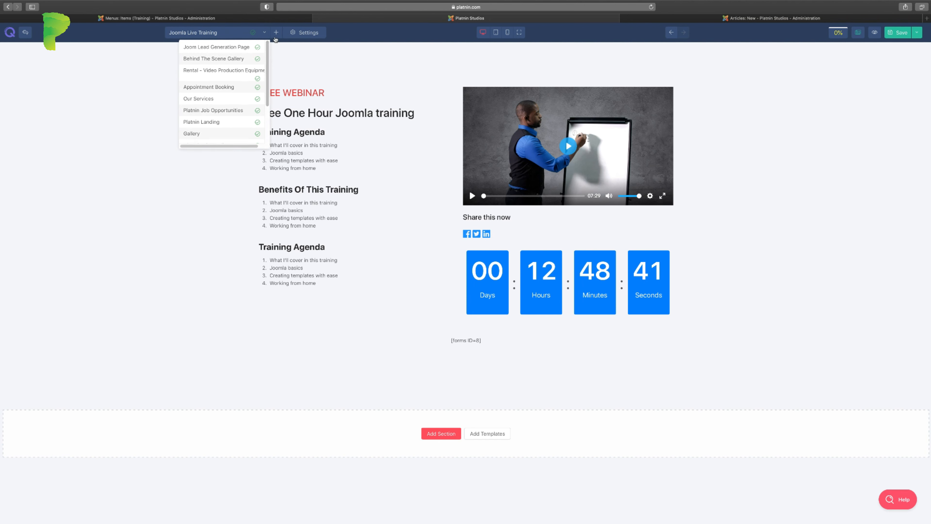
pyautogui.click(300, 33)
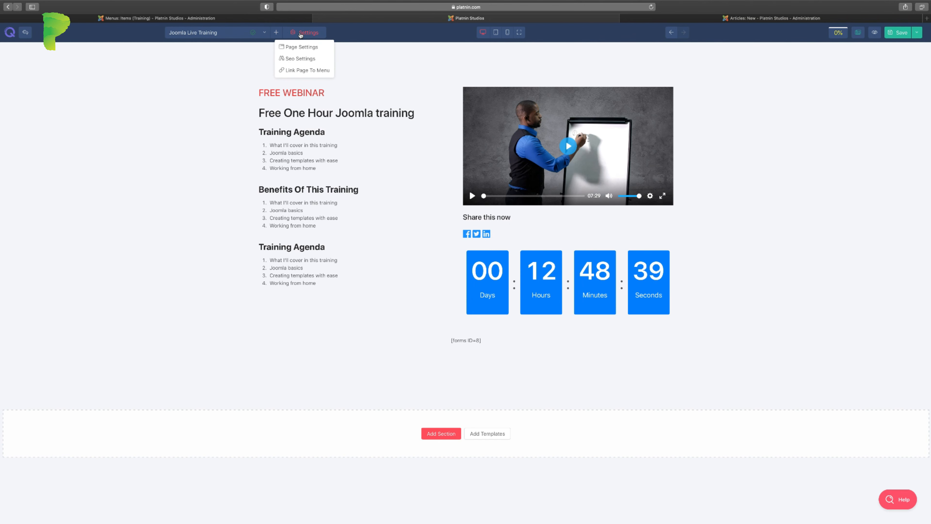
pyautogui.click(300, 71)
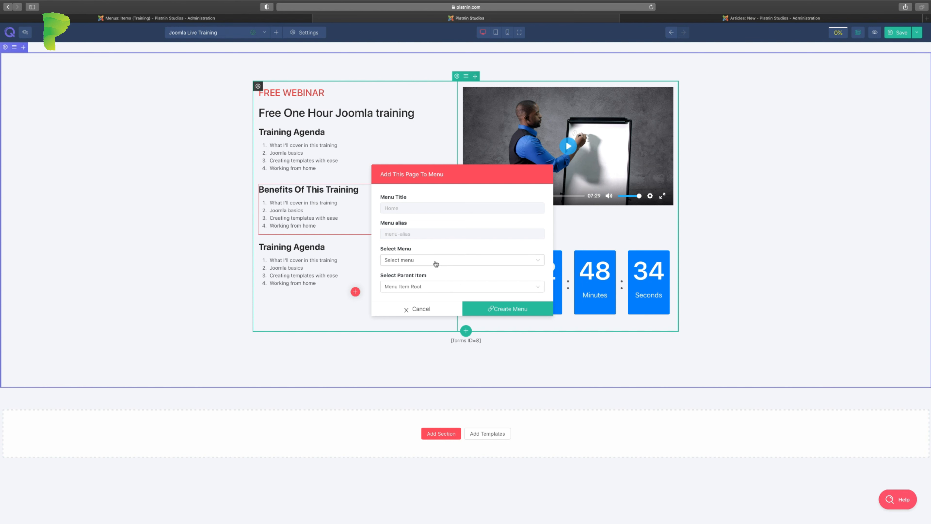
pyautogui.click(403, 262)
pyautogui.scroll(-1, 441, 333)
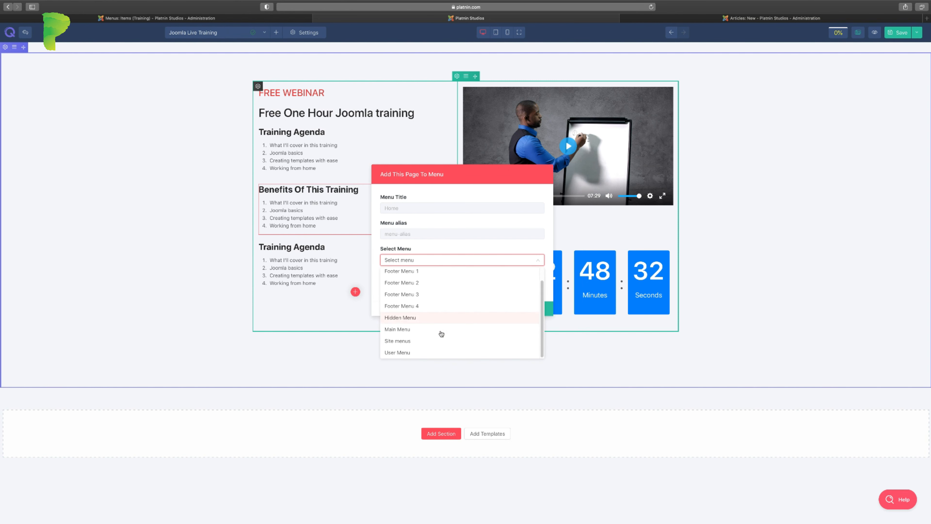
pyautogui.scroll(1, 438, 332)
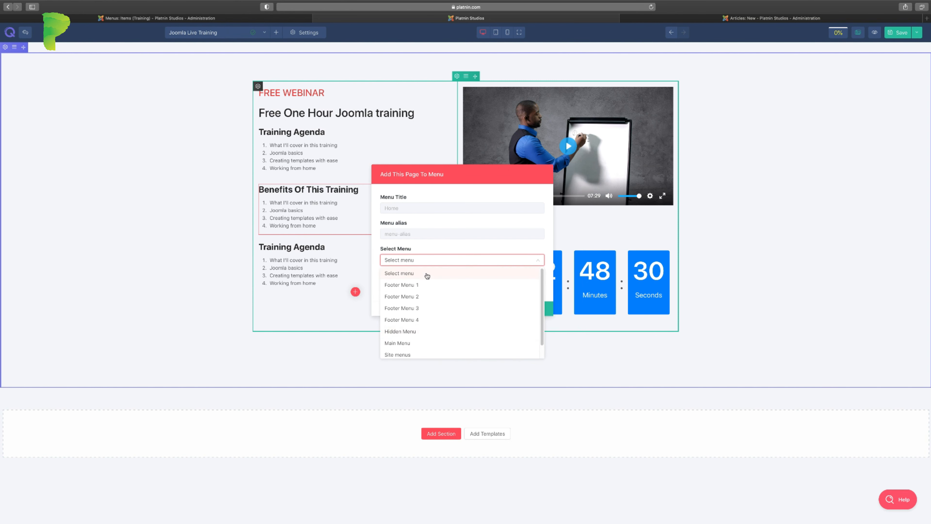
pyautogui.scroll(-1, 439, 344)
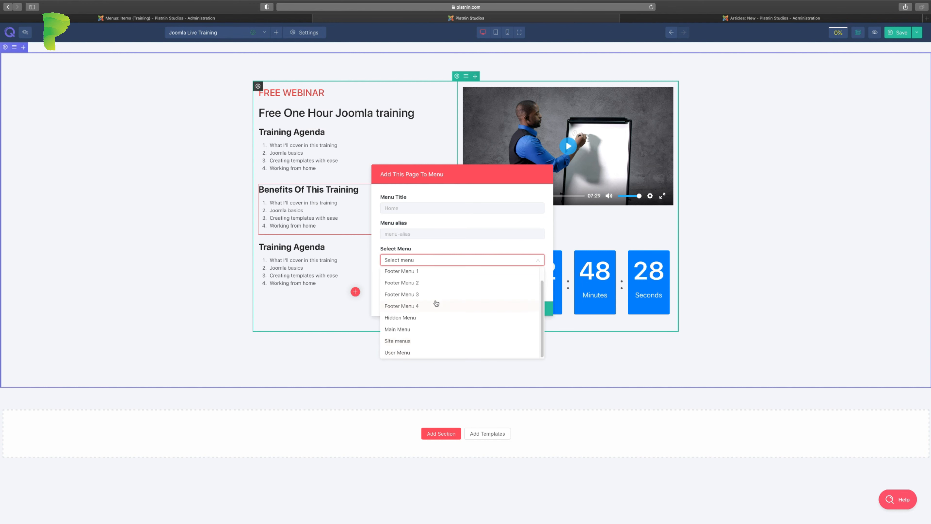
pyautogui.scroll(1, 442, 339)
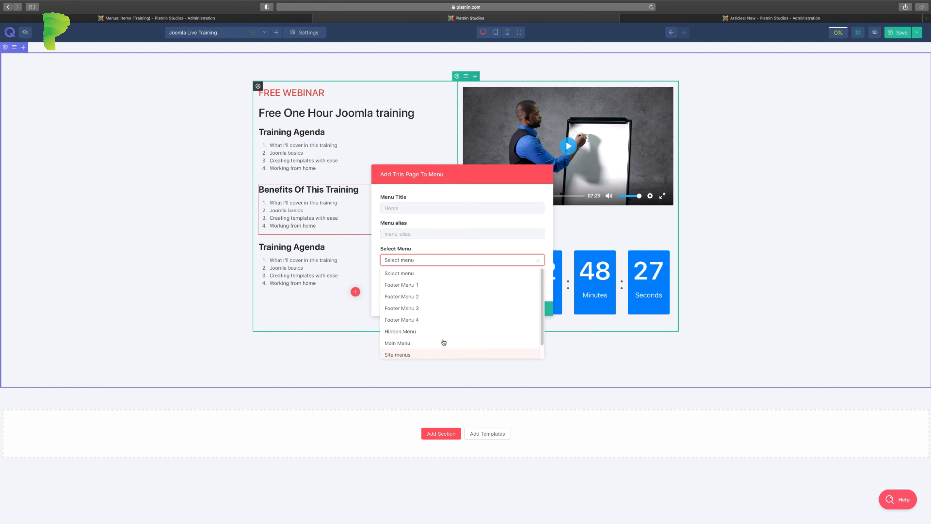
pyautogui.click(461, 244)
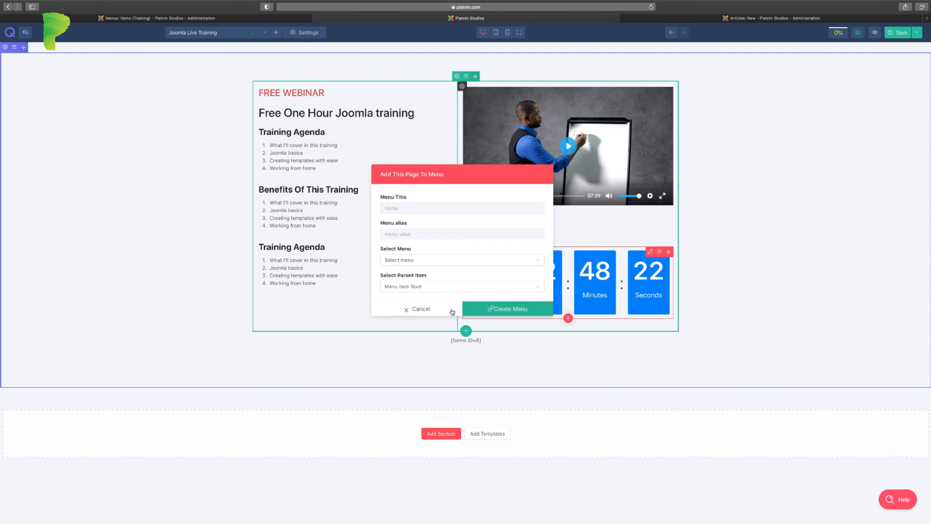
pyautogui.click(425, 309)
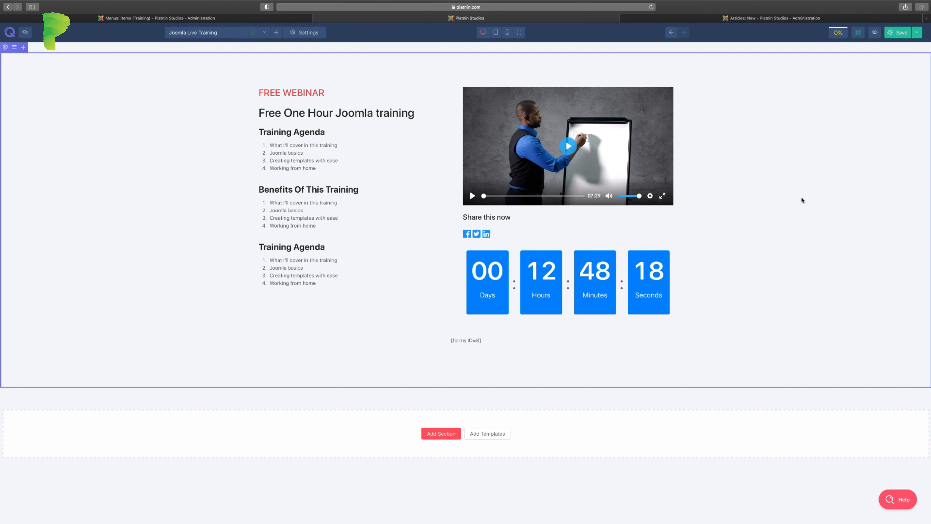
# Step: Reload the Joomla Live Training editor, start linking the page to a menu, and choose the Training menu
pyautogui.click(651, 7)
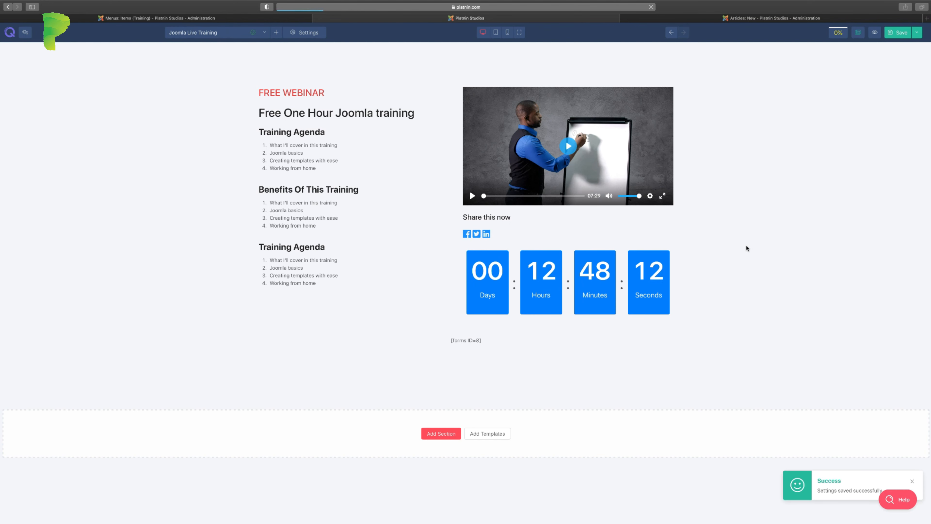
pyautogui.click(304, 33)
pyautogui.click(304, 68)
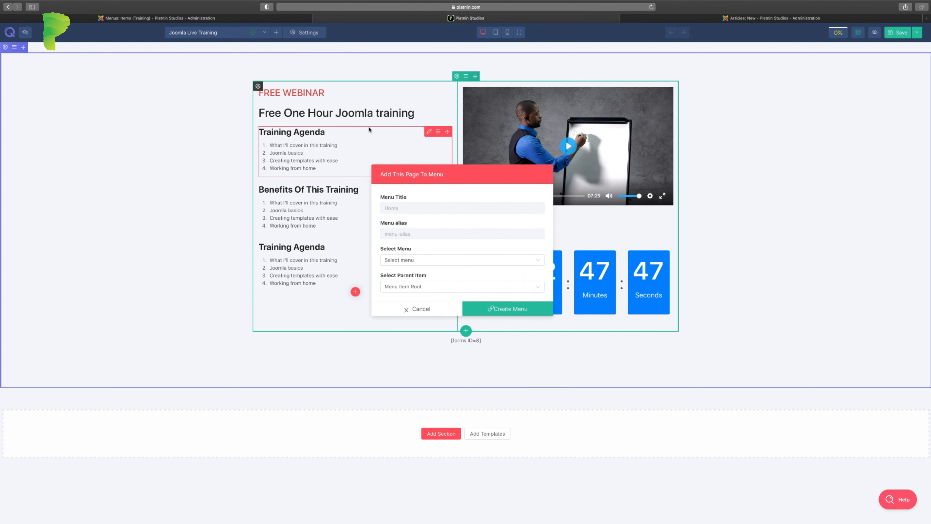
pyautogui.click(442, 260)
pyautogui.scroll(-1, 432, 329)
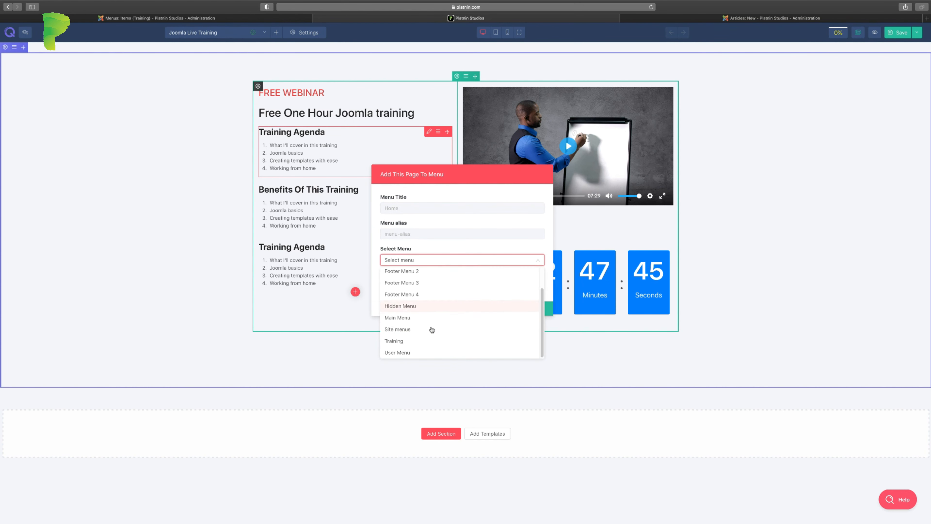
pyautogui.click(412, 340)
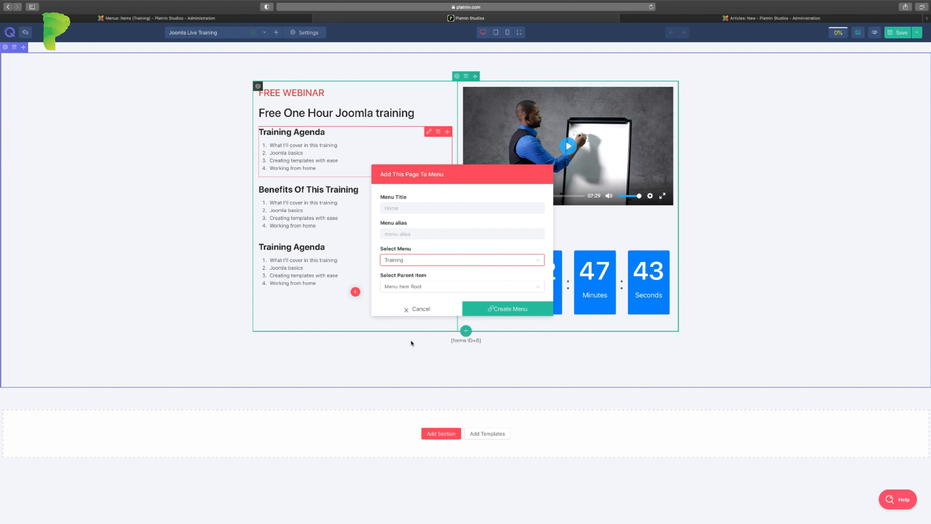
# Step: Create the page's menu item titled "Joomla Training" with alias "Joomla-training" and visit the linked page
pyautogui.click(421, 208)
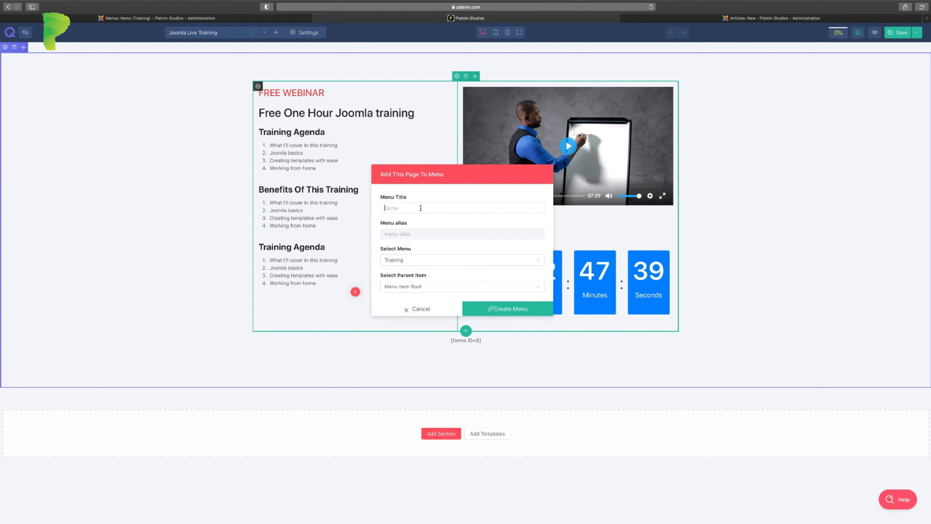
pyautogui.write('Joomla Training')
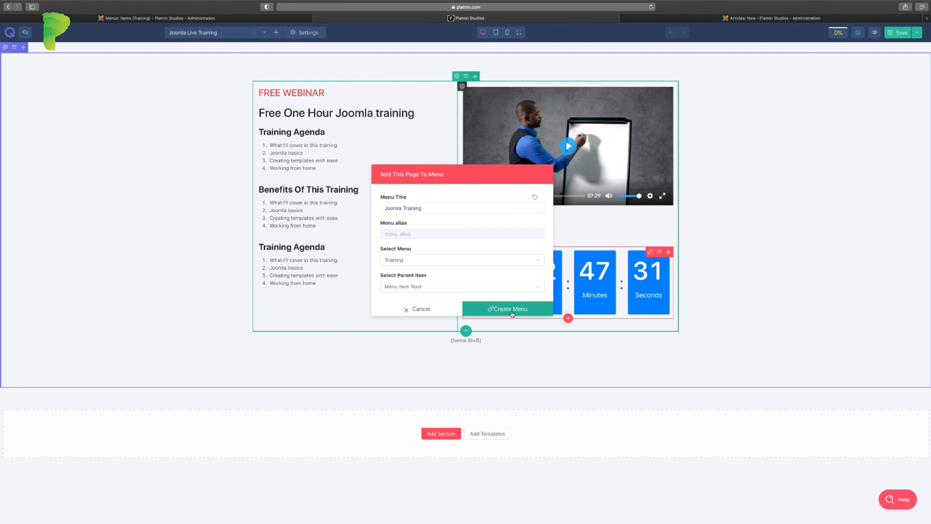
pyautogui.click(467, 287)
pyautogui.click(469, 270)
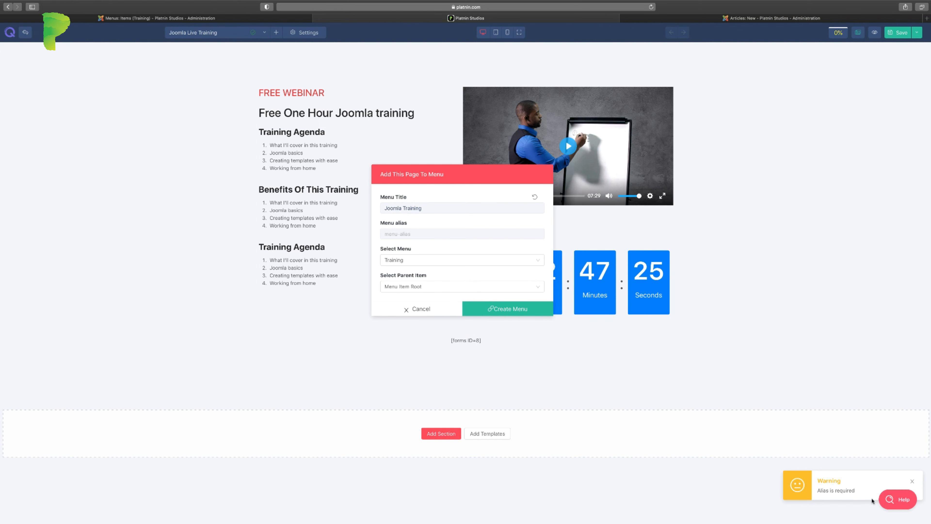
pyautogui.click(423, 233)
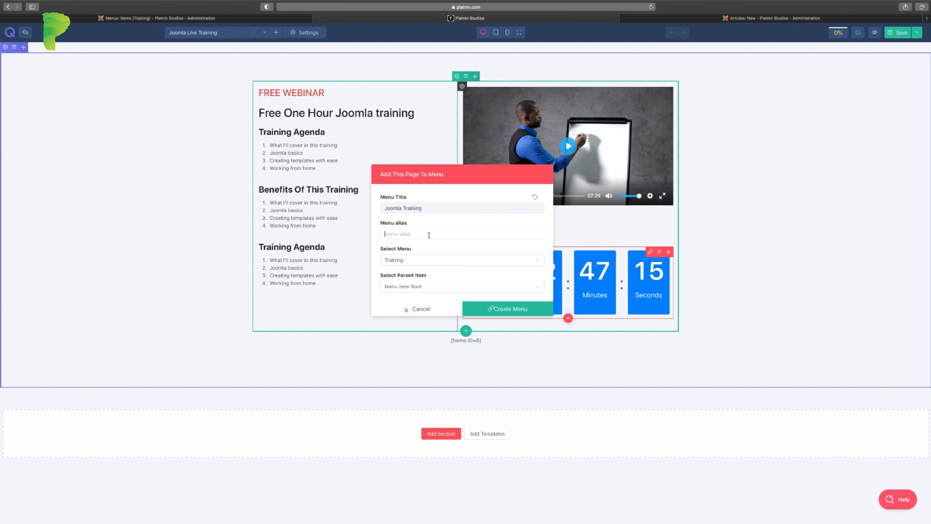
pyautogui.write('joomla-training')
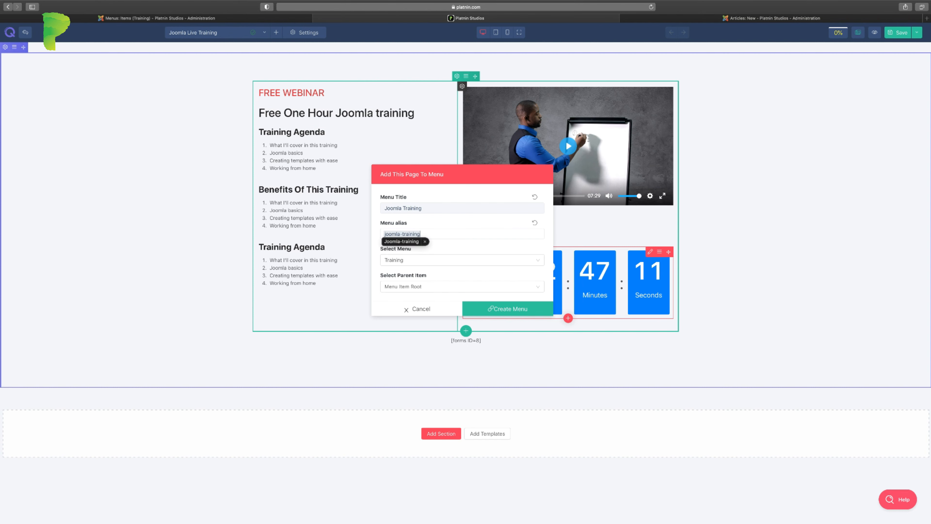
pyautogui.click(439, 218)
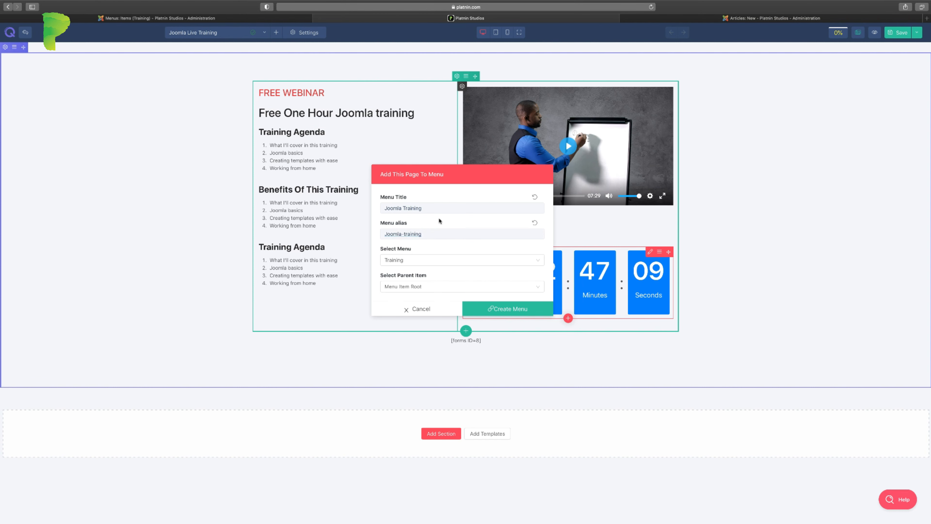
pyautogui.click(516, 311)
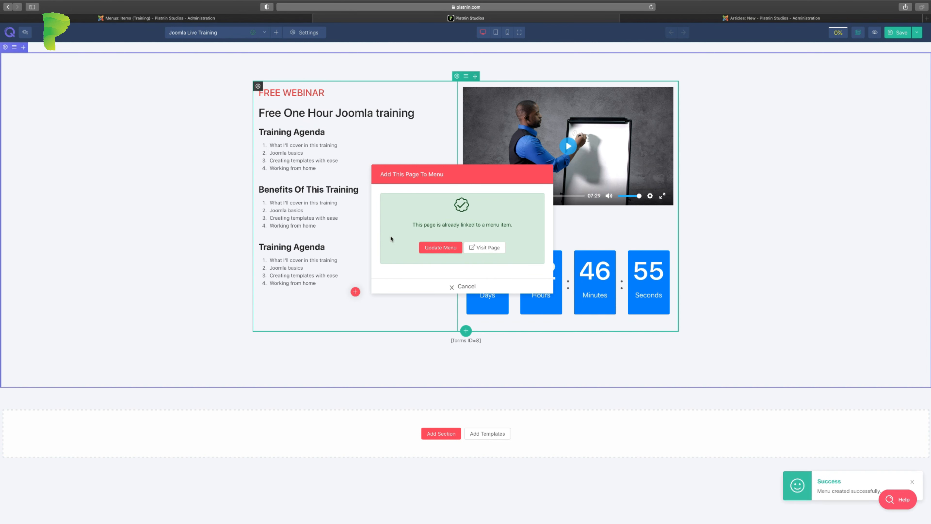
pyautogui.click(484, 247)
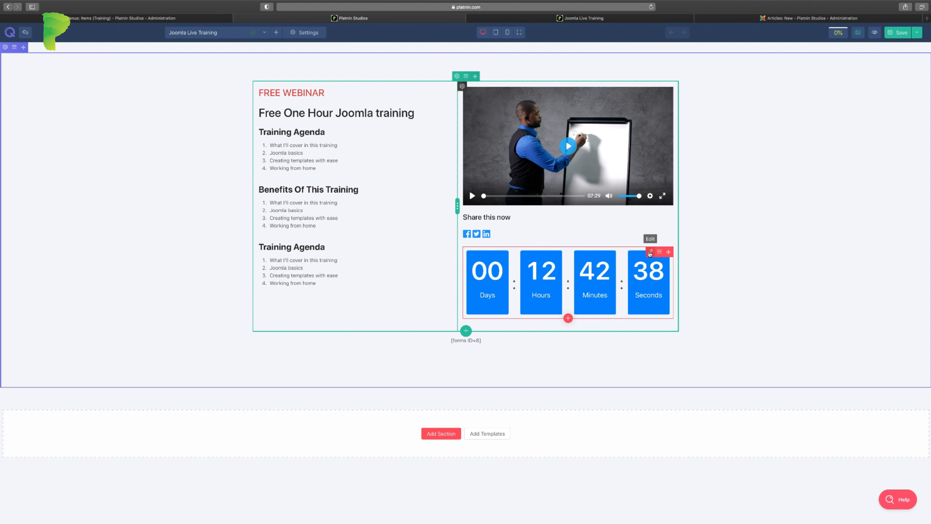
# Step: Back in the page editor, examine the Countdown element's advanced spacing, background, border and box shadow settings
pyautogui.click(650, 252)
pyautogui.click(452, 192)
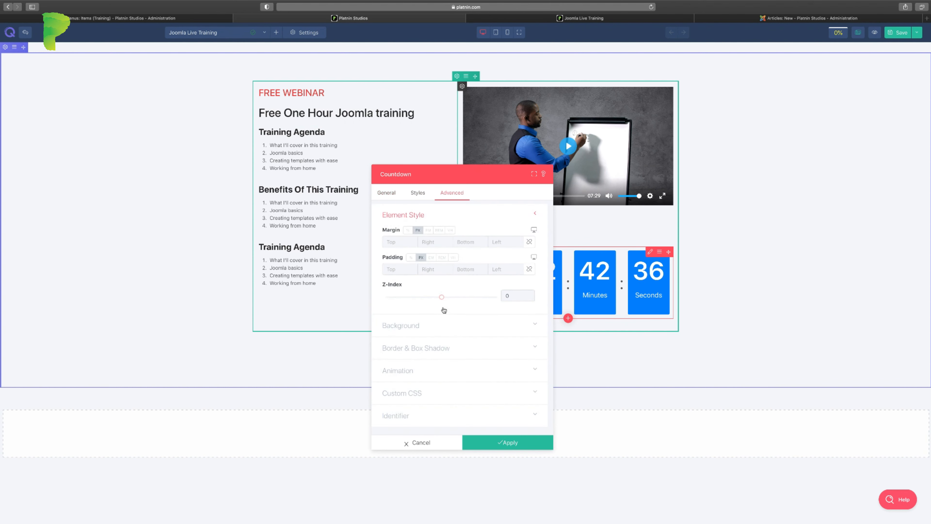
pyautogui.click(444, 324)
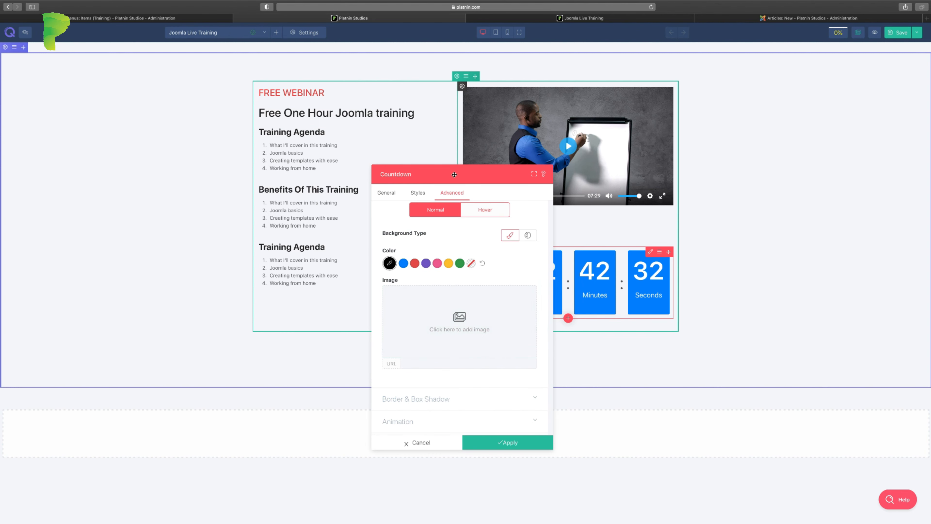
pyautogui.moveTo(454, 174); pyautogui.dragTo(318, 148)
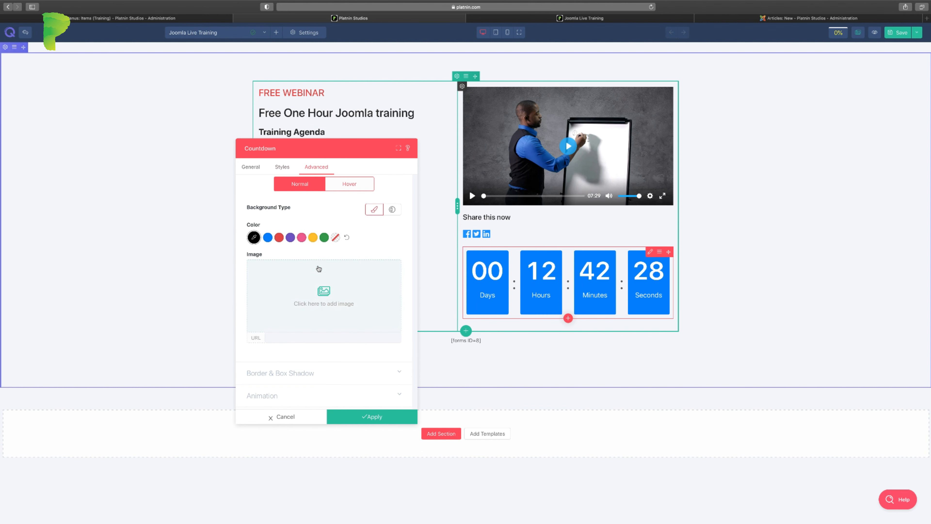
pyautogui.scroll(-2, 319, 268)
pyautogui.click(324, 321)
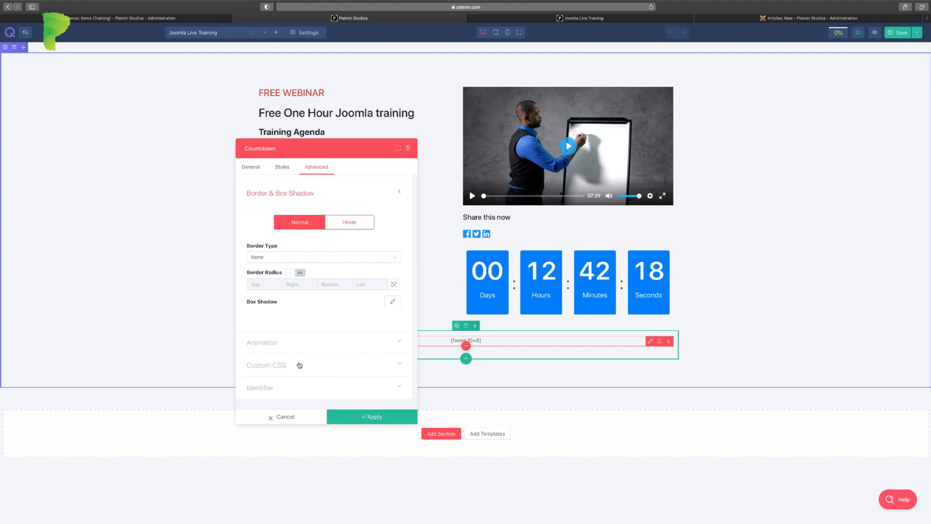
pyautogui.scroll(3, 302, 326)
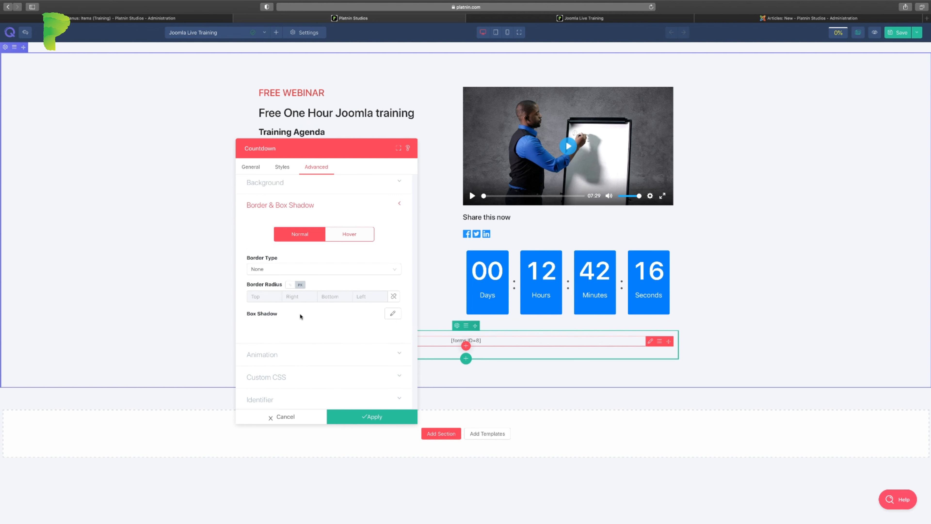
pyautogui.click(289, 192)
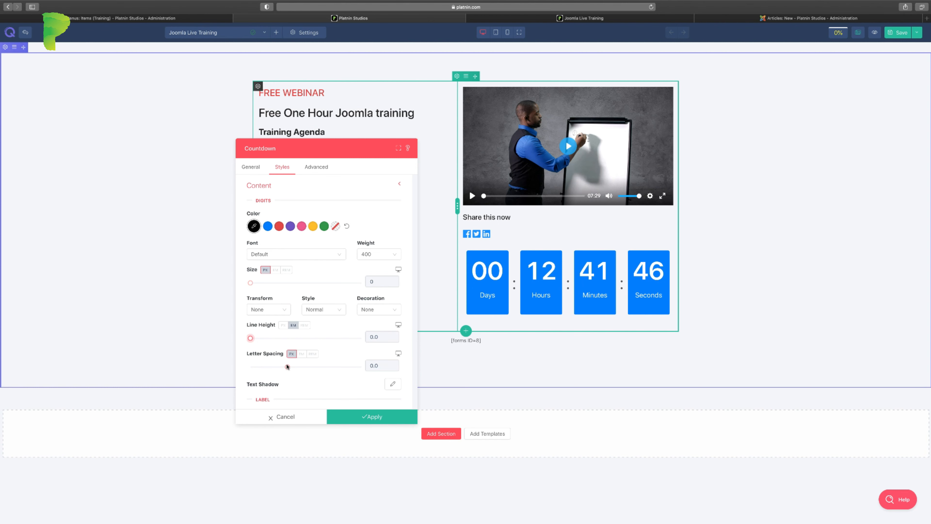
# Step: Check the line height options for the countdown digits with the tablet layout shown
pyautogui.moveTo(250, 338)
pyautogui.mouseDown()
pyautogui.moveTo(277, 341)
pyautogui.moveTo(248, 340)
pyautogui.mouseUp()
pyautogui.click(399, 325)
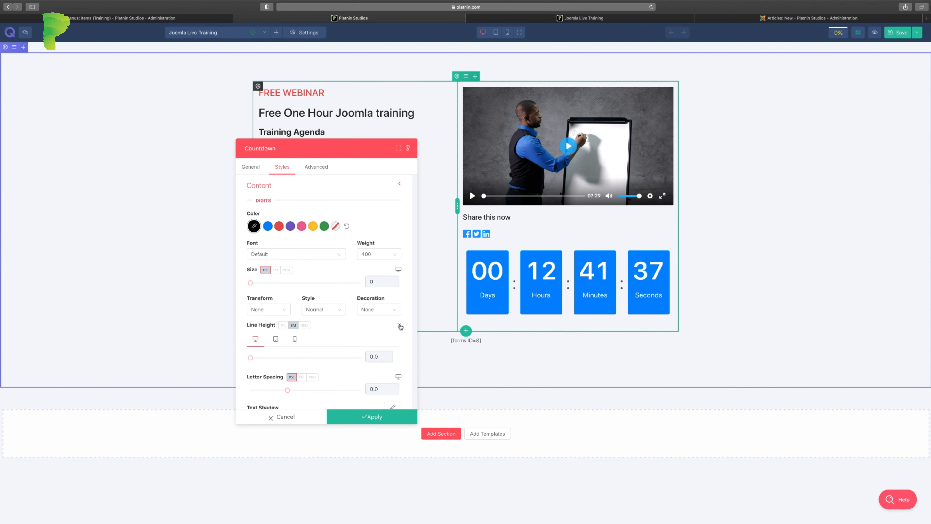
pyautogui.click(276, 339)
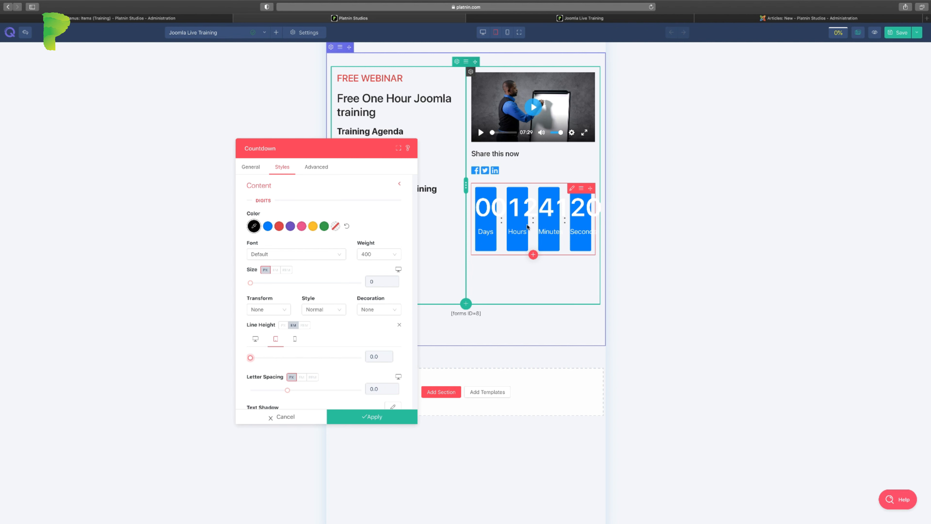
# Step: Try hiding the days in the countdown, turn them back on and apply the Countdown element's settings
pyautogui.click(256, 170)
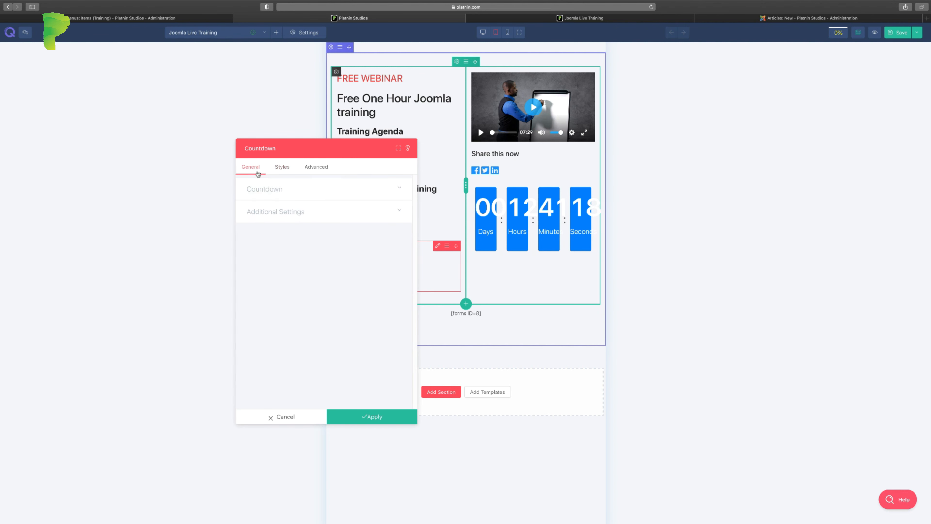
pyautogui.click(265, 191)
pyautogui.click(257, 243)
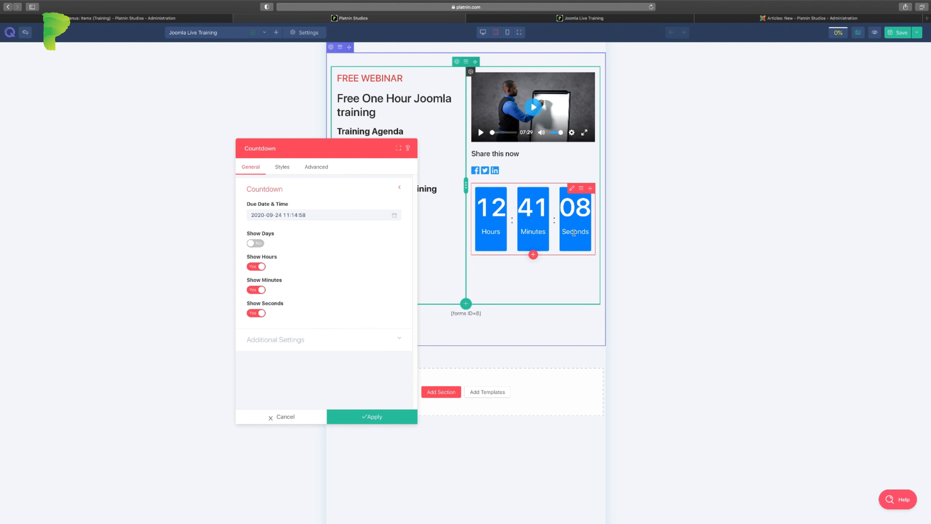
pyautogui.click(256, 243)
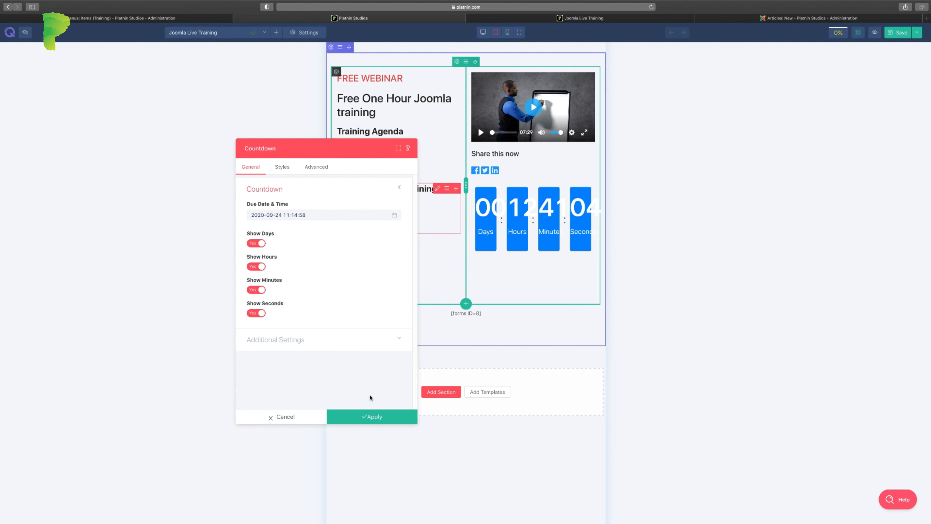
pyautogui.click(386, 418)
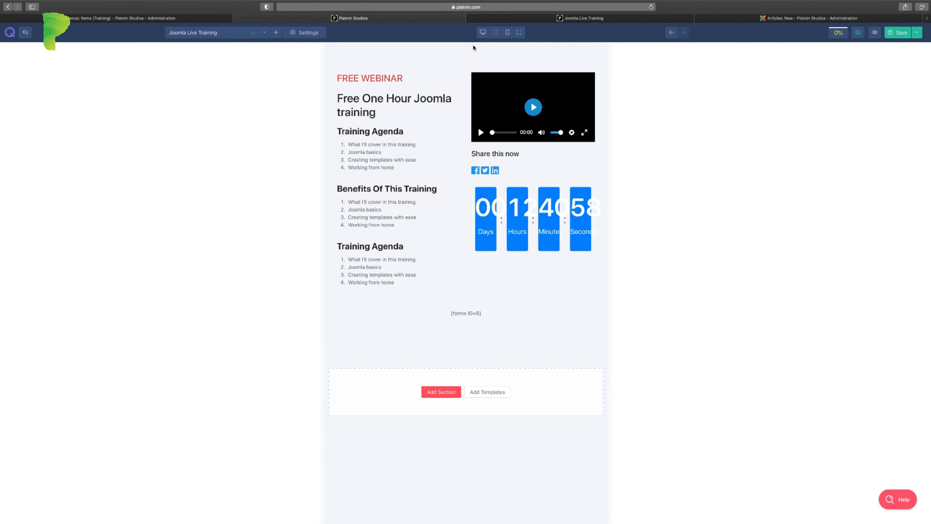
# Step: Return to the desktop layout and narrow the agenda text column to about a third of the row's width
pyautogui.click(483, 32)
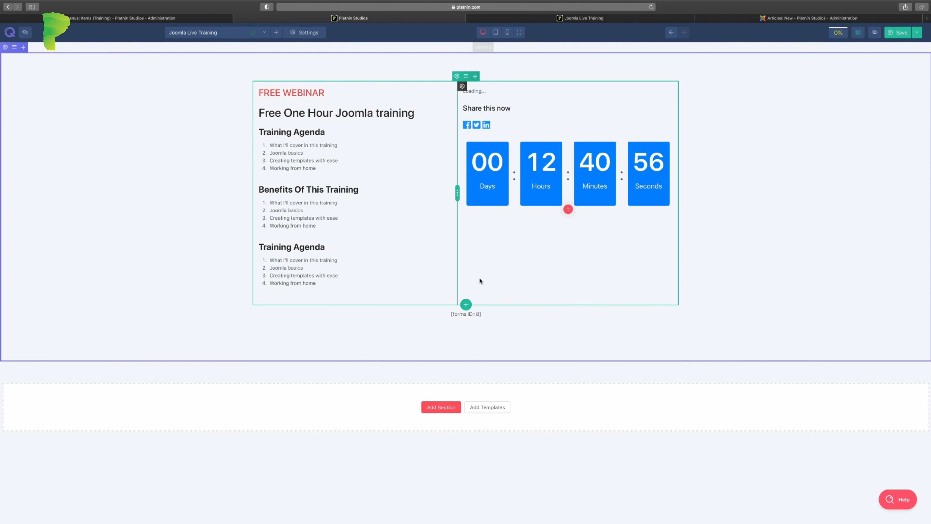
pyautogui.moveTo(457, 205); pyautogui.dragTo(419, 208)
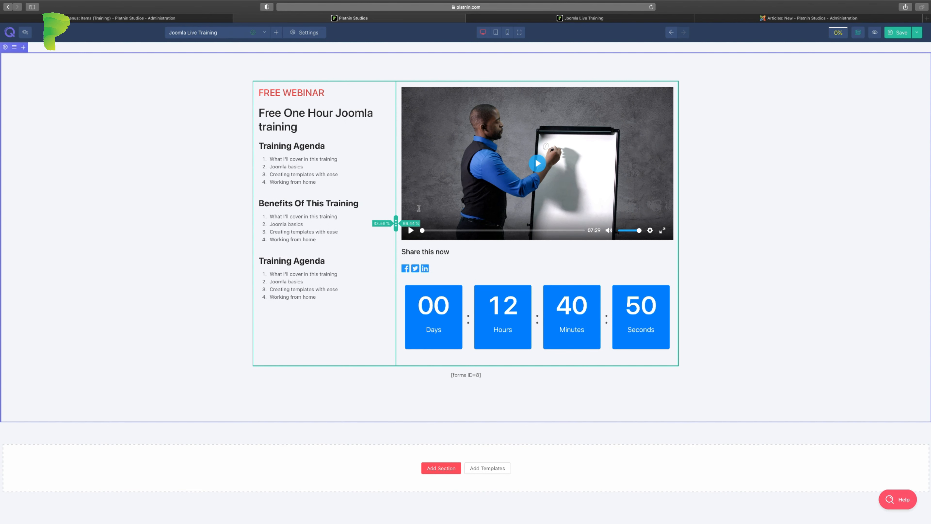
pyautogui.moveTo(419, 208); pyautogui.dragTo(420, 209)
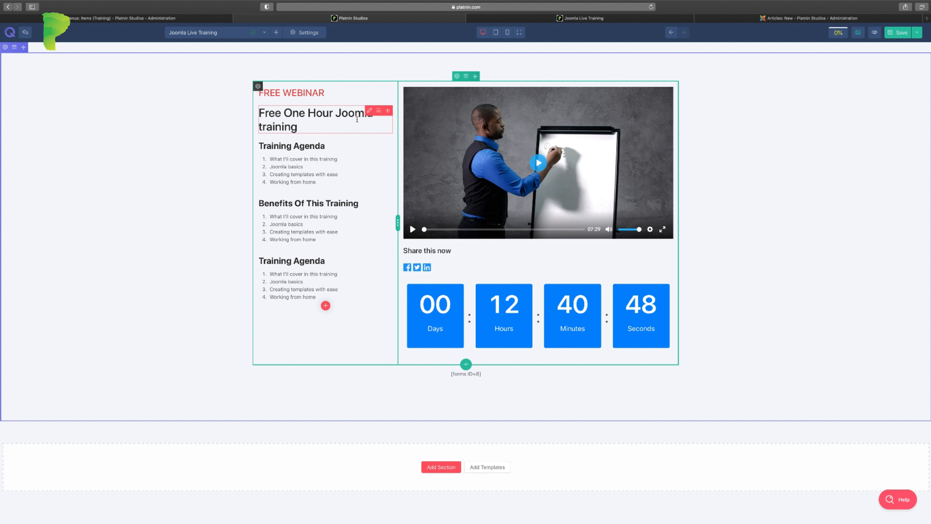
# Step: Shorten the main heading to "Free Joomla training", try the H1 tag, and apply the heading with H2
pyautogui.click(368, 111)
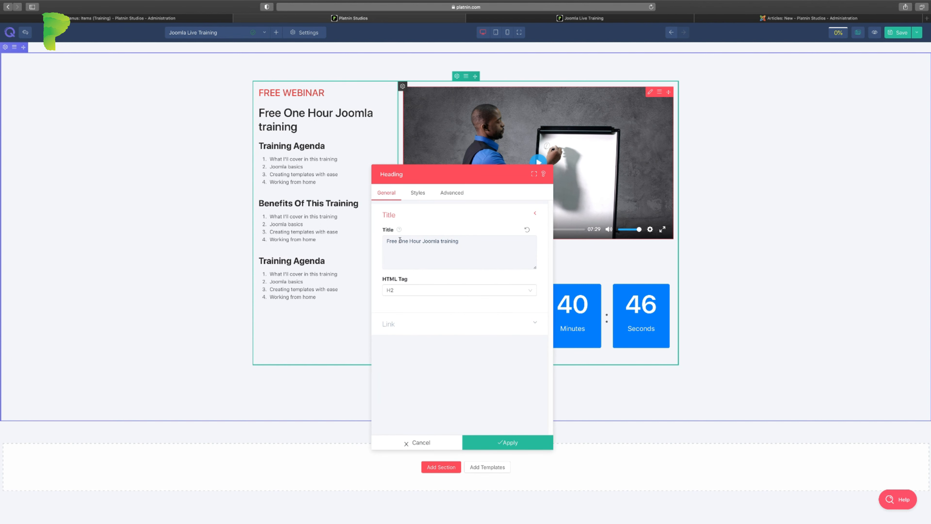
pyautogui.moveTo(398, 241); pyautogui.dragTo(414, 243)
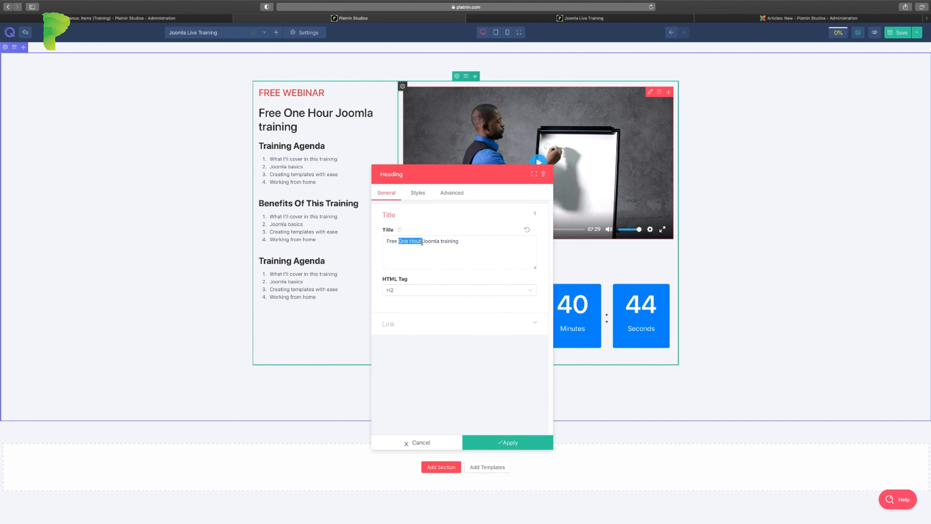
pyautogui.press('BackSpace')
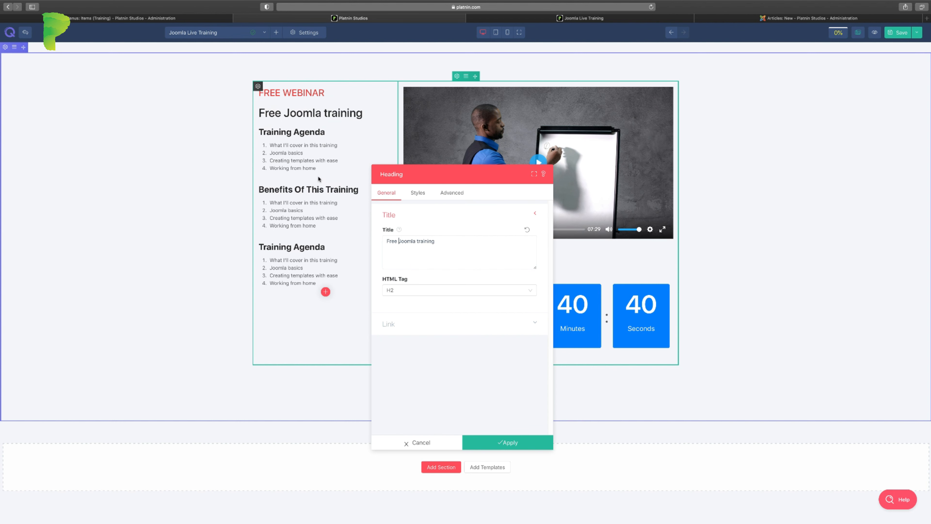
pyautogui.click(440, 292)
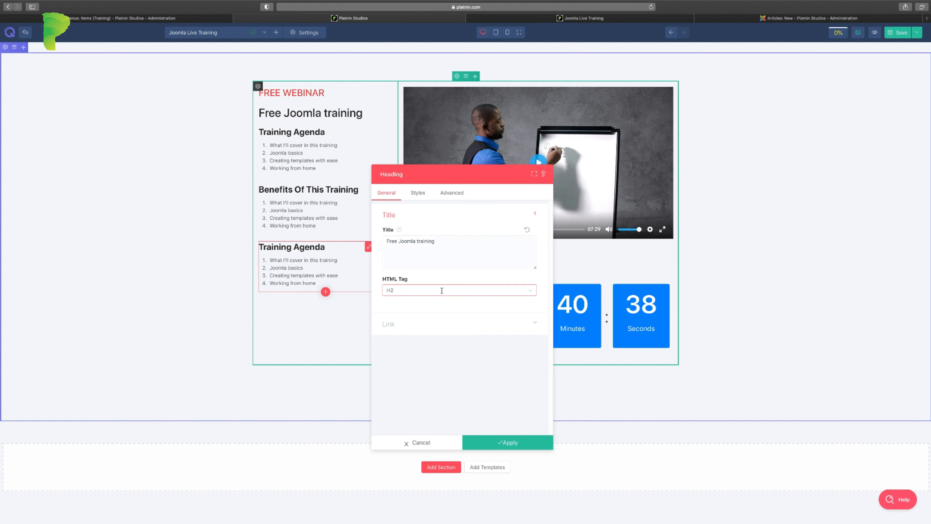
pyautogui.click(418, 300)
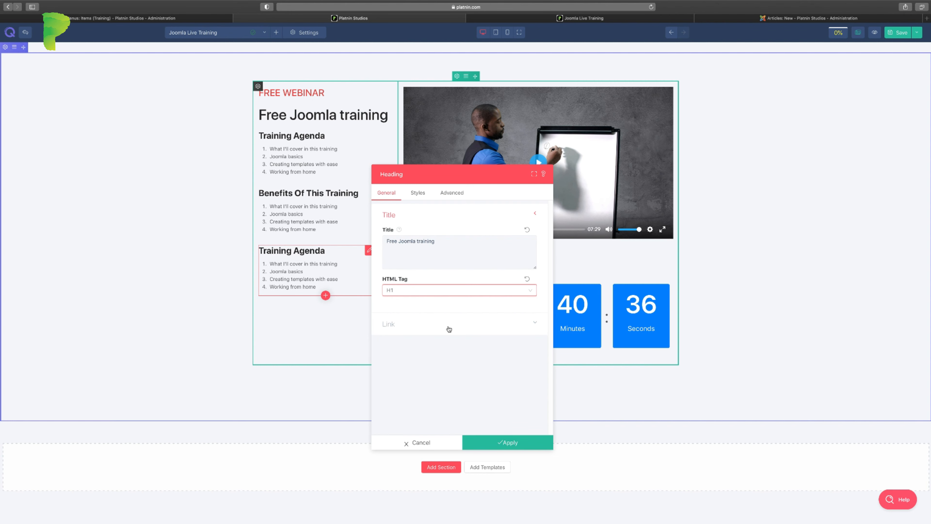
pyautogui.click(436, 294)
pyautogui.click(425, 322)
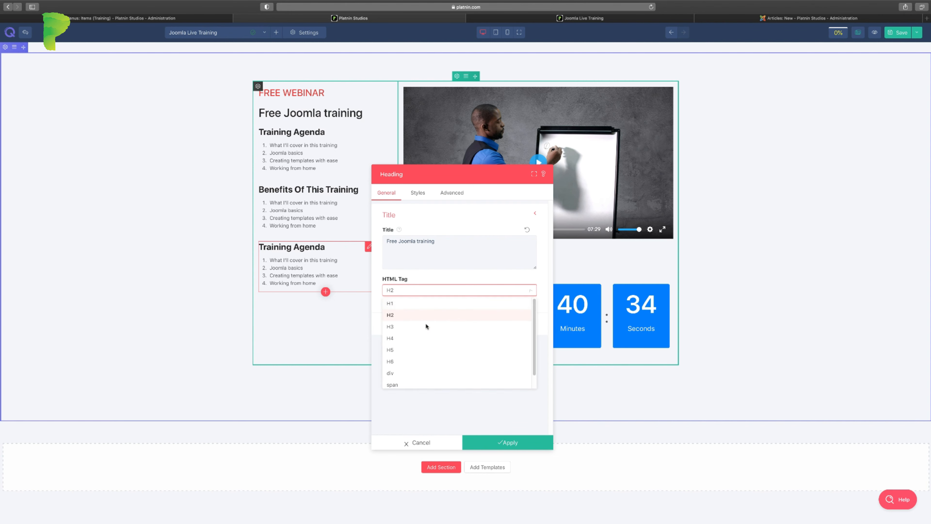
pyautogui.click(513, 443)
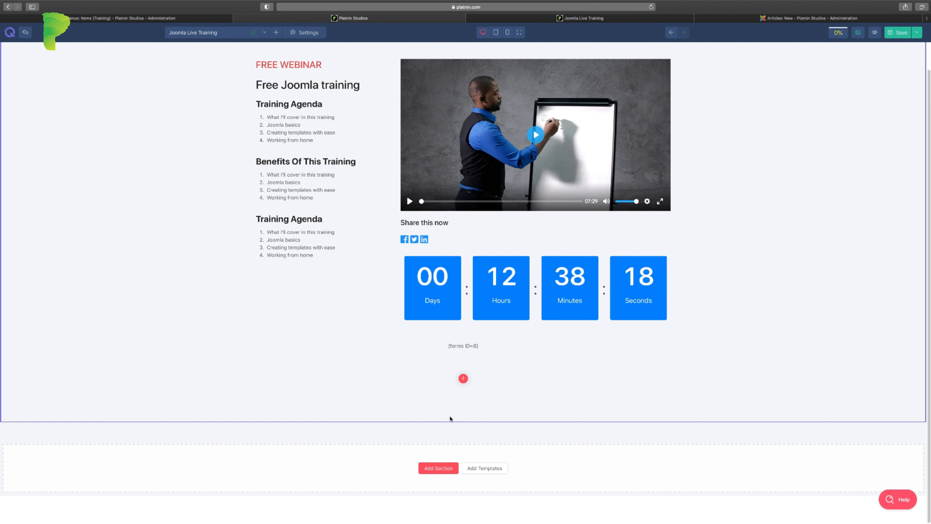
# Step: Add a new empty section below the section that holds the form
pyautogui.click(440, 465)
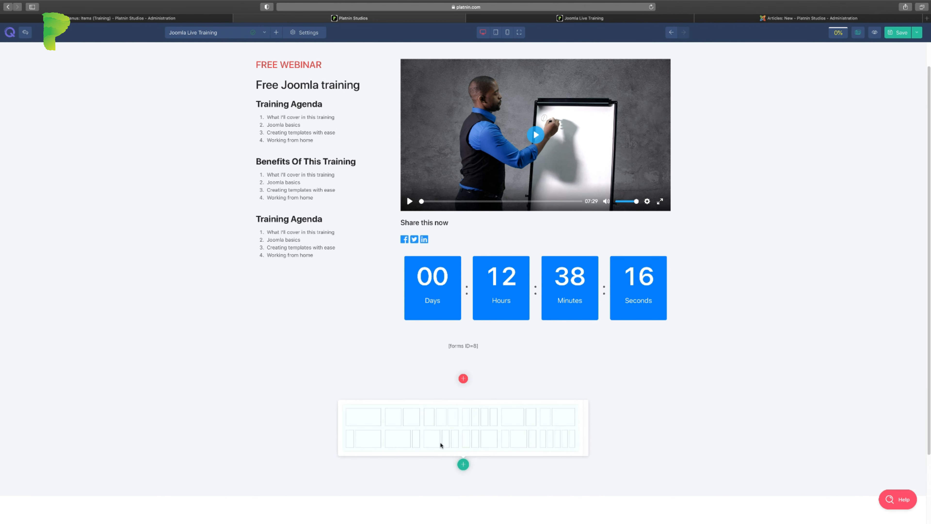
pyautogui.scroll(-1, 425, 386)
pyautogui.scroll(-2, 297, 410)
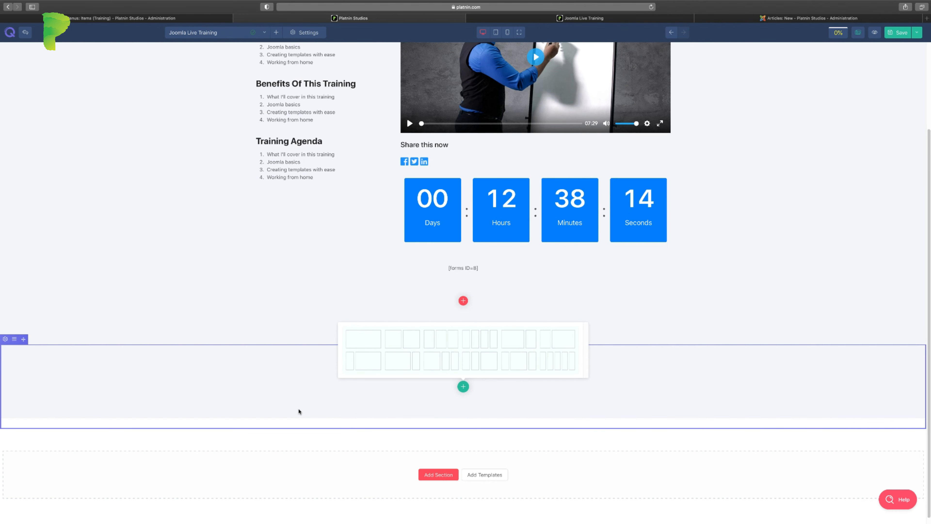
pyautogui.scroll(-1, 299, 411)
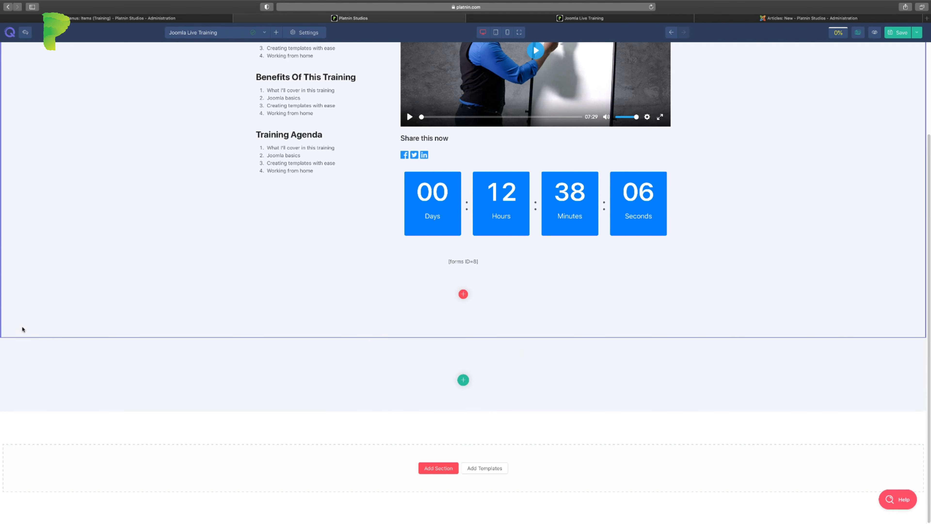
# Step: Give the new empty section a solid blue background colour and apply its settings
pyautogui.click(5, 332)
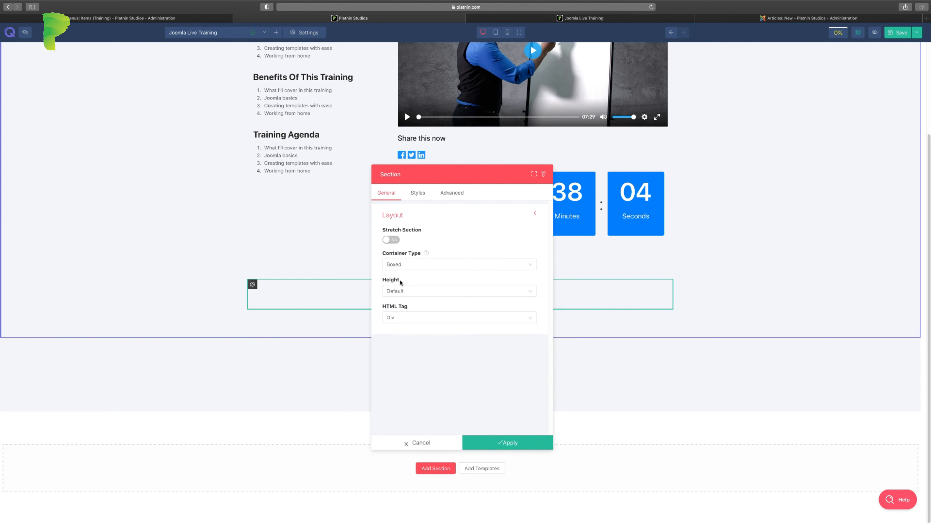
pyautogui.click(422, 198)
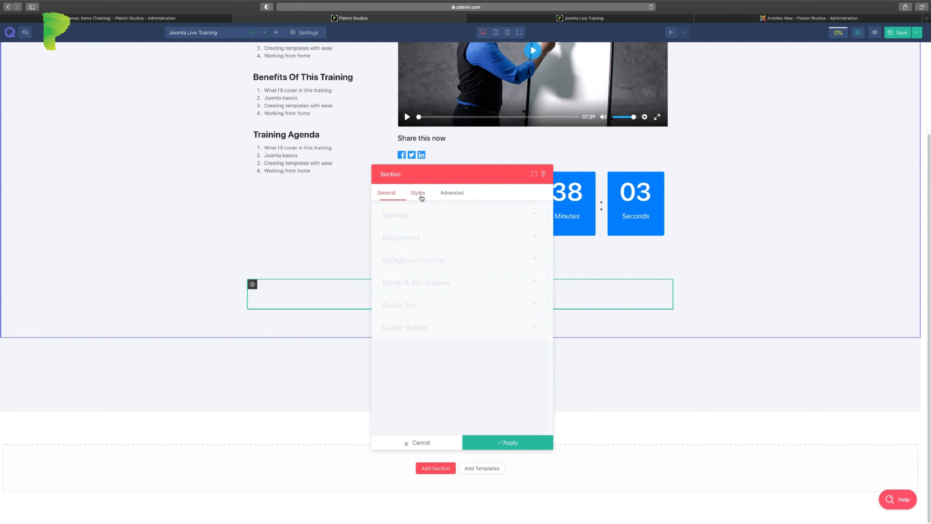
pyautogui.click(416, 237)
pyautogui.click(403, 320)
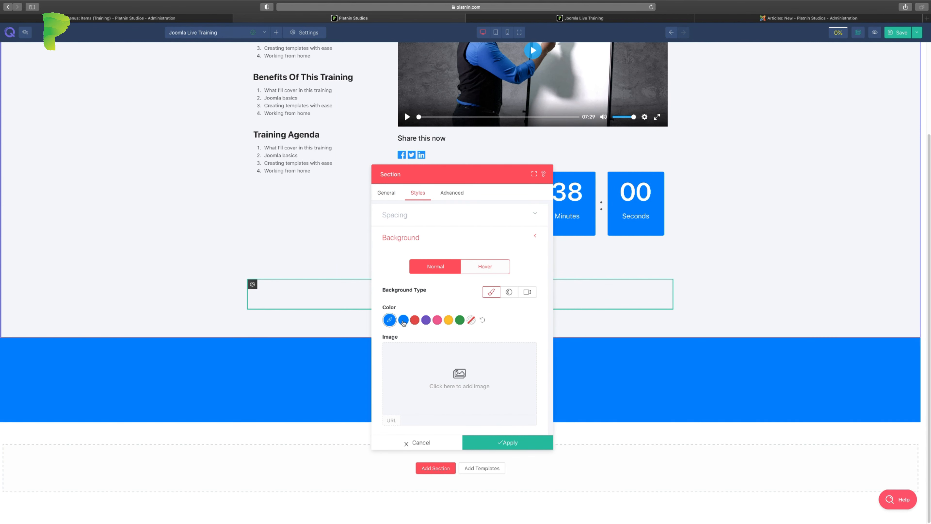
pyautogui.click(503, 443)
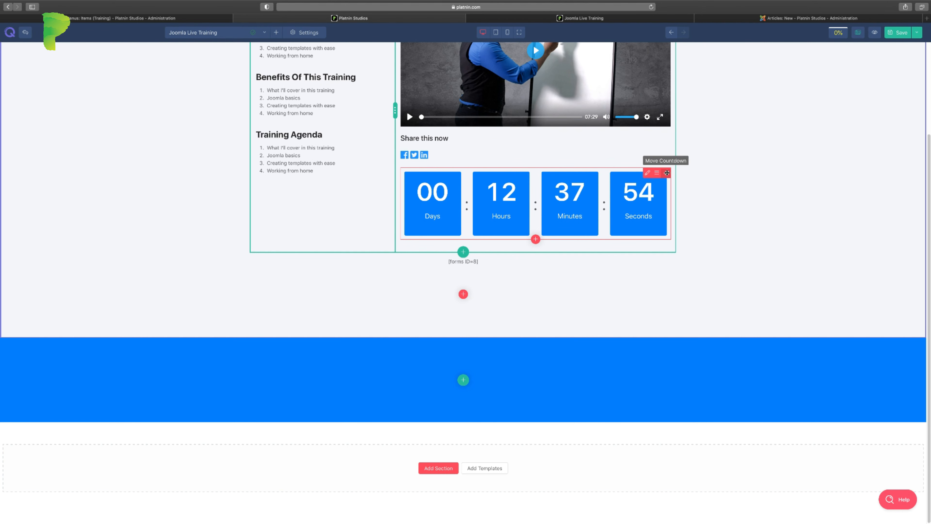
# Step: Add a single-column row to the blue section and move the countdown into it
pyautogui.moveTo(665, 173); pyautogui.dragTo(460, 383)
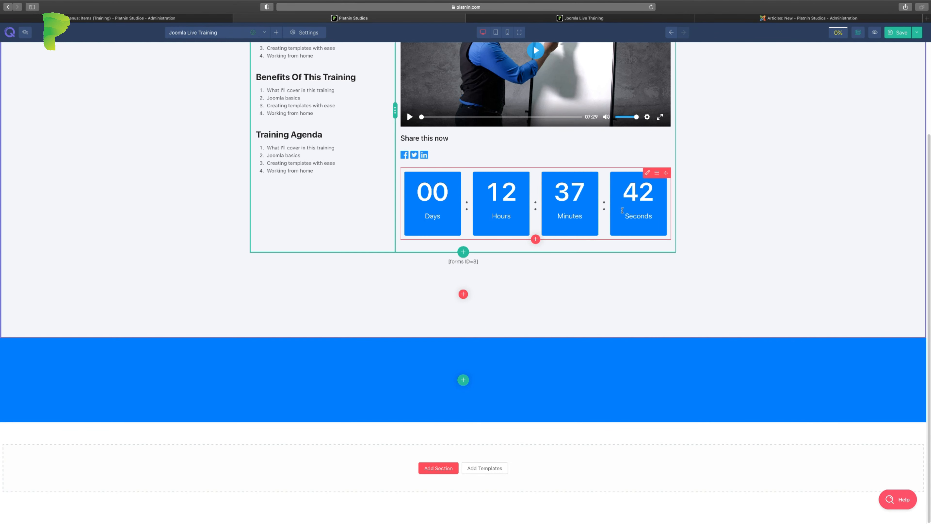
pyautogui.click(463, 381)
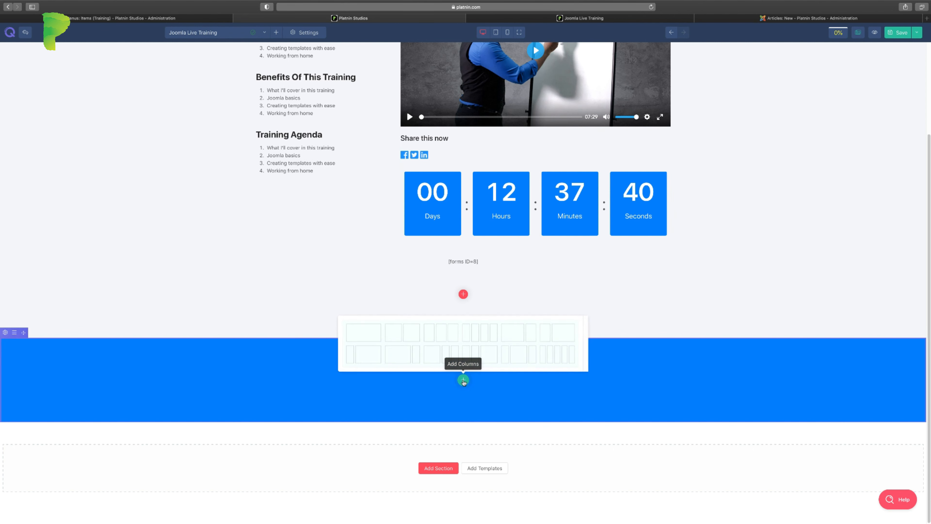
pyautogui.click(362, 334)
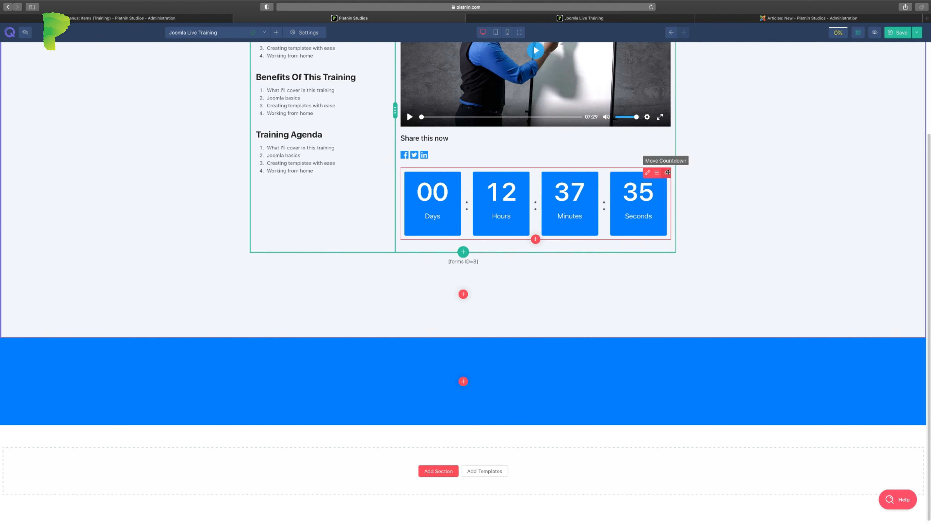
pyautogui.moveTo(666, 173); pyautogui.dragTo(473, 385)
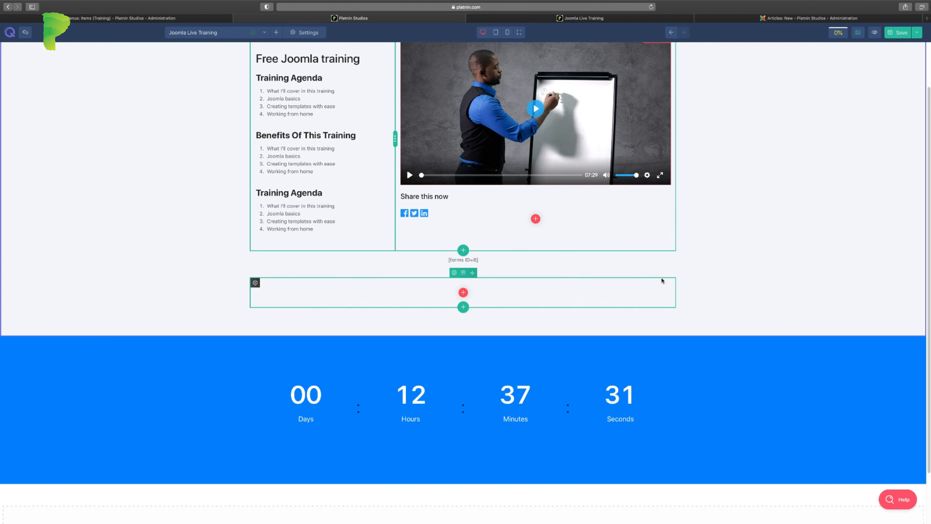
# Step: Delete the empty row between the form shortcode and the blue countdown section
pyautogui.scroll(-2, 742, 314)
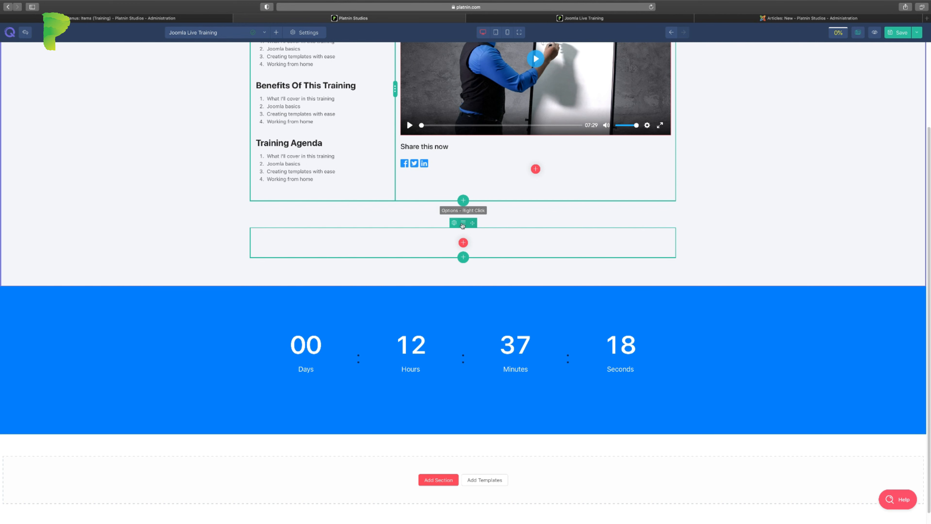
pyautogui.click(462, 223)
pyautogui.click(478, 320)
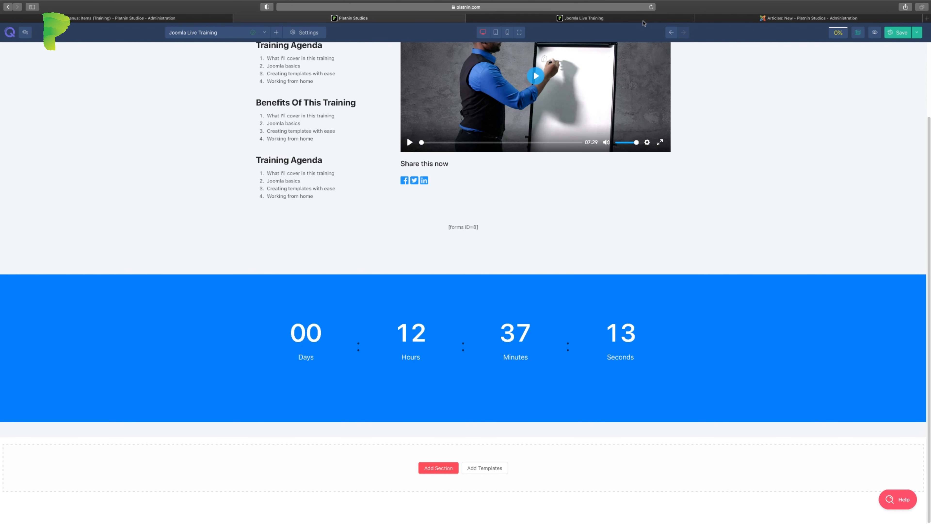
# Step: Save the page and replace the old preview with a fresh one, returning to the Quix editor
pyautogui.click(471, 18)
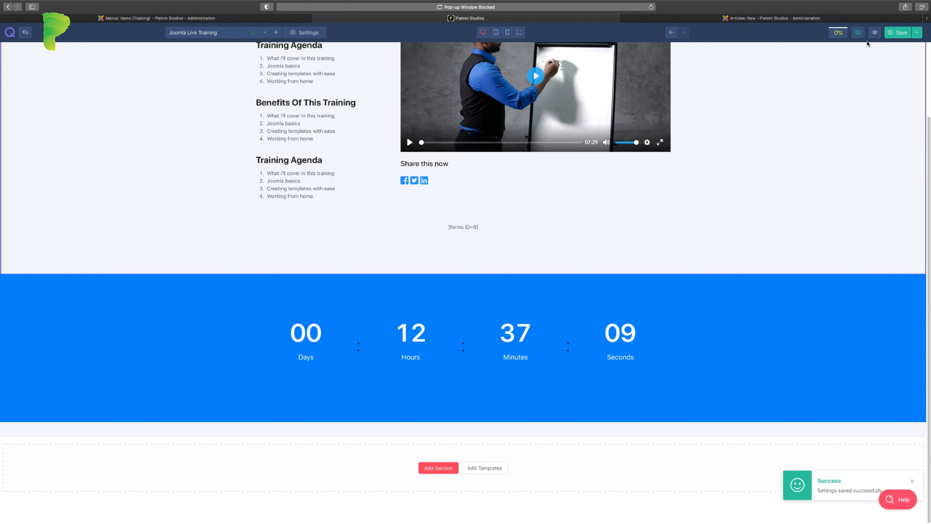
pyautogui.click(875, 32)
pyautogui.click(395, 18)
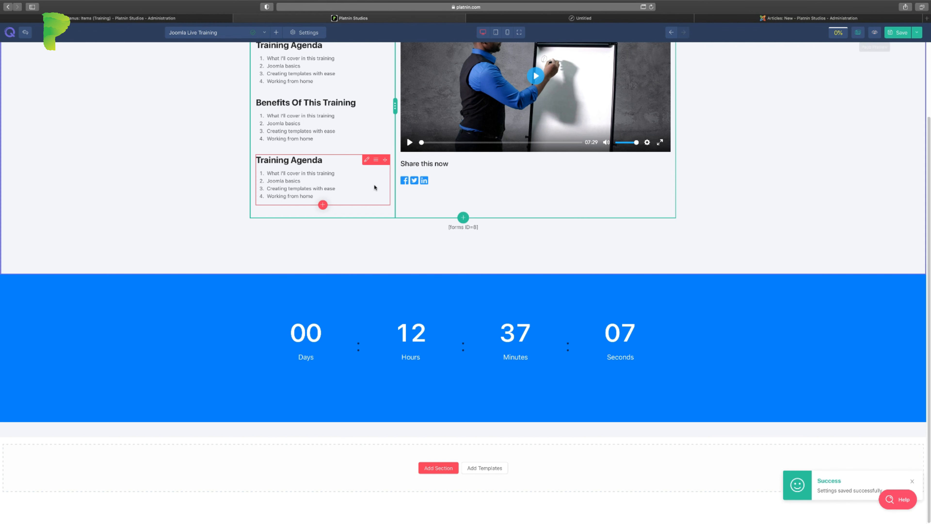
pyautogui.scroll(3, 669, 283)
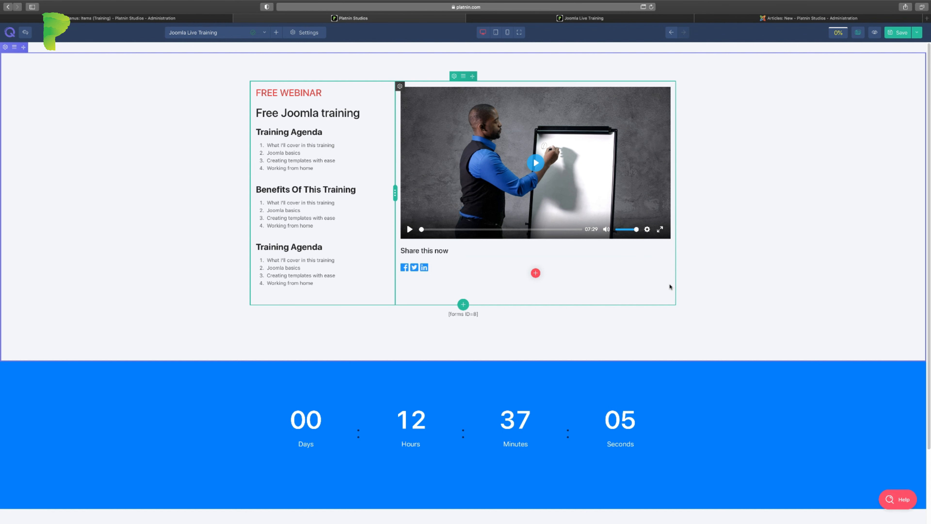
# Step: Add a Heading element below the countdown in the blue section
pyautogui.click(596, 20)
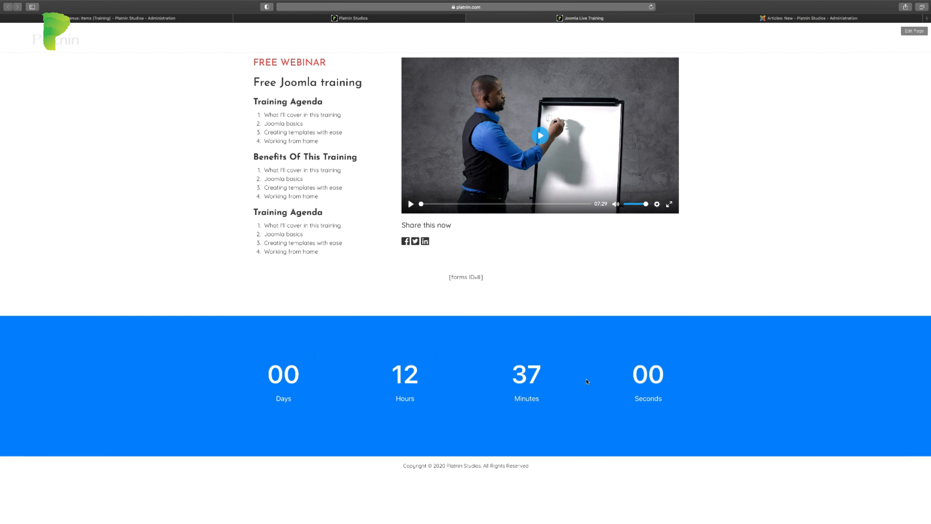
pyautogui.click(297, 19)
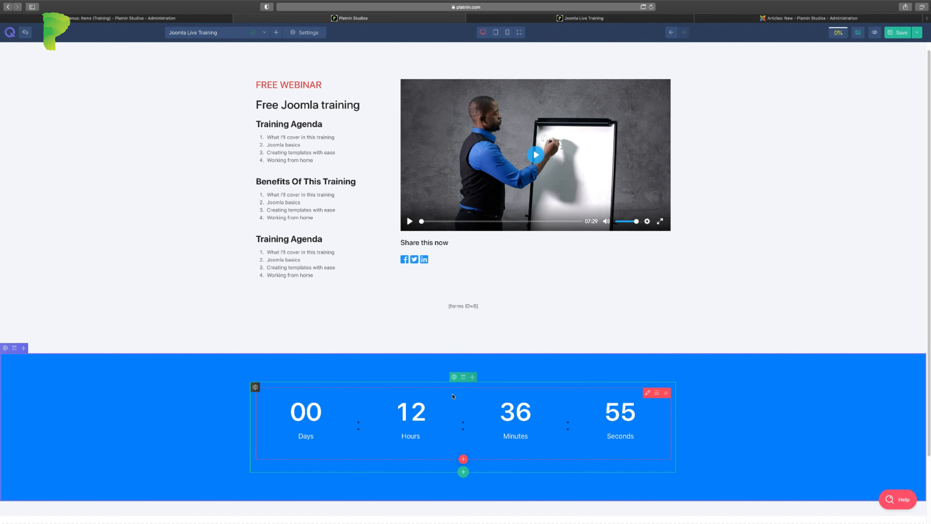
pyautogui.click(463, 458)
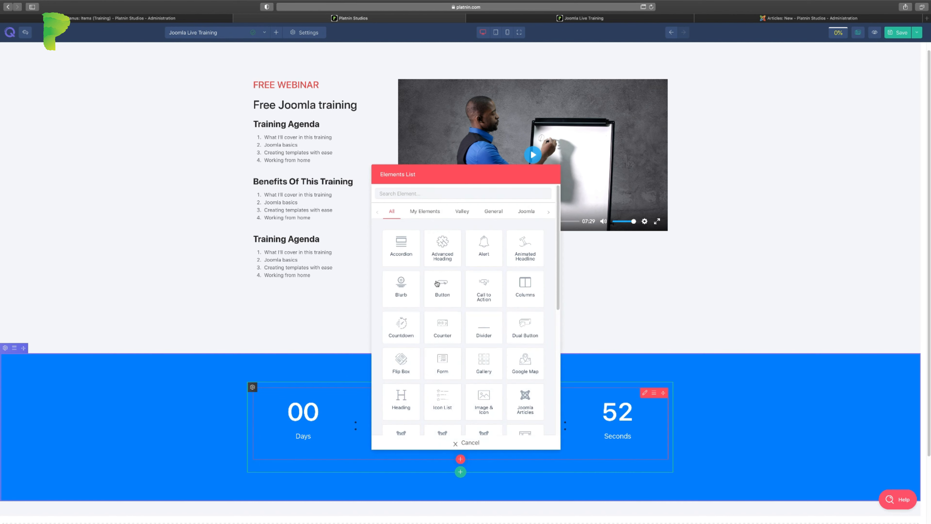
pyautogui.write('head')
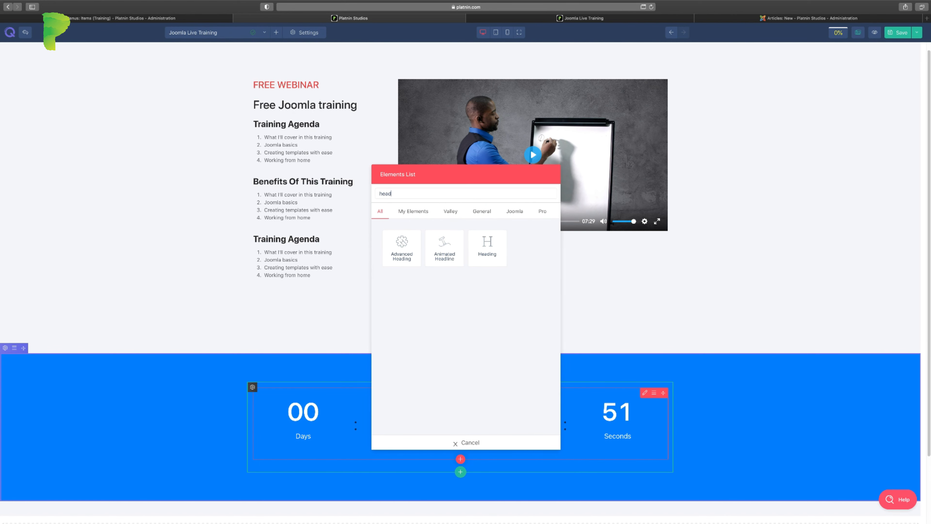
pyautogui.click(487, 245)
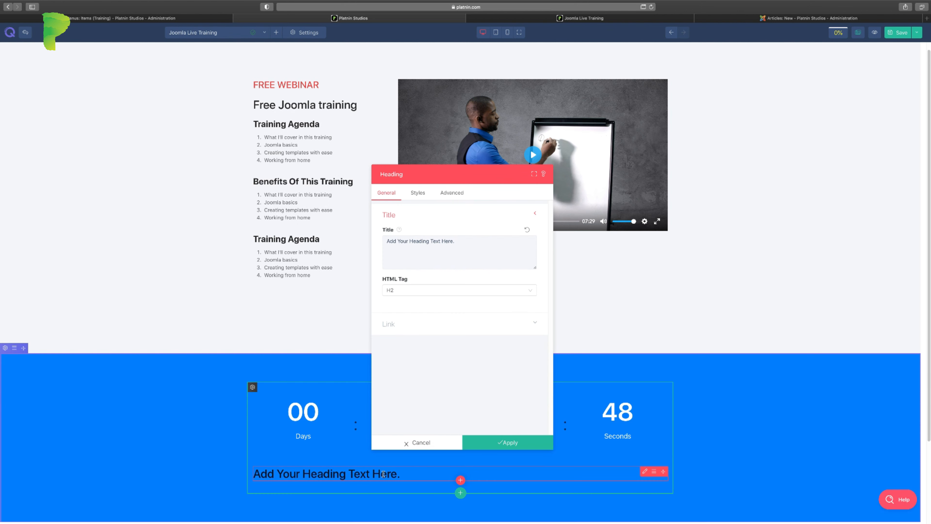
# Step: Set the new heading's title to "ONLY A FEW DAYS LEFT" and apply it
pyautogui.click(418, 258)
pyautogui.press('super+a')
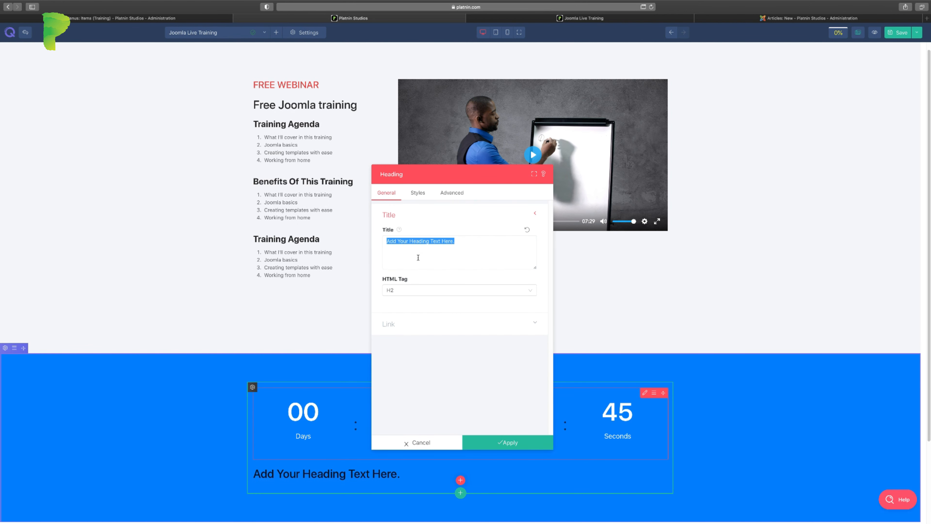
pyautogui.write('ONLY ')
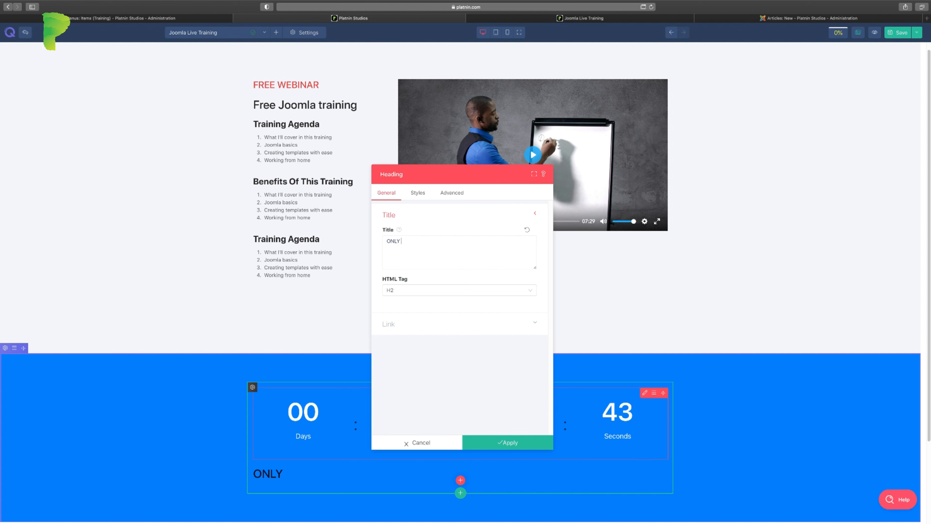
pyautogui.write('A FEW DAYA')
pyautogui.press('BackSpace')
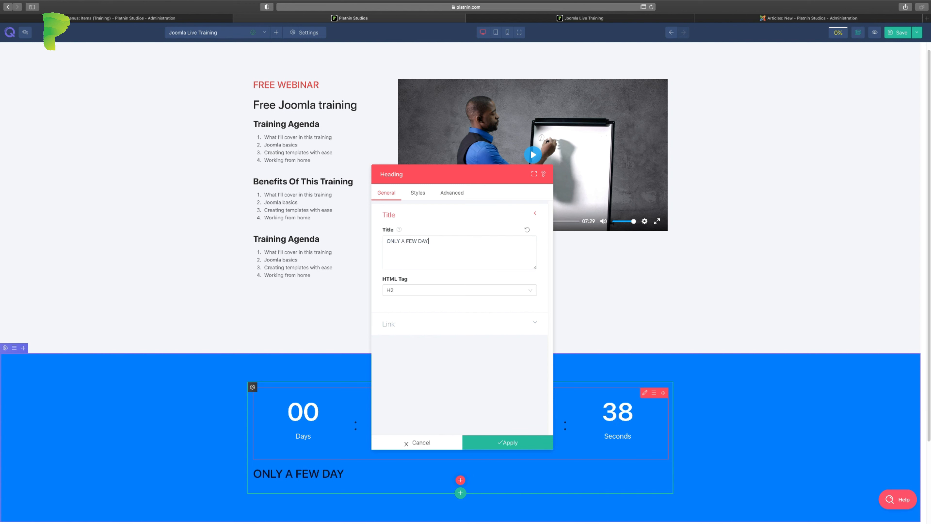
pyautogui.press('BackSpace')
pyautogui.write('S LEFT')
pyautogui.click(509, 444)
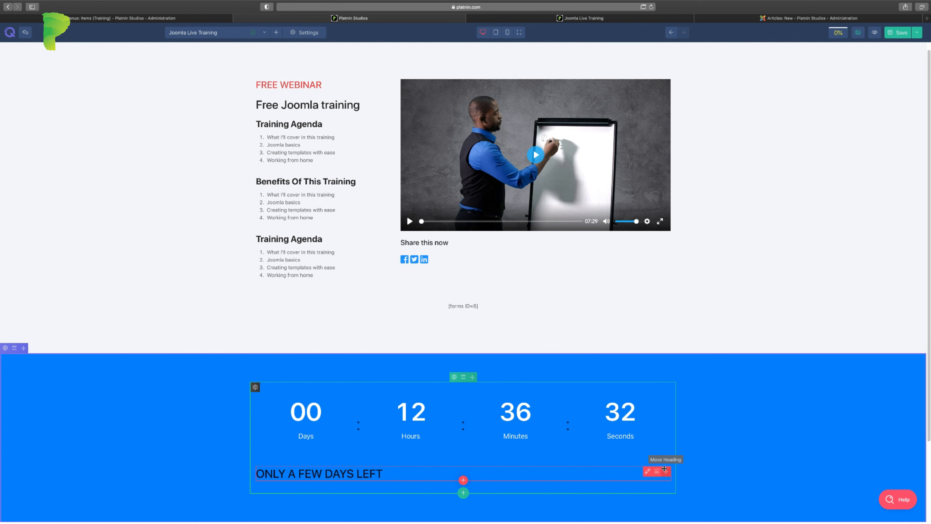
# Step: Move the "ONLY A FEW DAYS LEFT" heading above the countdown and center-align its text
pyautogui.moveTo(666, 472); pyautogui.dragTo(638, 393)
pyautogui.click(644, 390)
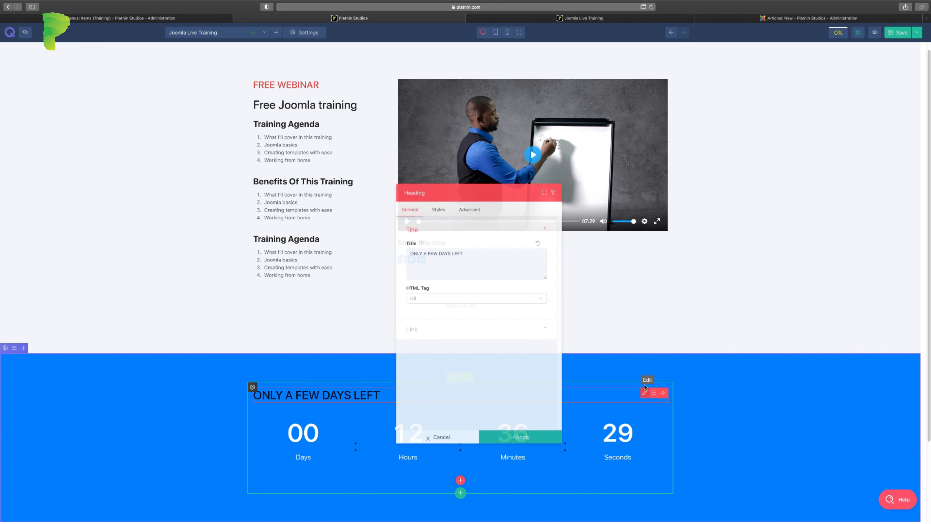
pyautogui.moveTo(430, 171); pyautogui.dragTo(620, 163)
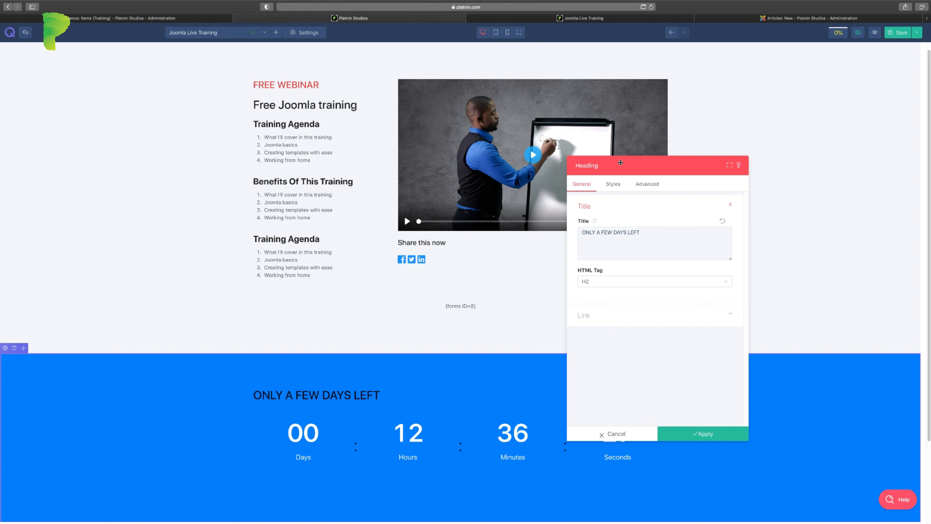
pyautogui.click(609, 183)
pyautogui.click(601, 232)
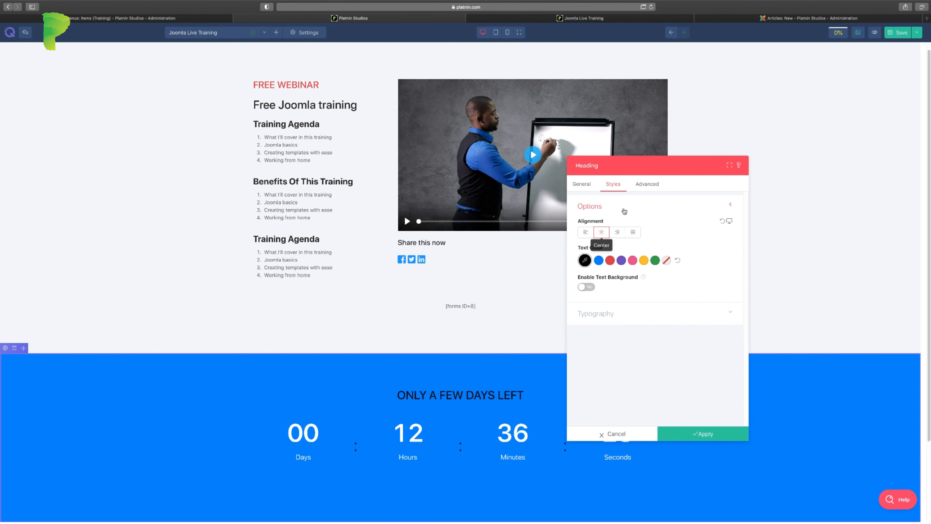
pyautogui.click(609, 261)
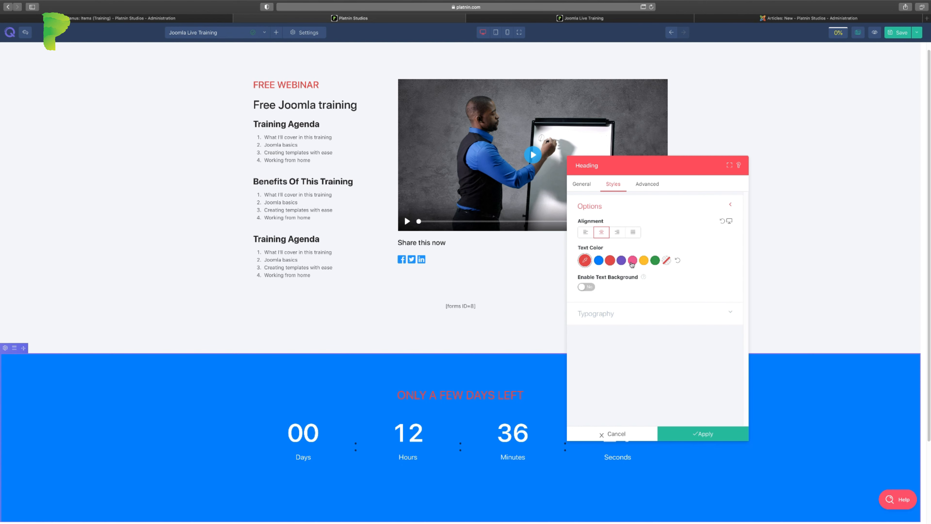
pyautogui.click(585, 260)
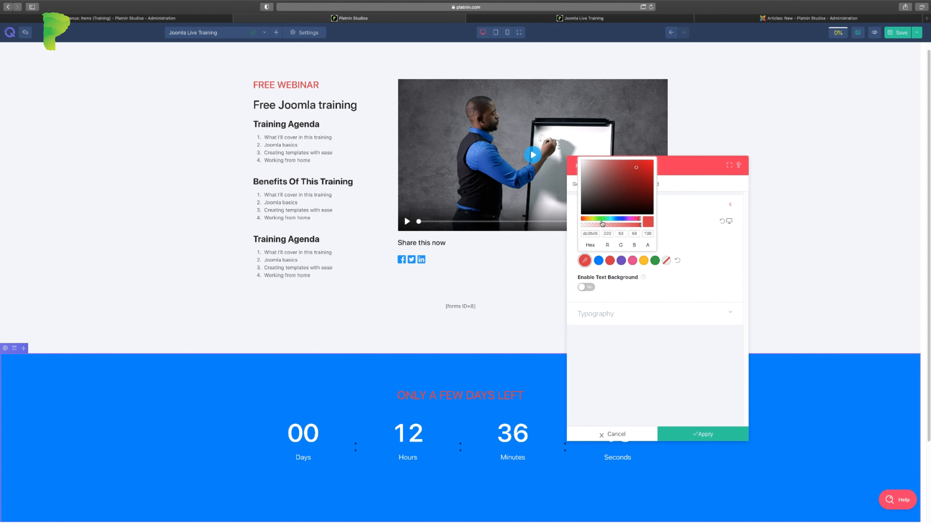
pyautogui.moveTo(584, 166); pyautogui.dragTo(651, 336)
pyautogui.click(650, 337)
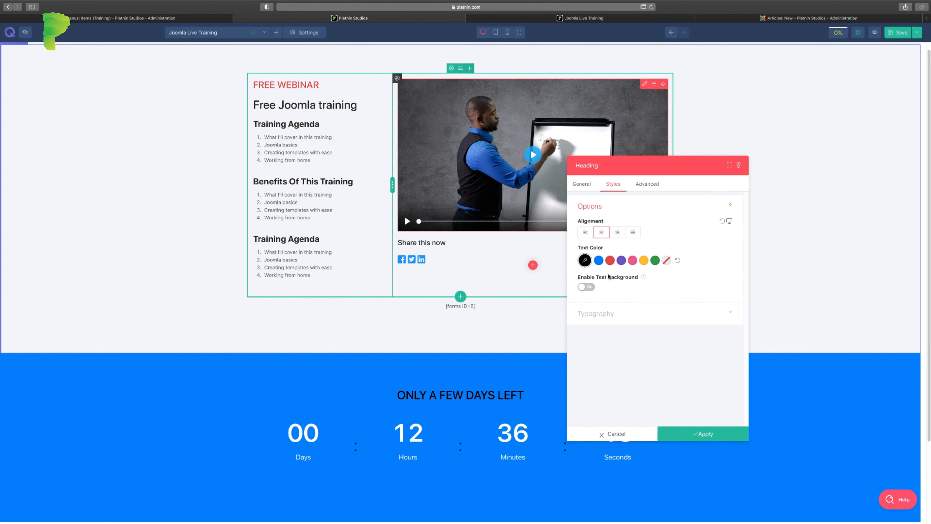
# Step: Set the heading's text color to white and its font size to 41 px, and apply the changes
pyautogui.click(585, 261)
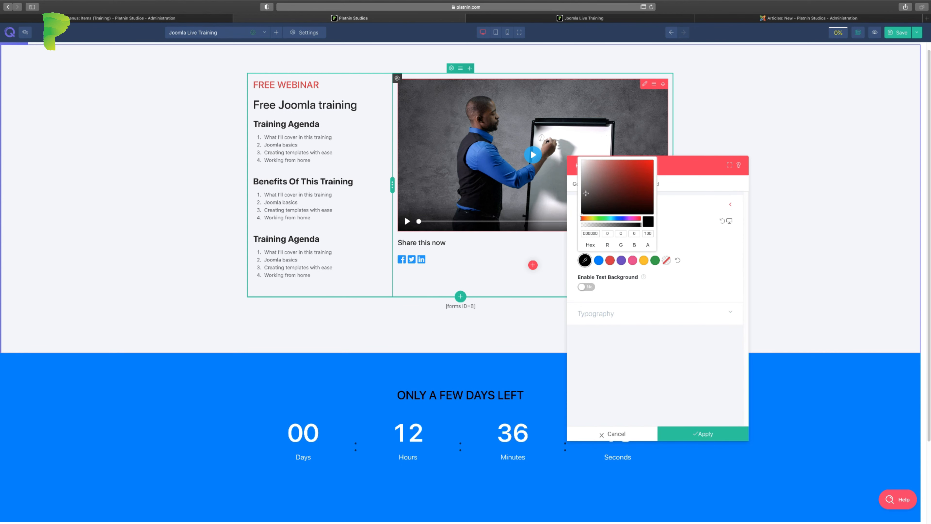
pyautogui.moveTo(585, 194); pyautogui.dragTo(580, 161)
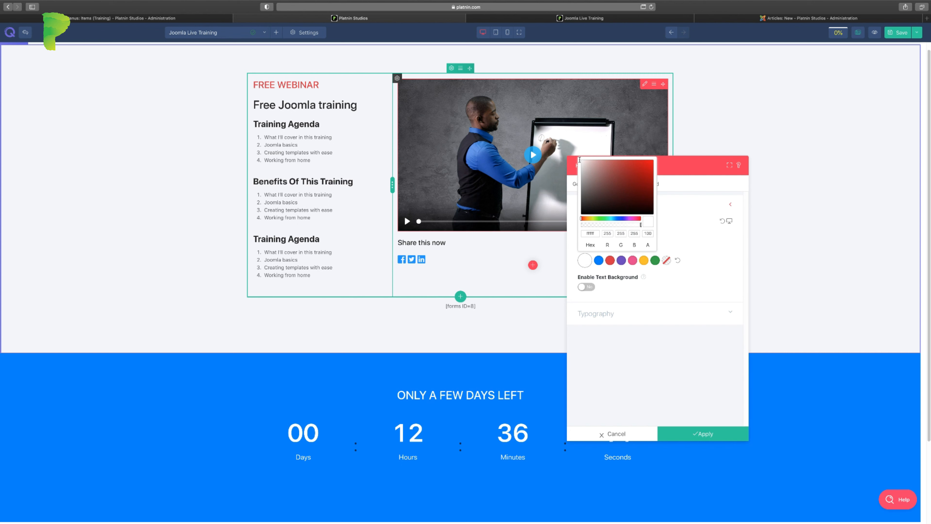
pyautogui.click(624, 312)
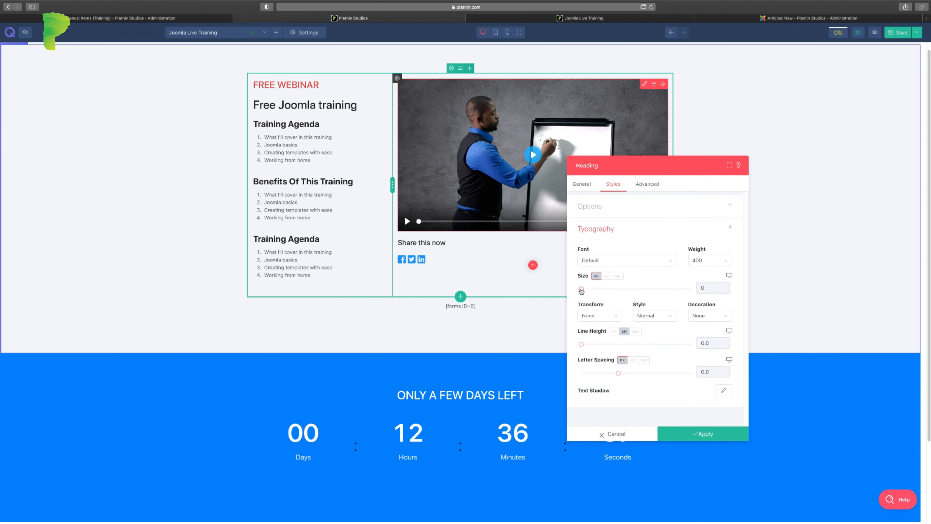
pyautogui.moveTo(581, 291); pyautogui.dragTo(604, 290)
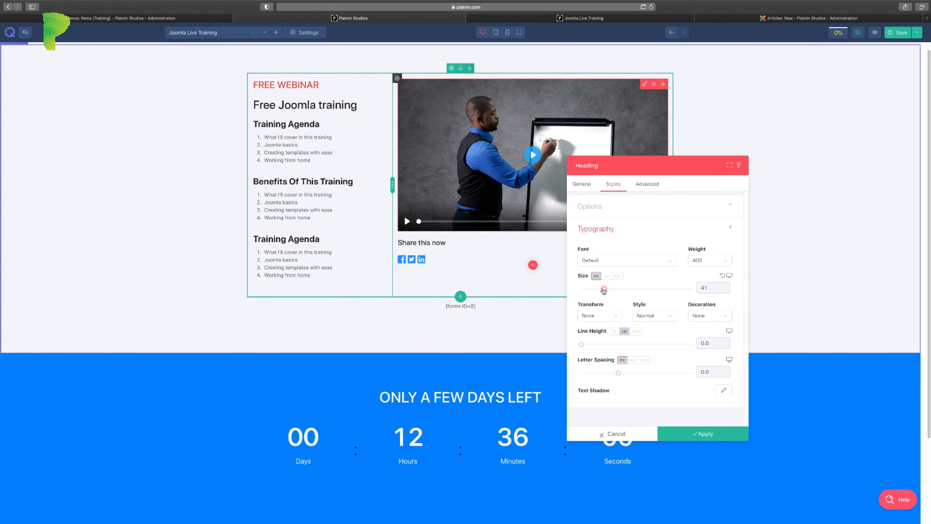
pyautogui.click(703, 434)
pyautogui.scroll(-2, 465, 440)
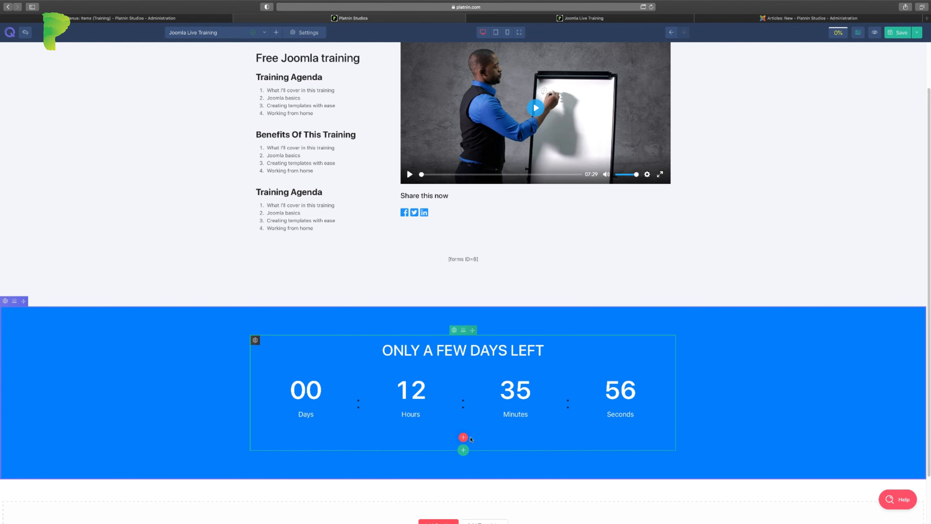
pyautogui.click(645, 370)
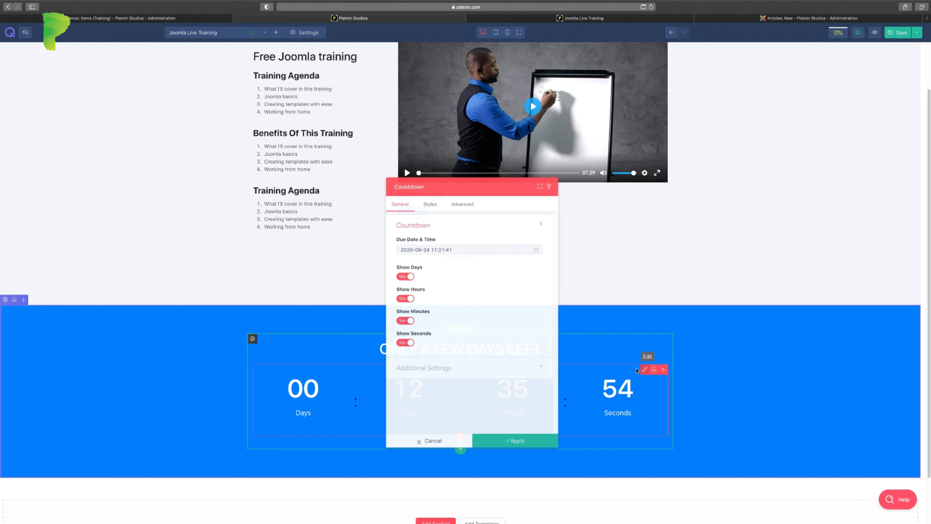
pyautogui.click(530, 241)
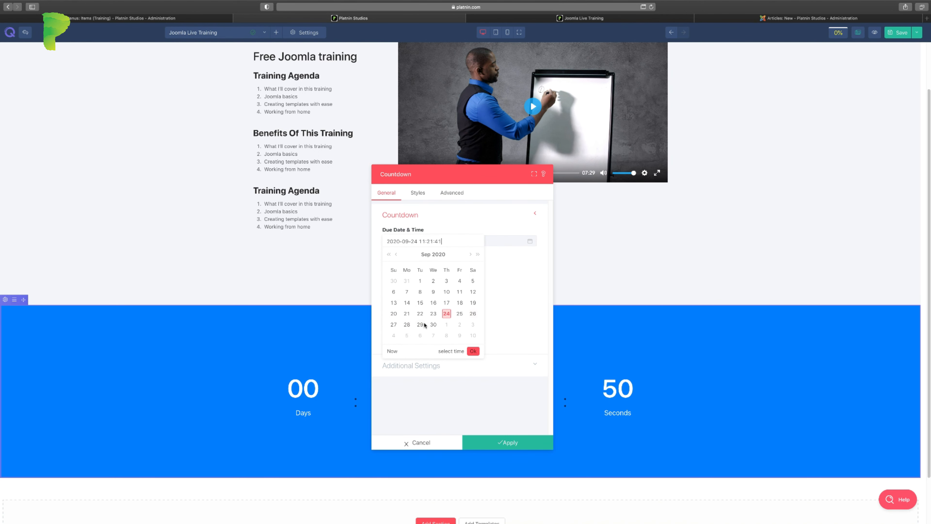
pyautogui.click(407, 324)
pyautogui.click(472, 351)
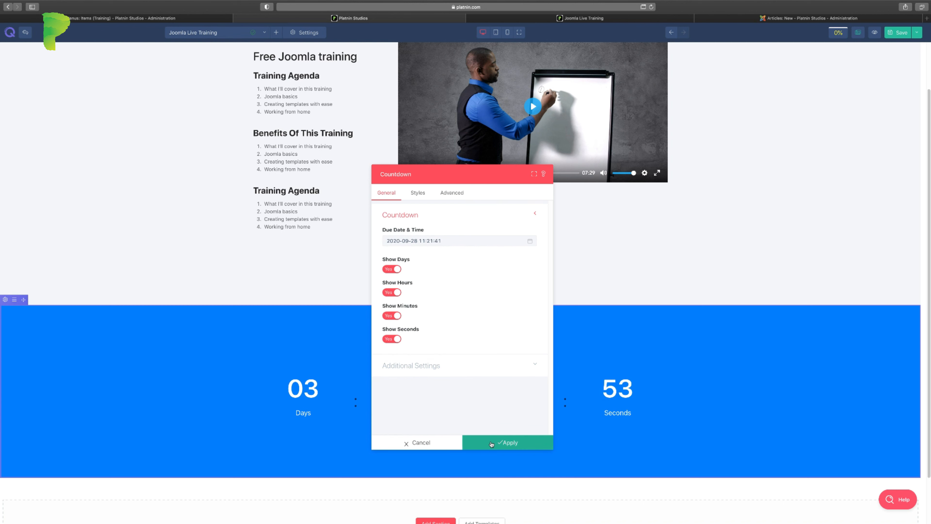
pyautogui.click(488, 443)
# Step: Move the form shortcode text below the countdown in the blue section and delete the row it leaves empty
pyautogui.scroll(-2, 695, 409)
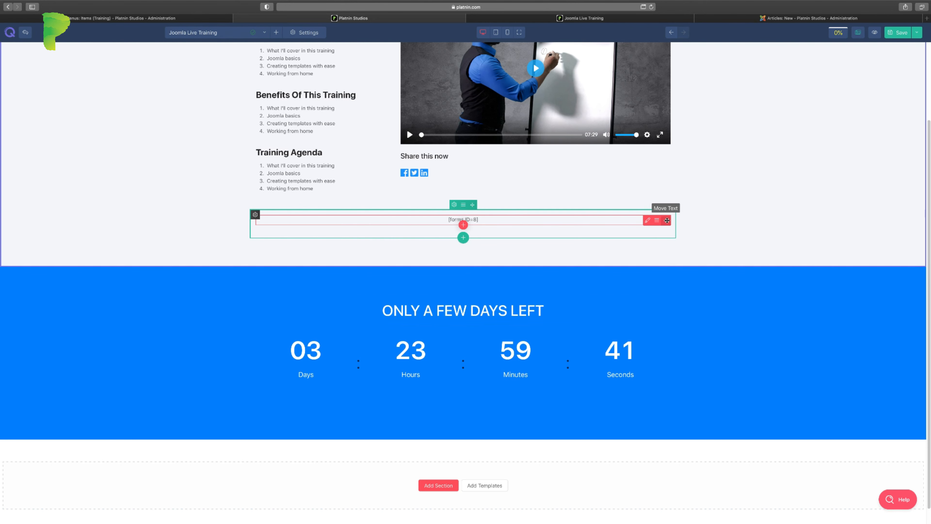
pyautogui.moveTo(667, 219); pyautogui.dragTo(473, 409)
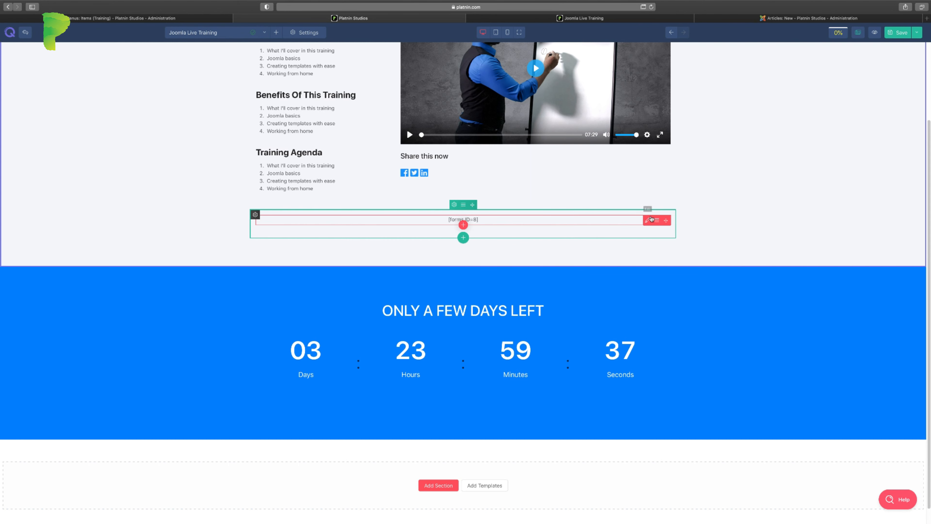
pyautogui.moveTo(651, 249); pyautogui.dragTo(482, 407)
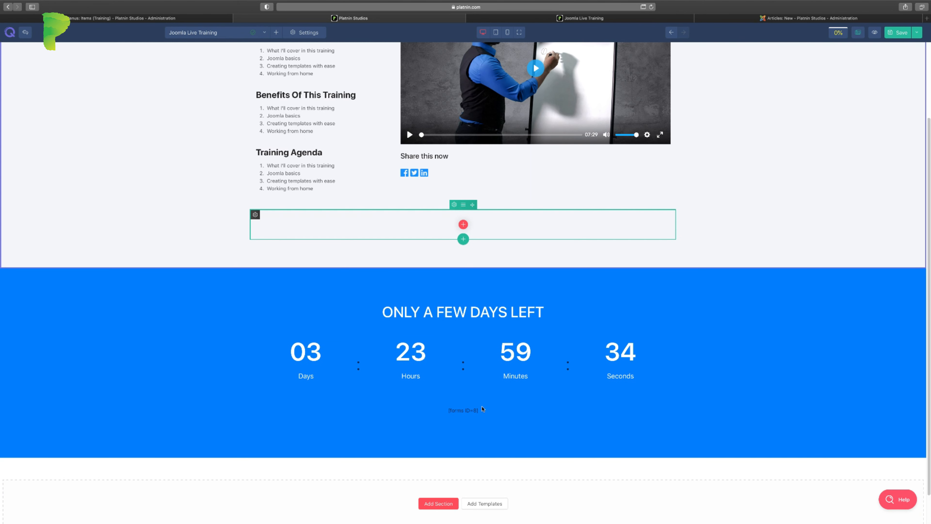
pyautogui.click(463, 204)
pyautogui.click(478, 302)
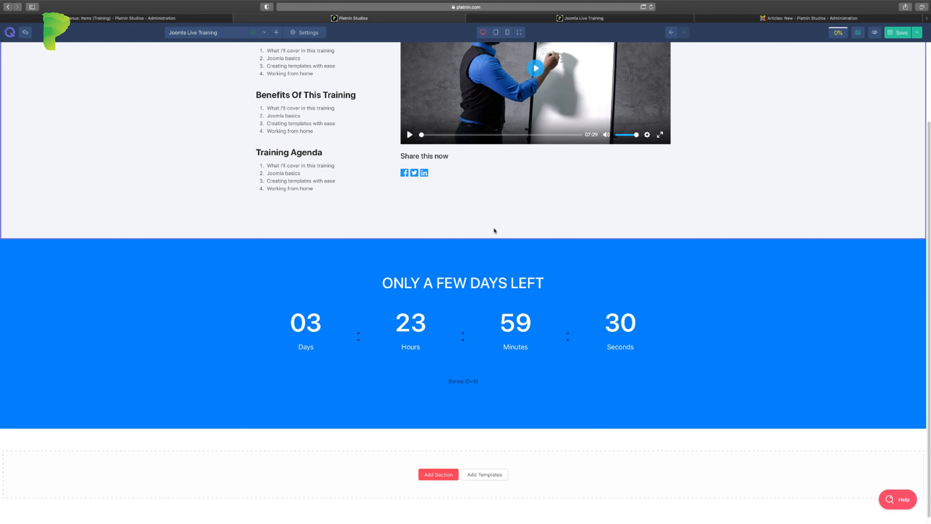
# Step: Save the page and check the updated countdown section in the live preview before returning to the editor
pyautogui.scroll(2, 493, 229)
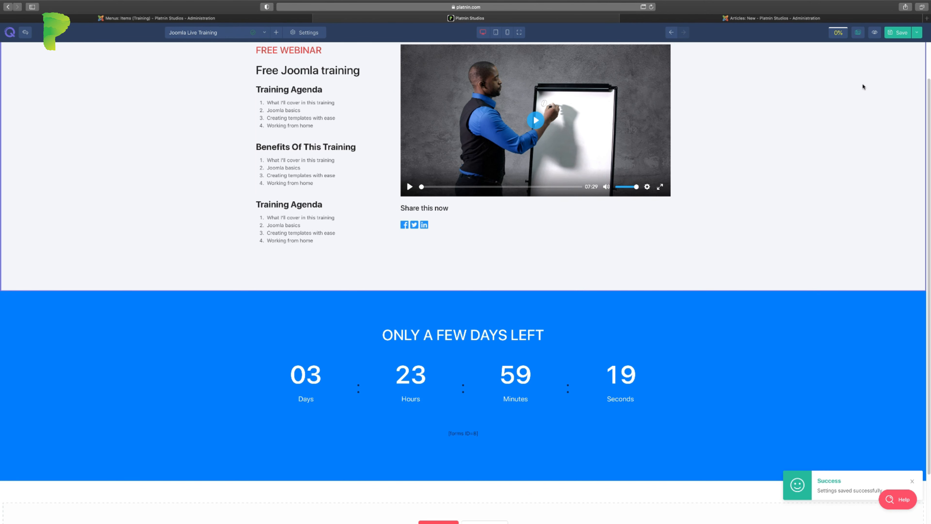
pyautogui.click(874, 32)
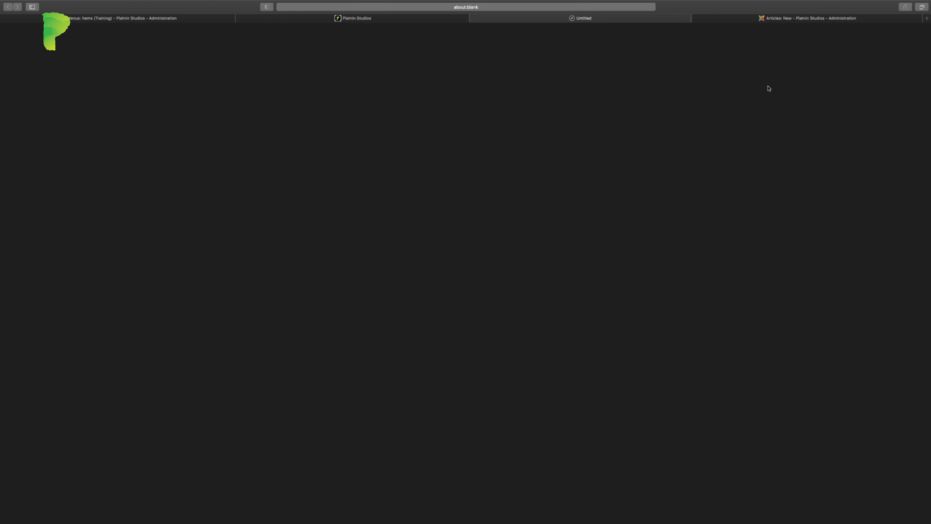
pyautogui.click(417, 20)
pyautogui.scroll(-1, 474, 302)
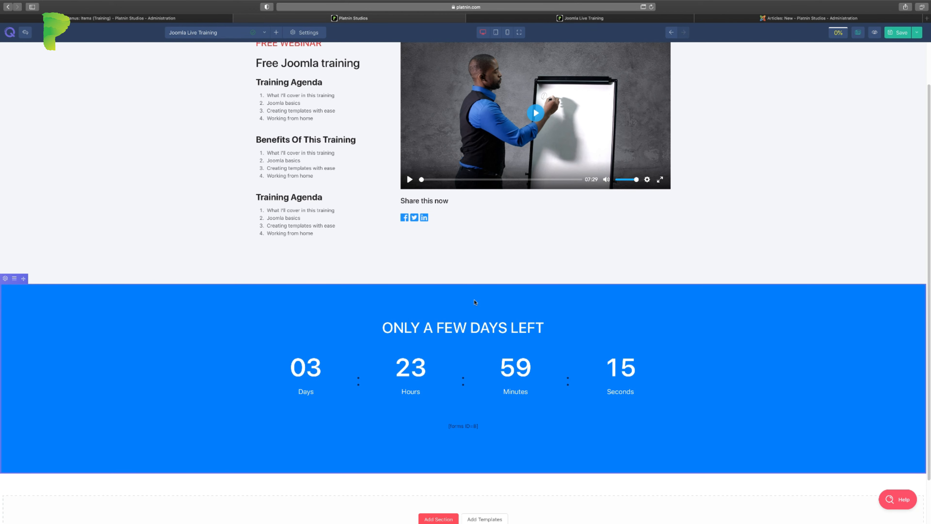
pyautogui.scroll(3, 524, 165)
pyautogui.click(576, 19)
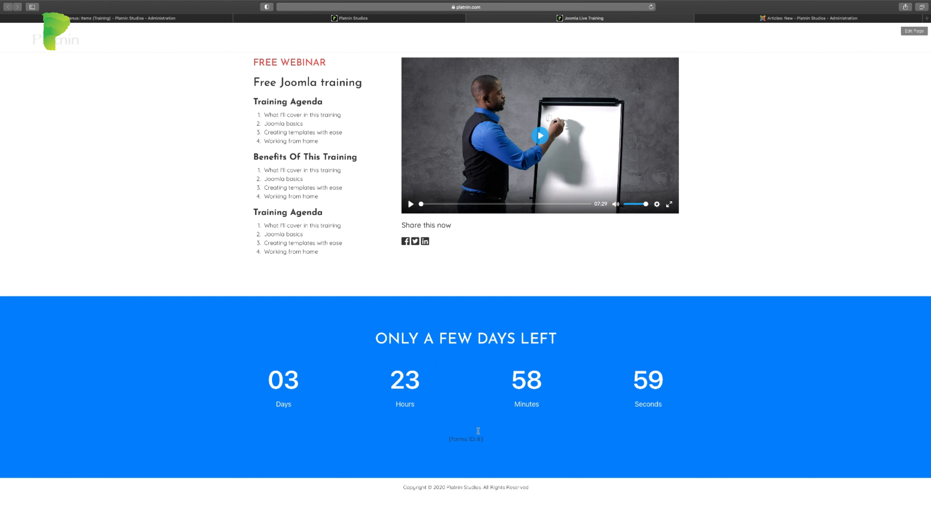
pyautogui.click(395, 19)
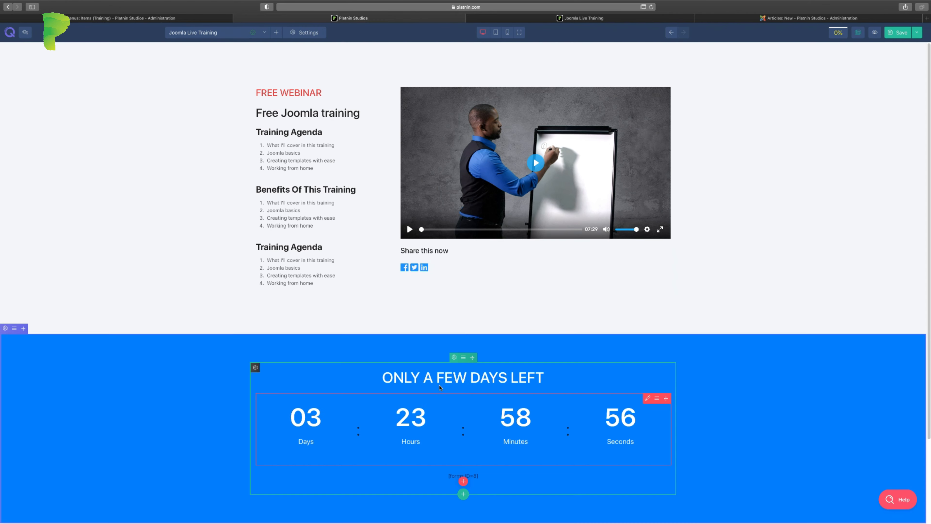
# Step: Set the top and bottom padding of the blue countdown section to 40 px
pyautogui.click(5, 328)
pyautogui.click(416, 193)
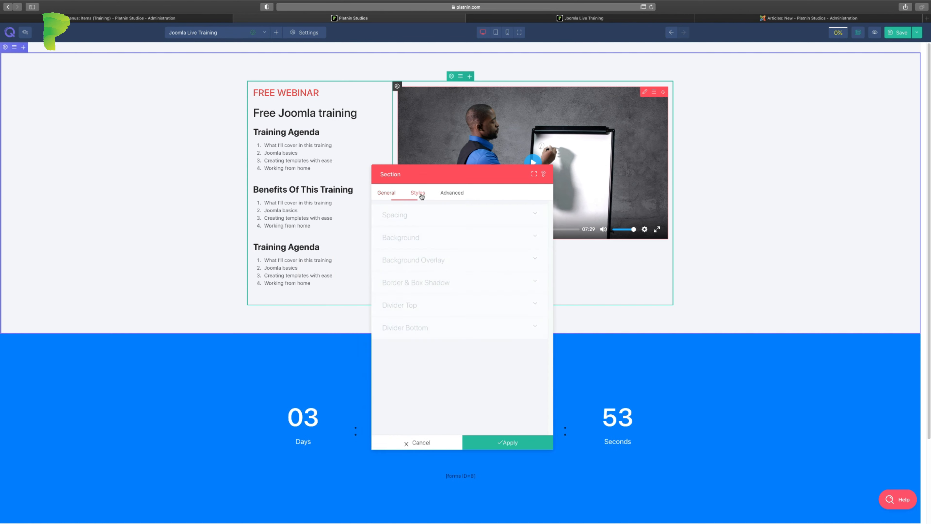
pyautogui.click(426, 217)
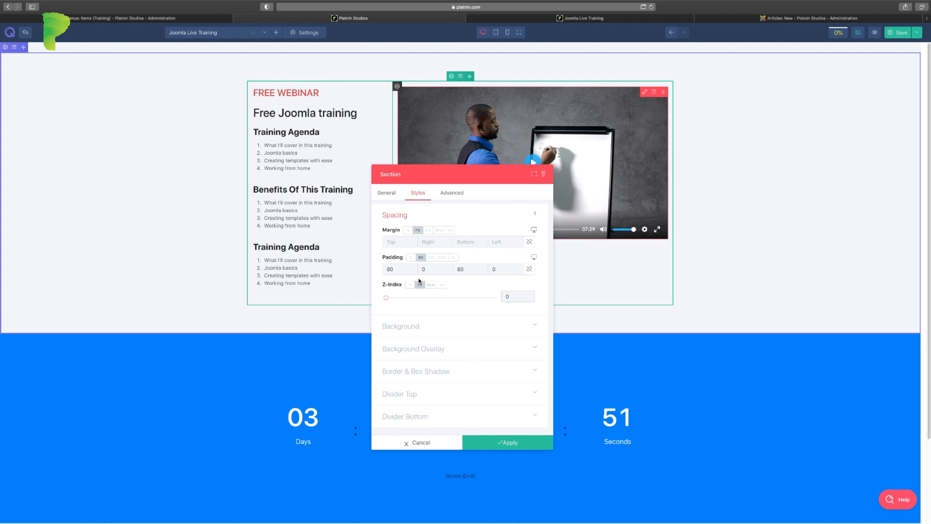
pyautogui.moveTo(443, 182); pyautogui.dragTo(599, 157)
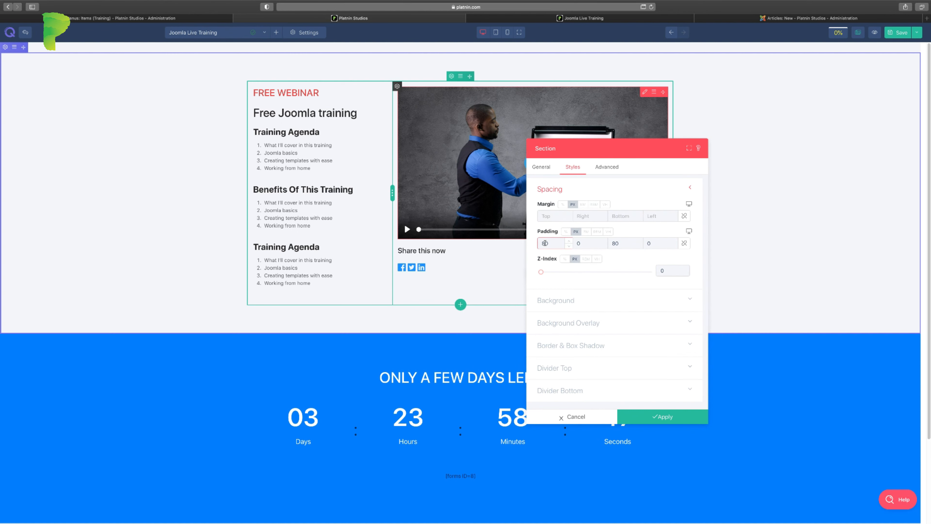
pyautogui.moveTo(545, 242); pyautogui.dragTo(540, 244)
pyautogui.write('4')
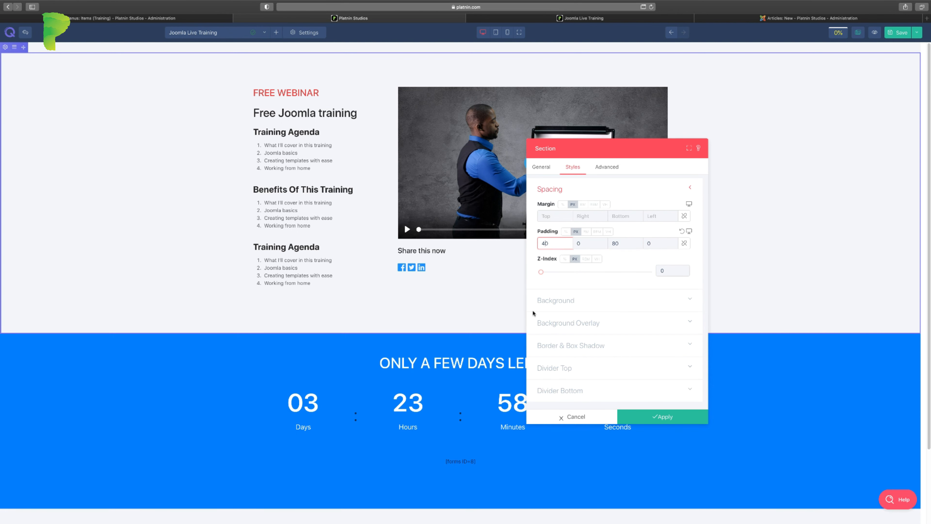
pyautogui.moveTo(617, 243); pyautogui.dragTo(608, 243)
pyautogui.write('4')
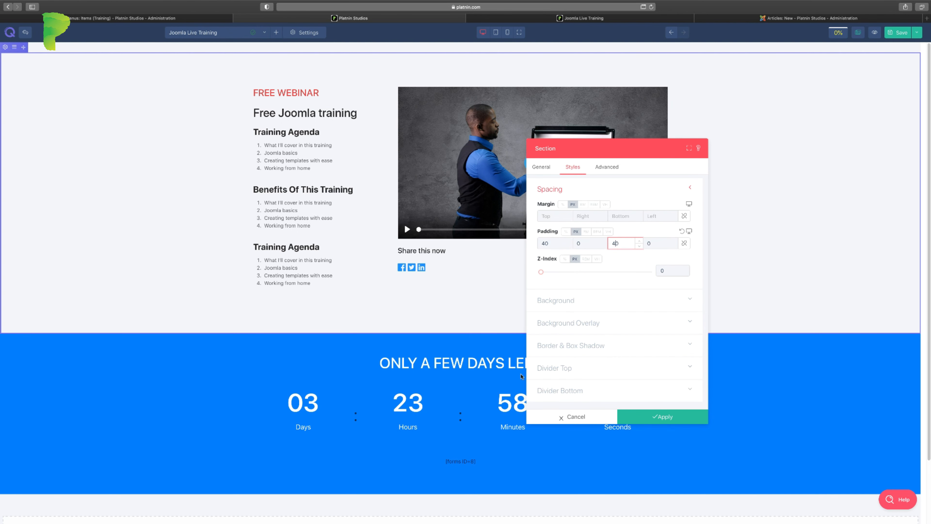
# Step: Reduce the blue countdown section's top and bottom padding to 20 px and apply the change
pyautogui.moveTo(546, 243); pyautogui.dragTo(542, 243)
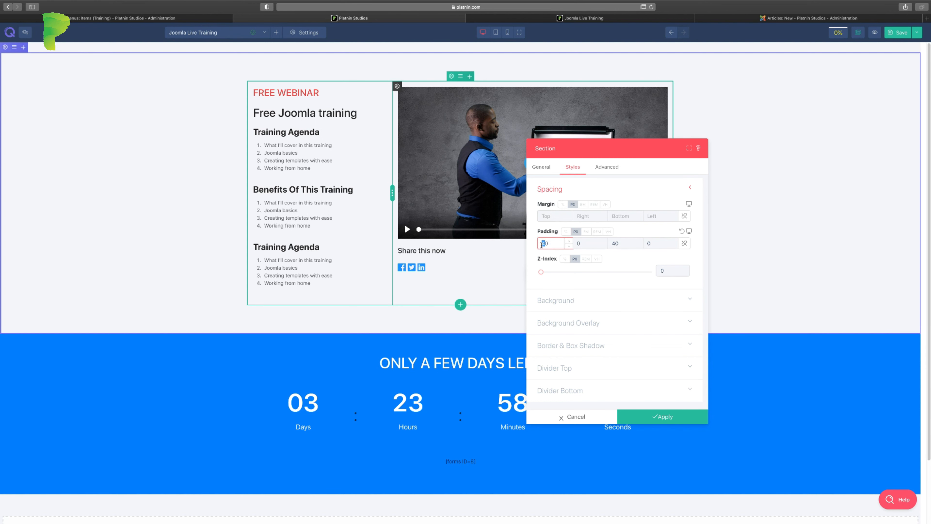
pyautogui.write('2')
pyautogui.moveTo(615, 243); pyautogui.dragTo(611, 243)
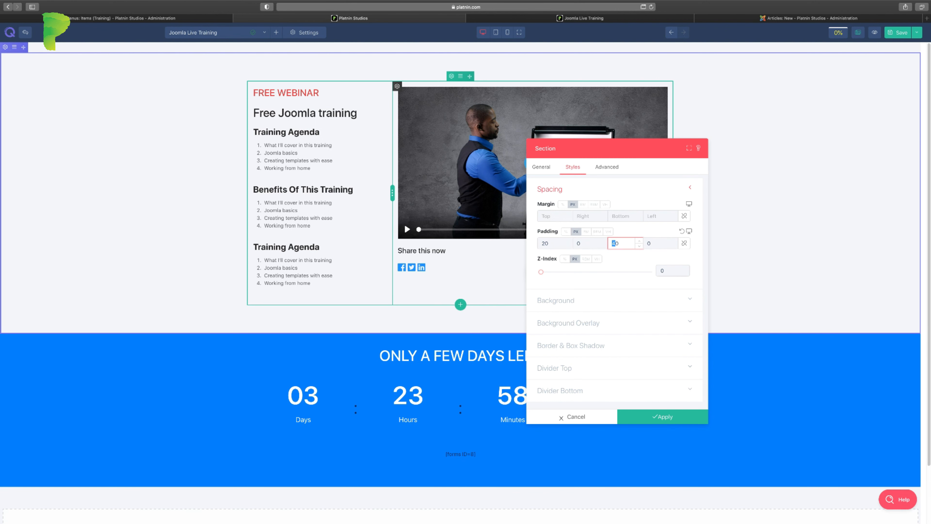
pyautogui.write('2')
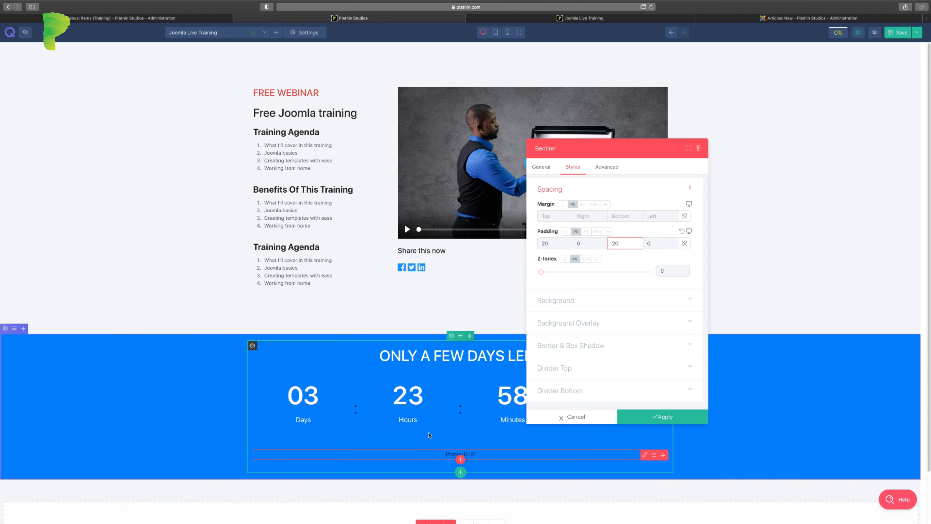
pyautogui.click(663, 417)
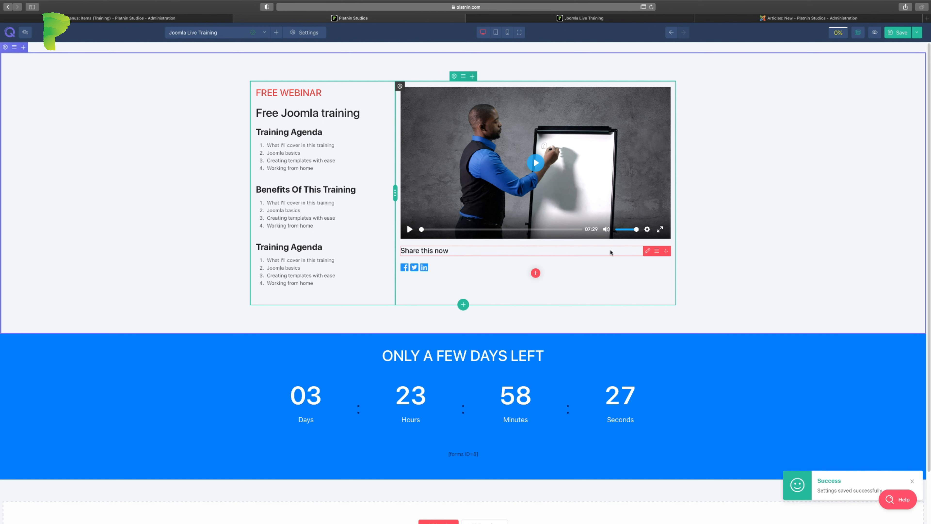
# Step: Center-align the "Share this now" heading under the video and apply it
pyautogui.click(646, 251)
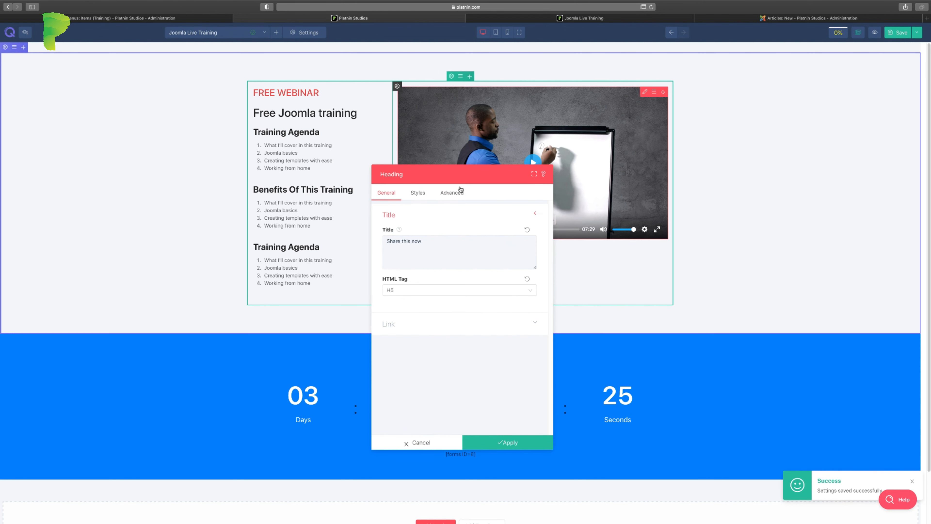
pyautogui.click(478, 199)
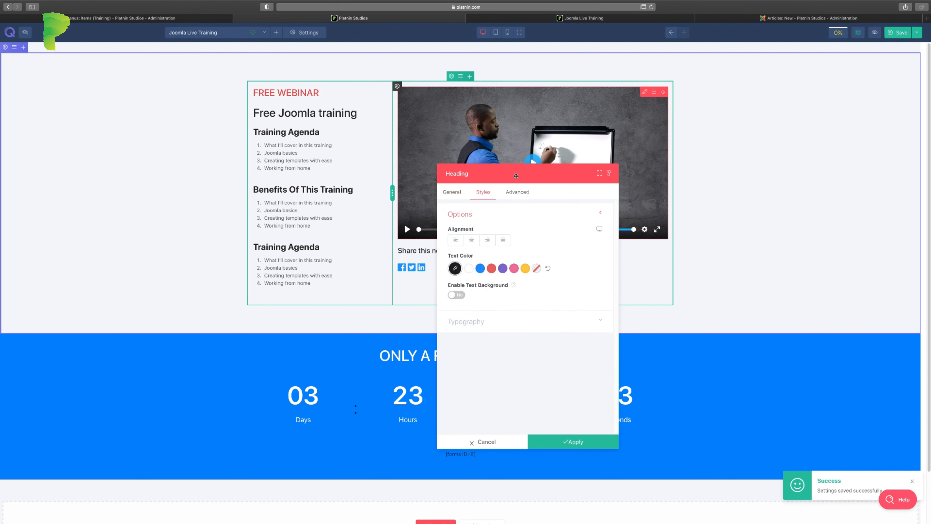
pyautogui.click(471, 240)
pyautogui.click(582, 441)
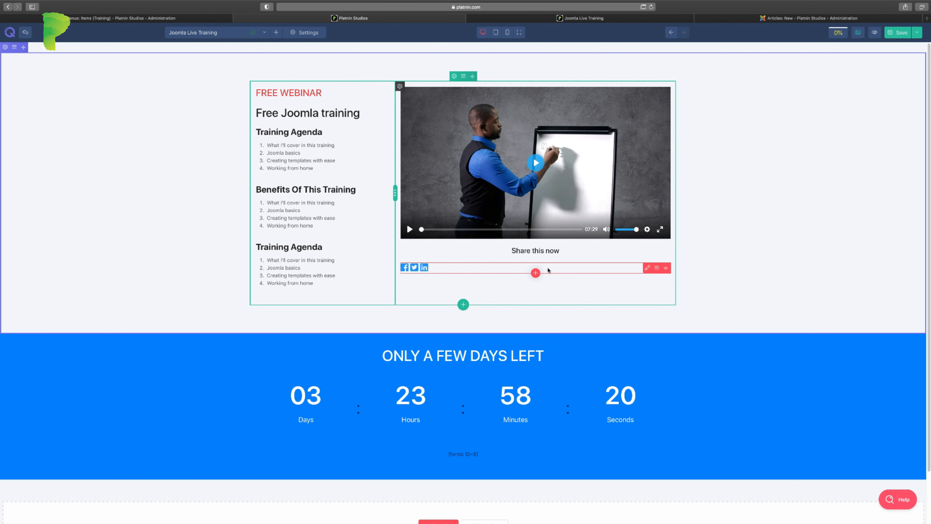
# Step: Set the position of the social icons below the "Share this now" heading to center and apply it
pyautogui.click(647, 267)
pyautogui.click(419, 193)
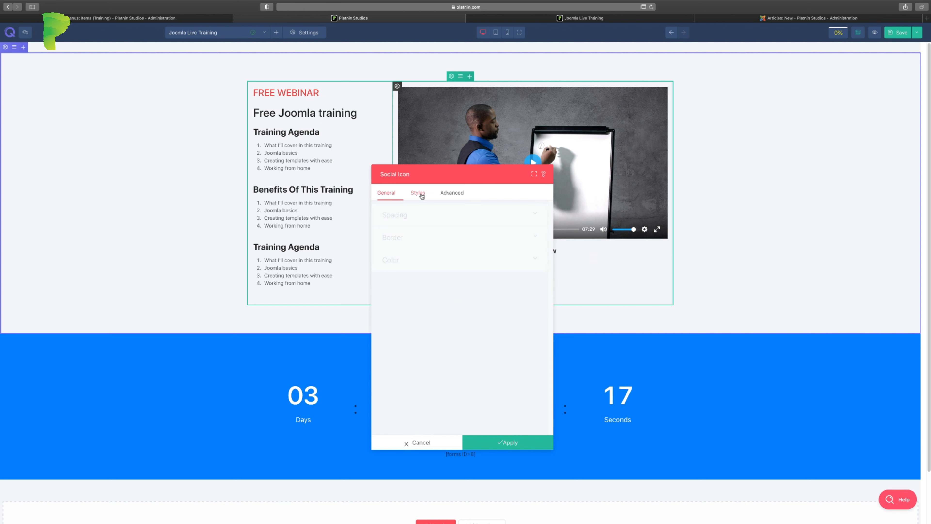
pyautogui.click(411, 216)
pyautogui.click(411, 216)
pyautogui.click(387, 193)
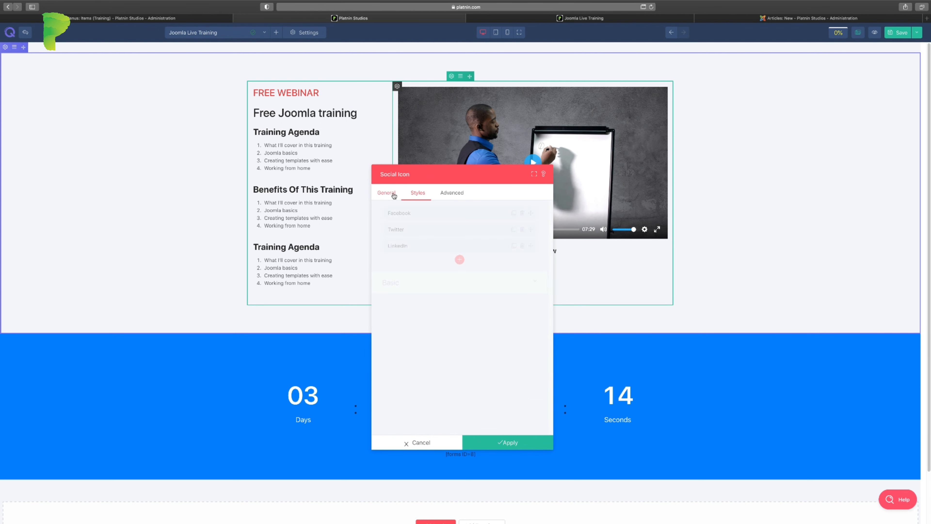
pyautogui.click(413, 285)
pyautogui.click(406, 335)
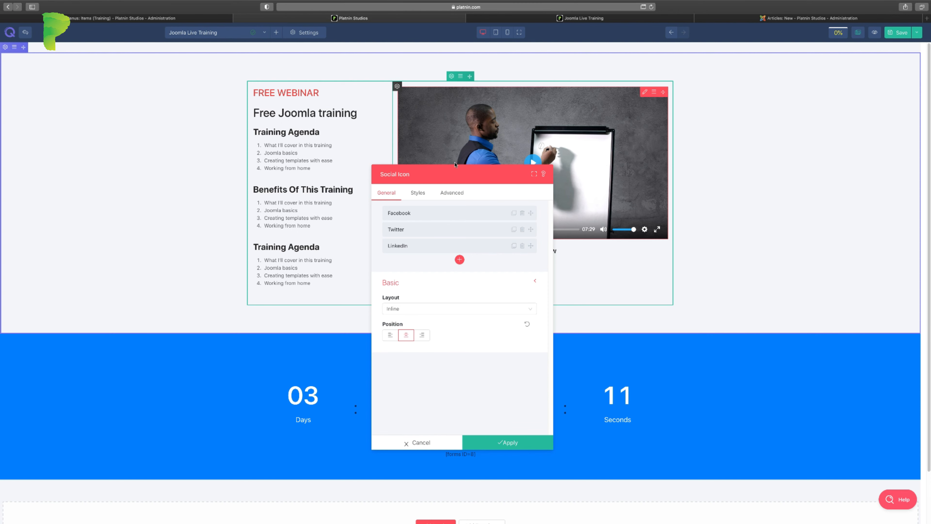
pyautogui.moveTo(446, 170); pyautogui.dragTo(712, 157)
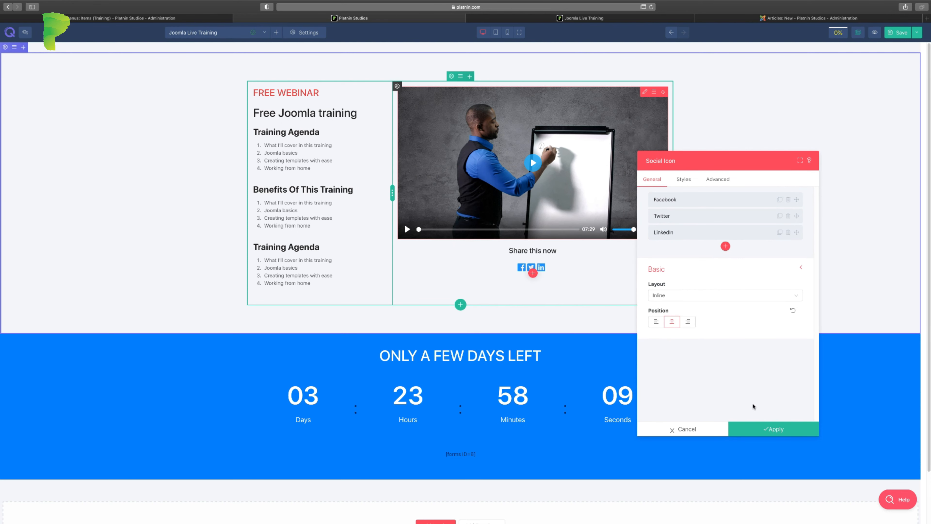
pyautogui.click(769, 429)
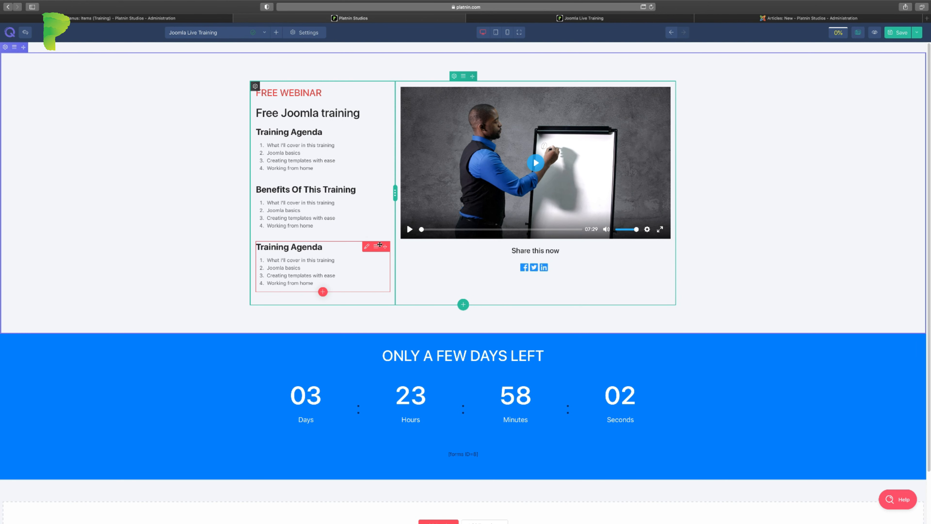
# Step: Delete the second "Training Agenda" text block, the last one in the webinar details column
pyautogui.click(376, 246)
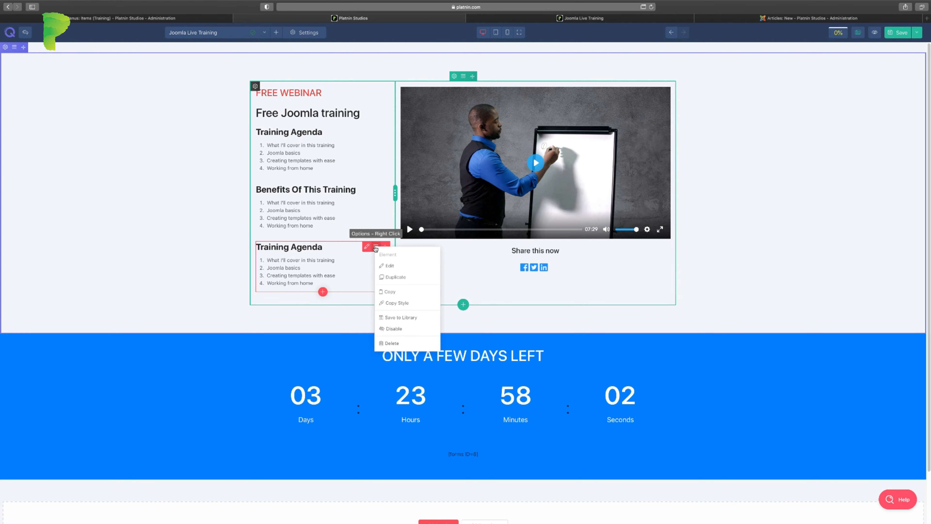
pyautogui.click(397, 344)
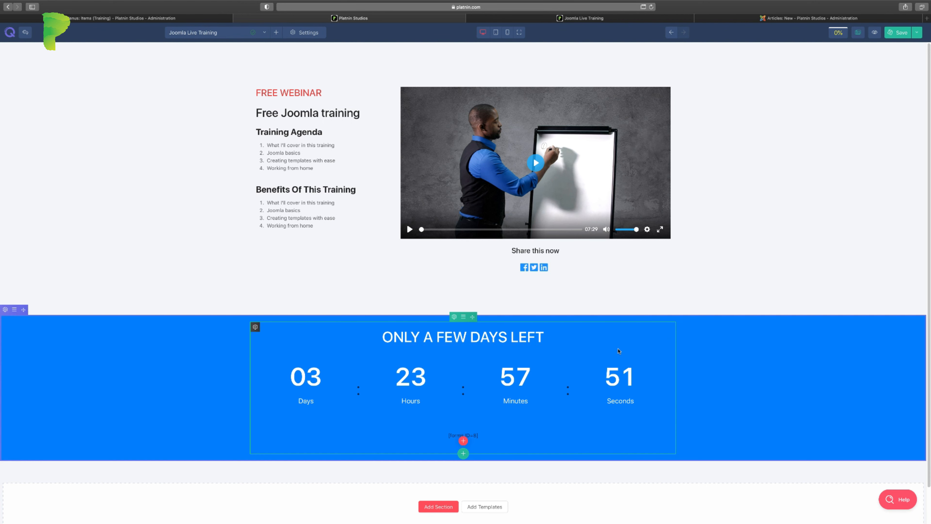
pyautogui.scroll(-1, 523, 440)
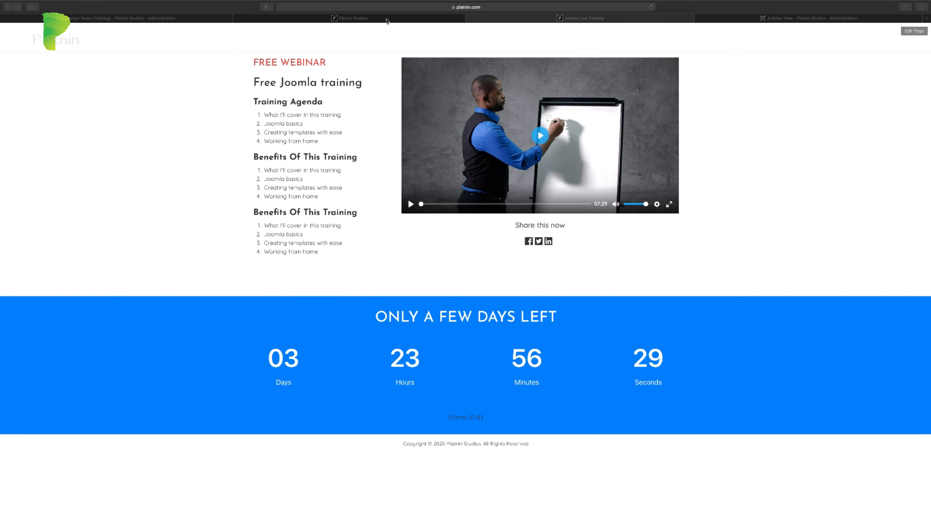
# Step: Return from the live preview to the page builder and slightly widen the video column by narrowing the webinar details column
pyautogui.click(387, 21)
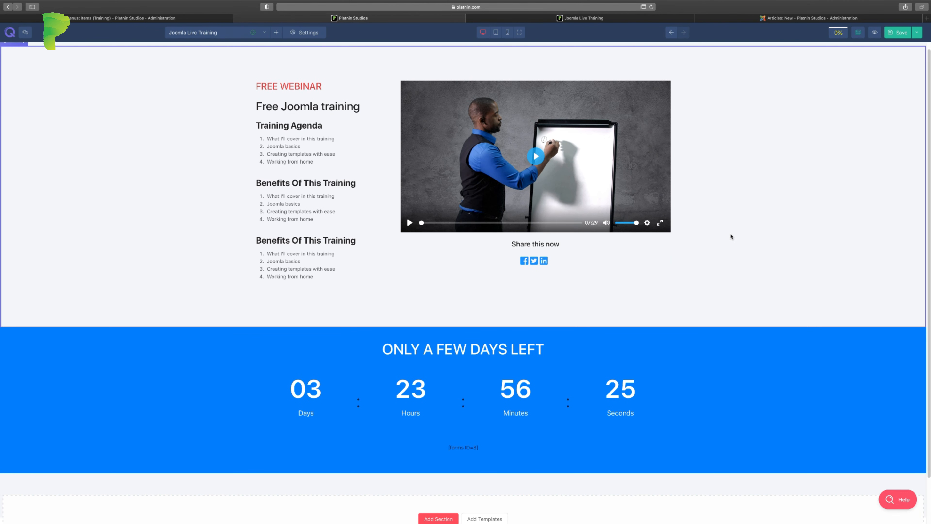
pyautogui.moveTo(396, 187)
pyautogui.mouseDown()
pyautogui.moveTo(444, 186)
pyautogui.moveTo(382, 187)
pyautogui.mouseUp()
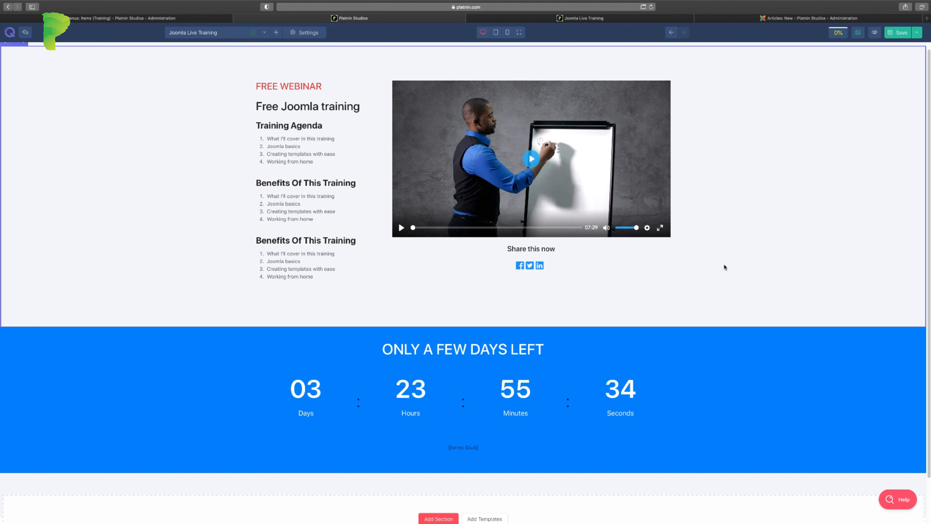
pyautogui.scroll(-2, 582, 374)
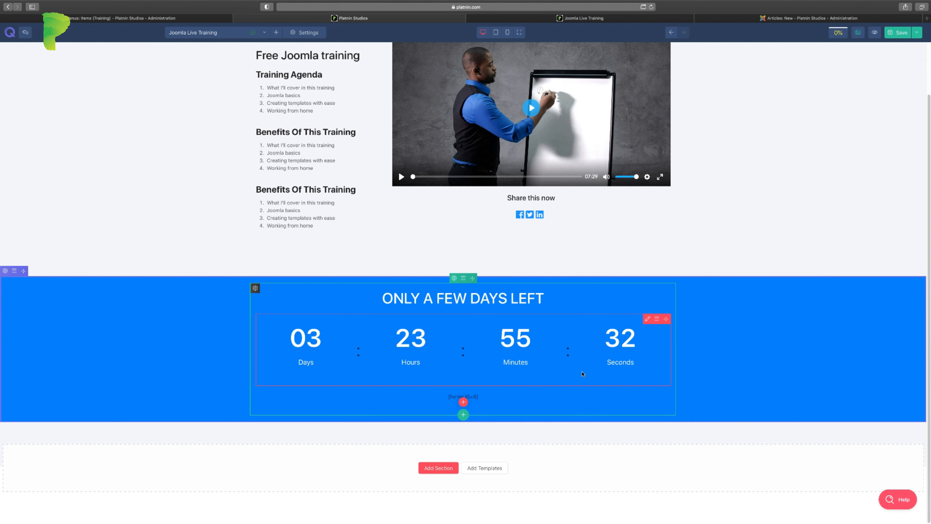
pyautogui.scroll(2, 582, 373)
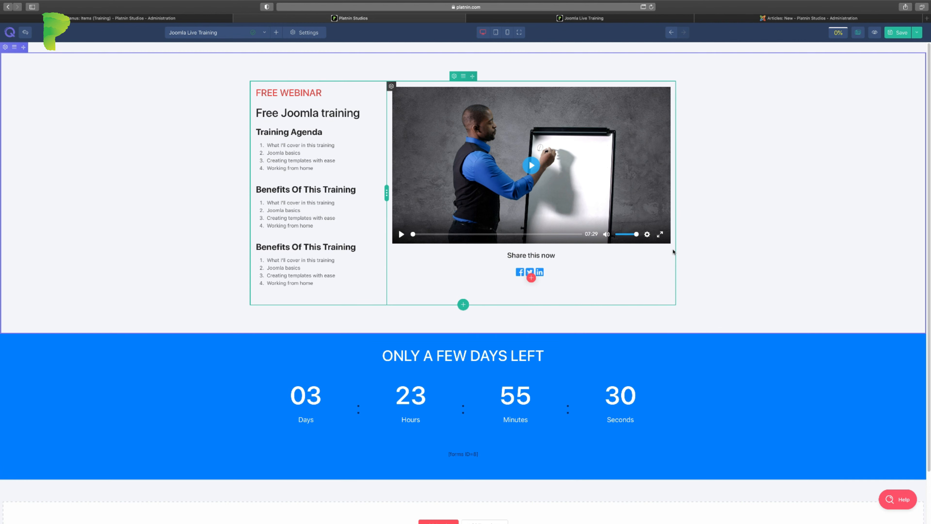
# Step: Check the spacing in the live preview, set the webinar section's top padding to 120 px and apply it
pyautogui.click(575, 19)
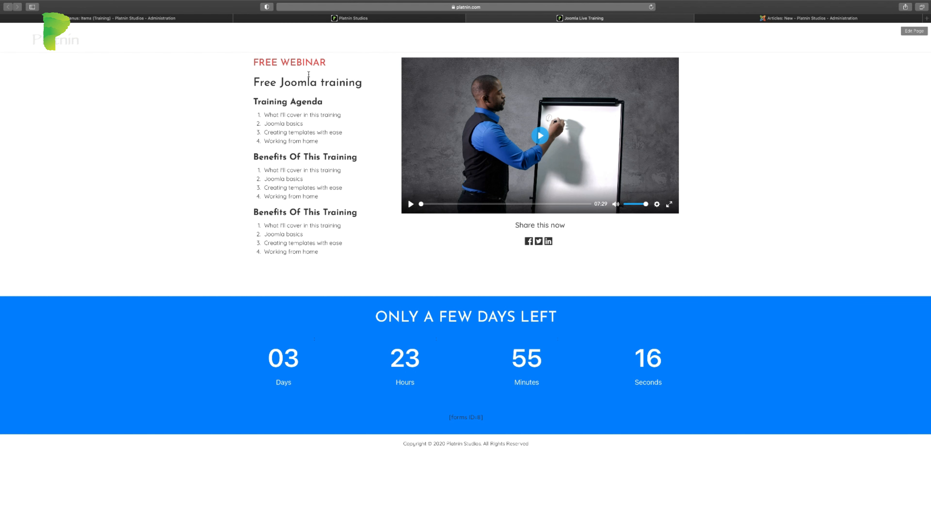
pyautogui.click(345, 20)
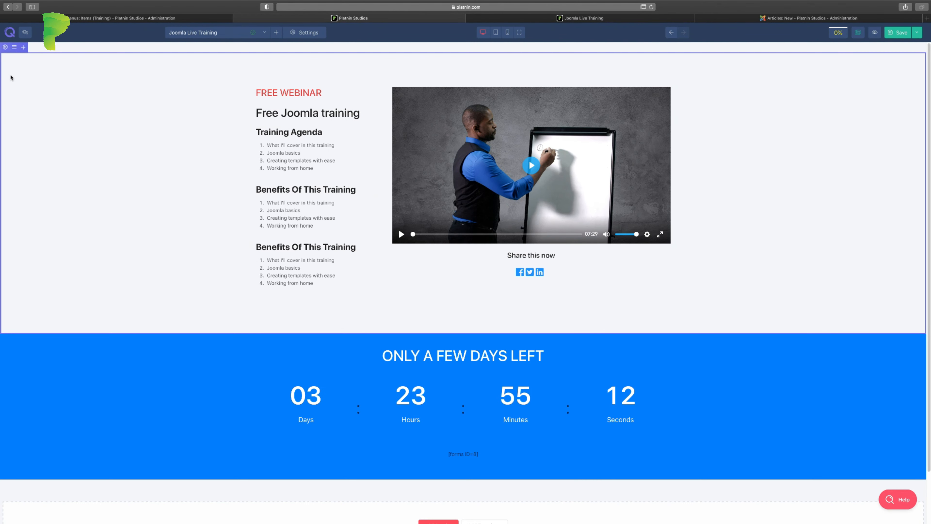
pyautogui.click(5, 47)
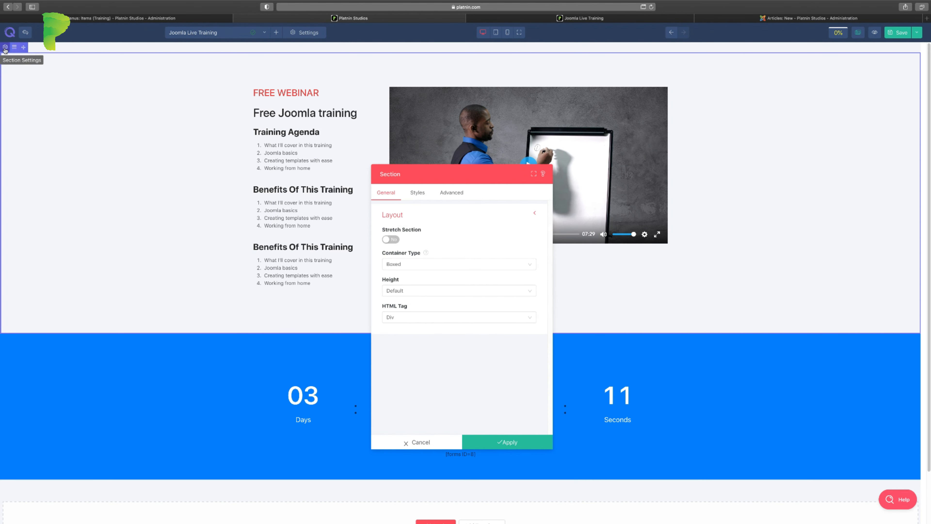
pyautogui.click(417, 194)
pyautogui.click(417, 214)
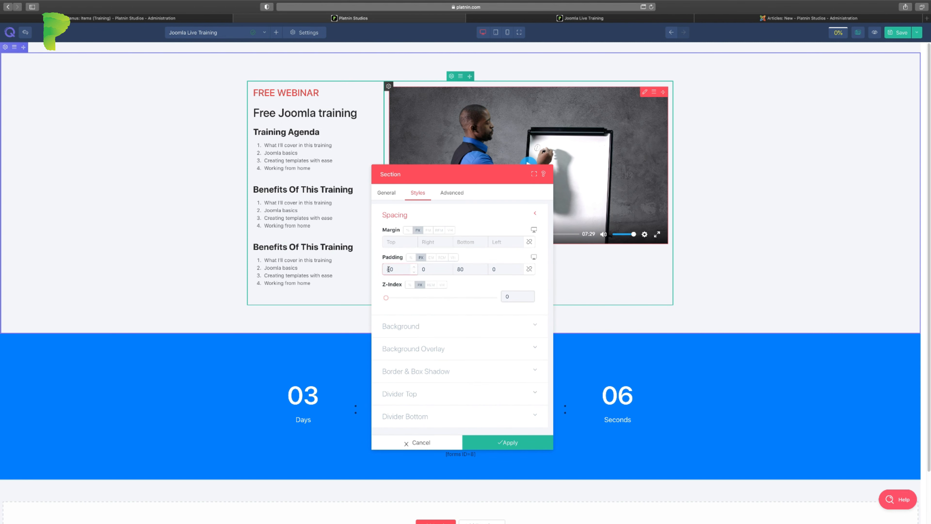
pyautogui.moveTo(389, 269); pyautogui.dragTo(386, 270)
pyautogui.write('12')
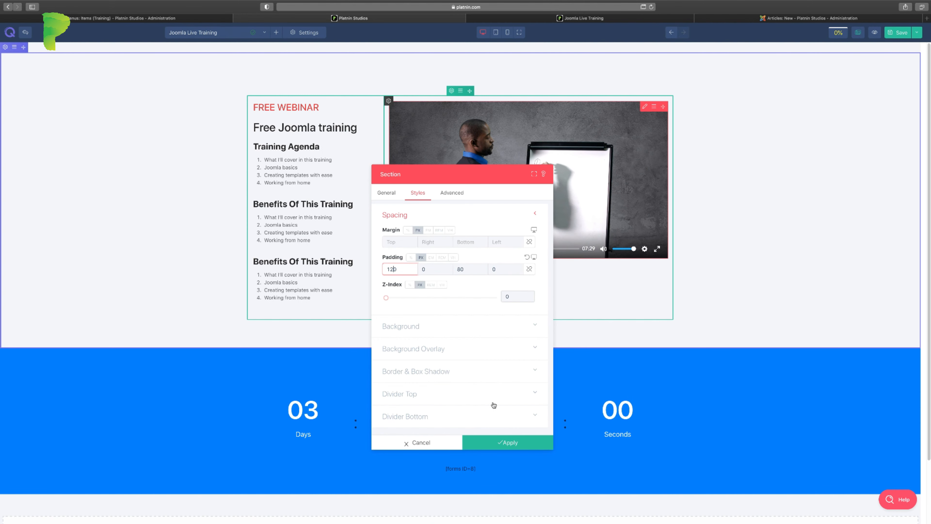
pyautogui.click(508, 443)
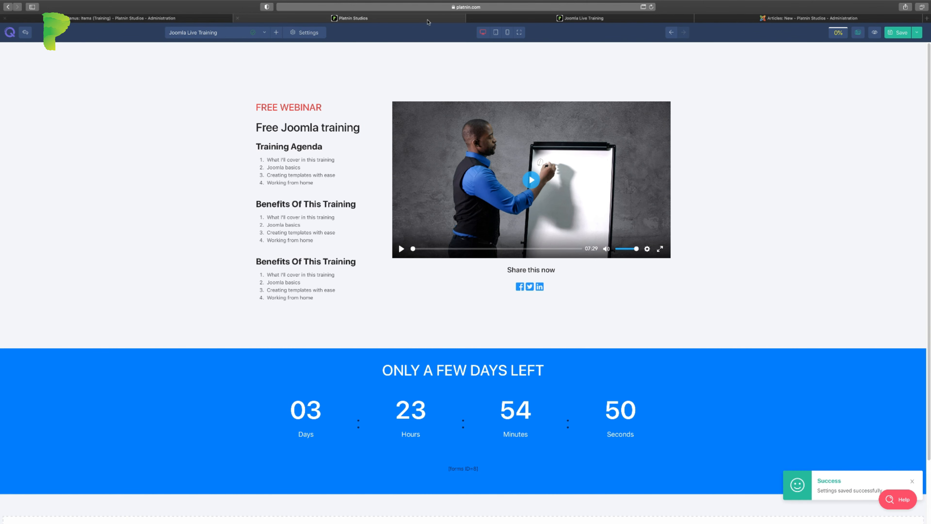
# Step: Switch to the Joomla administration and open the Joomla Training form from the forms list to examine its fields
pyautogui.click(470, 18)
pyautogui.click(210, 19)
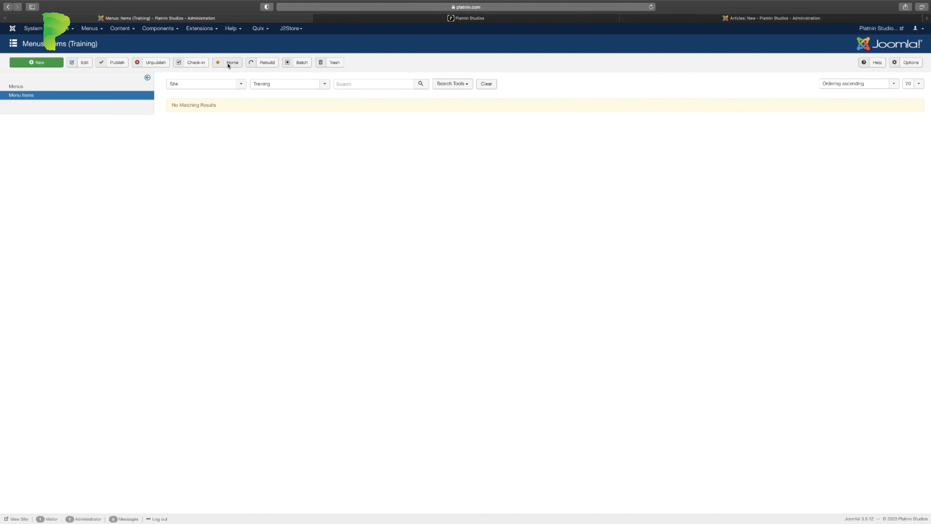
pyautogui.click(160, 28)
pyautogui.click(166, 75)
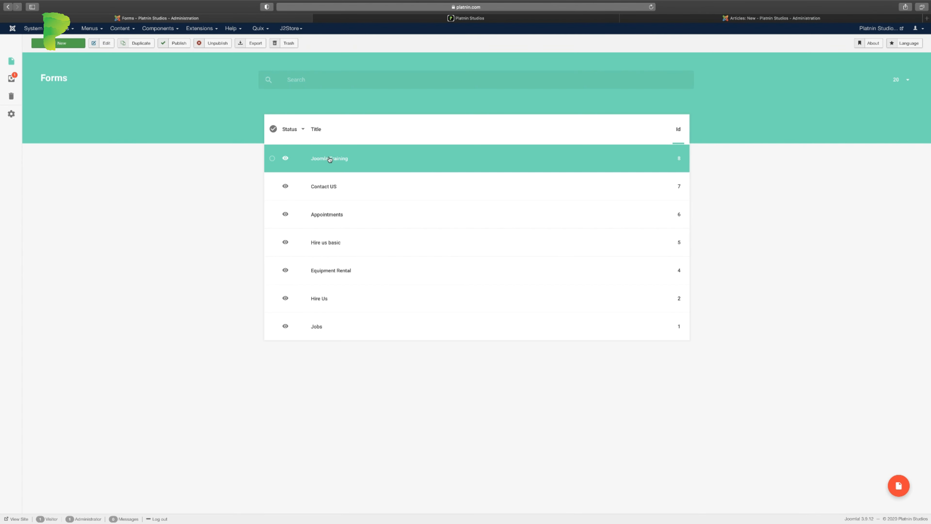
pyautogui.click(330, 159)
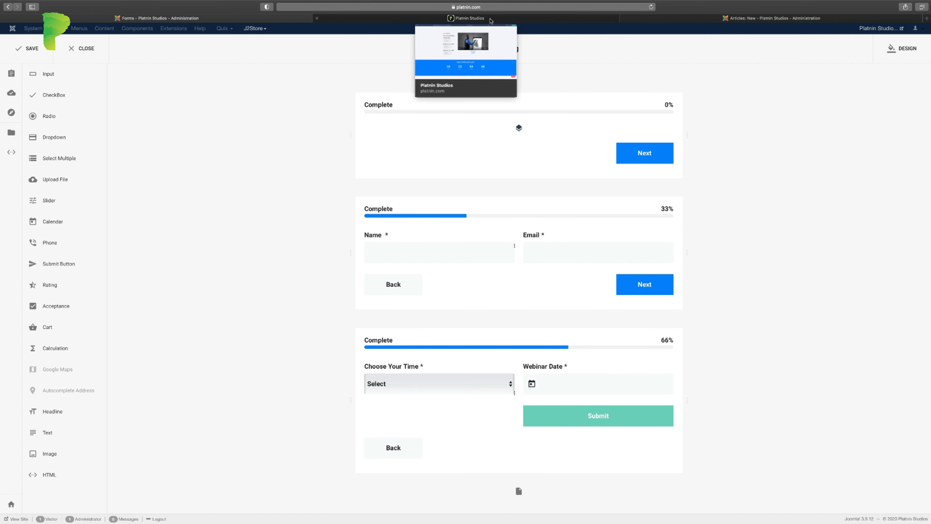
# Step: Return to the page builder and preview the landing page to check the new layout and form shortcode
pyautogui.click(550, 22)
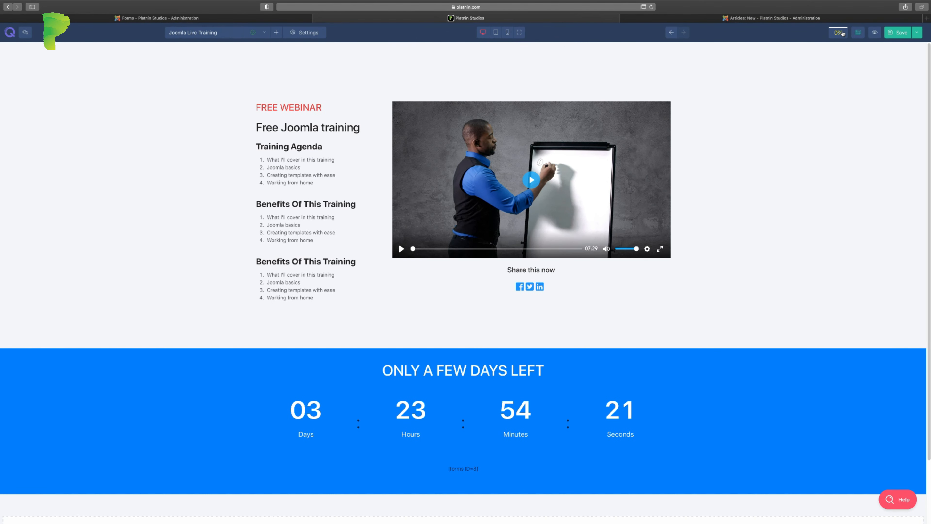
pyautogui.click(875, 32)
pyautogui.click(428, 19)
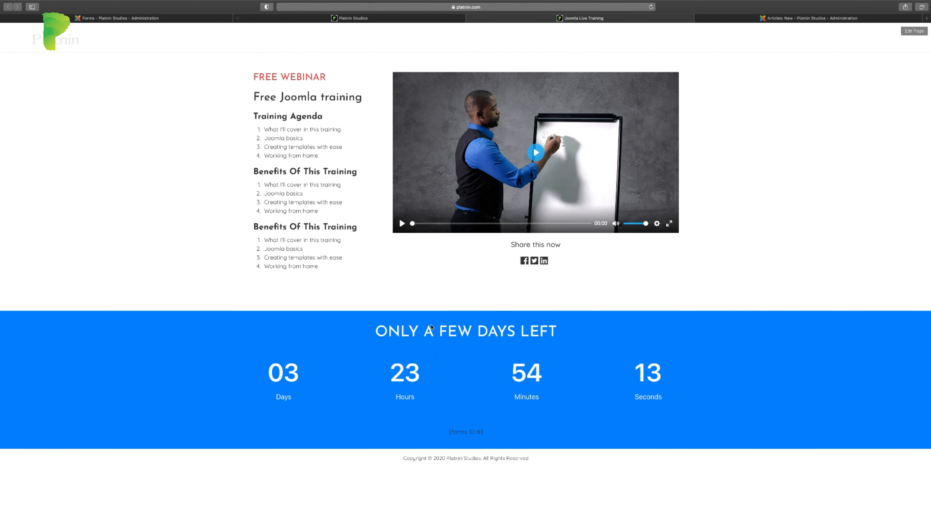
# Step: Switch to the Joomla administration and delete the empty first page of the Joomla Training form
pyautogui.click(343, 17)
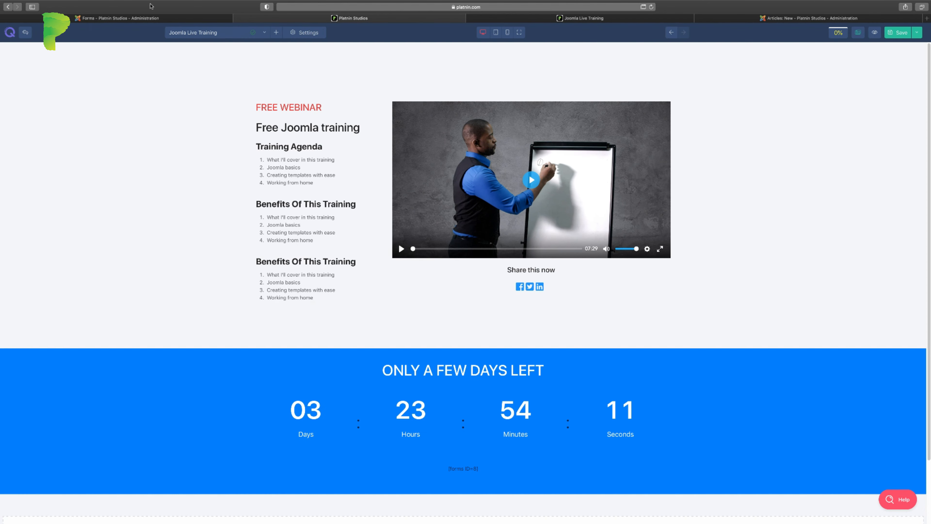
pyautogui.click(167, 19)
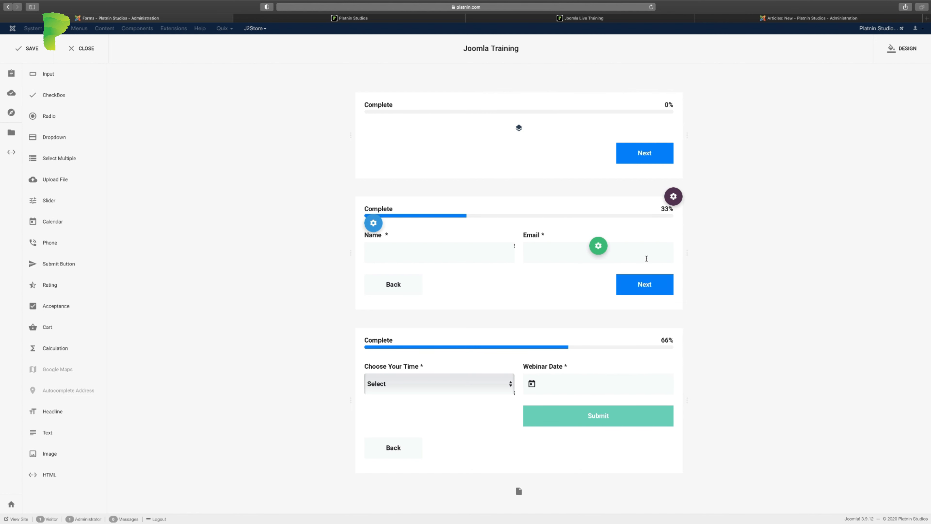
pyautogui.moveTo(673, 94)
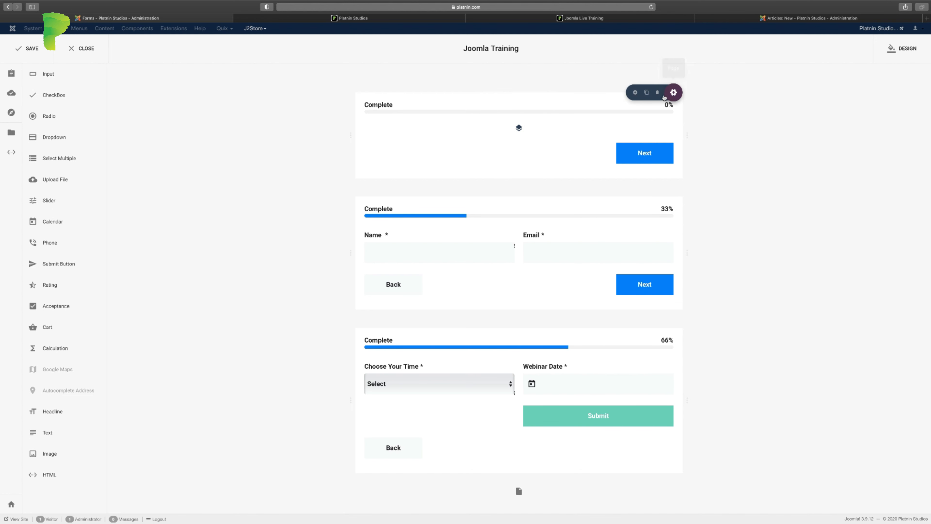
pyautogui.click(657, 94)
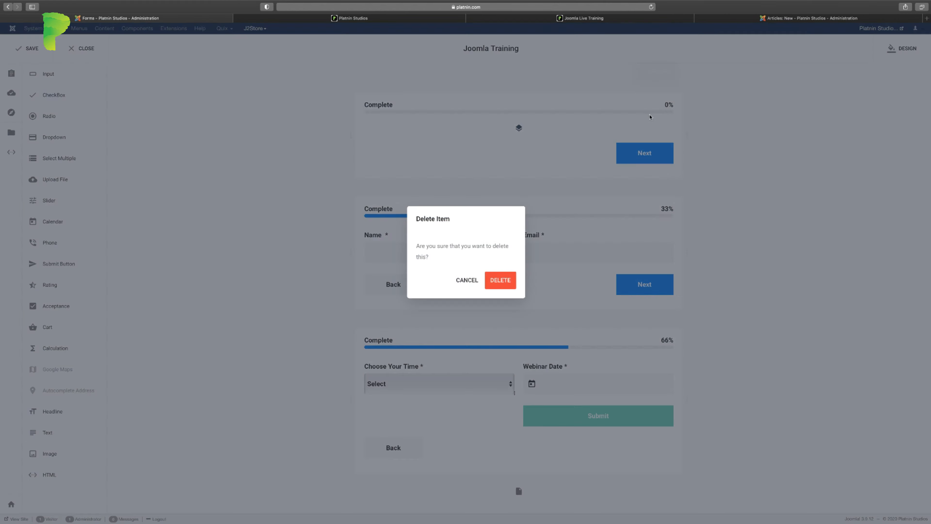
pyautogui.click(501, 279)
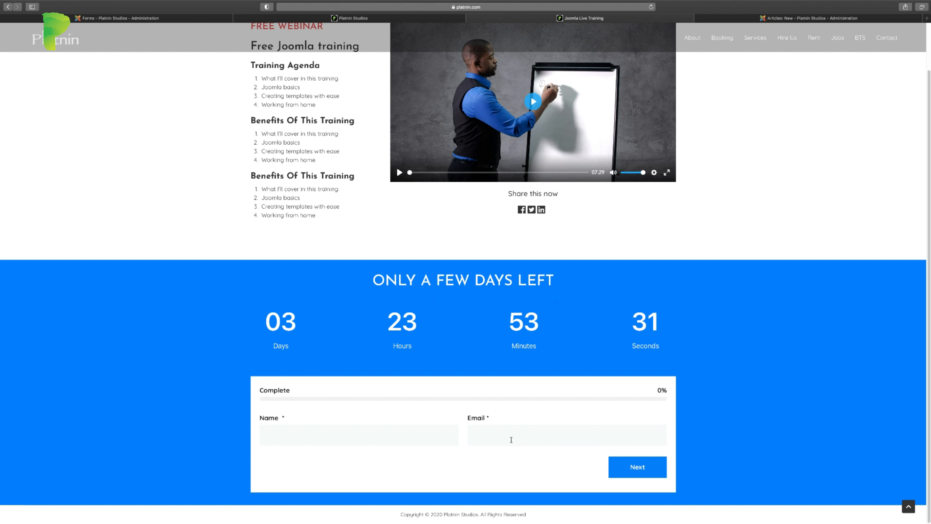
# Step: Check the sign-up form below the countdown in the live preview, close the preview and return to the page builder
pyautogui.scroll(3, 483, 442)
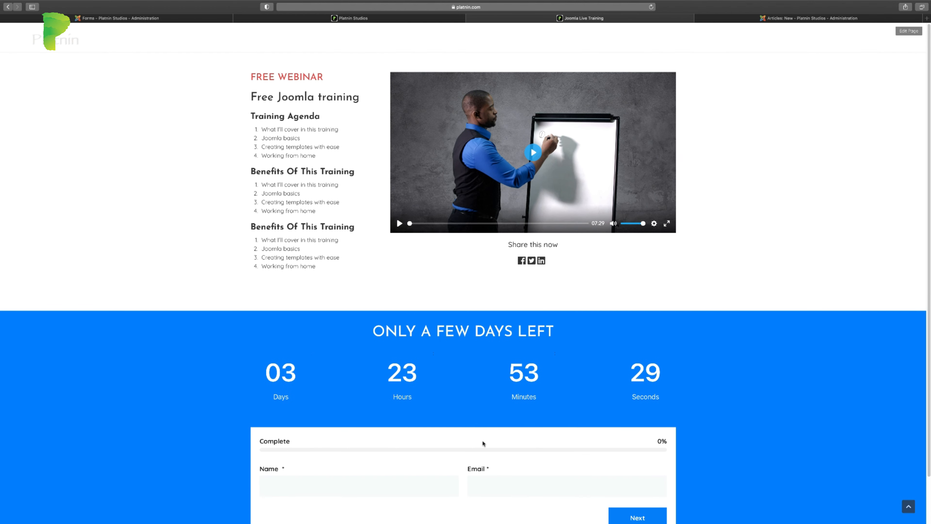
pyautogui.scroll(-3, 483, 440)
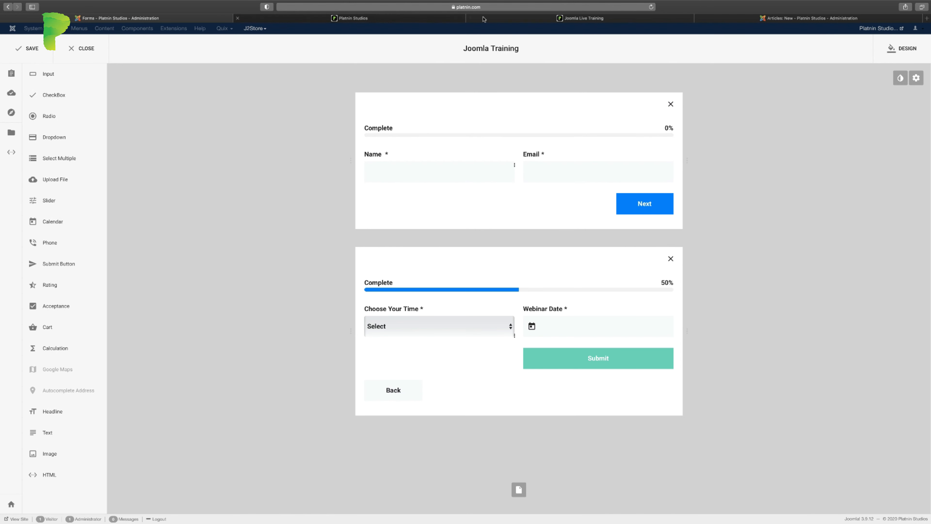
pyautogui.click(533, 19)
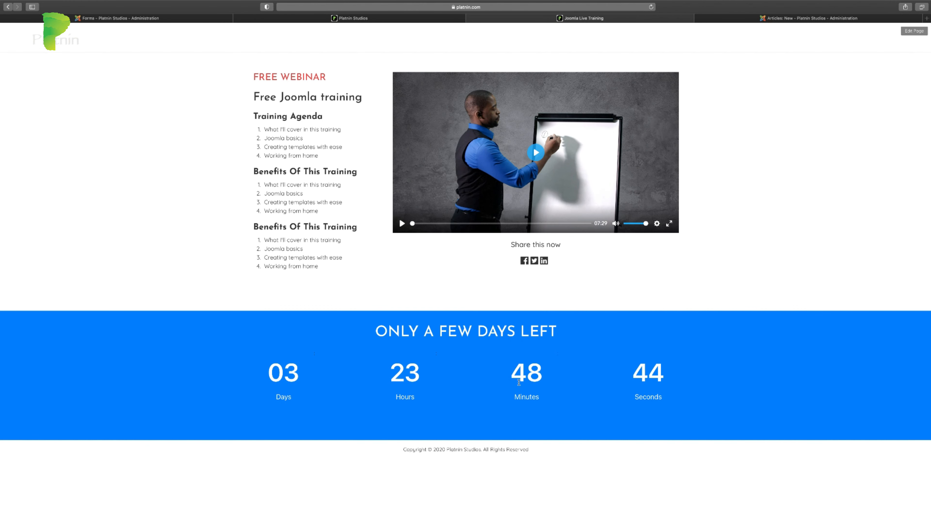
pyautogui.click(373, 22)
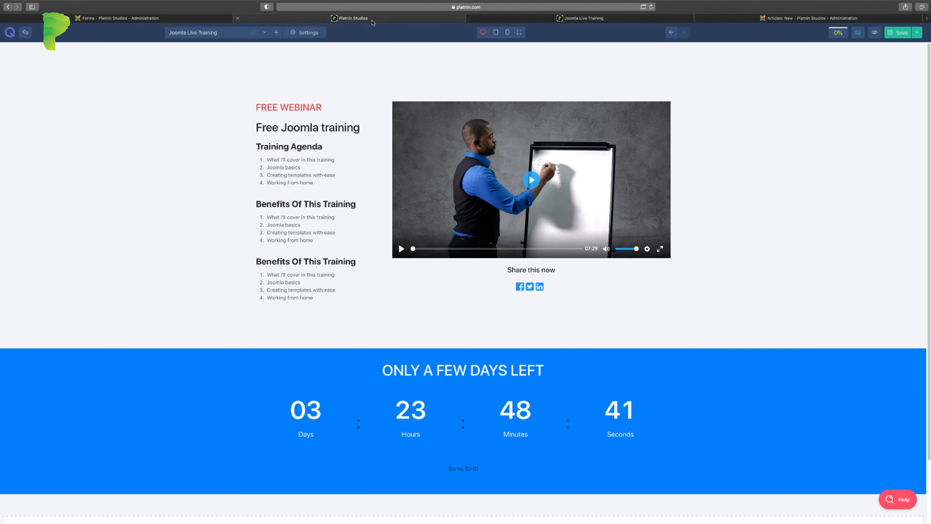
pyautogui.click(470, 18)
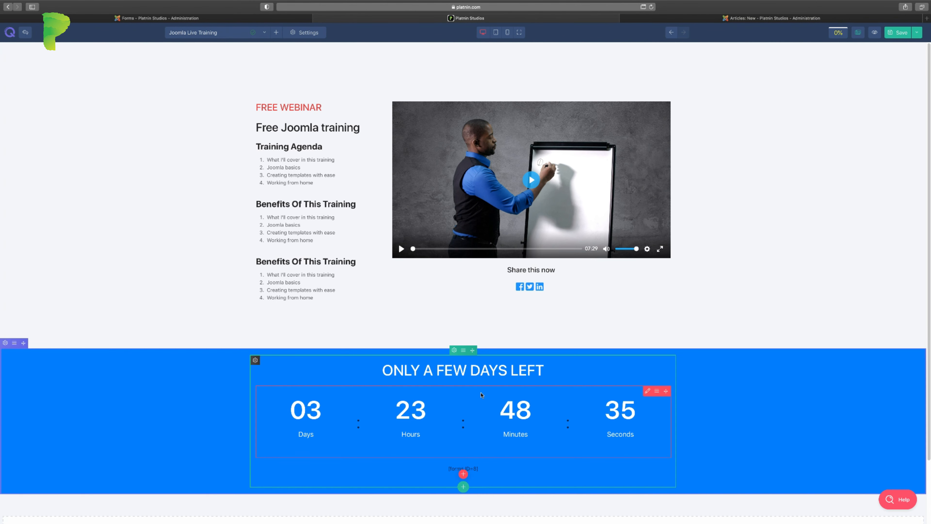
# Step: Add a new row below the webinar details and video, and move the form shortcode from the countdown section into it
pyautogui.scroll(-2, 493, 470)
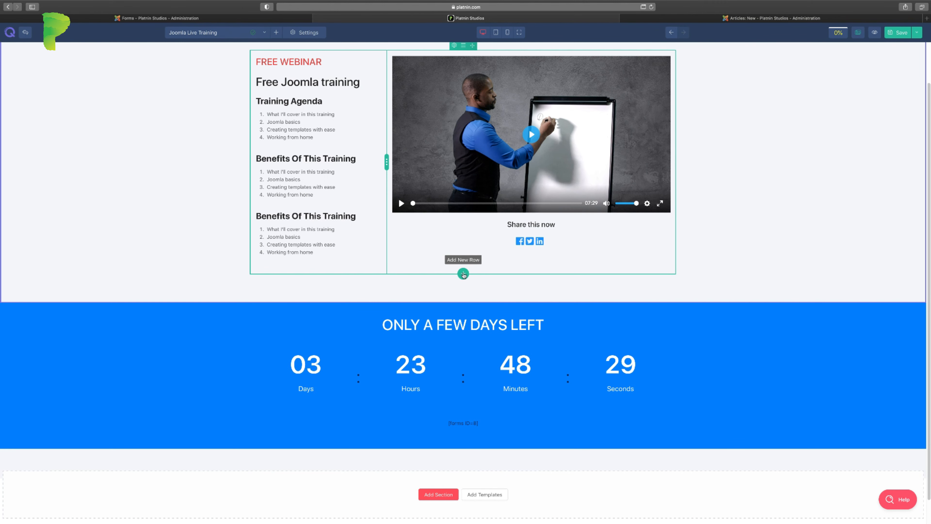
pyautogui.click(463, 274)
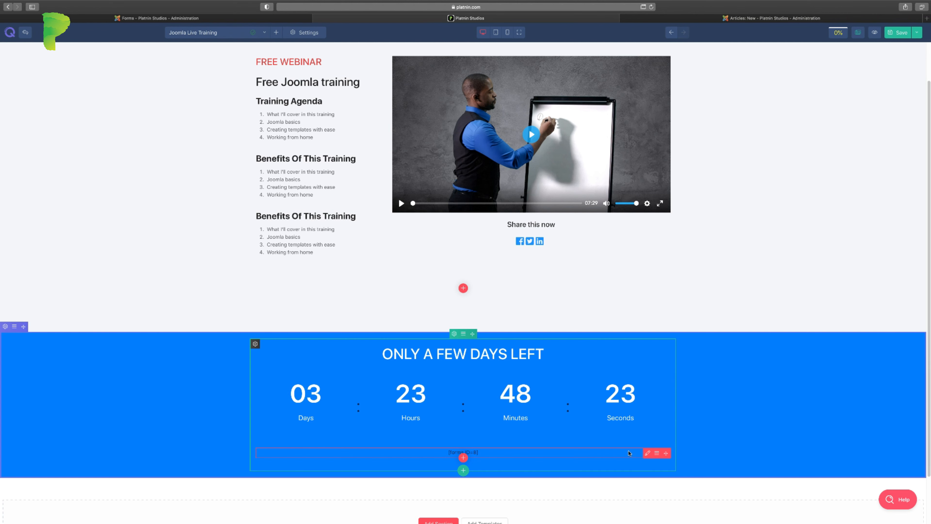
pyautogui.moveTo(666, 453); pyautogui.dragTo(460, 284)
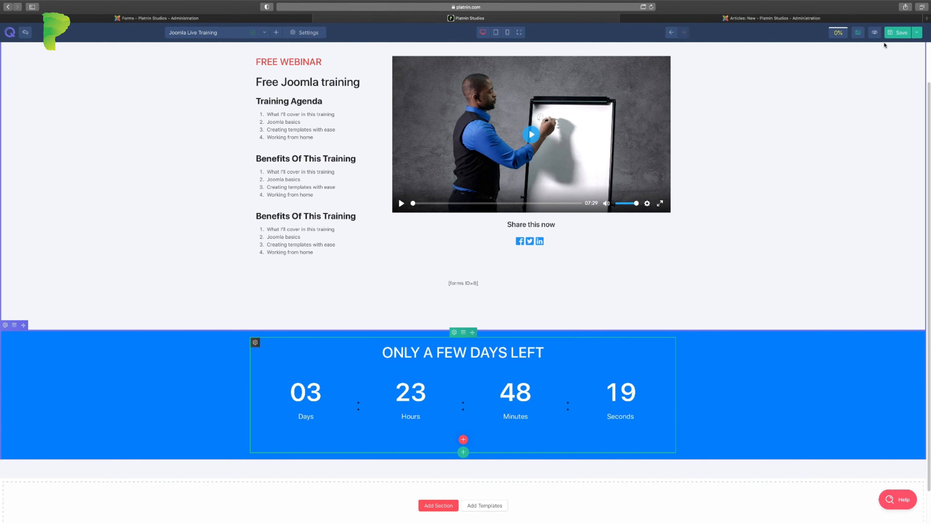
# Step: Return to the Joomla Training form in the administration and delete both of its remaining pages
pyautogui.click(214, 19)
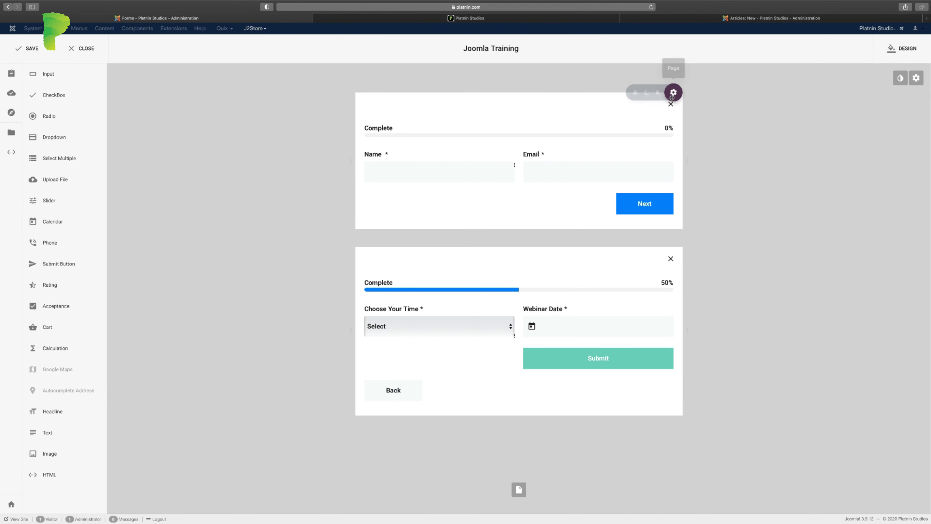
pyautogui.click(658, 93)
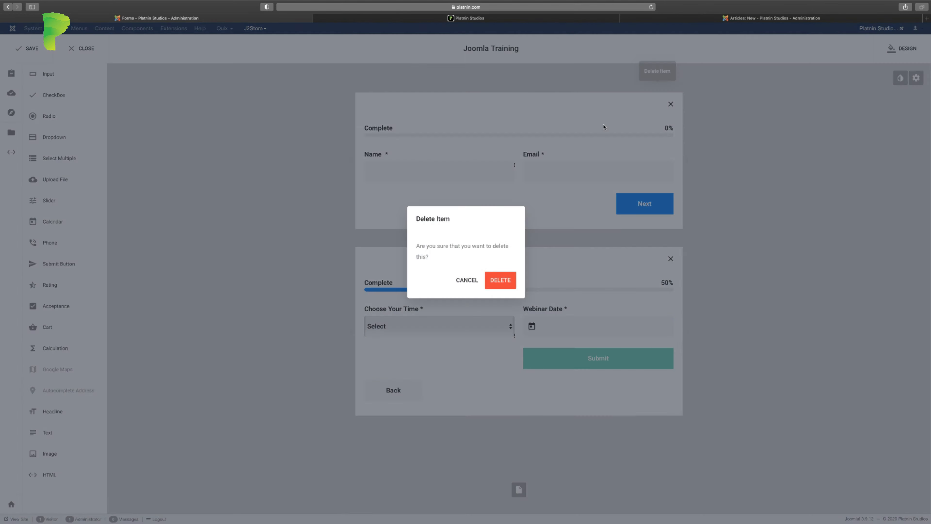
pyautogui.click(500, 278)
pyautogui.moveTo(674, 92)
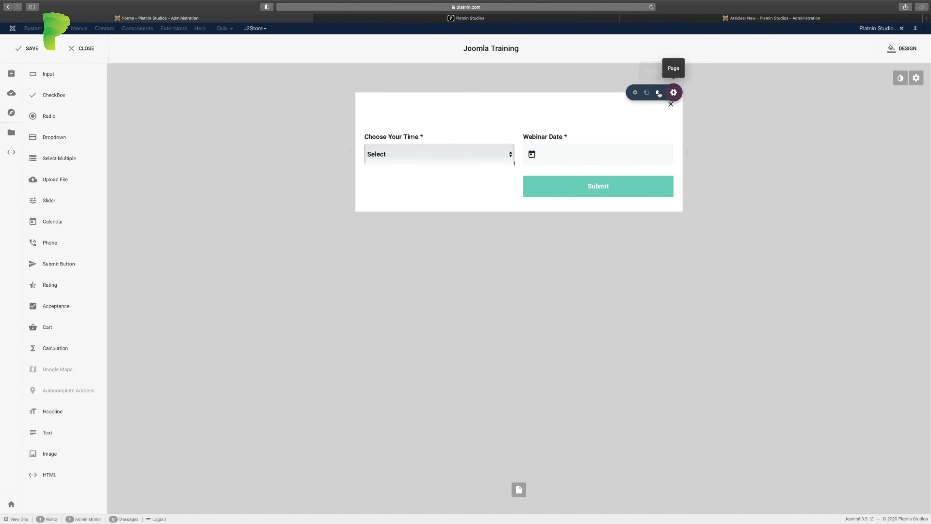
pyautogui.click(658, 93)
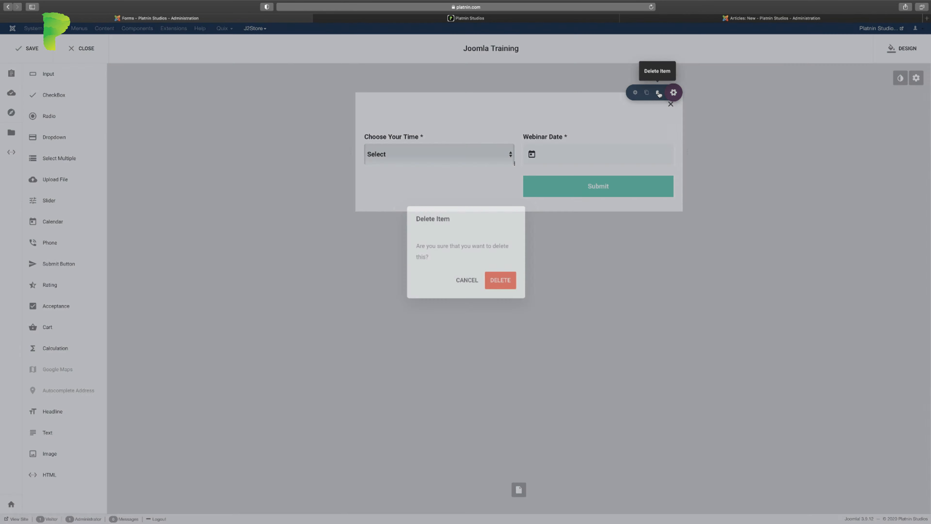
pyautogui.click(501, 278)
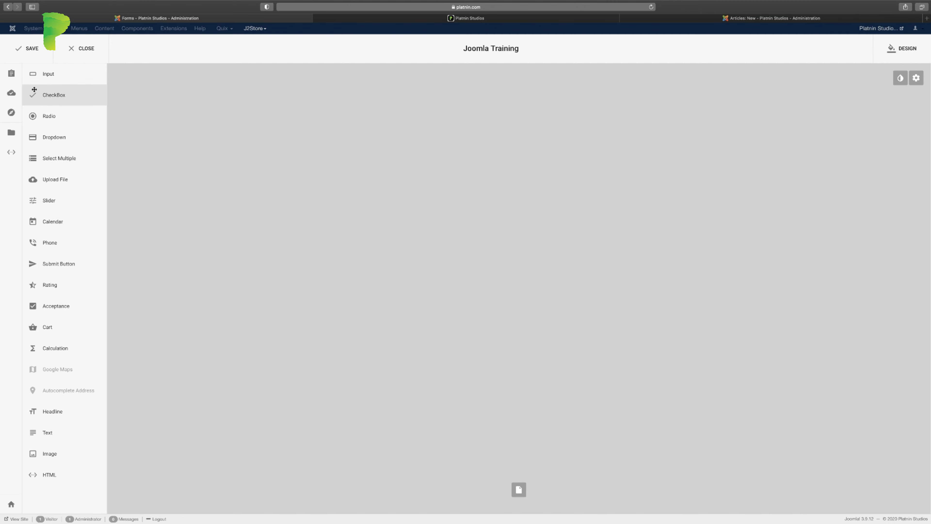
# Step: Browse the form templates, load the Workshop Registration template from the Event Registration category and save the form
pyautogui.click(14, 74)
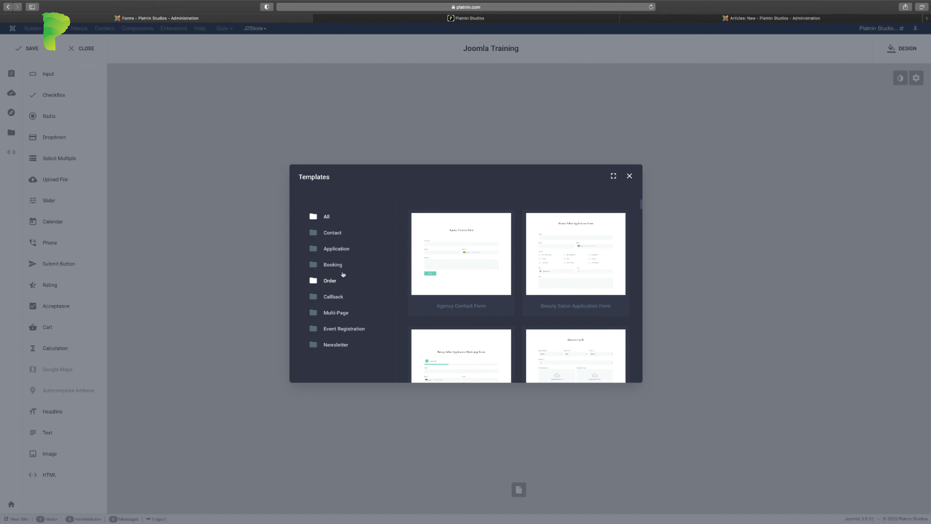
pyautogui.click(338, 266)
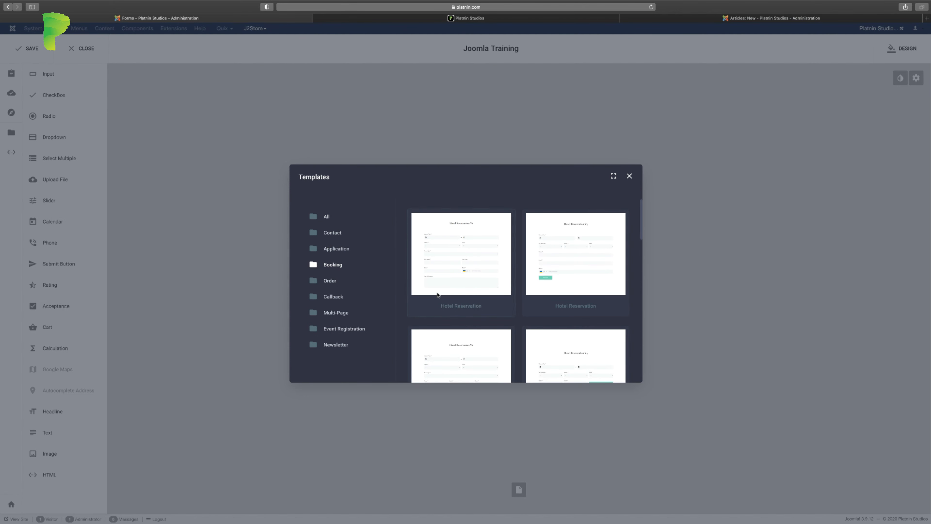
pyautogui.scroll(-2, 492, 335)
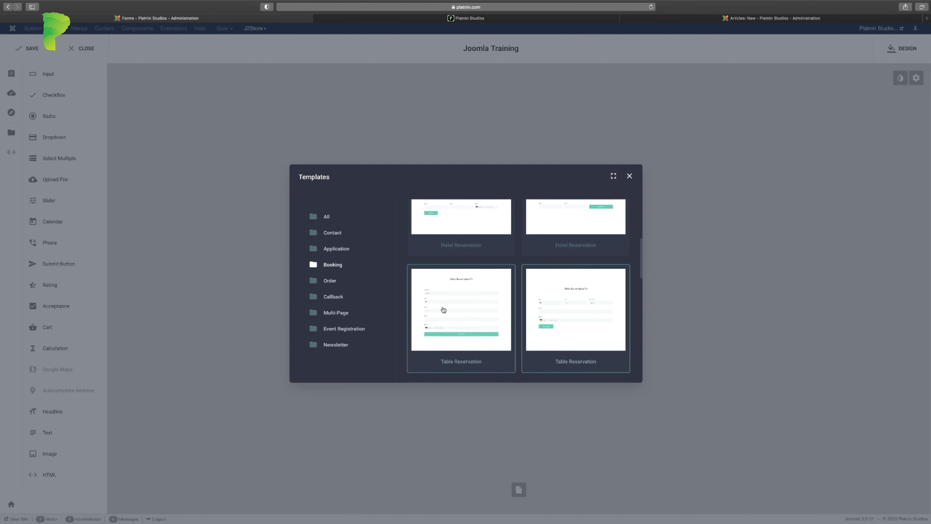
pyautogui.click(336, 281)
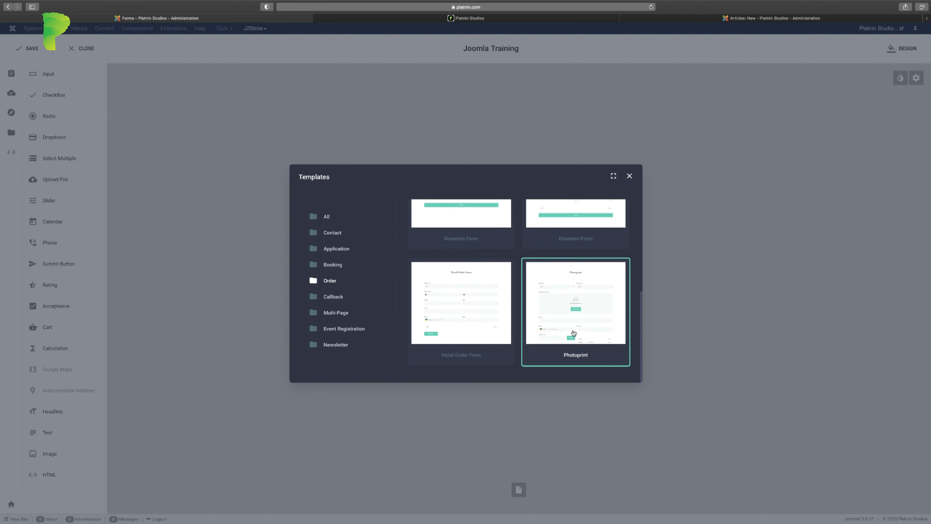
pyautogui.scroll(5, 567, 319)
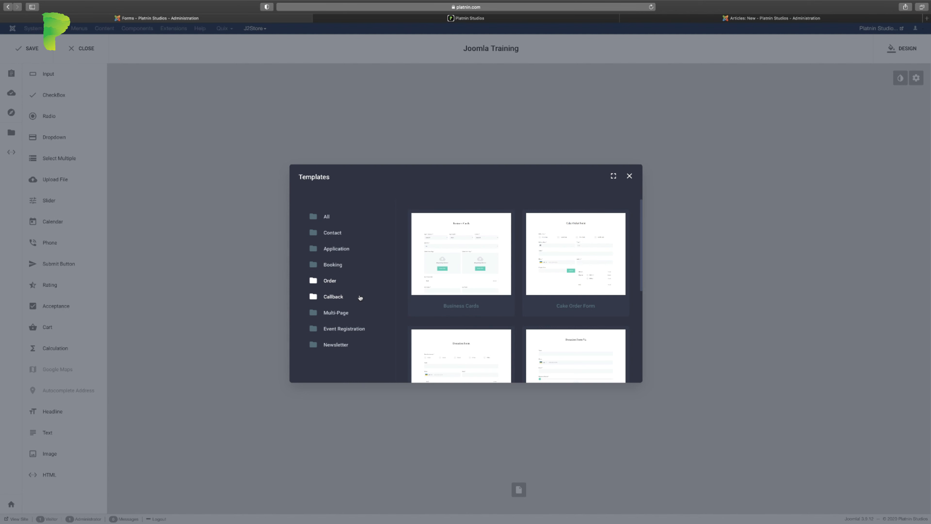
pyautogui.click(351, 299)
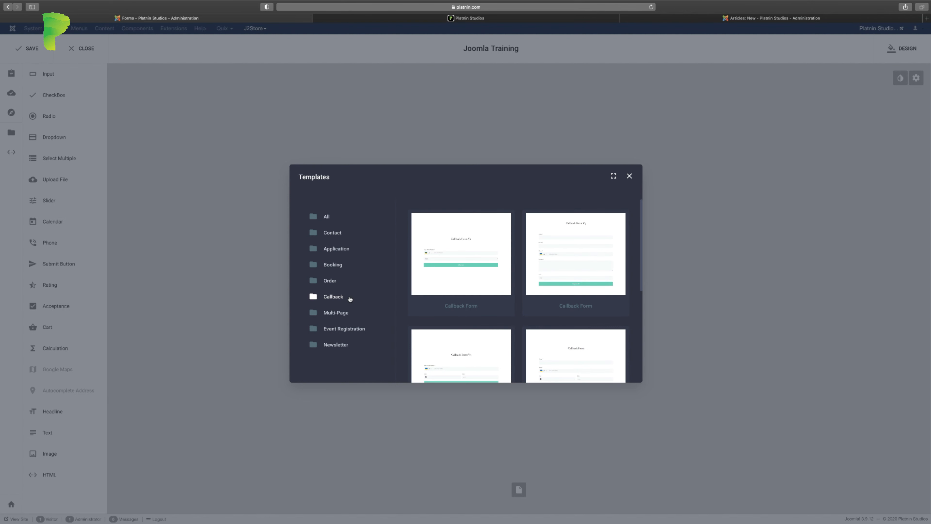
pyautogui.scroll(-10, 474, 326)
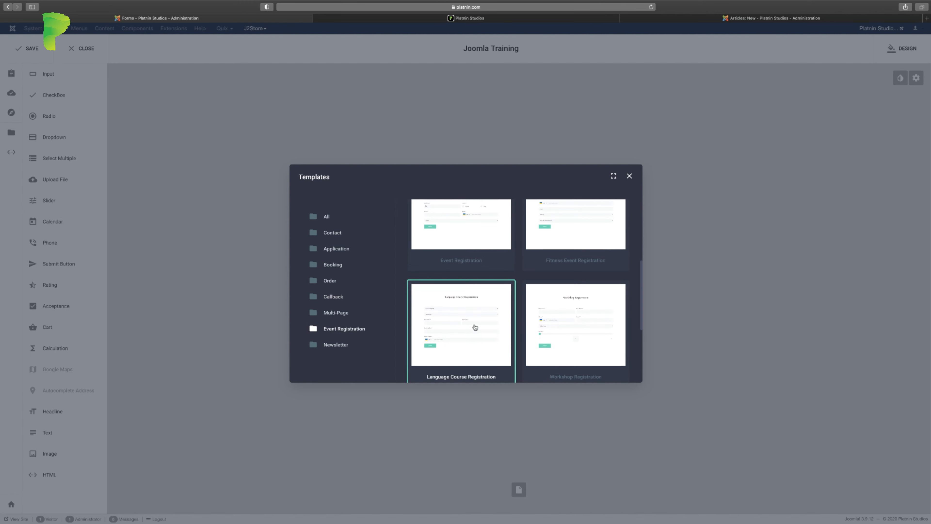
pyautogui.click(580, 323)
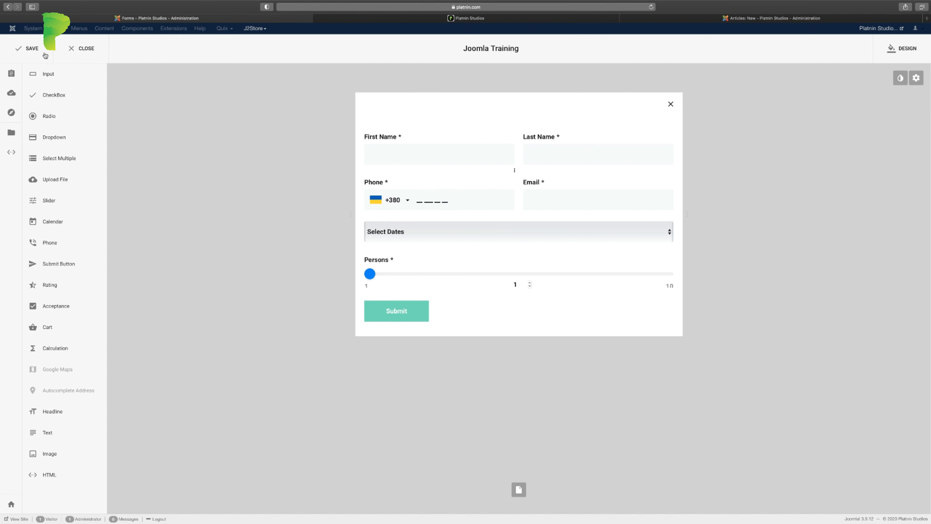
pyautogui.click(32, 50)
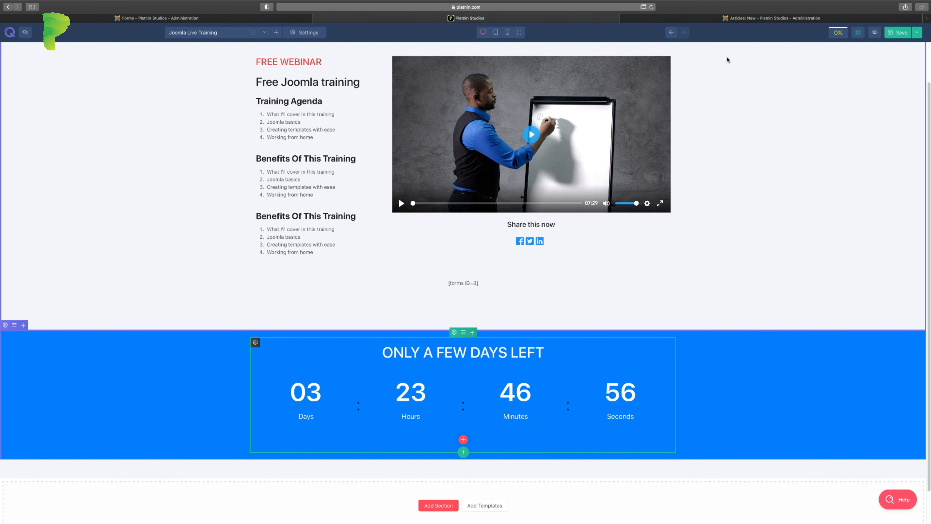
# Step: Preview the landing page and examine the placement of the registration form between the webinar details and the countdown, including its name fields
pyautogui.click(874, 33)
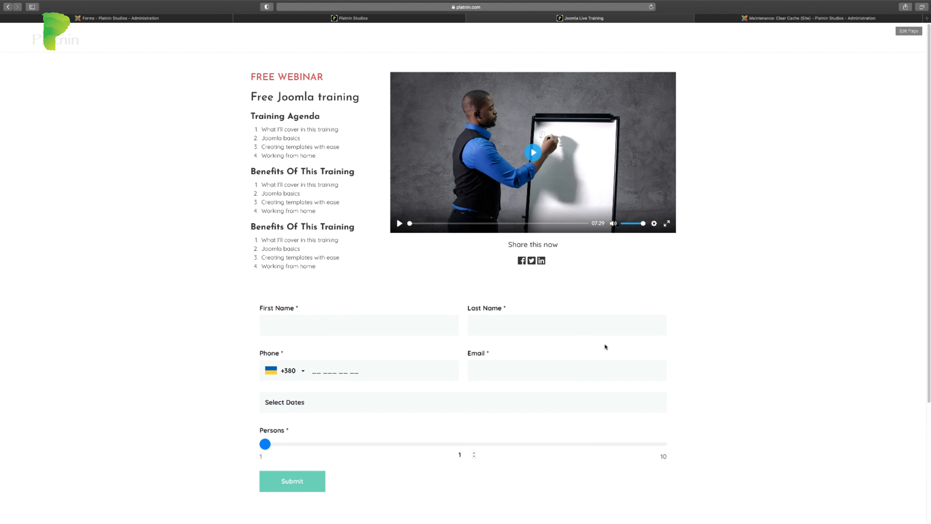
pyautogui.scroll(-5, 620, 342)
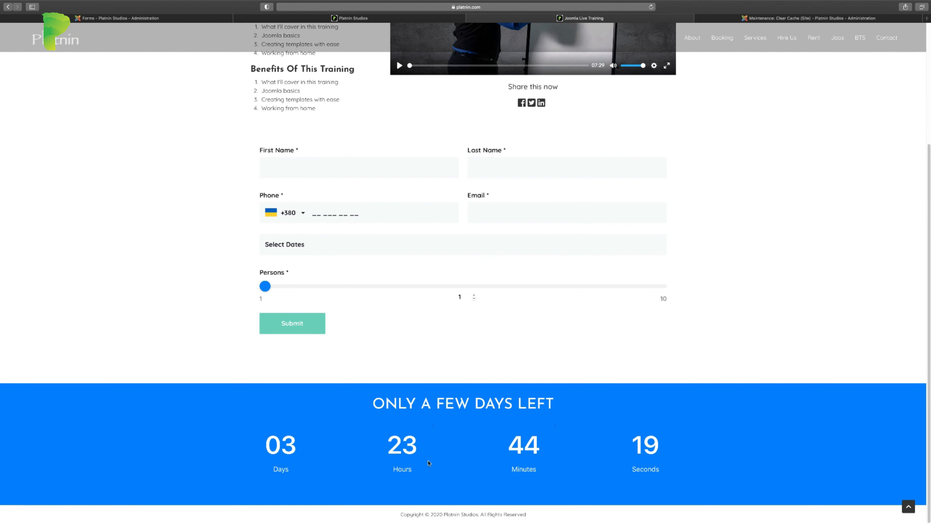
pyautogui.scroll(4, 436, 463)
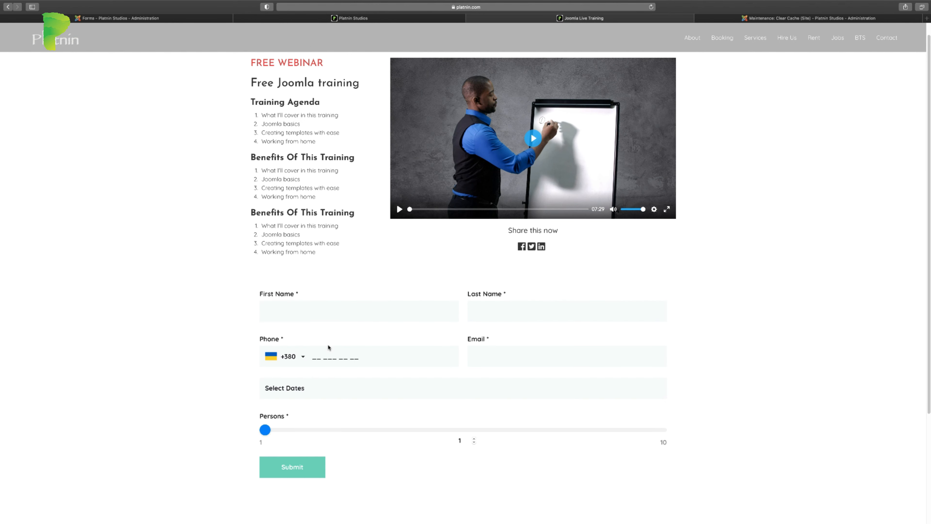
pyautogui.click(384, 308)
pyautogui.click(537, 304)
pyautogui.scroll(-1, 636, 385)
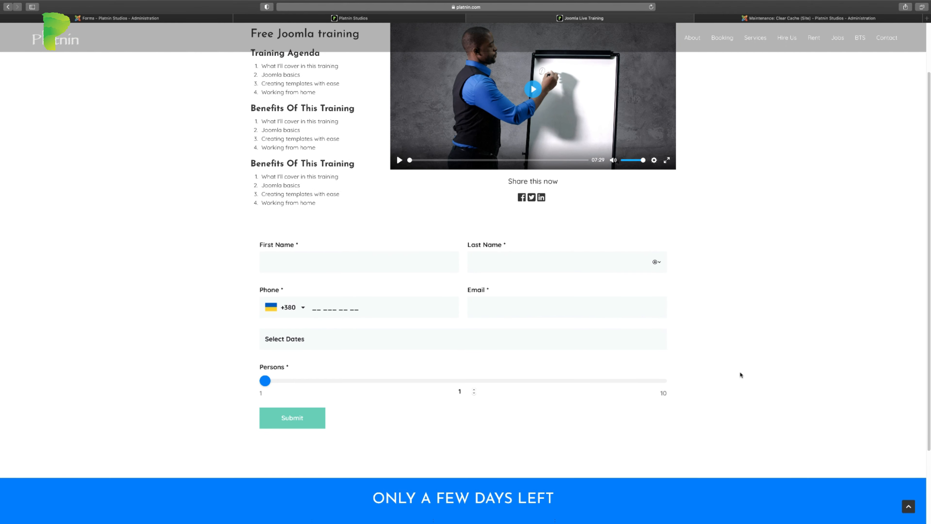
pyautogui.scroll(-2, 740, 374)
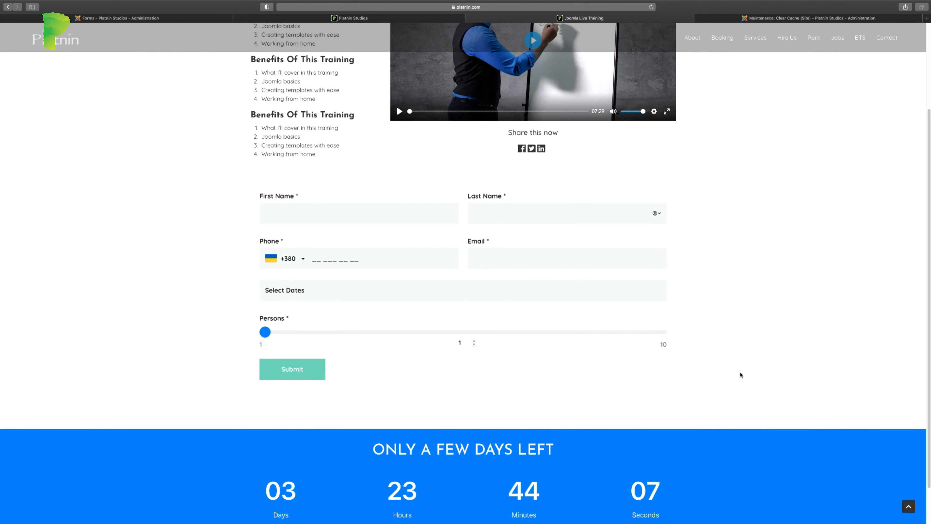
pyautogui.scroll(4, 740, 371)
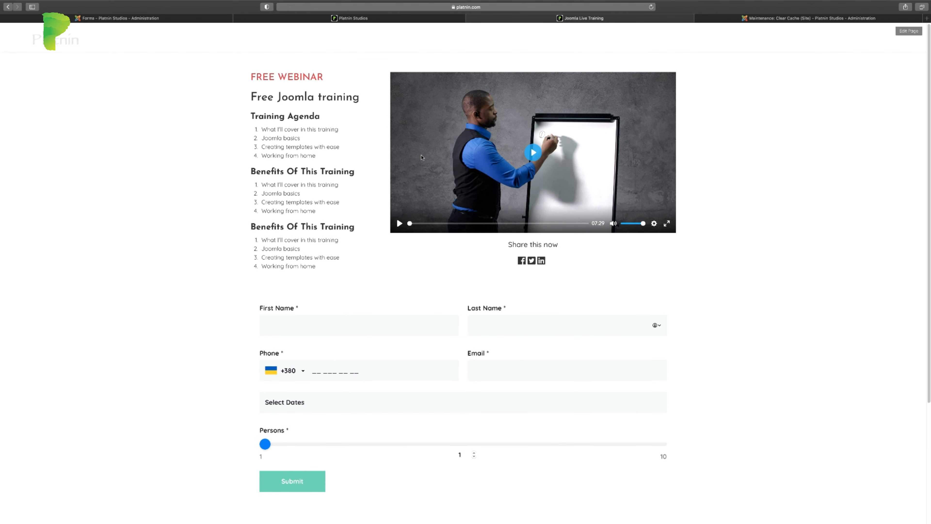
pyautogui.scroll(-5, 815, 395)
pyautogui.scroll(-1, 750, 375)
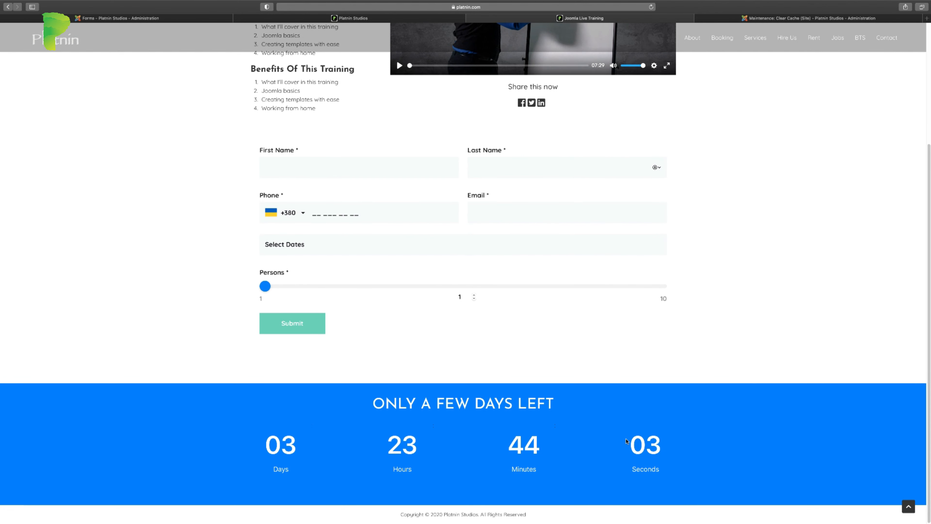
pyautogui.scroll(5, 623, 438)
pyautogui.scroll(-5, 618, 435)
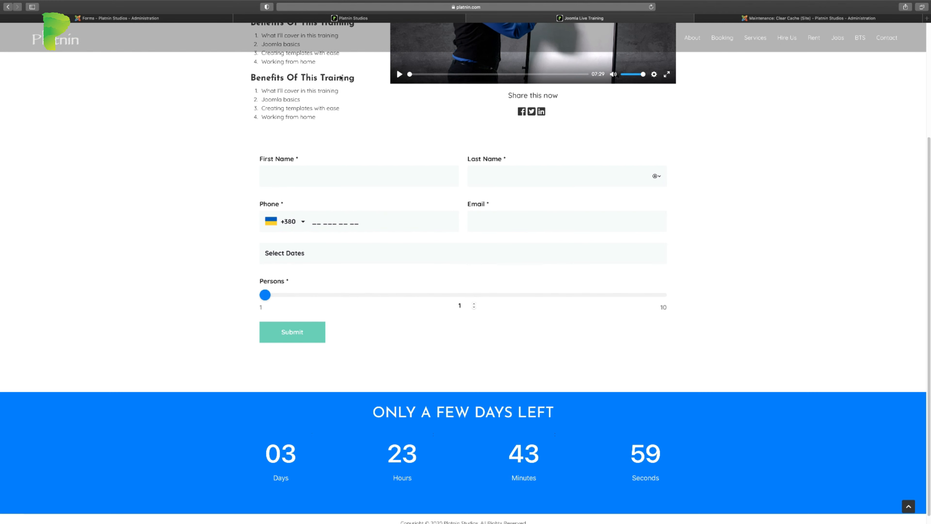
# Step: Return to the page editor and add a new single-column section below the countdown section
pyautogui.click(273, 20)
pyautogui.scroll(-1, 557, 314)
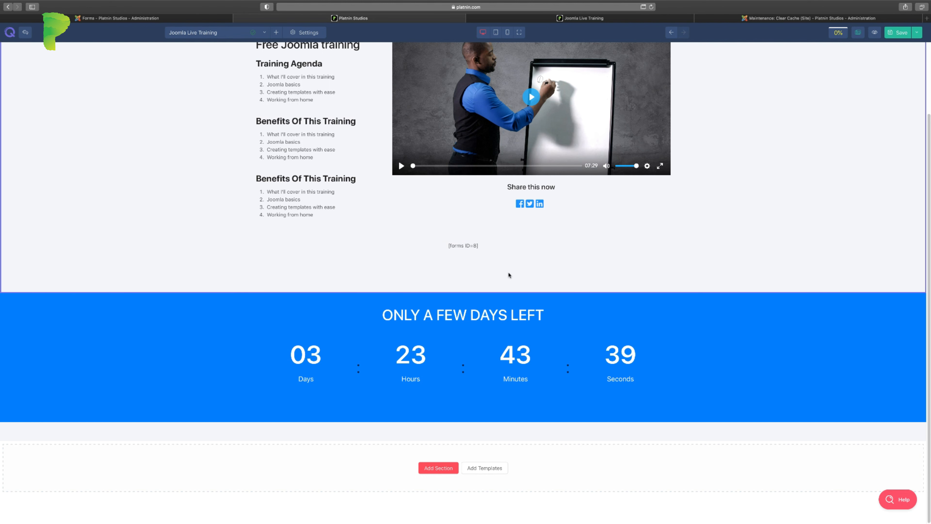
pyautogui.click(443, 469)
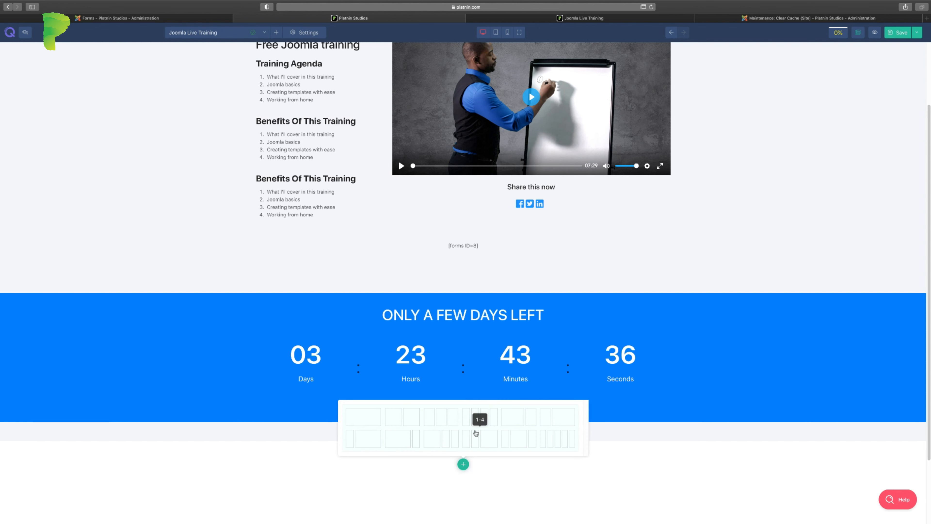
pyautogui.click(364, 416)
pyautogui.scroll(-2, 501, 328)
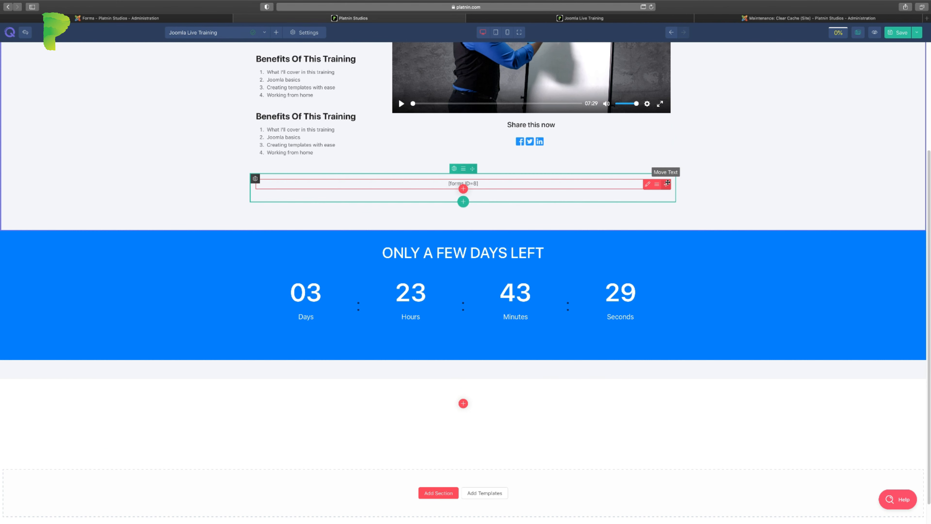
# Step: Move the form shortcode into the new section below the countdown and delete the row it leaves empty
pyautogui.moveTo(665, 184); pyautogui.dragTo(477, 403)
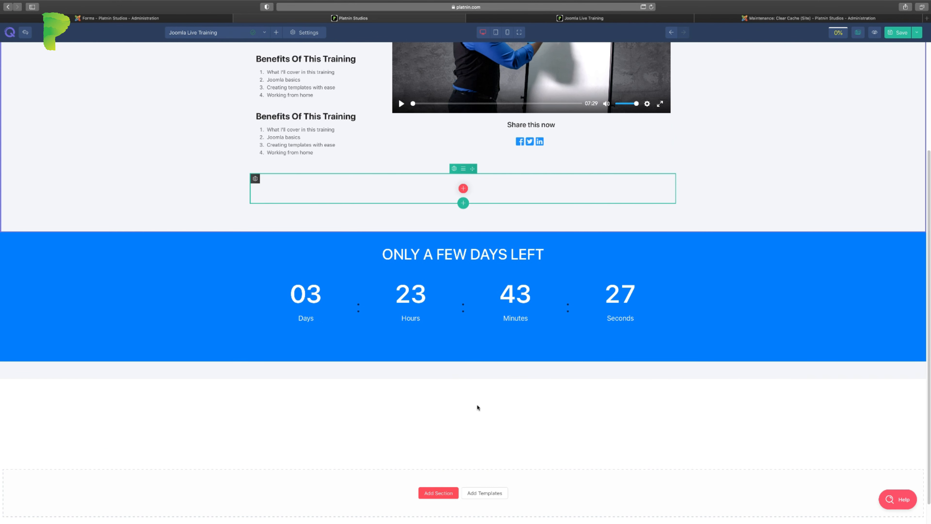
pyautogui.click(463, 168)
pyautogui.click(471, 263)
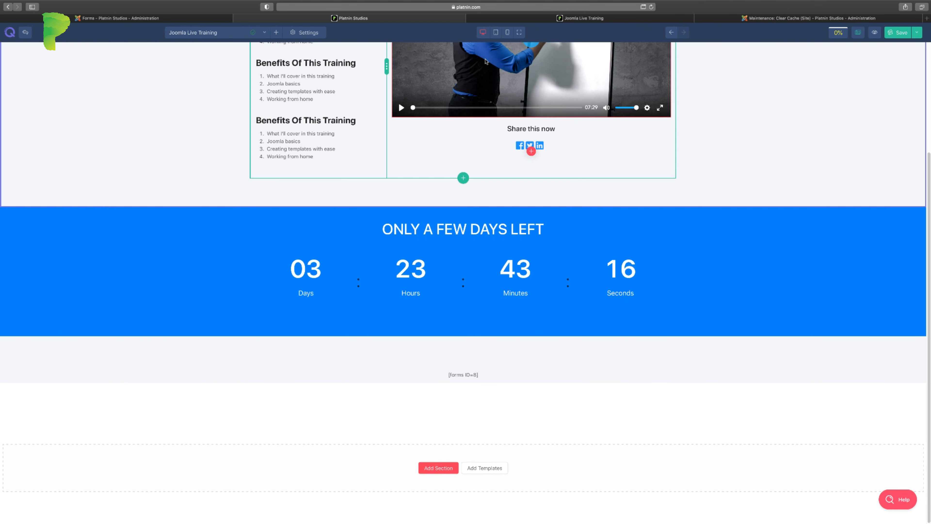
# Step: Preview the landing page and examine the registration form's placement and background below the countdown
pyautogui.click(572, 22)
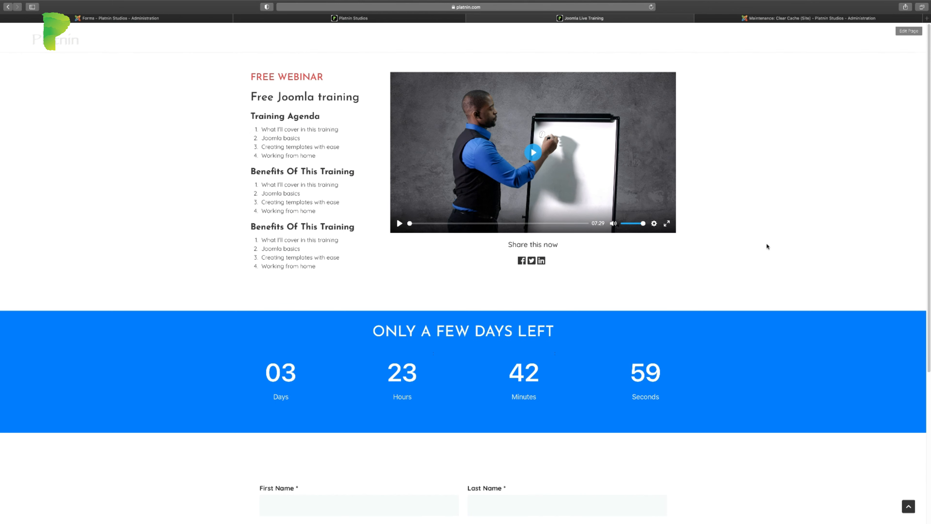
pyautogui.scroll(-5, 495, 356)
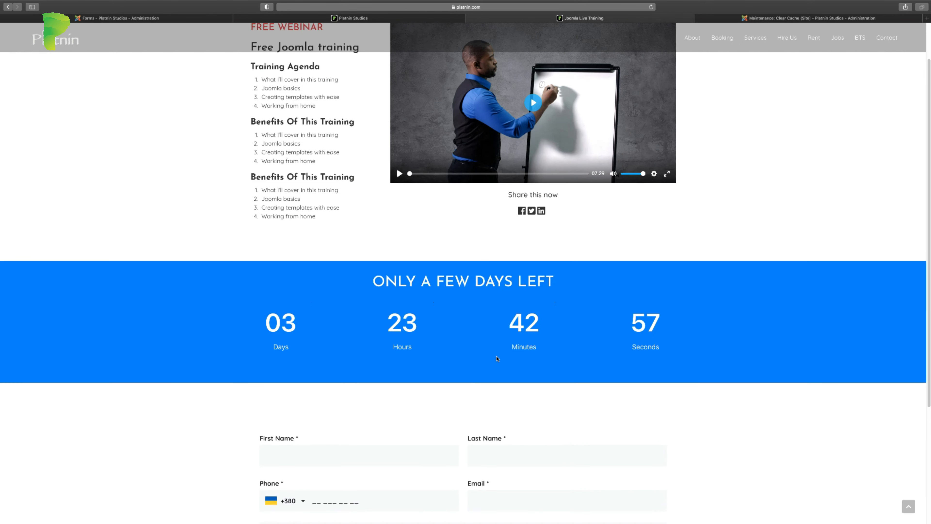
pyautogui.scroll(-2, 585, 380)
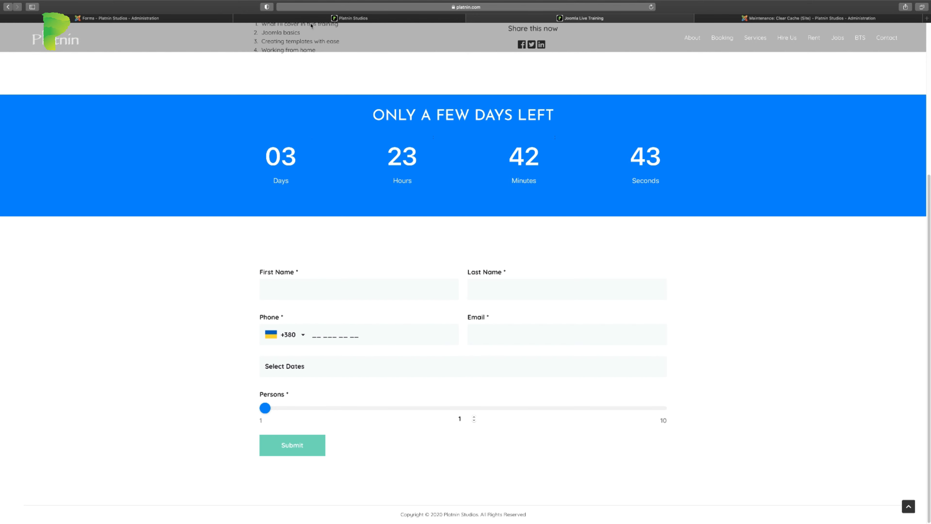
# Step: Open the form section's style settings in the page editor and set its background overlay colour to white
pyautogui.click(305, 19)
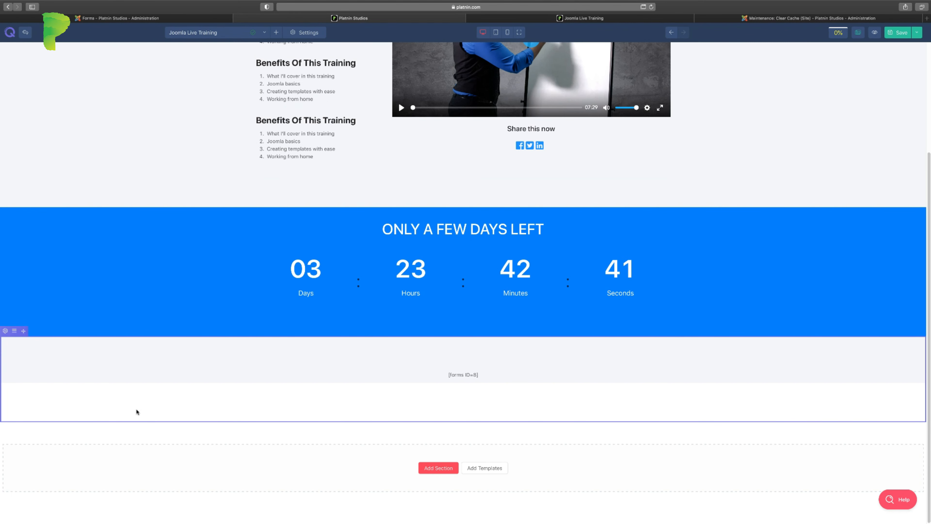
pyautogui.click(5, 331)
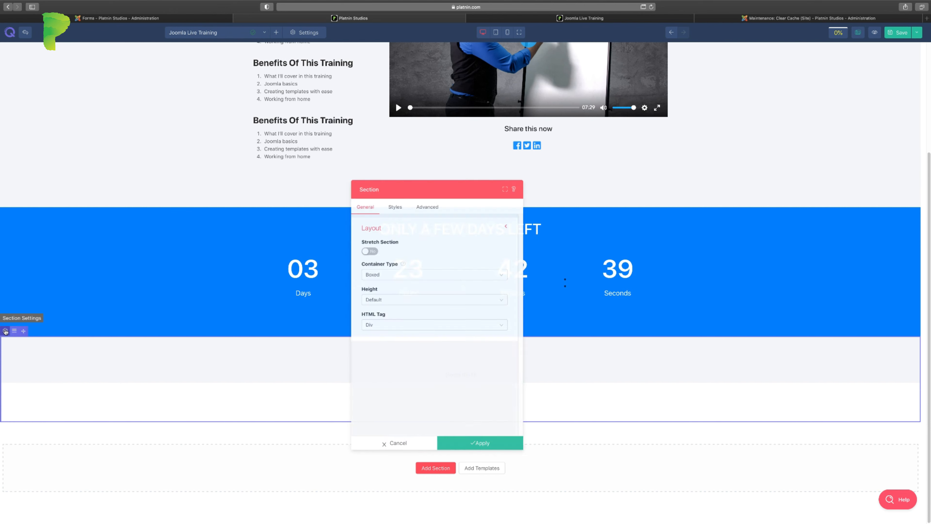
pyautogui.click(418, 192)
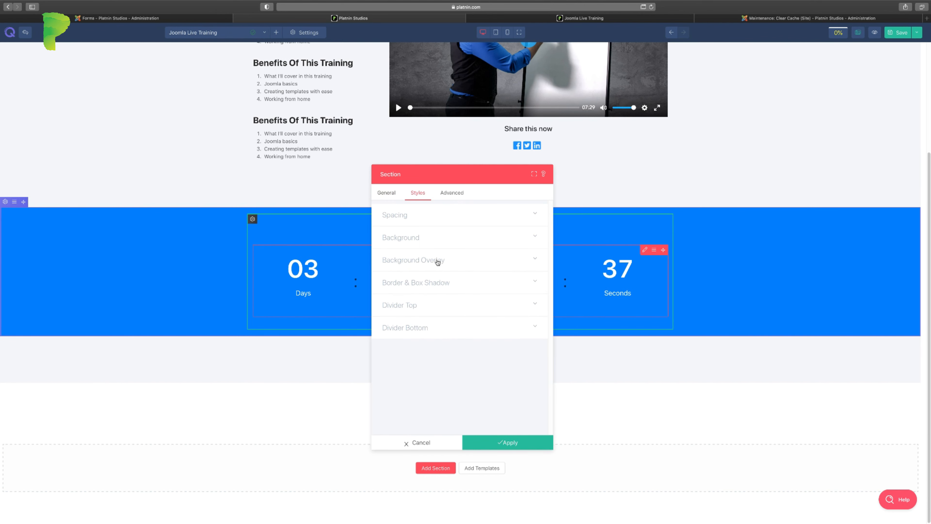
pyautogui.click(428, 261)
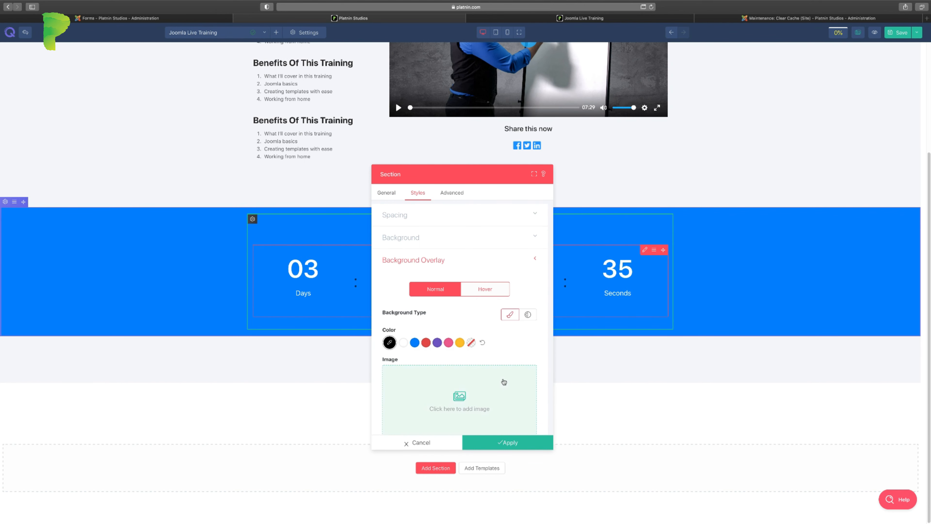
pyautogui.scroll(-1, 504, 382)
pyautogui.click(415, 333)
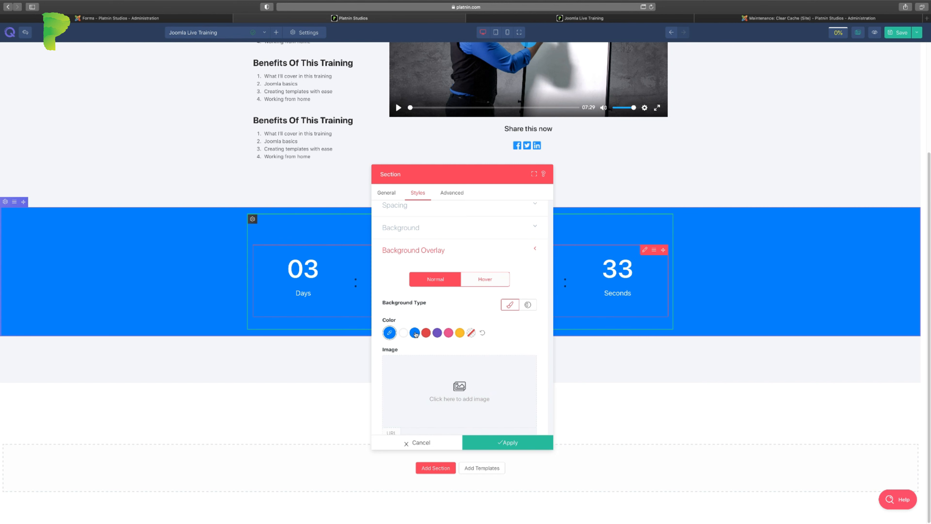
pyautogui.click(402, 334)
# Step: Set the form section's background to a custom very light grey, apply it and check the form on the preview page
pyautogui.click(413, 228)
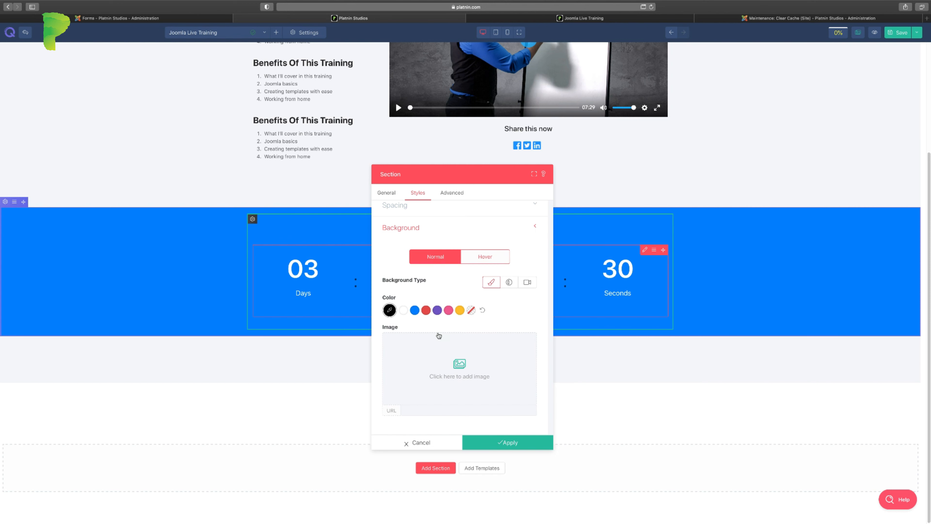
pyautogui.click(414, 310)
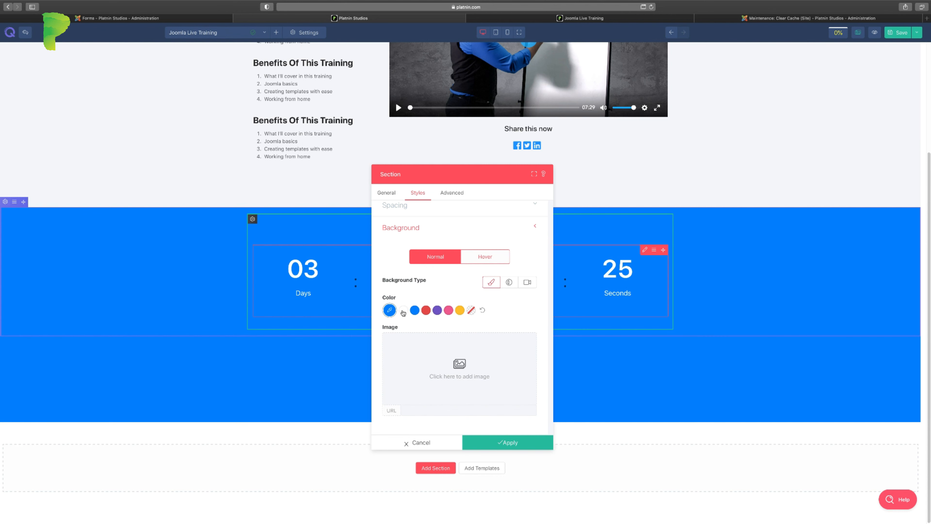
pyautogui.click(392, 311)
pyautogui.moveTo(399, 243); pyautogui.dragTo(377, 211)
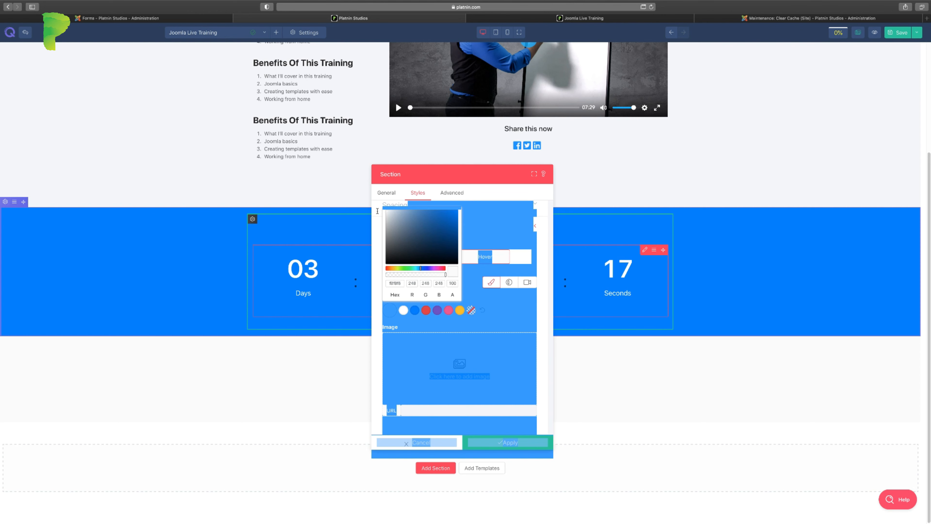
pyautogui.click(541, 330)
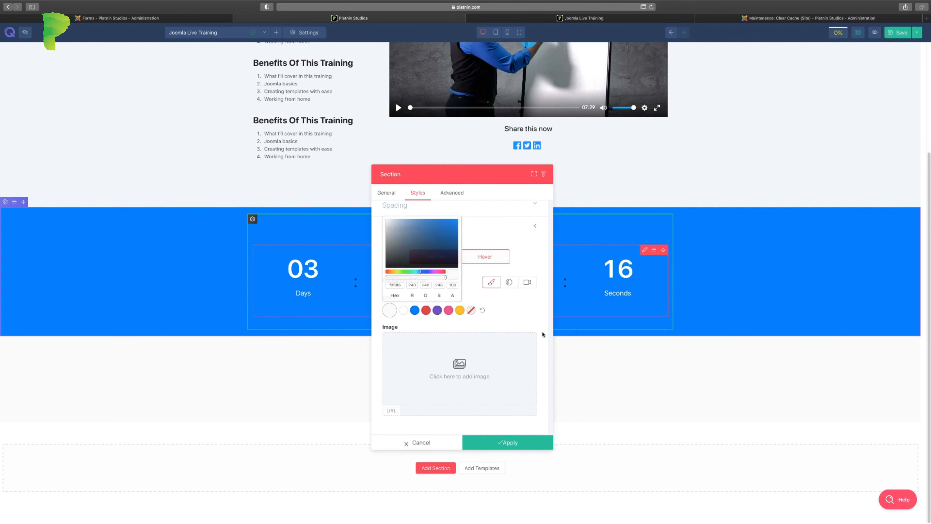
pyautogui.click(508, 443)
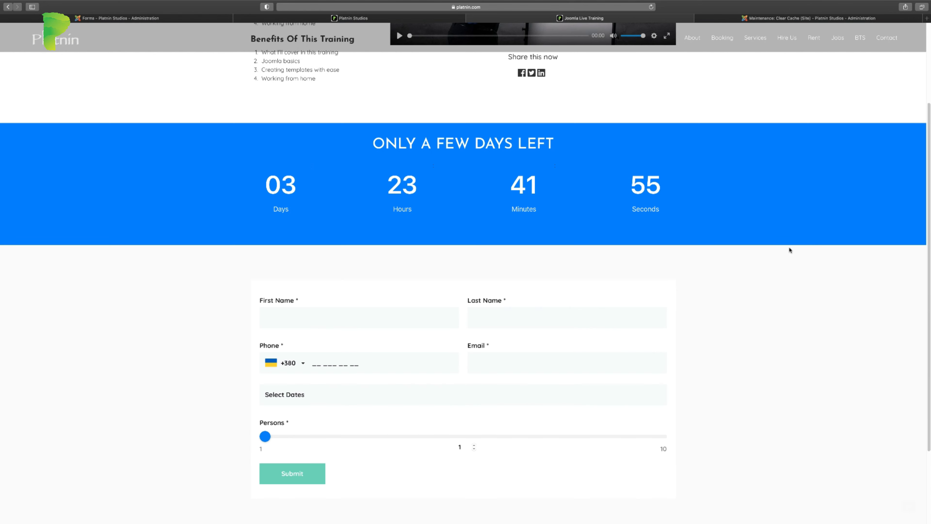
pyautogui.scroll(-2, 788, 250)
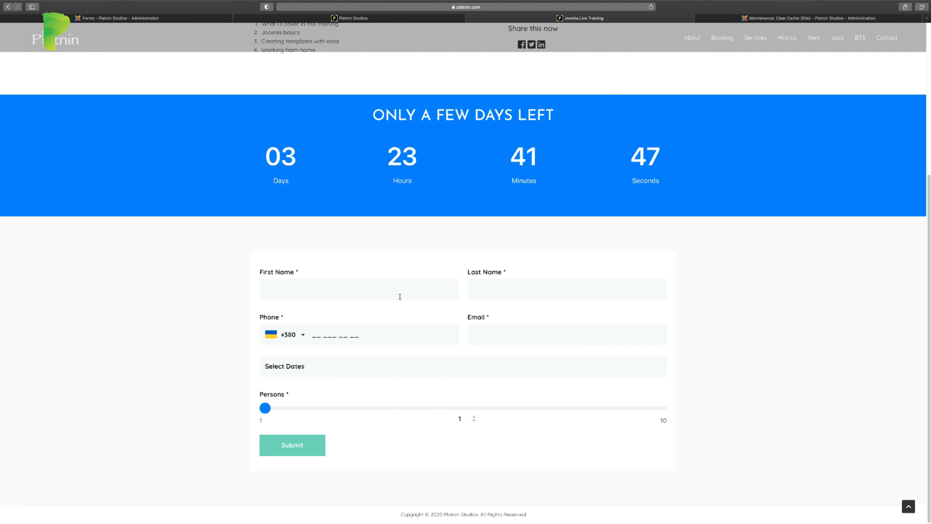
# Step: Add a Heading element below the form shortcode with the title "Please Fill The Form Completely"
pyautogui.click(332, 18)
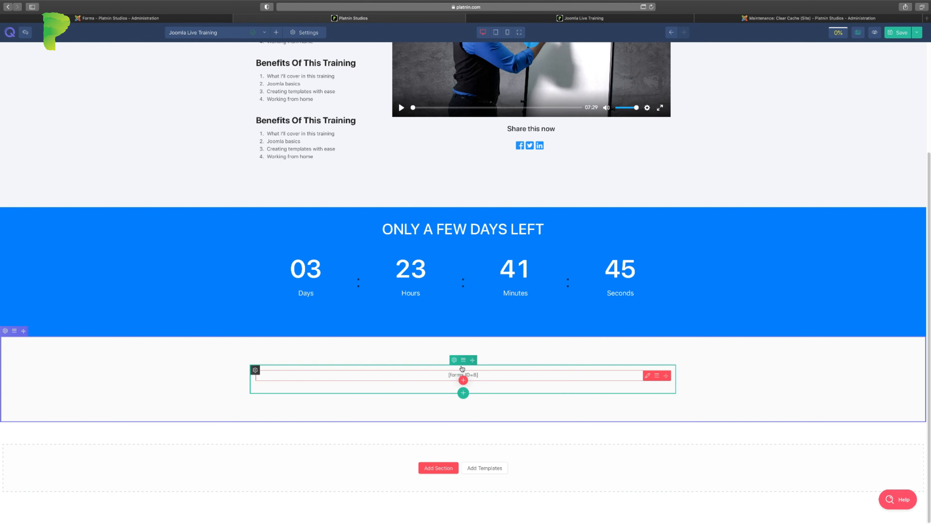
pyautogui.click(463, 380)
pyautogui.write('head')
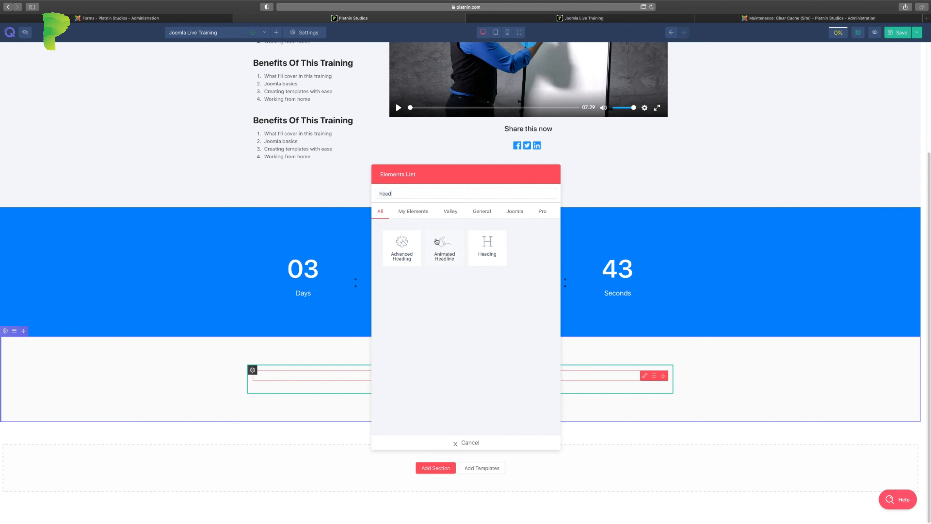
pyautogui.click(501, 242)
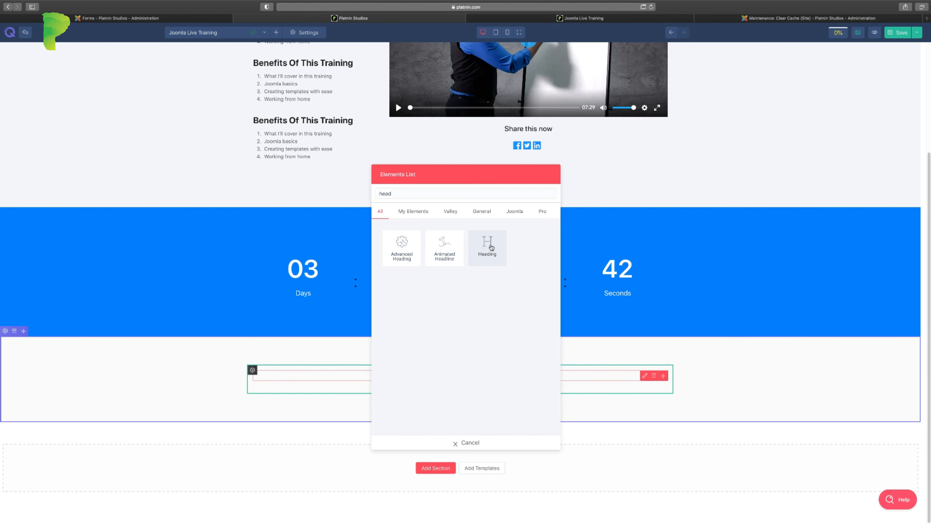
pyautogui.moveTo(425, 172); pyautogui.dragTo(617, 152)
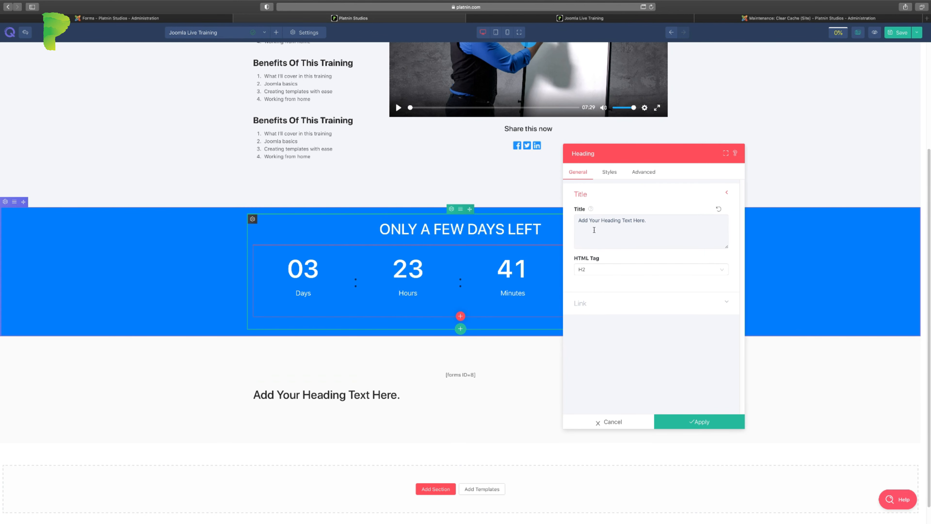
pyautogui.tripleClick(596, 227)
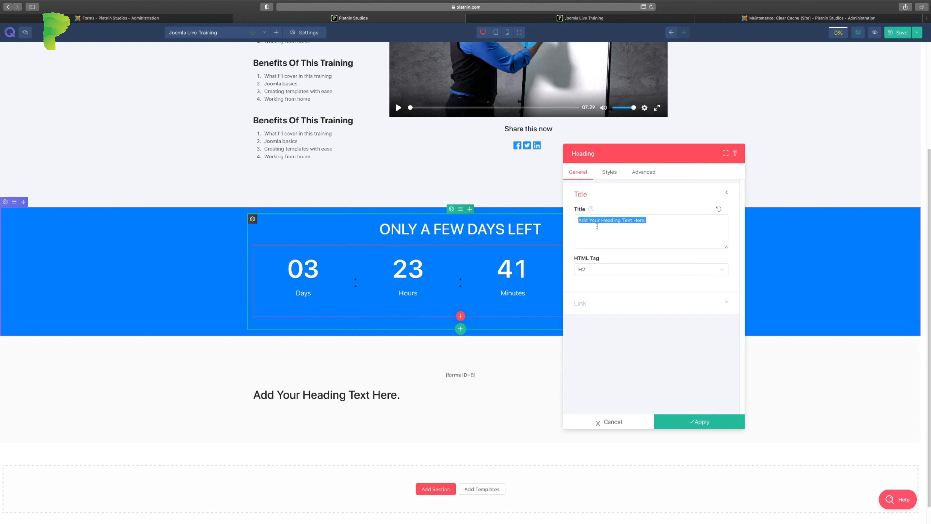
pyautogui.write('Please Fill The Form Completely')
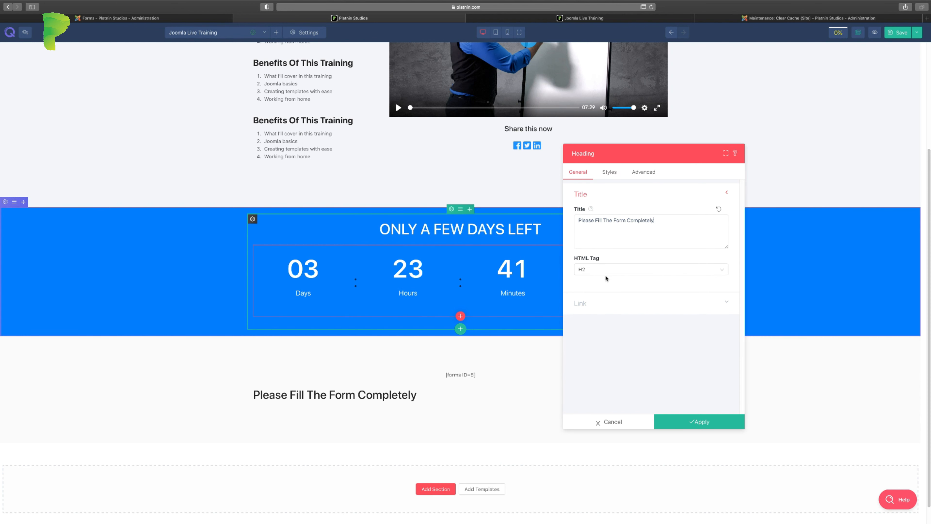
# Step: Centre-align the heading, apply it and move it above the form shortcode
pyautogui.click(609, 304)
pyautogui.click(609, 172)
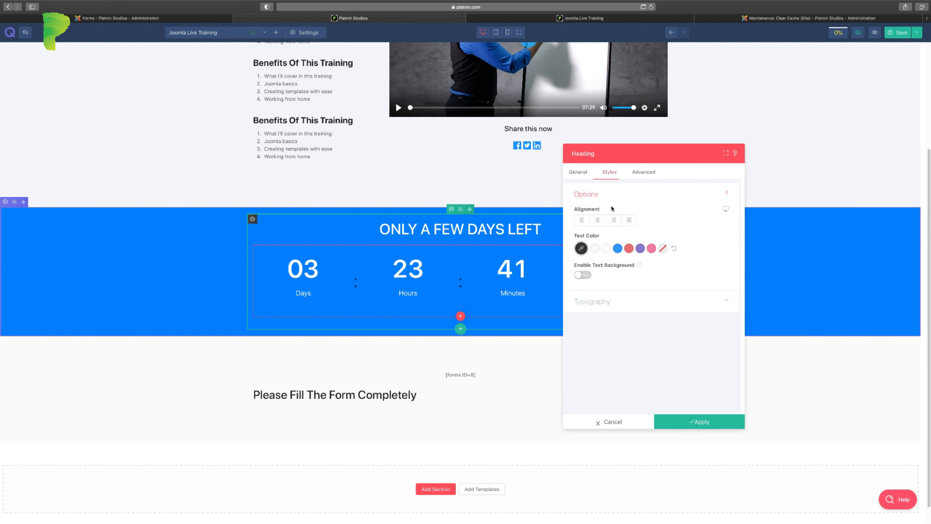
pyautogui.click(600, 220)
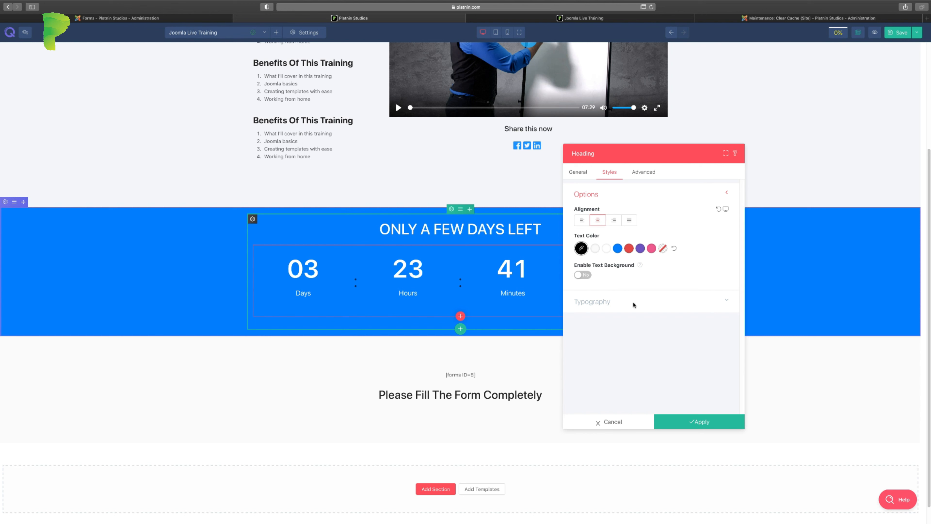
pyautogui.click(685, 422)
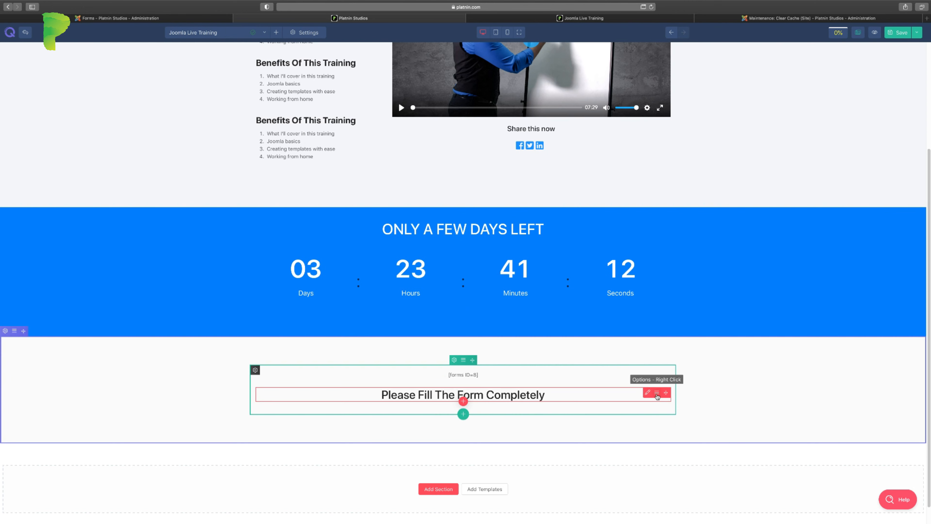
pyautogui.moveTo(665, 391); pyautogui.dragTo(664, 377)
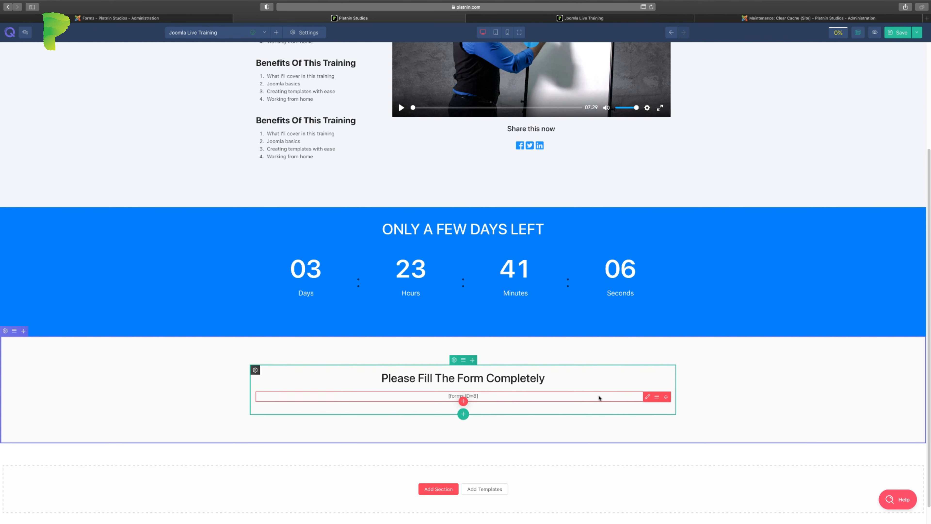
# Step: Add a Text element with the default placeholder paragraph below the form shortcode
pyautogui.click(463, 401)
pyautogui.doubleClick(440, 193)
pyautogui.write('t')
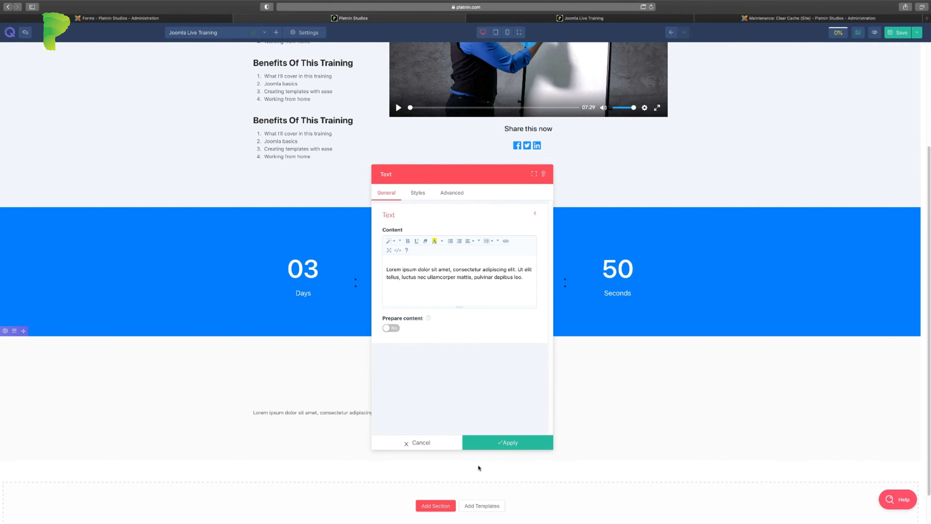
pyautogui.moveTo(447, 174); pyautogui.dragTo(715, 165)
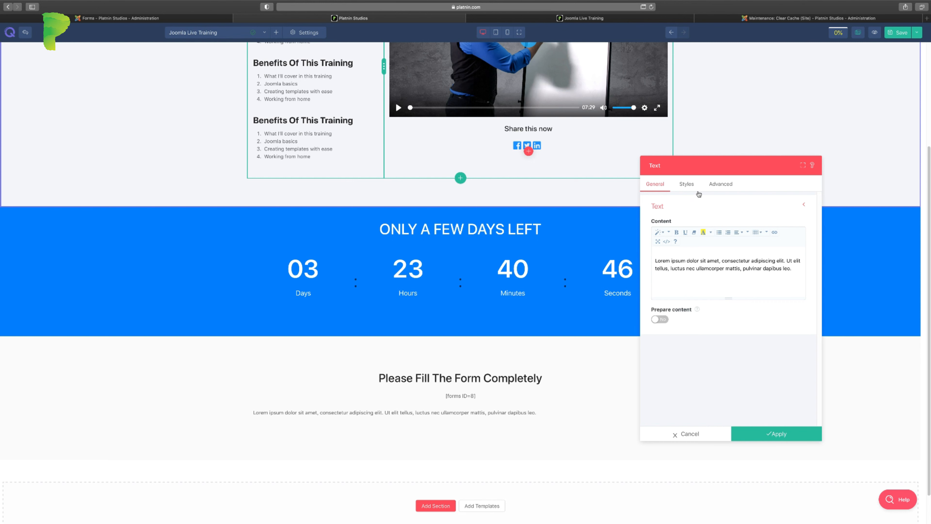
# Step: Set the placeholder paragraph's font size to 21 px and move it between the heading and the form shortcode
pyautogui.click(686, 184)
pyautogui.click(680, 287)
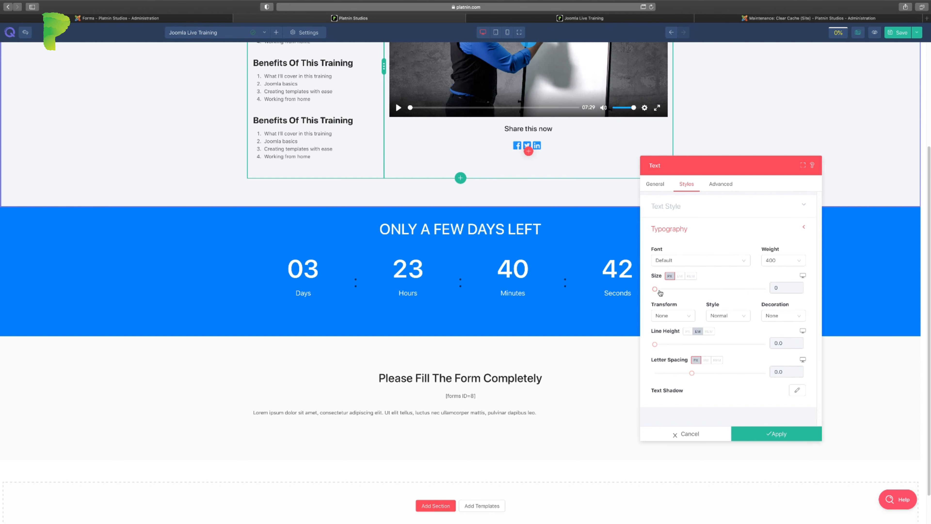
pyautogui.moveTo(658, 290); pyautogui.dragTo(667, 290)
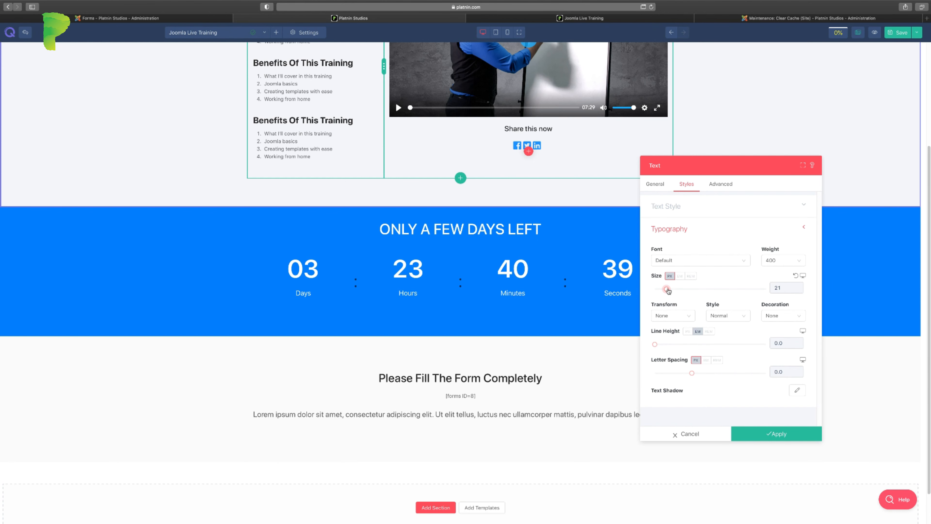
pyautogui.click(776, 433)
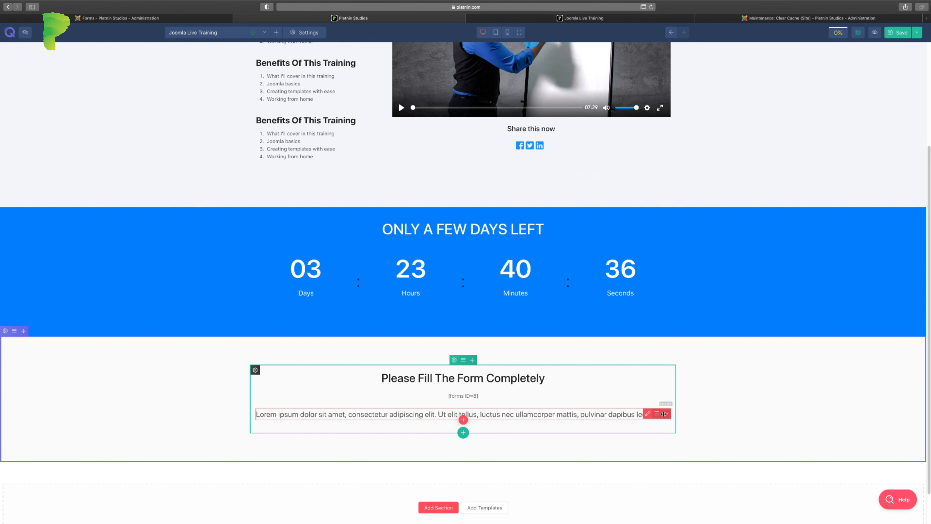
pyautogui.moveTo(666, 414); pyautogui.dragTo(660, 390)
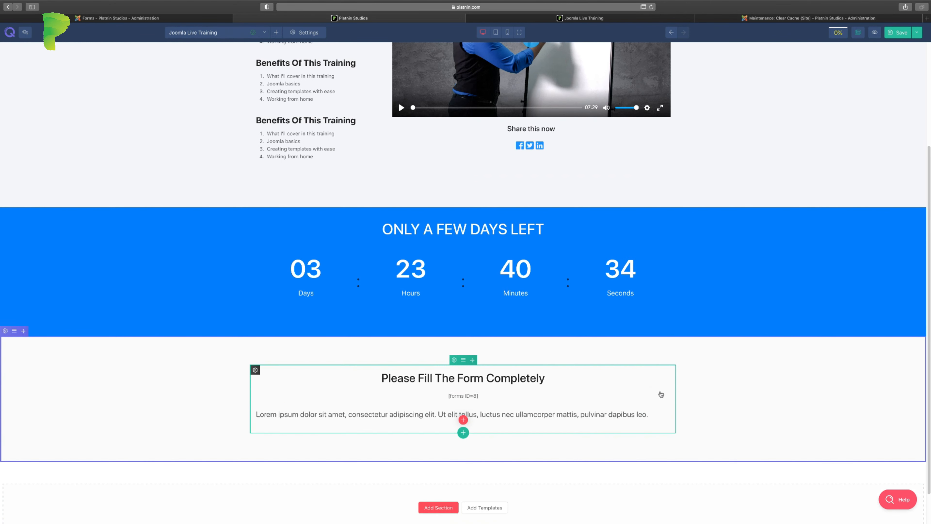
# Step: Replace the placeholder paragraph with "Please make sure to fill this form to register now so you don't miss the opportunity" and centre-align it
pyautogui.click(647, 397)
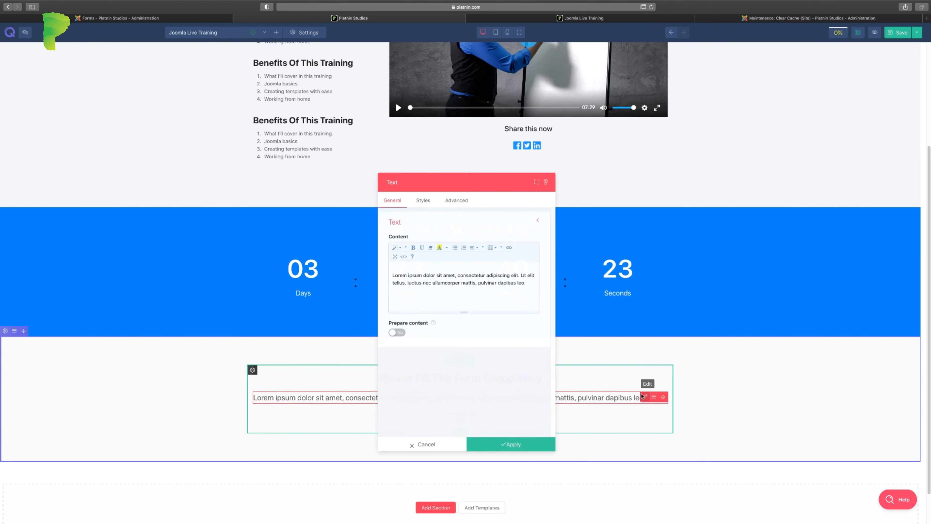
pyautogui.moveTo(440, 183); pyautogui.dragTo(719, 185)
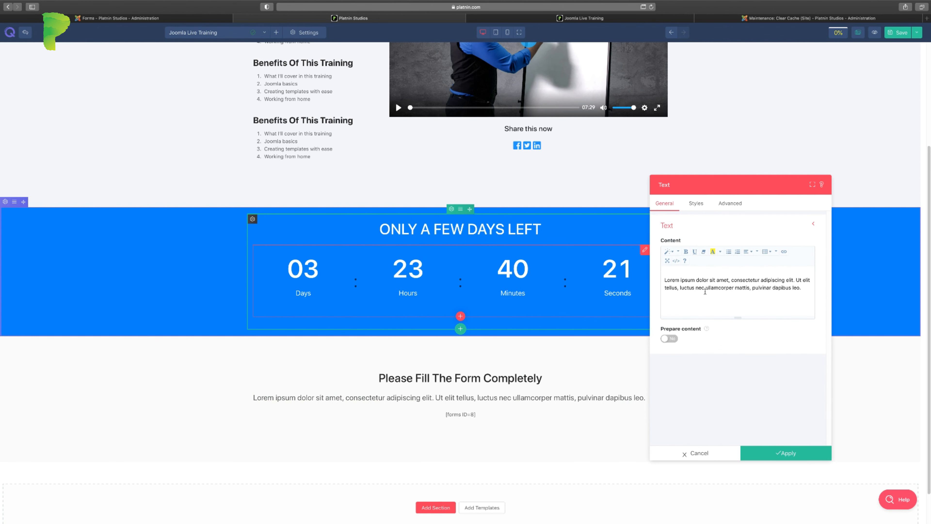
pyautogui.tripleClick(707, 281)
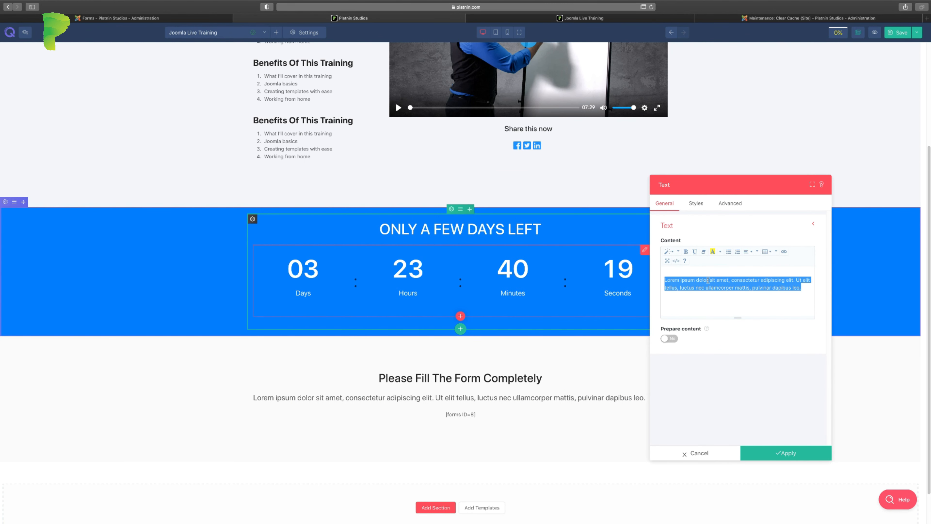
pyautogui.write("Please make sure to fill this form to register now so you don't miss the opportunity")
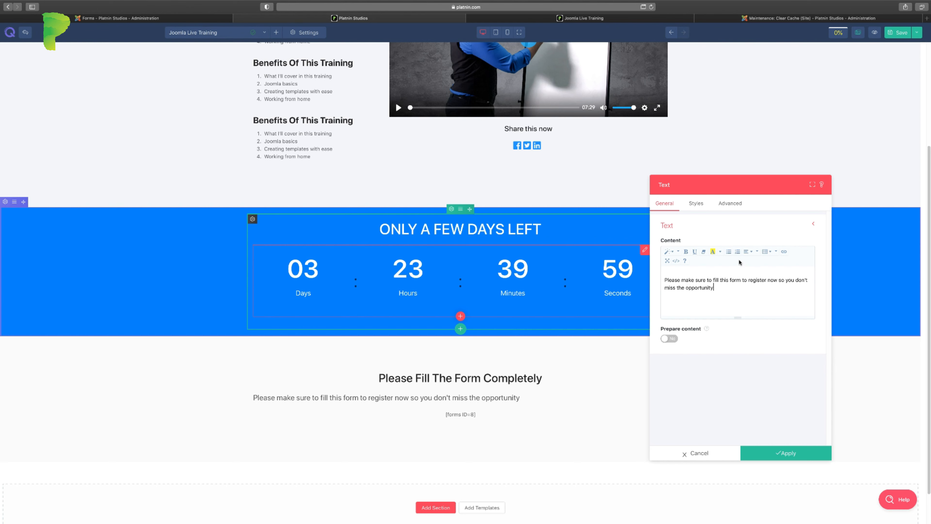
pyautogui.click(695, 203)
pyautogui.click(685, 252)
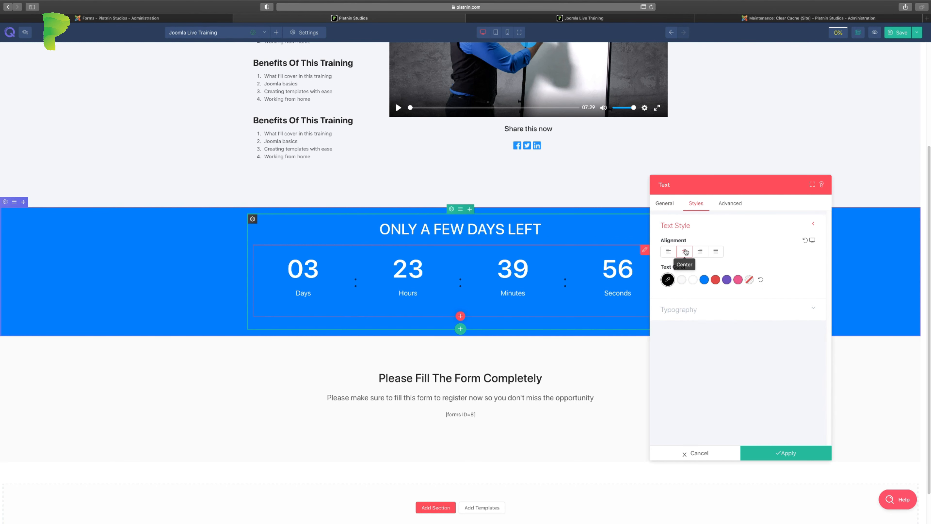
pyautogui.click(788, 453)
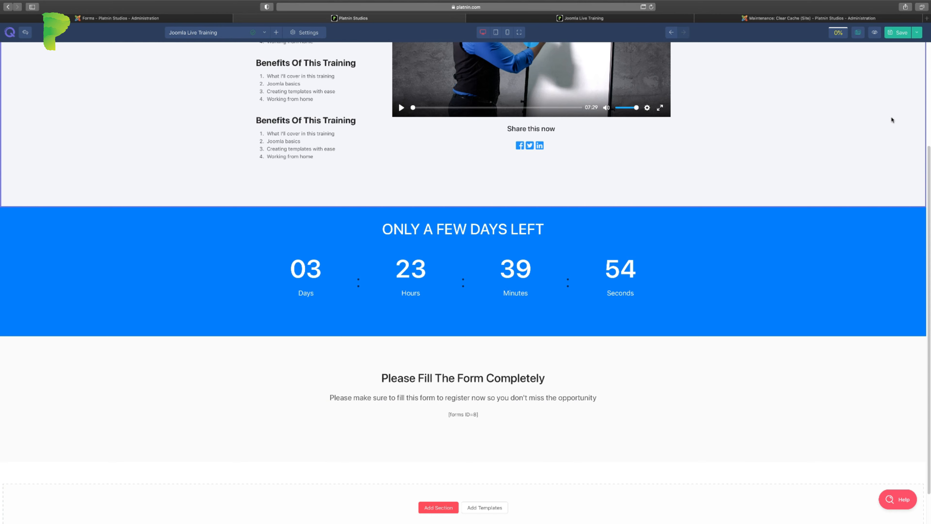
# Step: In the Joomla Training form editor, set the submit button's label to "Register Now"
pyautogui.click(185, 20)
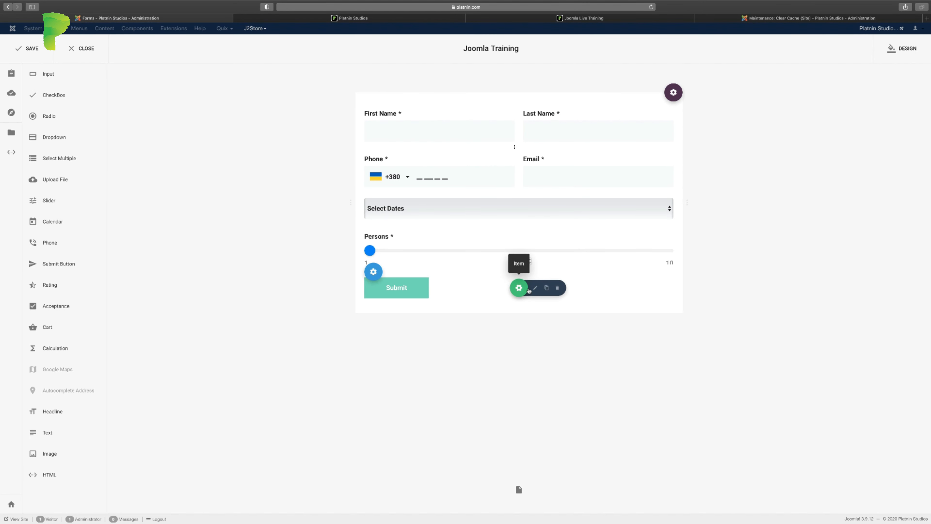
pyautogui.click(535, 288)
pyautogui.doubleClick(820, 251)
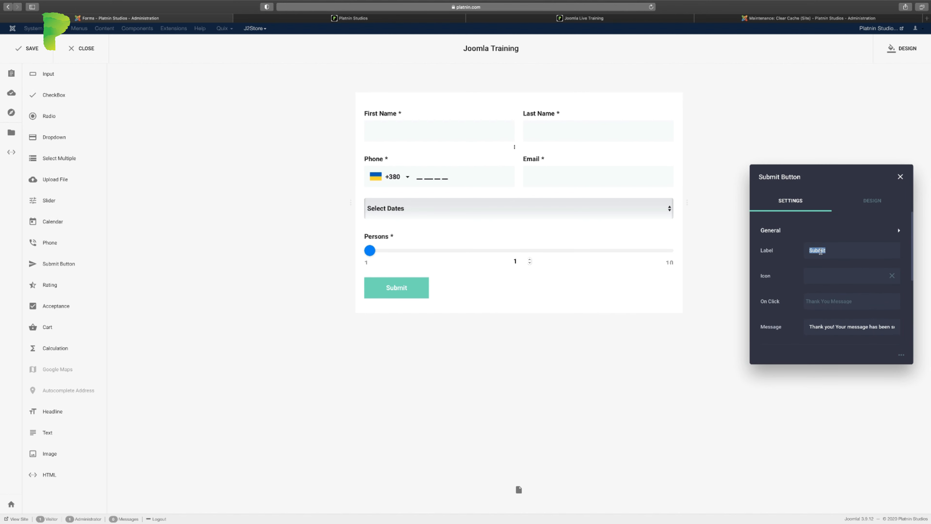
pyautogui.write('Register Now')
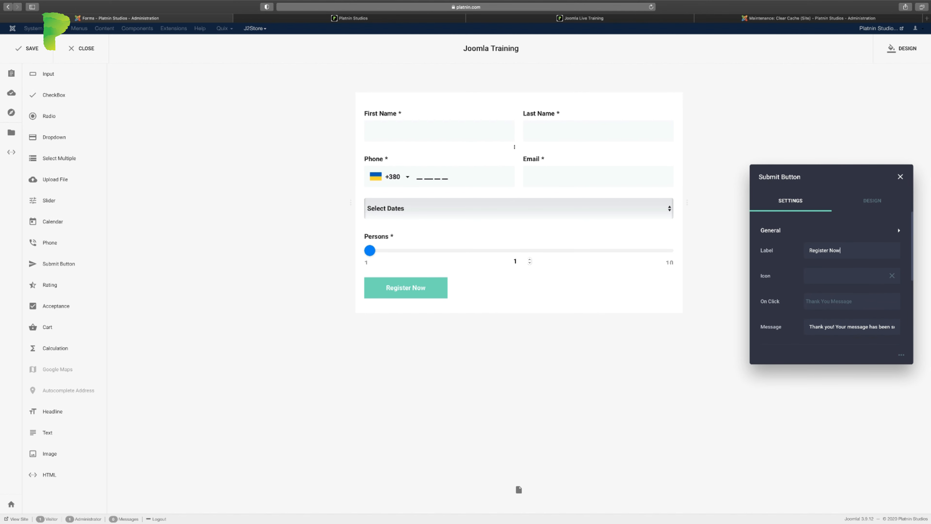
pyautogui.click(749, 367)
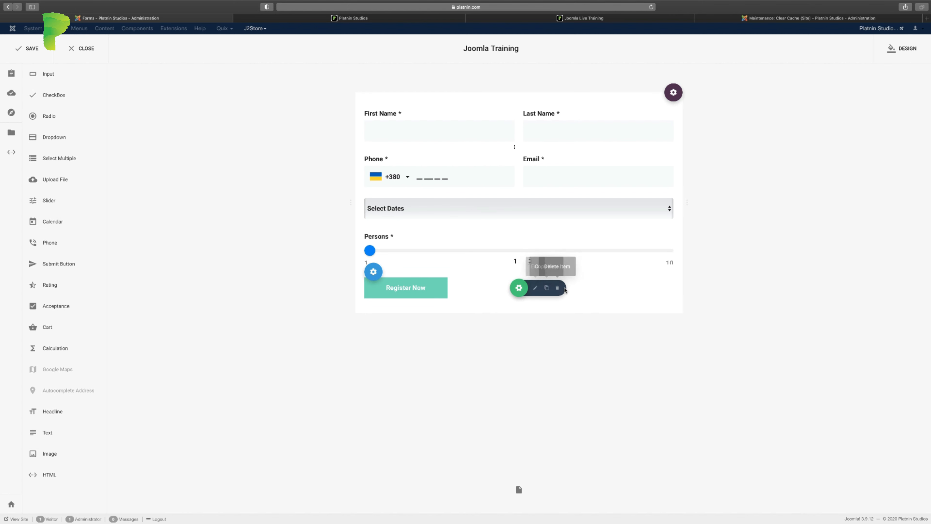
# Step: Set the Register Now button's background color to orange #e66225 and close its settings
pyautogui.click(535, 288)
pyautogui.click(872, 205)
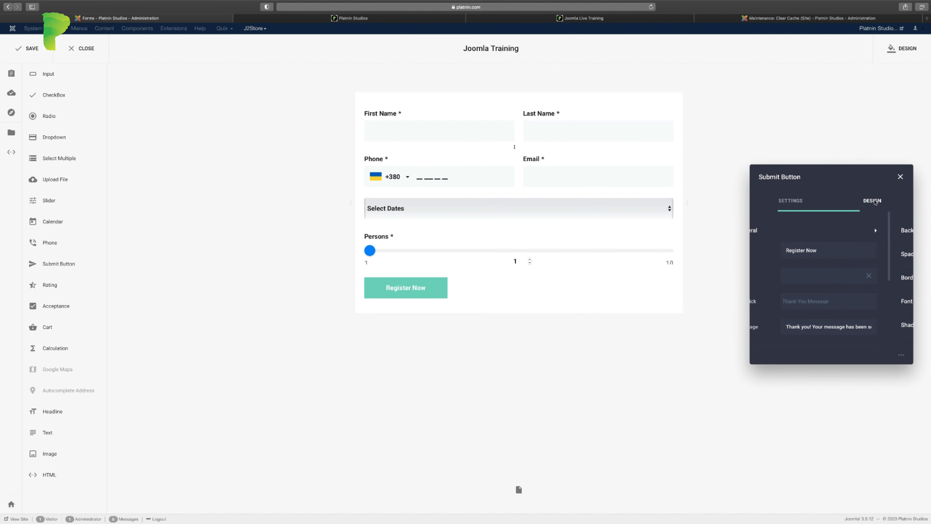
pyautogui.click(822, 230)
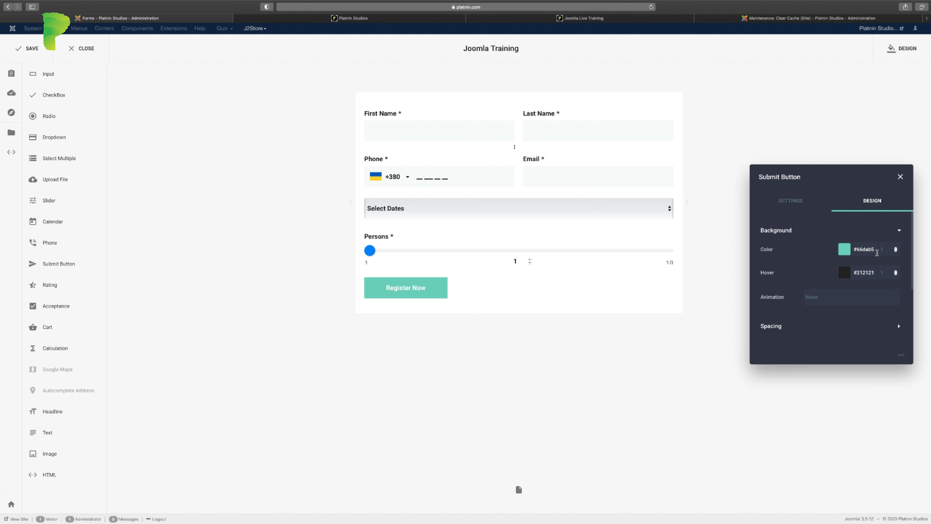
pyautogui.click(843, 249)
pyautogui.moveTo(816, 252); pyautogui.dragTo(816, 281)
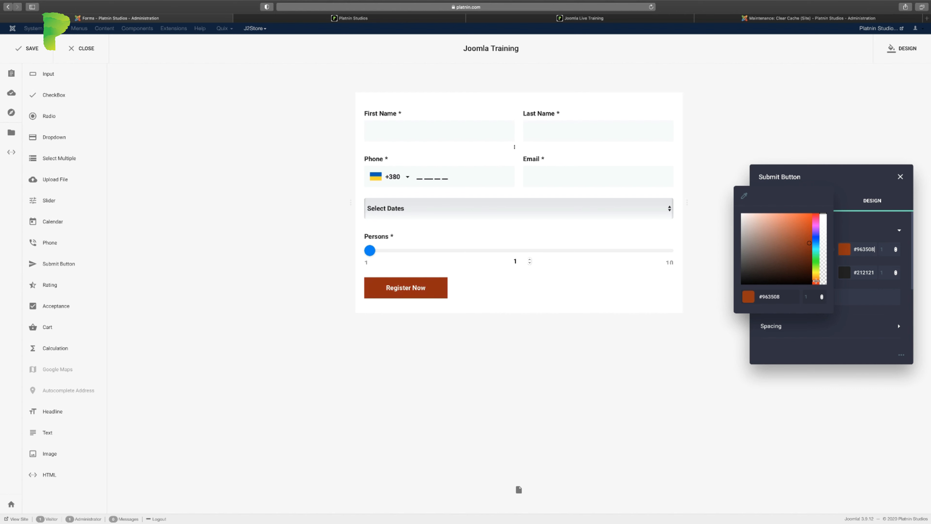
pyautogui.moveTo(802, 243); pyautogui.dragTo(801, 220)
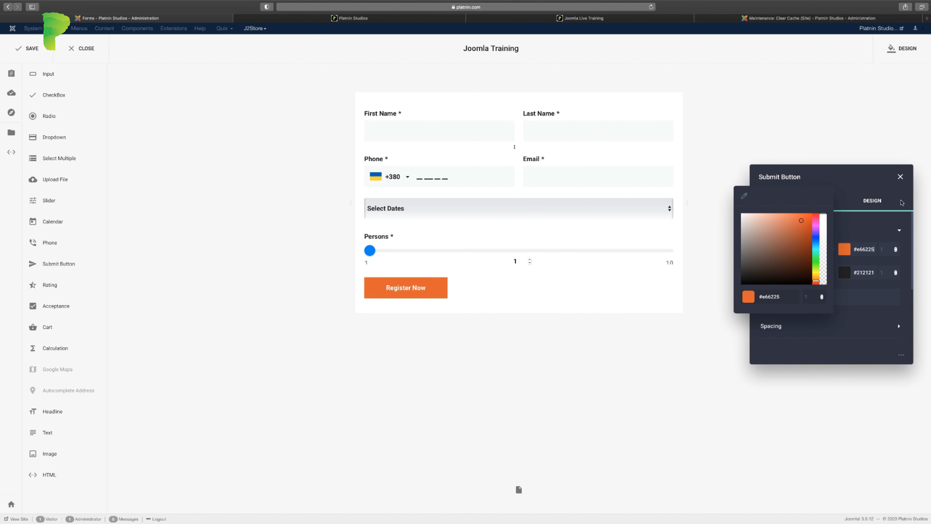
pyautogui.click(868, 175)
pyautogui.click(900, 176)
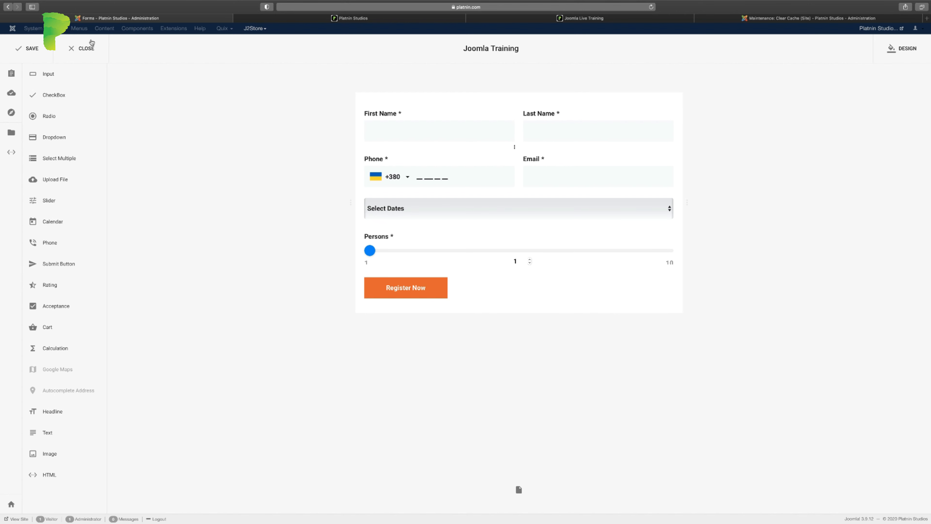
# Step: Return to the page builder, preview the Joomla Live Training page and review it from the webinar details down to the registration form
pyautogui.click(399, 18)
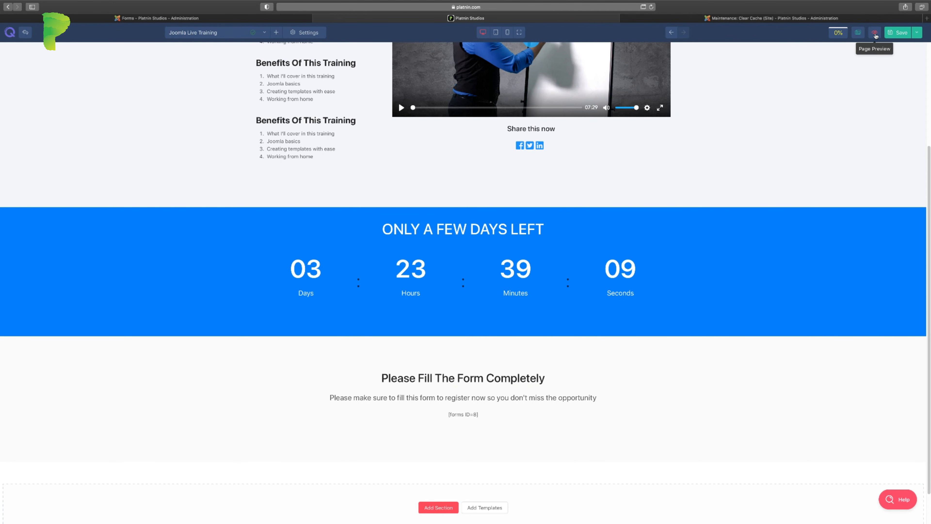
pyautogui.click(875, 33)
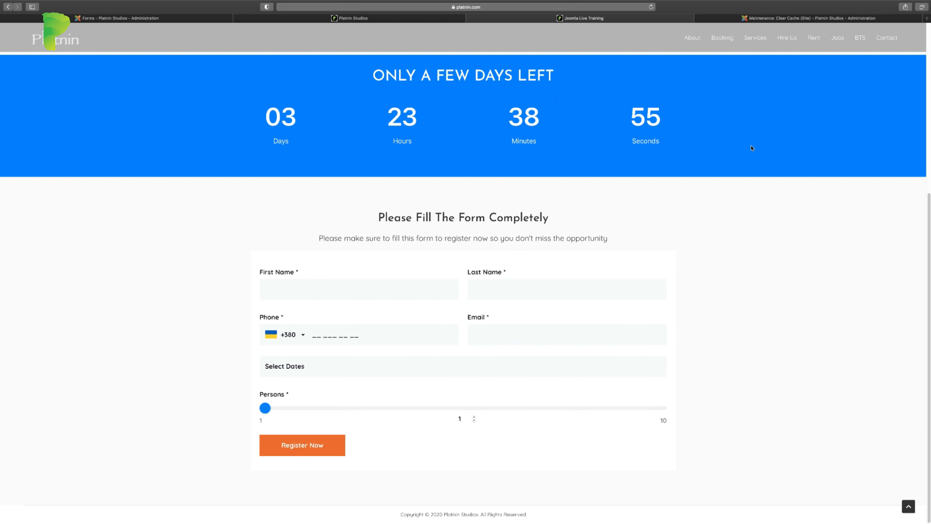
pyautogui.scroll(7, 752, 148)
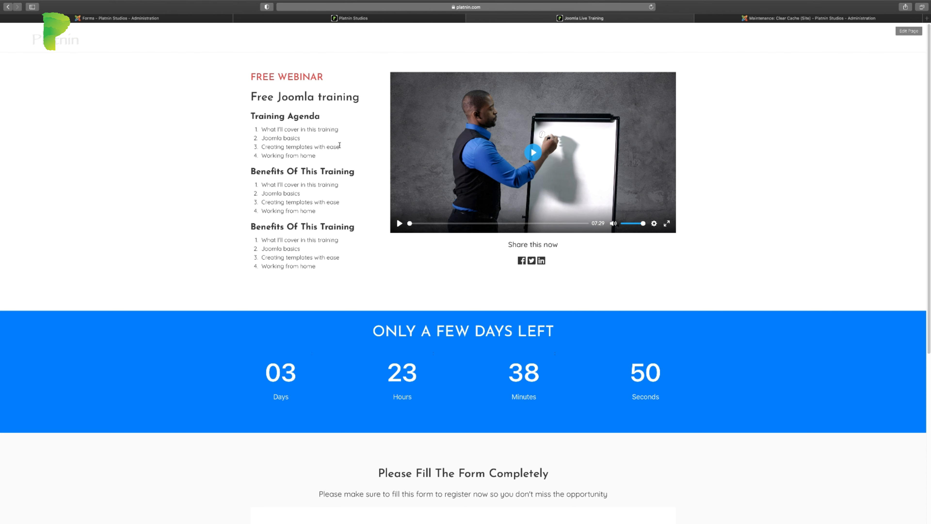
pyautogui.scroll(-8, 665, 237)
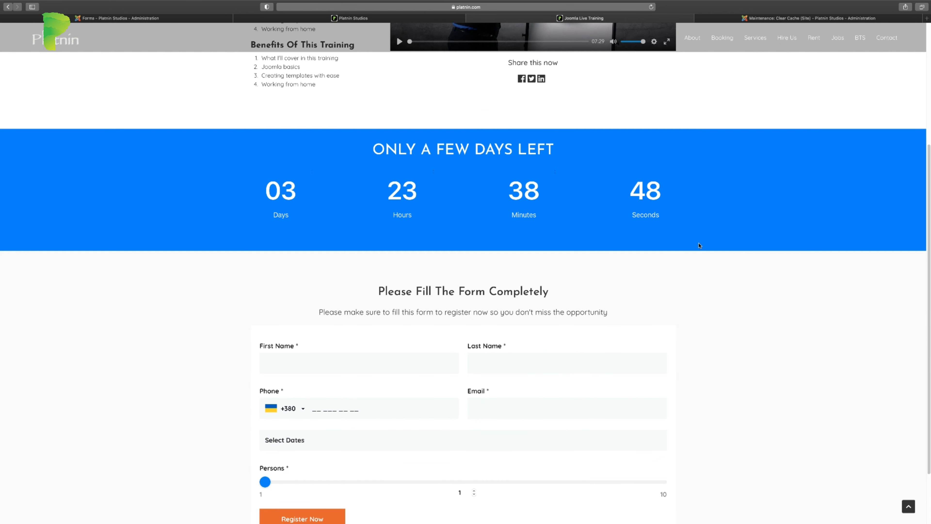
pyautogui.scroll(-1, 478, 162)
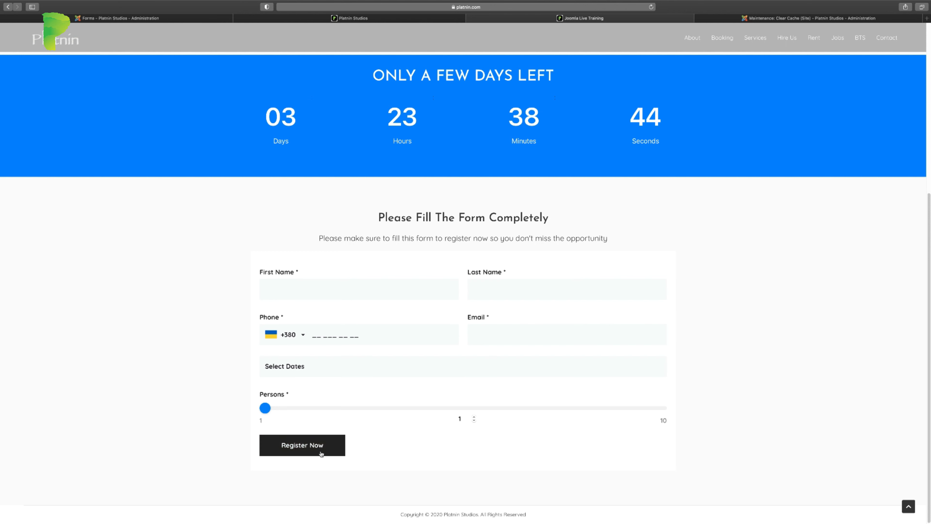
# Step: Go back to the form editor and examine the submit button's available settings and design options
pyautogui.click(192, 21)
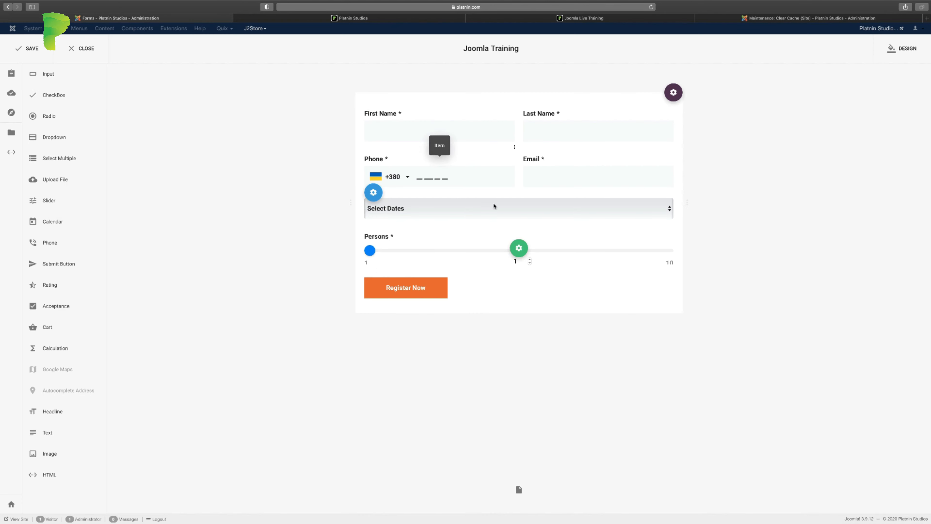
pyautogui.click(536, 288)
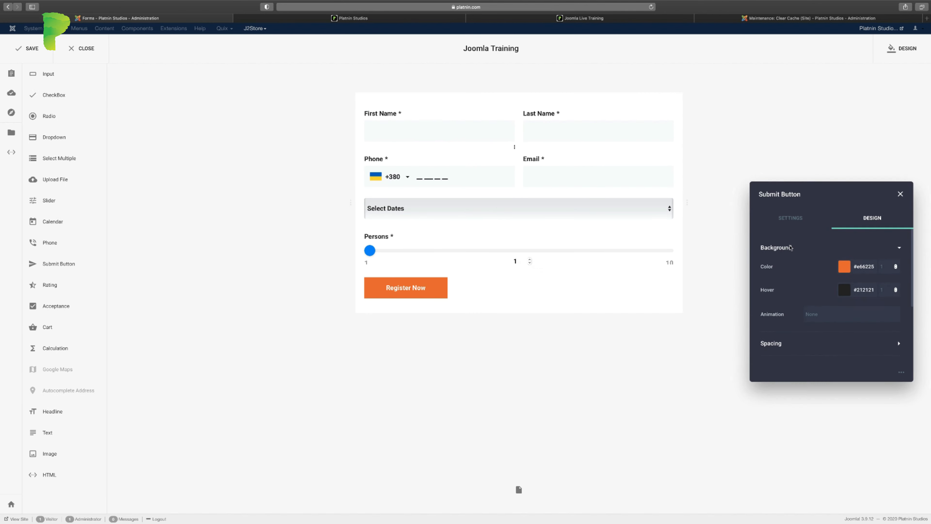
pyautogui.click(791, 201)
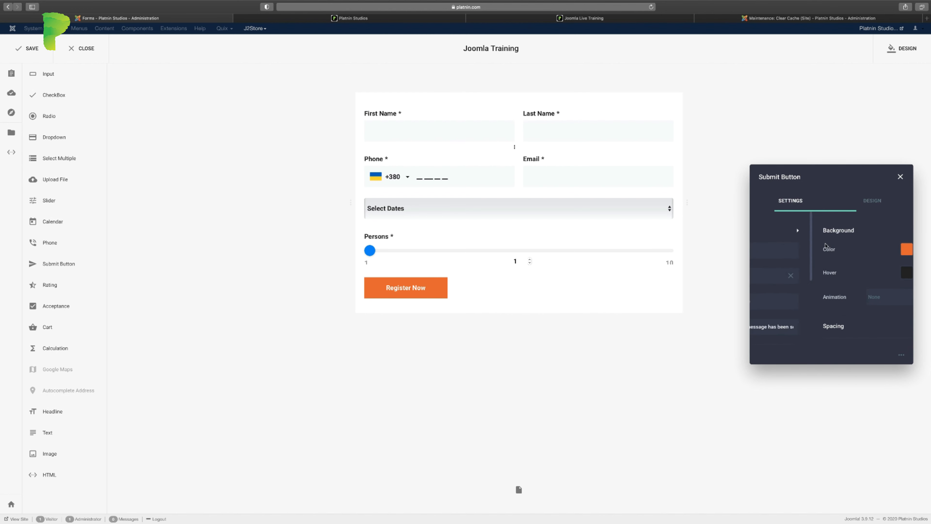
pyautogui.scroll(-2, 832, 286)
pyautogui.click(865, 202)
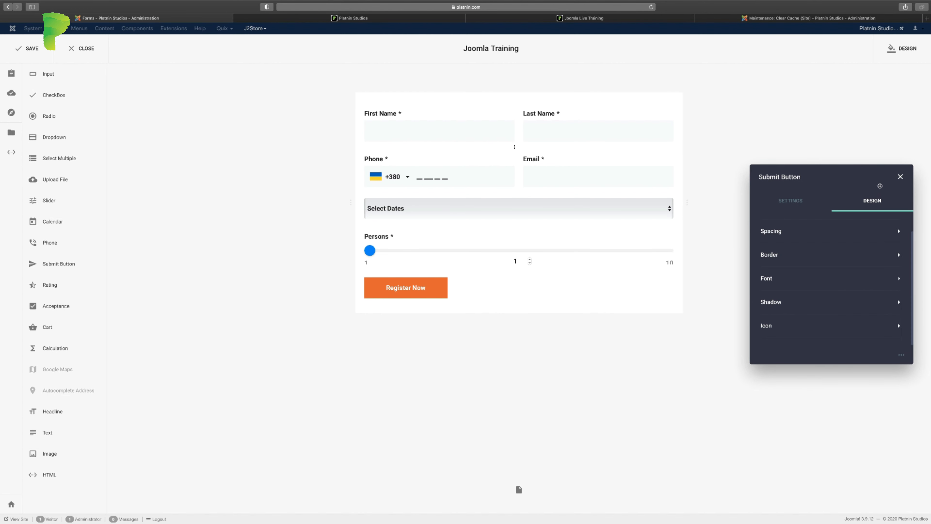
pyautogui.click(900, 177)
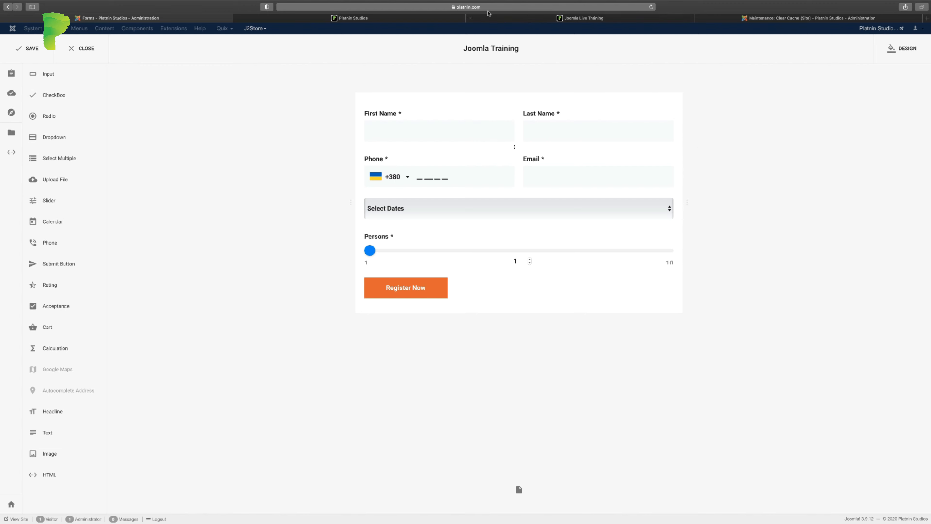
# Step: Review the previewed landing page again, checking the webinar area, the countdown and the registration form
pyautogui.click(508, 18)
pyautogui.scroll(5, 669, 312)
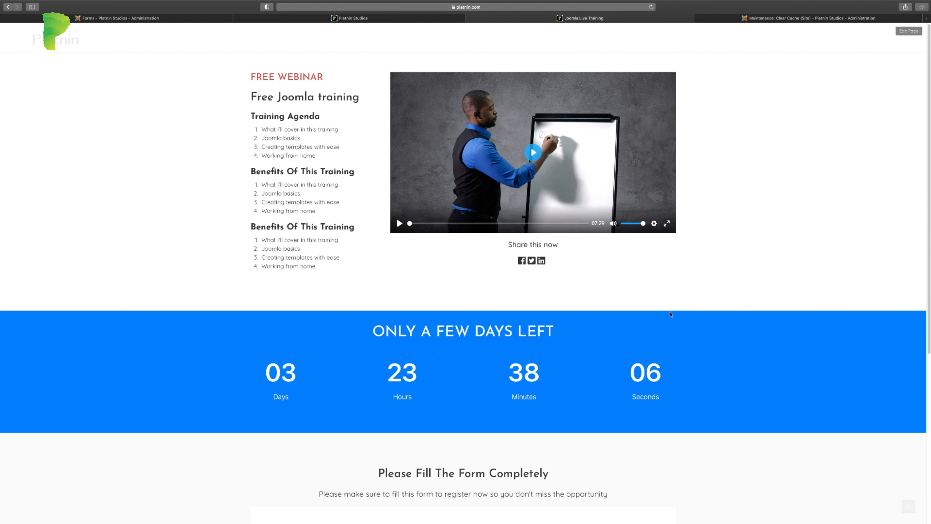
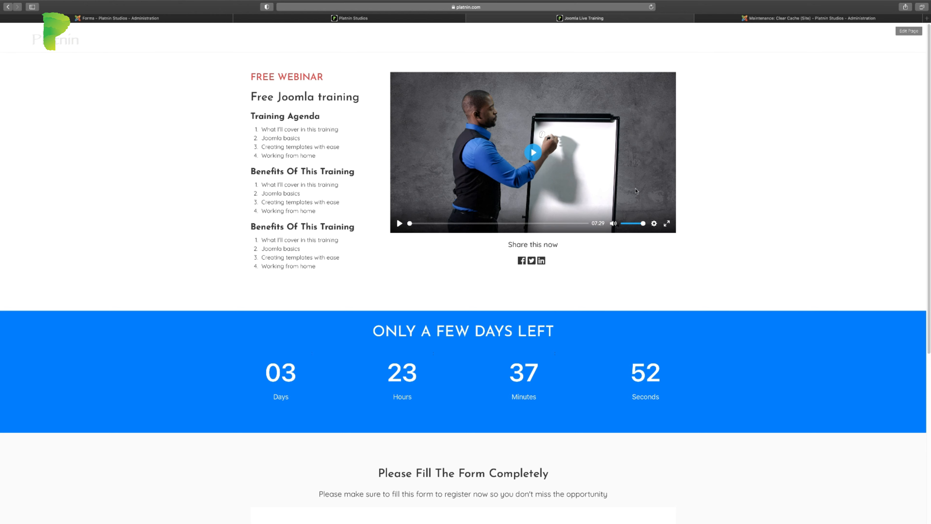
pyautogui.click(169, 21)
pyautogui.scroll(-7, 636, 261)
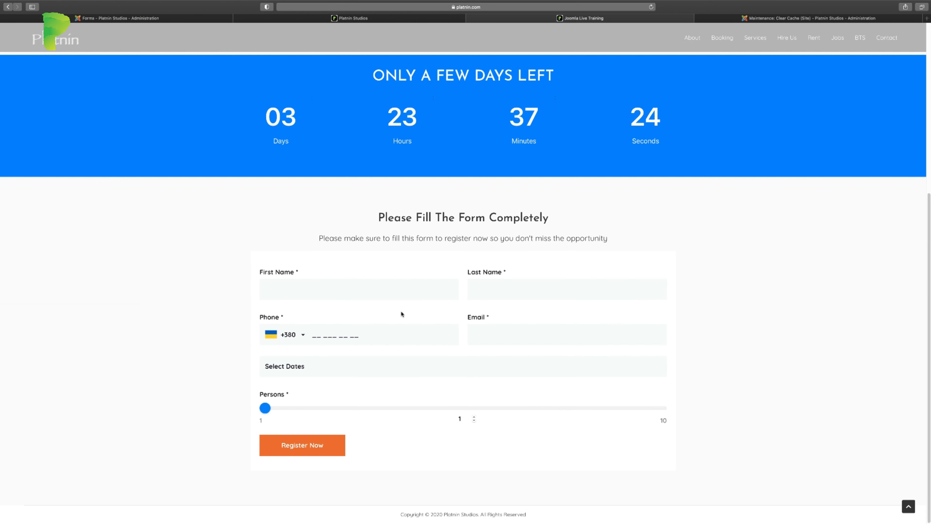
# Step: In the Joomla Training form editor, set the Phone field's default value to United States
pyautogui.click(313, 21)
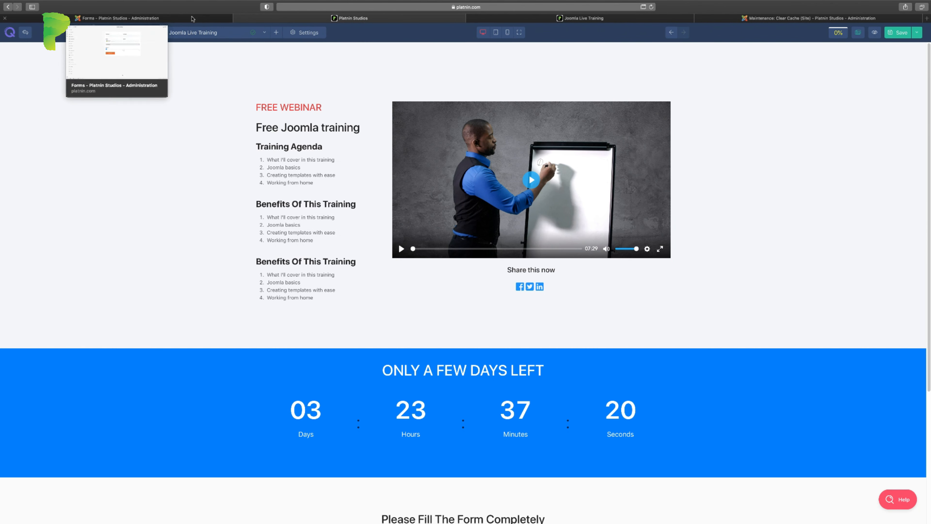
pyautogui.click(117, 17)
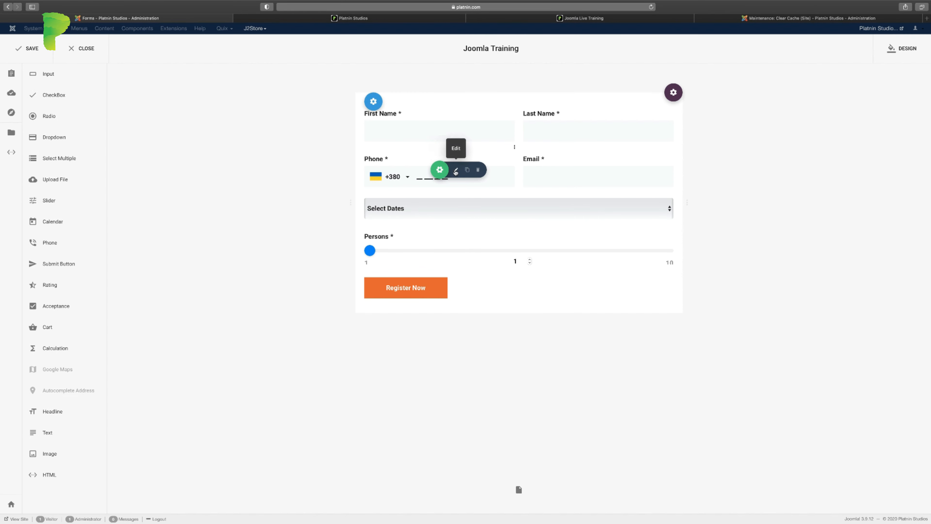
pyautogui.click(456, 170)
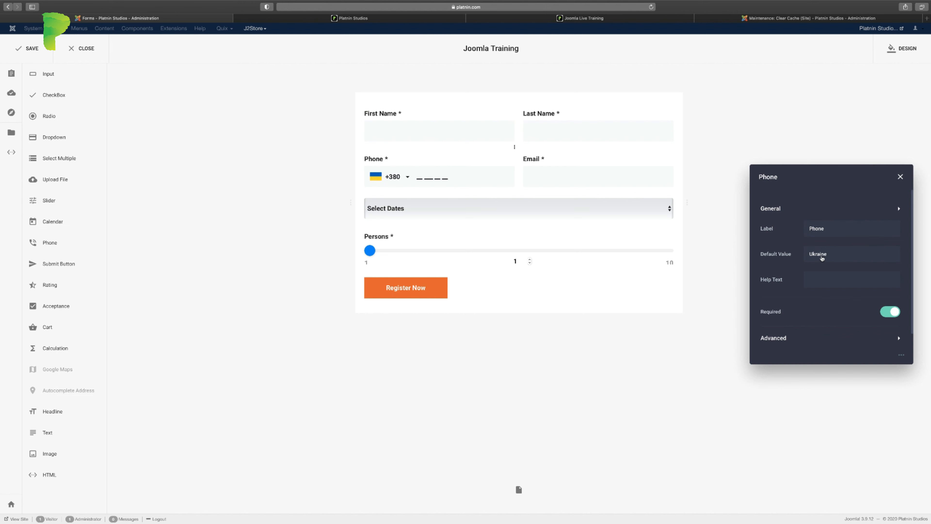
pyautogui.click(822, 258)
pyautogui.click(832, 254)
pyautogui.click(814, 254)
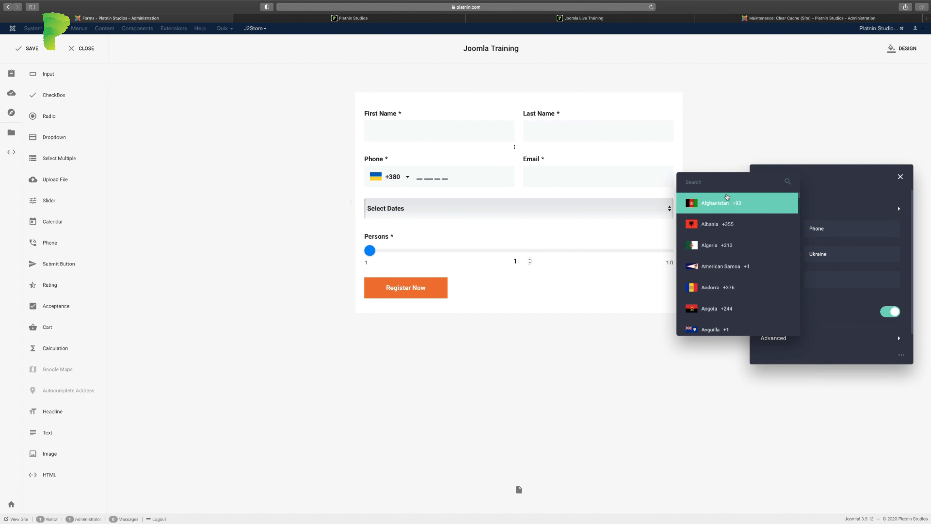
pyautogui.write('uni')
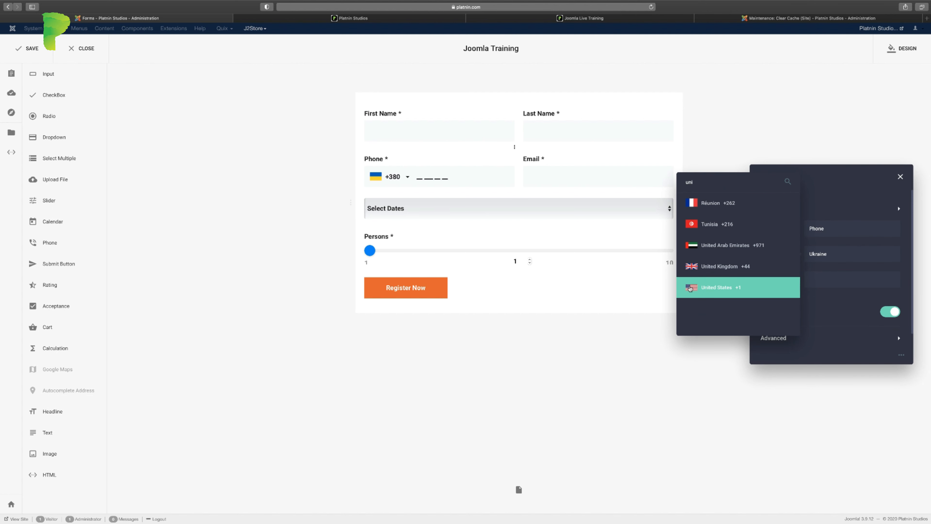
pyautogui.click(689, 288)
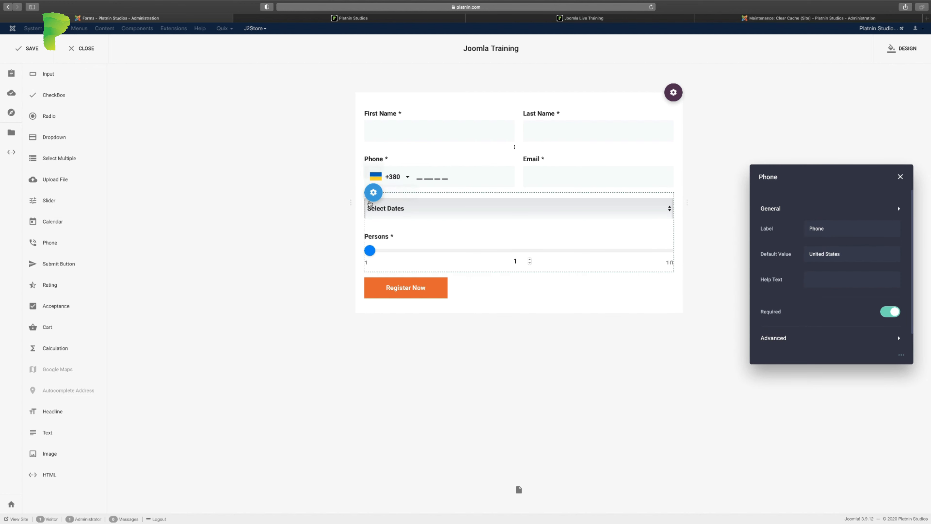
# Step: Switch the Phone field's country code to United States +1 and save the Joomla Training form
pyautogui.click(378, 176)
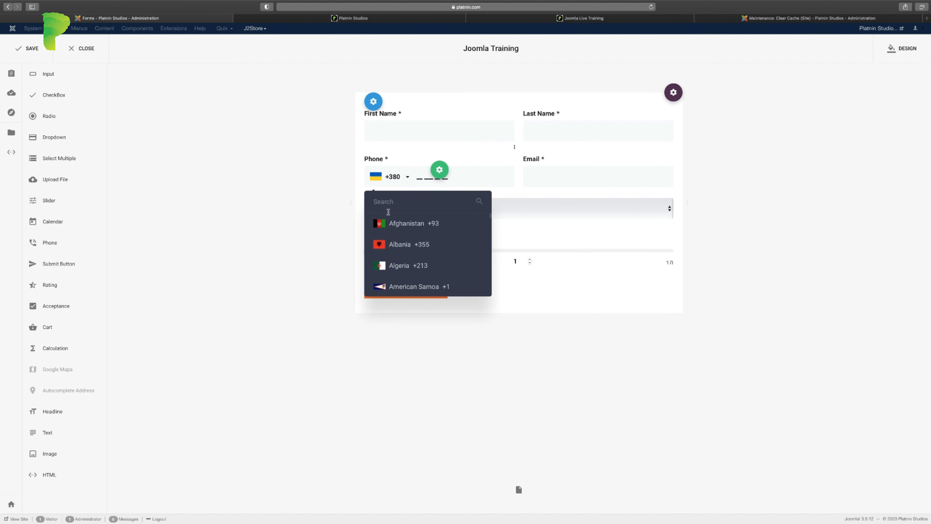
pyautogui.write('united')
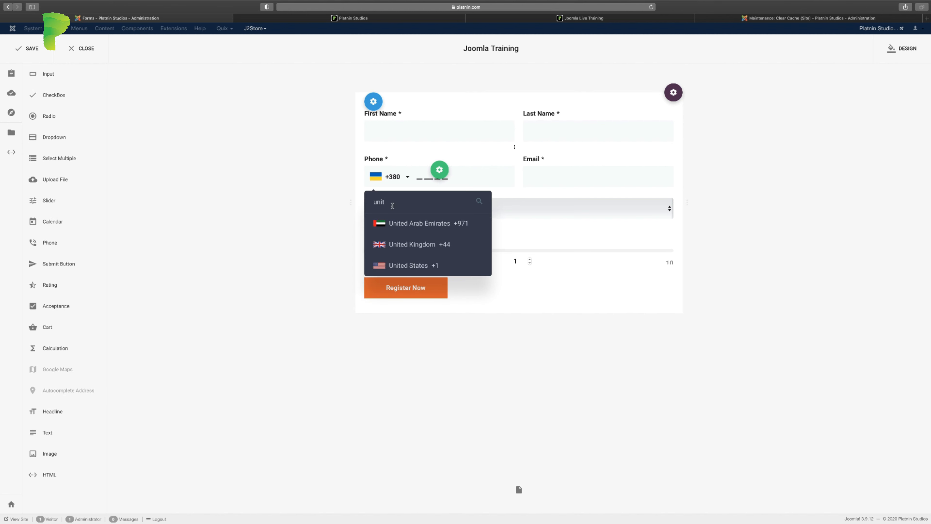
pyautogui.click(380, 266)
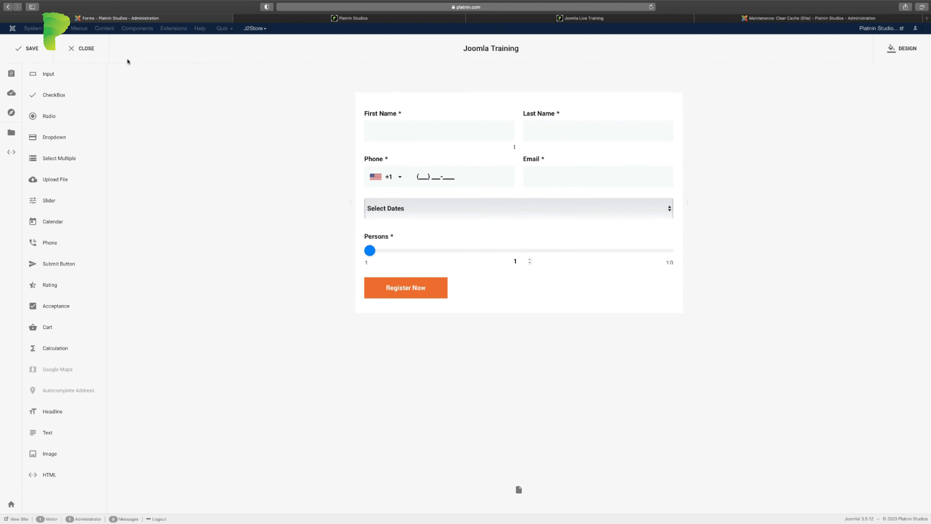
pyautogui.click(36, 51)
# Step: Review the landing page in the page builder from the webinar area to the form section, and recheck the registration form
pyautogui.click(365, 19)
pyautogui.scroll(-3, 429, 250)
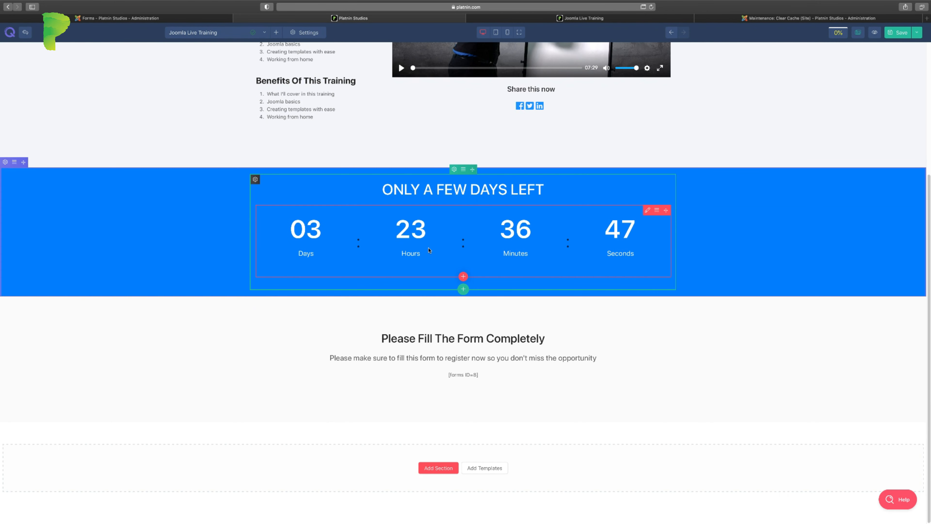
pyautogui.scroll(5, 429, 250)
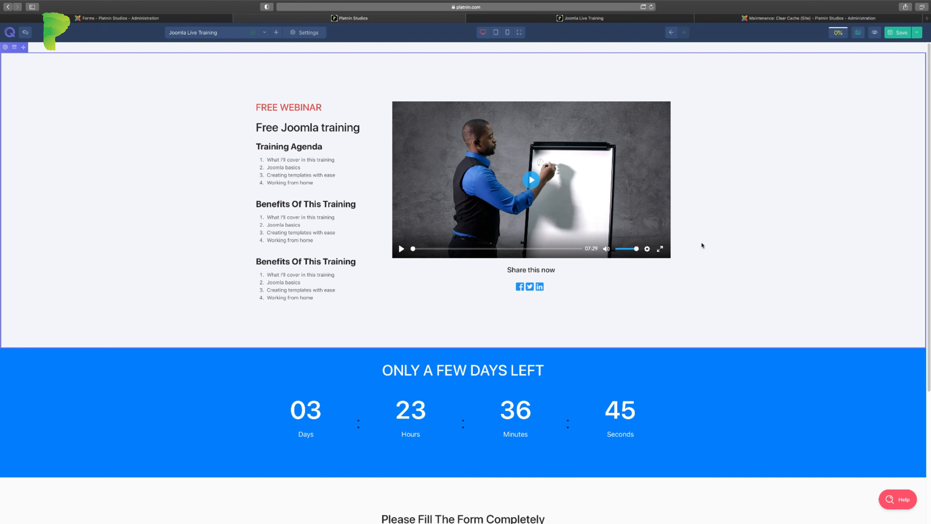
pyautogui.scroll(-3, 701, 242)
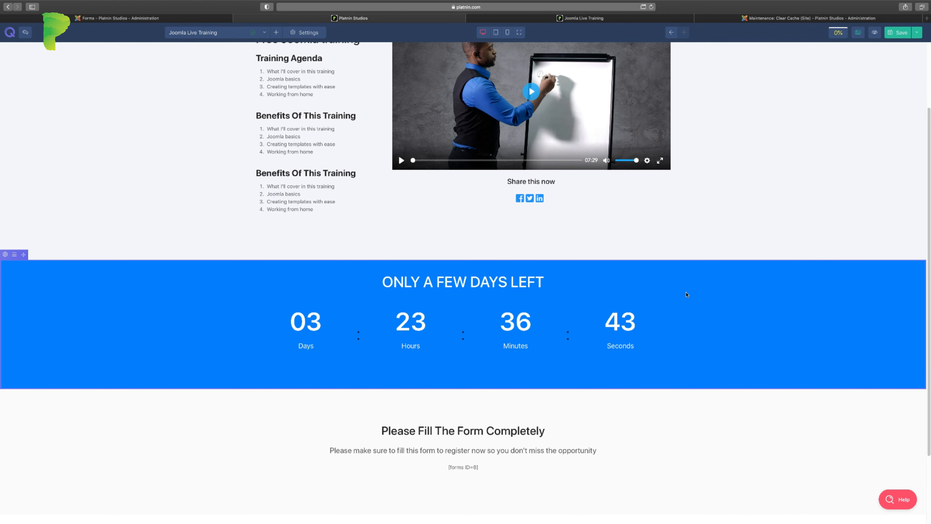
pyautogui.scroll(-1, 507, 180)
pyautogui.click(197, 19)
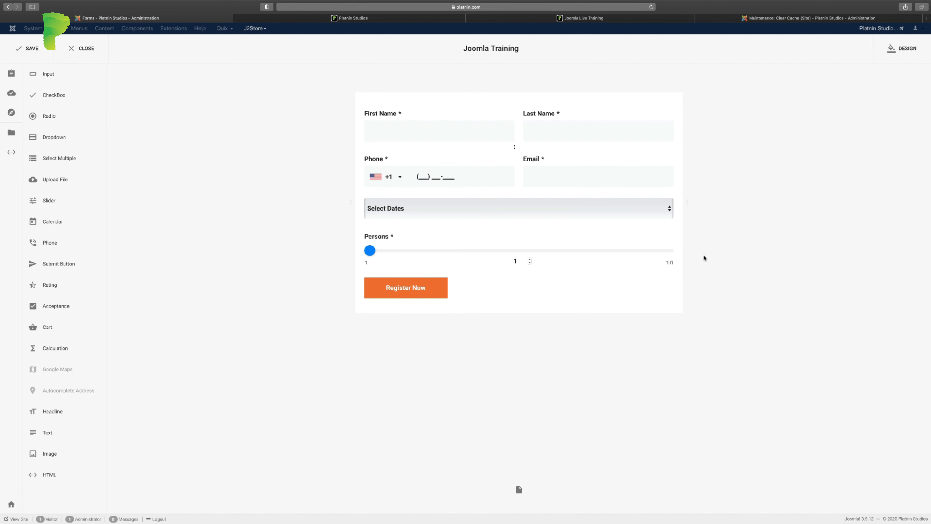
pyautogui.moveTo(521, 288)
pyautogui.click(358, 20)
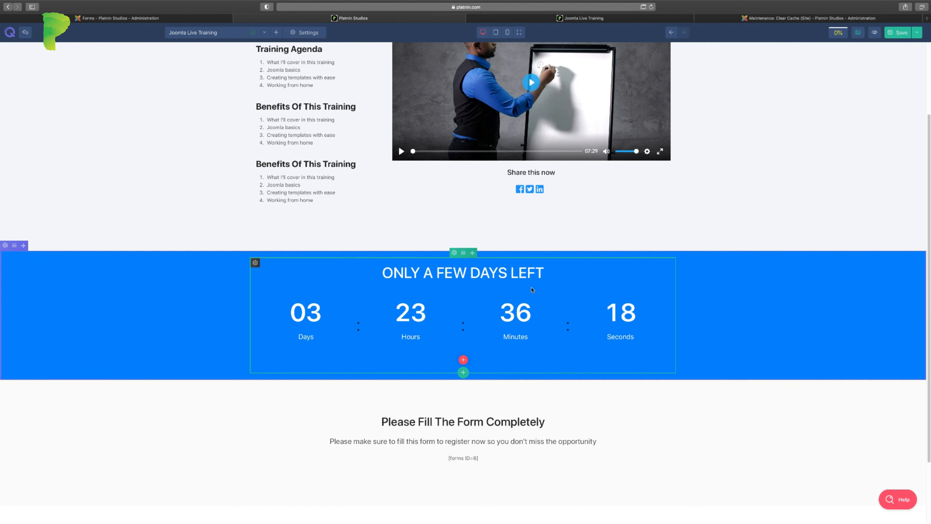
# Step: Rename the page as Joomla Live Training Landing Page and save it
pyautogui.scroll(3, 172, 62)
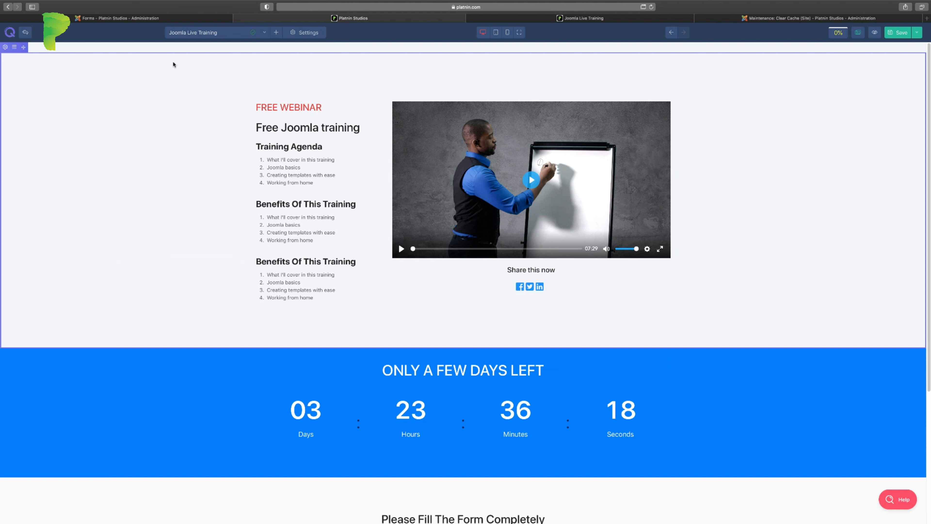
pyautogui.click(222, 33)
pyautogui.write('Landin')
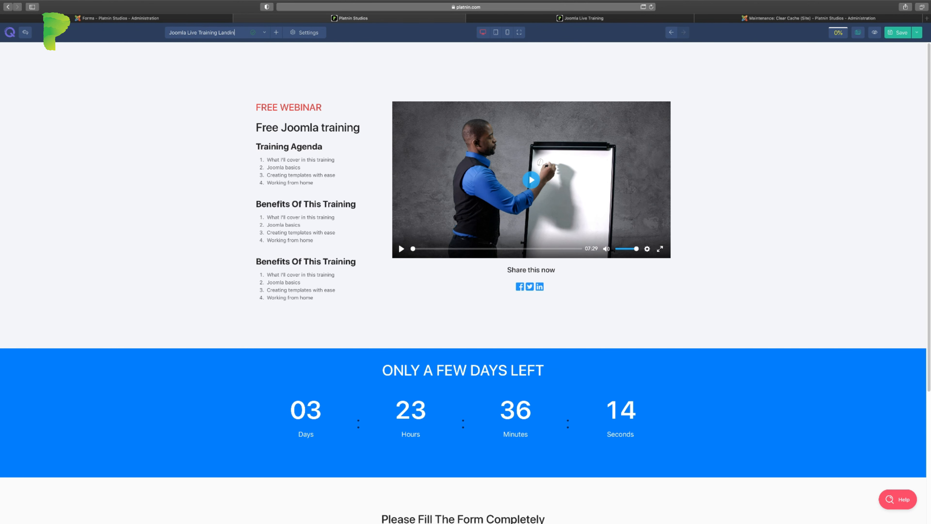
pyautogui.write('g Page')
pyautogui.click(896, 33)
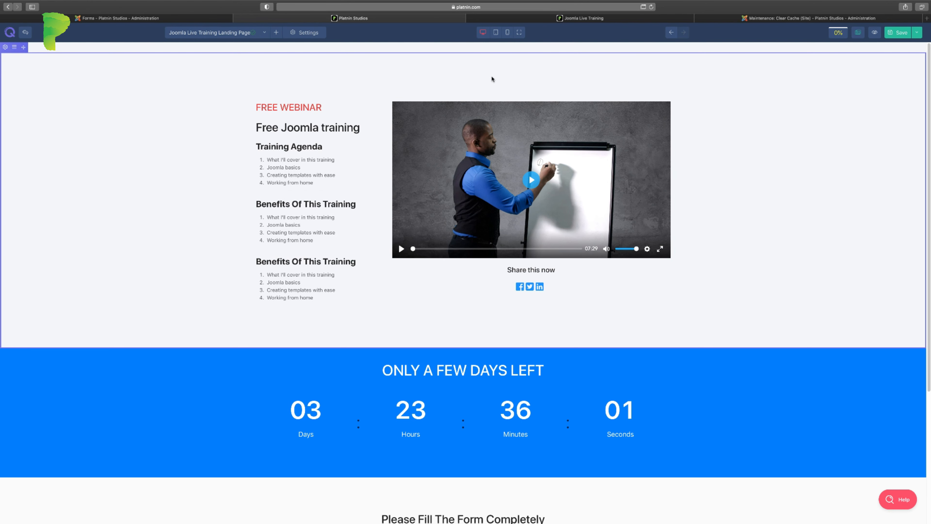
# Step: Create a new page titled Joomla Training Videos
pyautogui.scroll(-3, 539, 349)
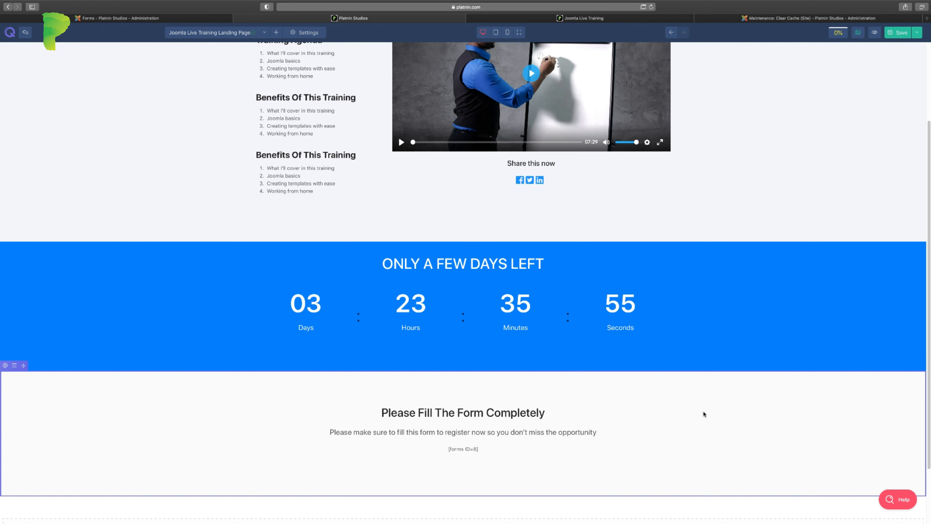
pyautogui.scroll(3, 703, 414)
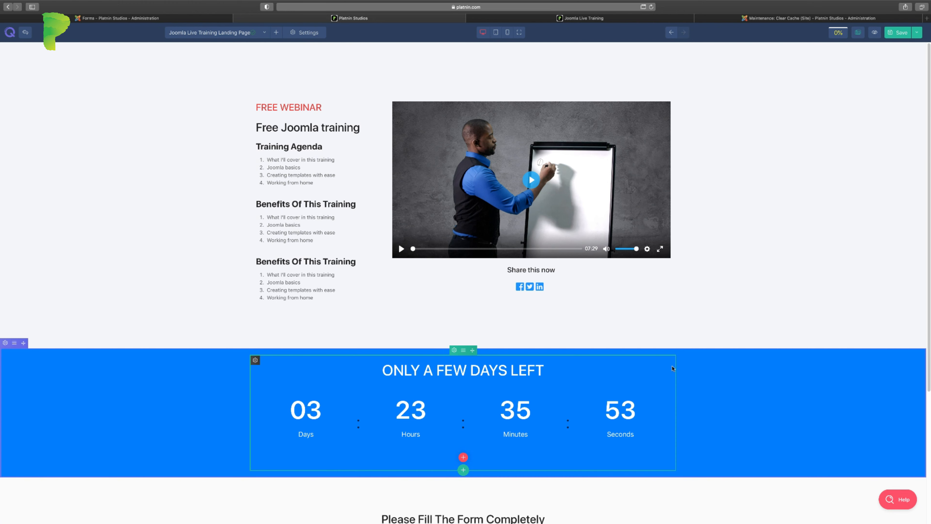
pyautogui.click(276, 34)
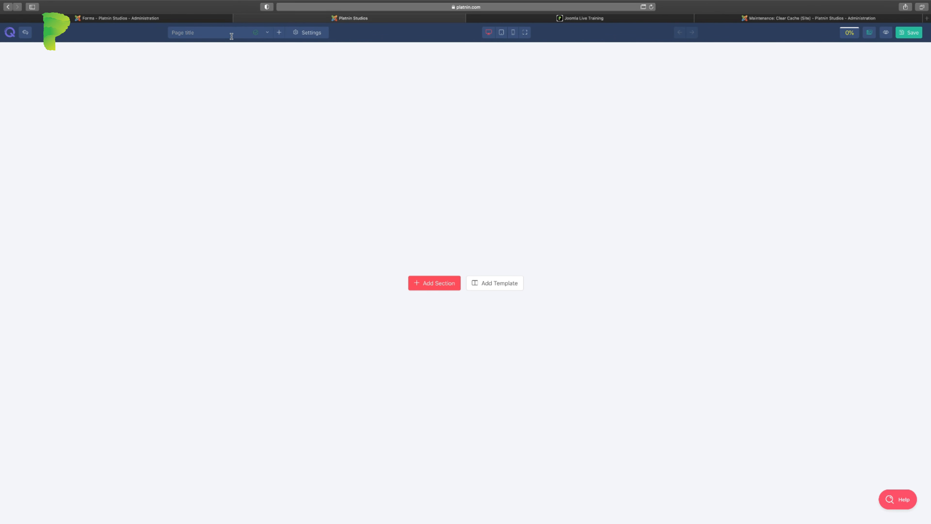
pyautogui.write('Joomla Training V i')
pyautogui.press('BackSpace')
pyautogui.write('ideos')
# Step: Set the new page's SEO description to "Best Joomla training videos", apply it and dismiss the SEO assessment
pyautogui.click(297, 33)
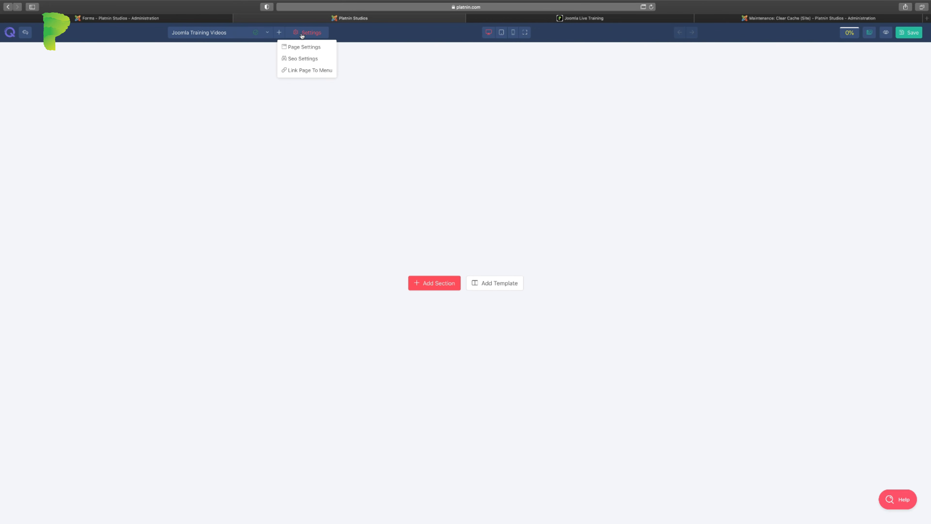
pyautogui.click(300, 59)
pyautogui.click(419, 192)
pyautogui.click(448, 193)
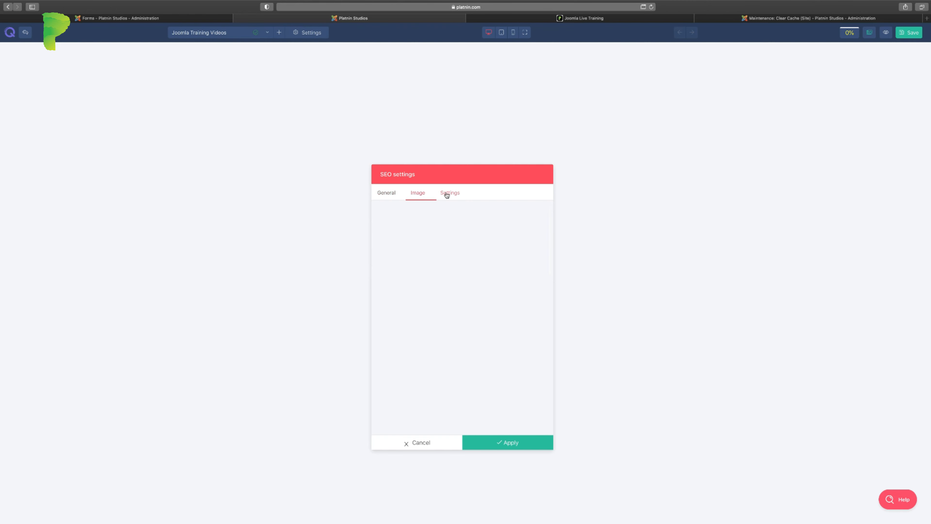
pyautogui.click(502, 443)
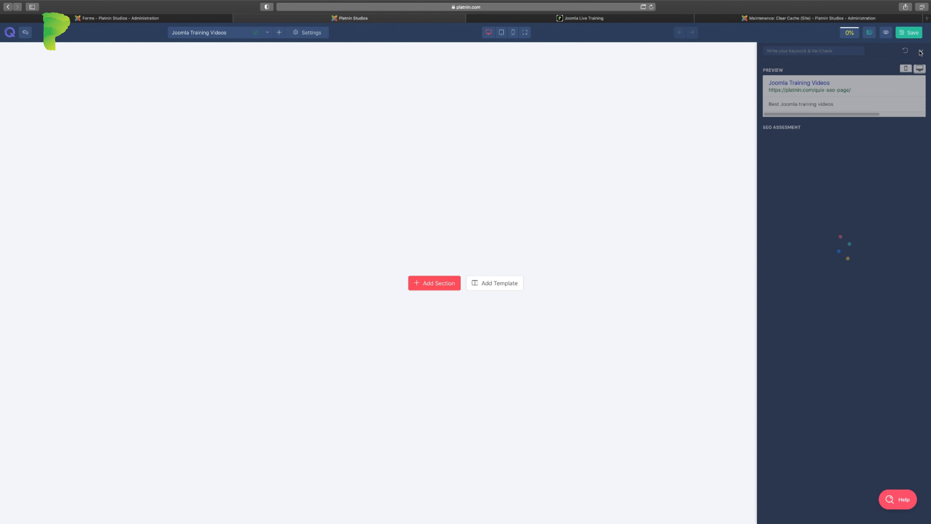
pyautogui.click(921, 52)
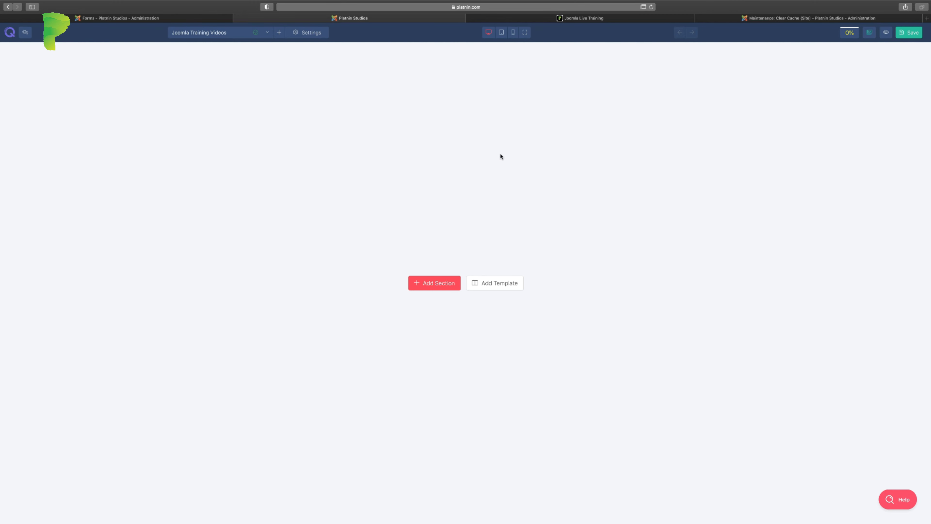
# Step: Add a first section with a single full-width column to the Joomla Training Videos page
pyautogui.click(440, 288)
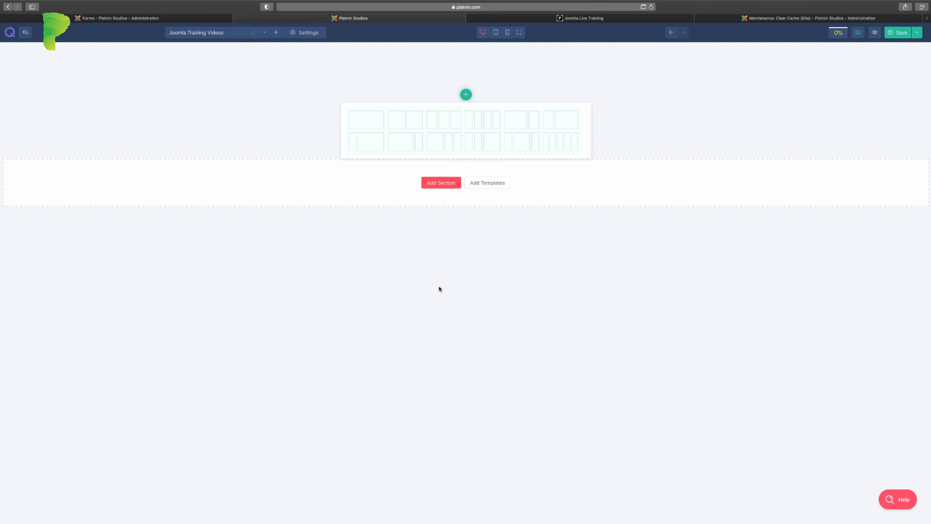
pyautogui.click(368, 124)
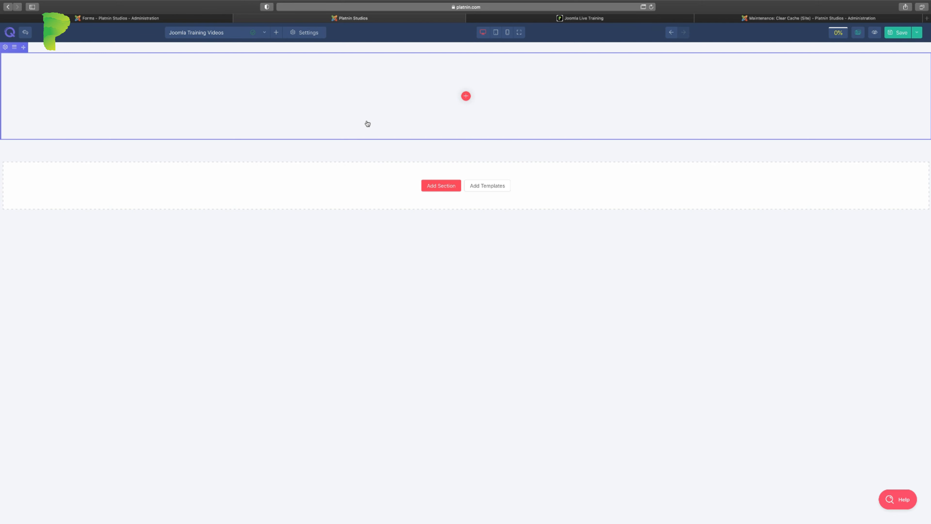
pyautogui.click(5, 48)
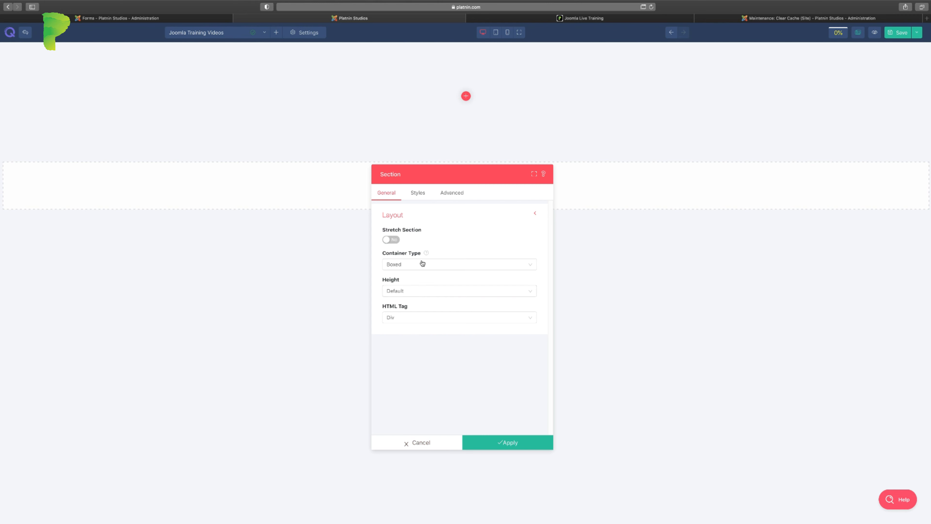
pyautogui.click(412, 266)
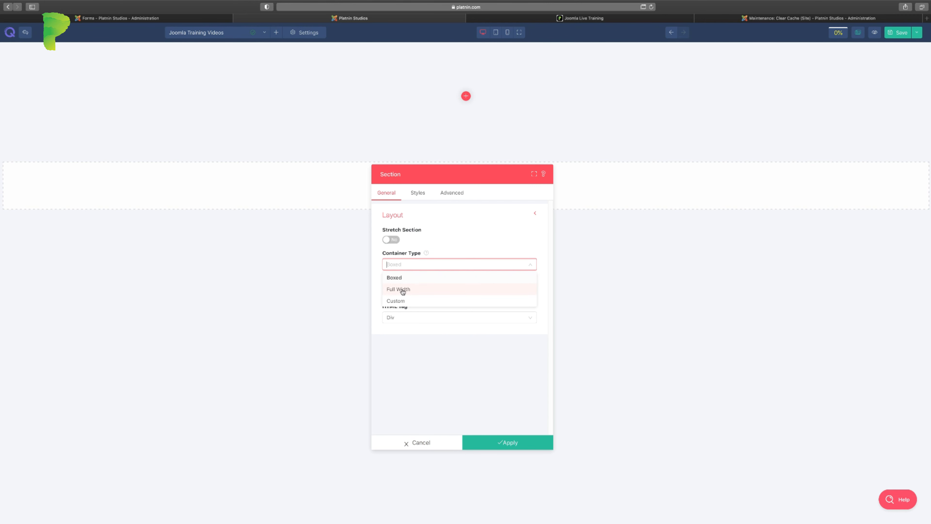
pyautogui.click(456, 235)
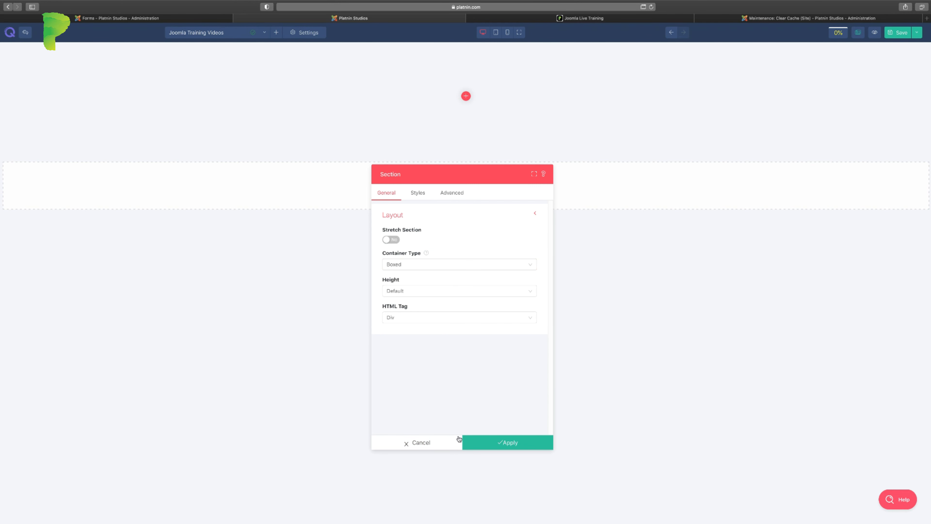
pyautogui.click(447, 441)
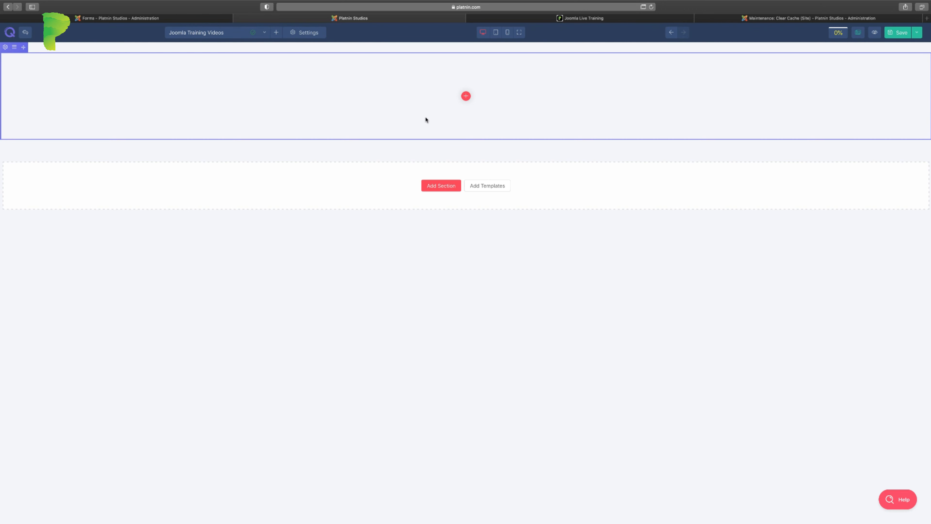
# Step: Find the Video element, insert it into the empty column and move its settings window aside
pyautogui.click(465, 96)
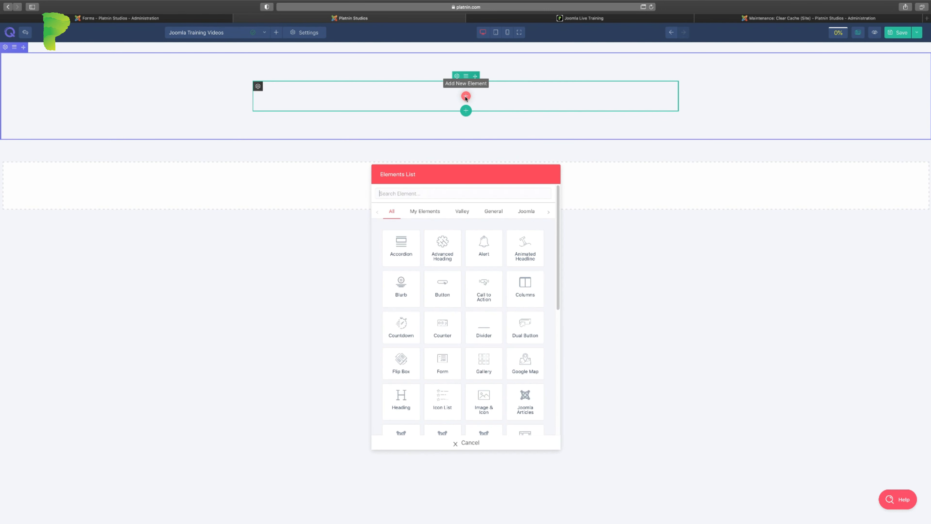
pyautogui.write('vid')
pyautogui.click(443, 253)
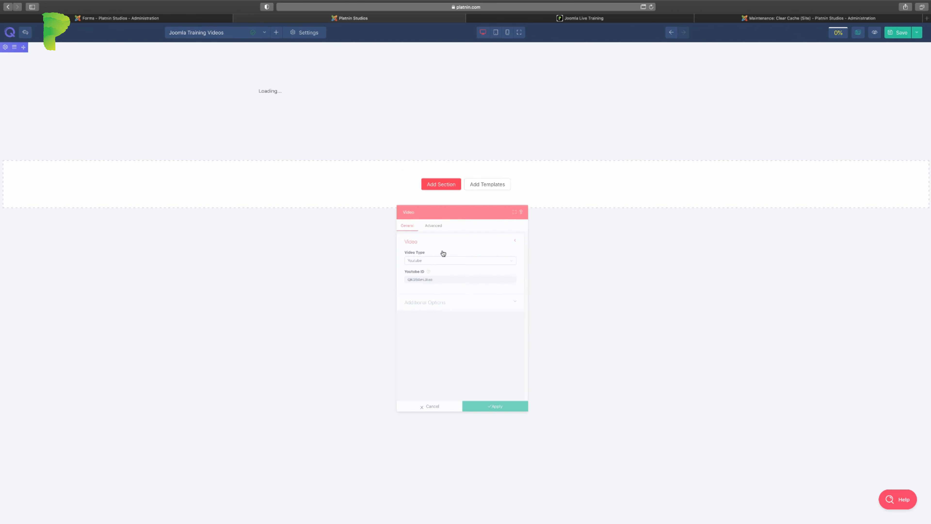
pyautogui.moveTo(432, 175); pyautogui.dragTo(672, 181)
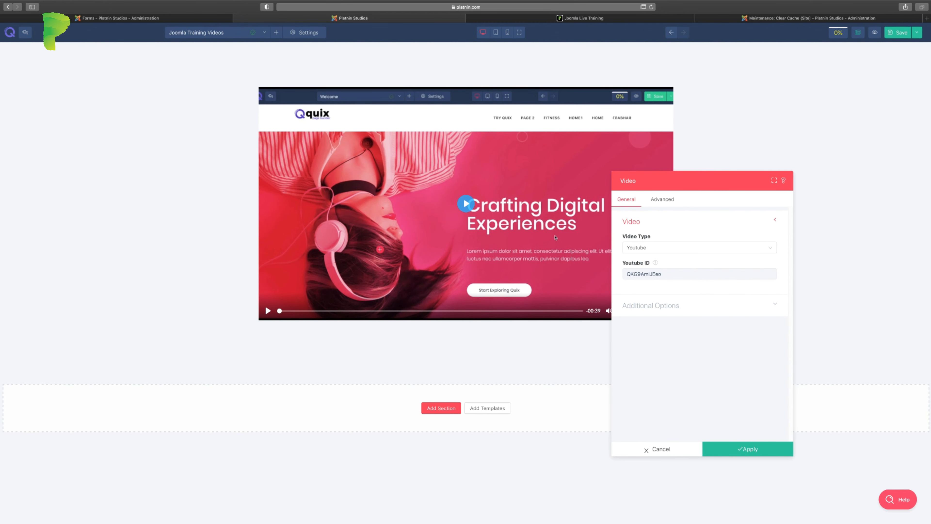
# Step: Set the video's type to Vimeo with ID 344282614, check the additional size options and apply the settings
pyautogui.press('super+Tab')
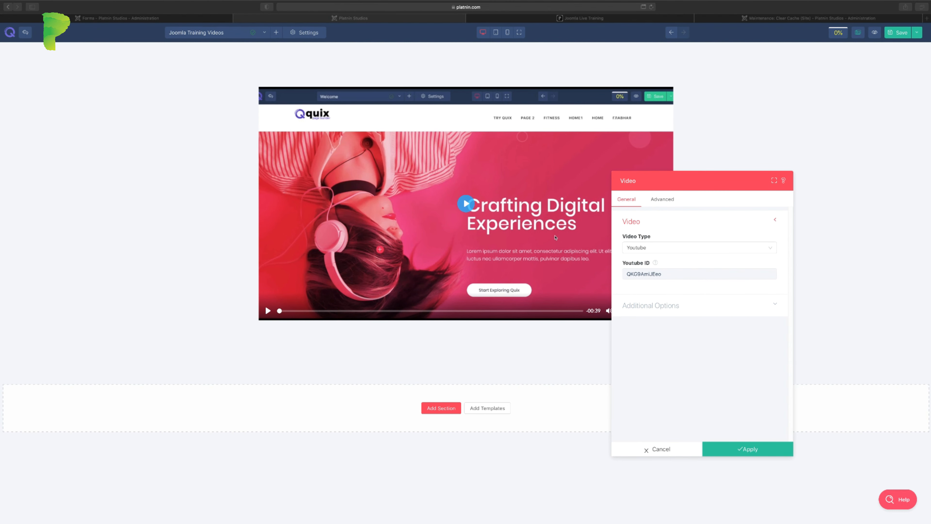
pyautogui.click(647, 274)
pyautogui.doubleClick(648, 275)
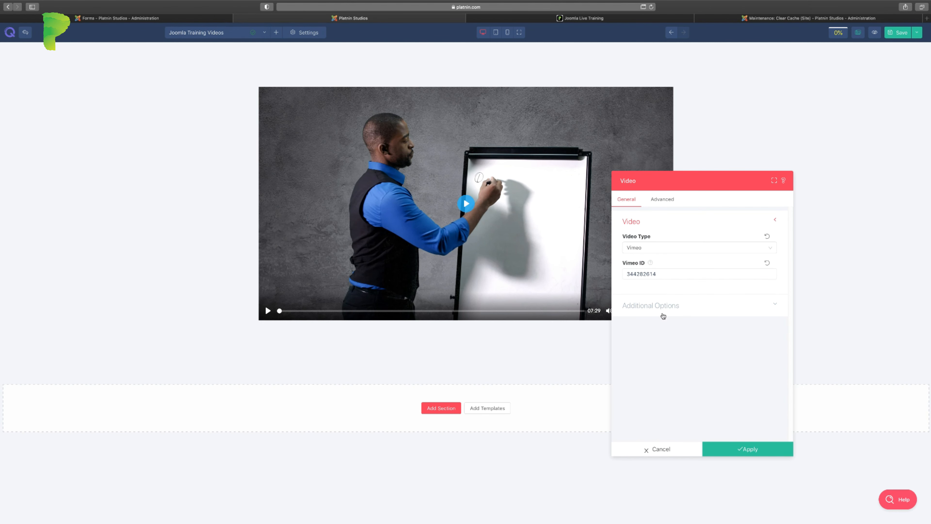
pyautogui.click(663, 310)
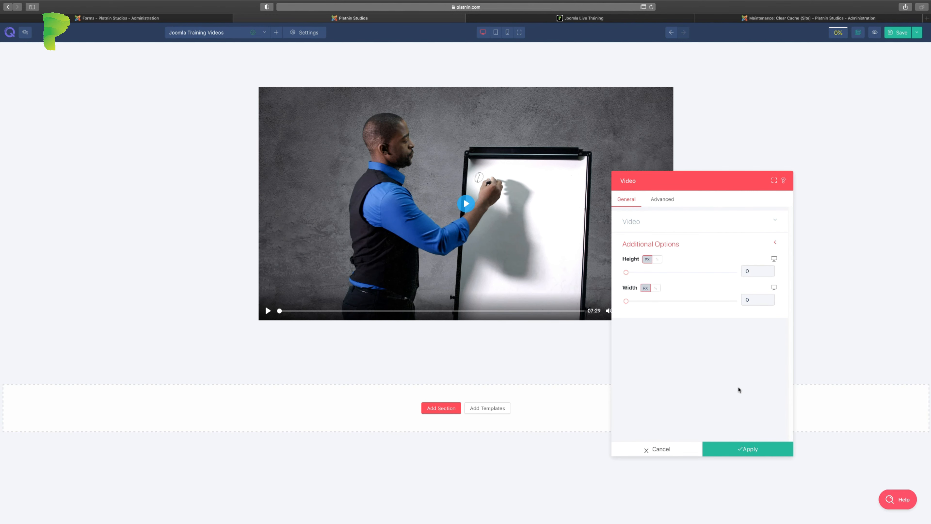
pyautogui.click(753, 450)
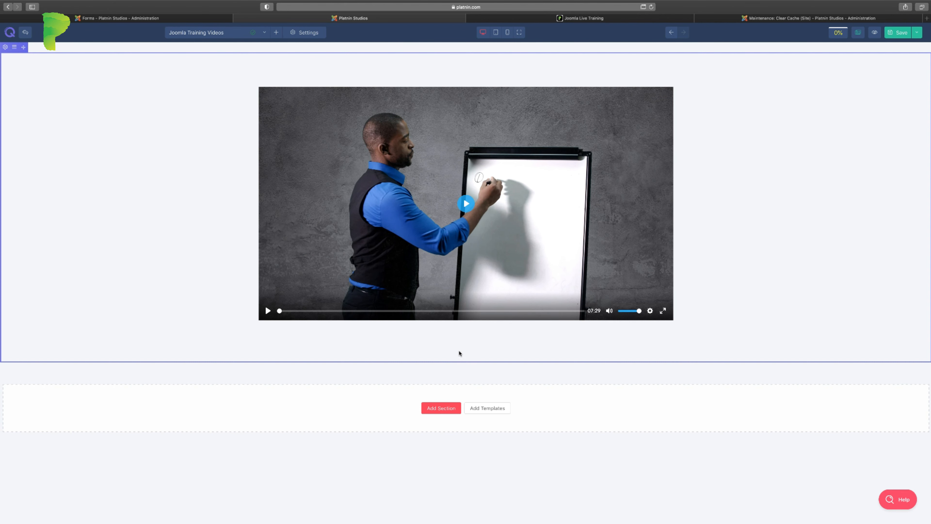
pyautogui.click(466, 335)
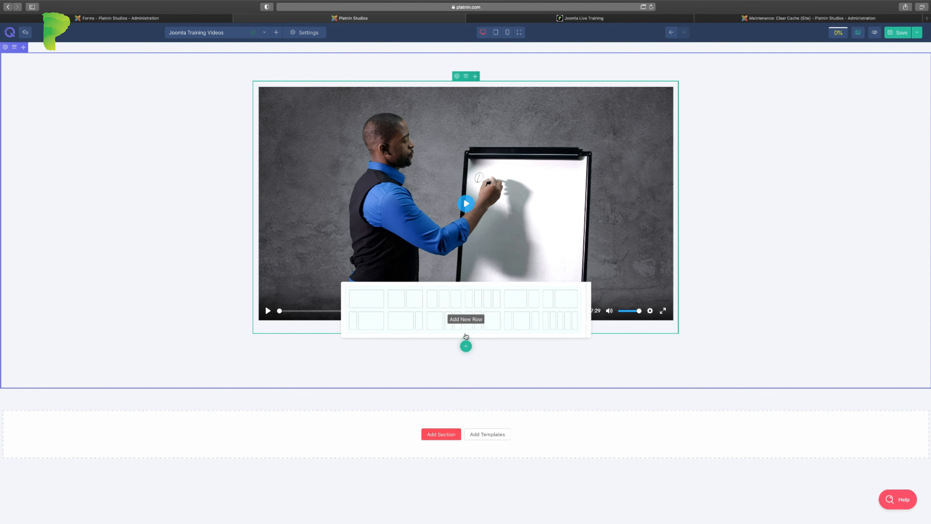
pyautogui.click(377, 300)
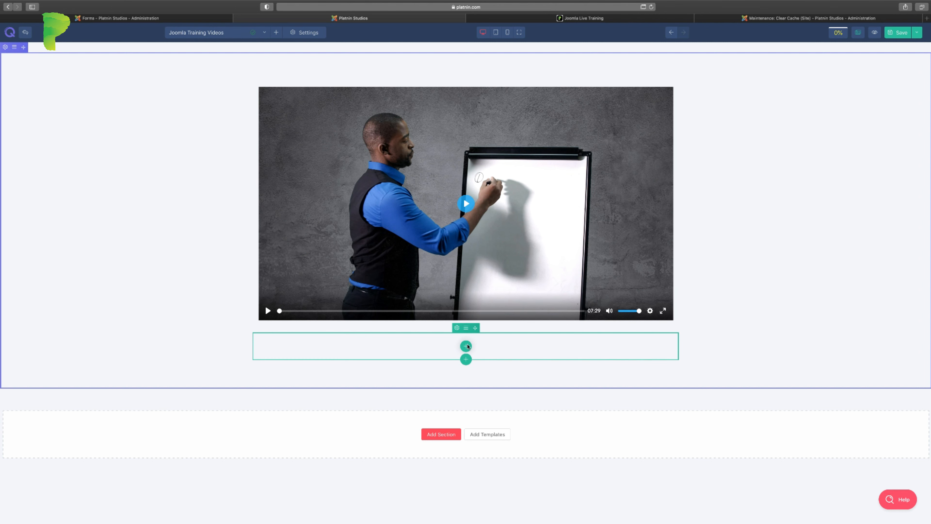
pyautogui.click(466, 327)
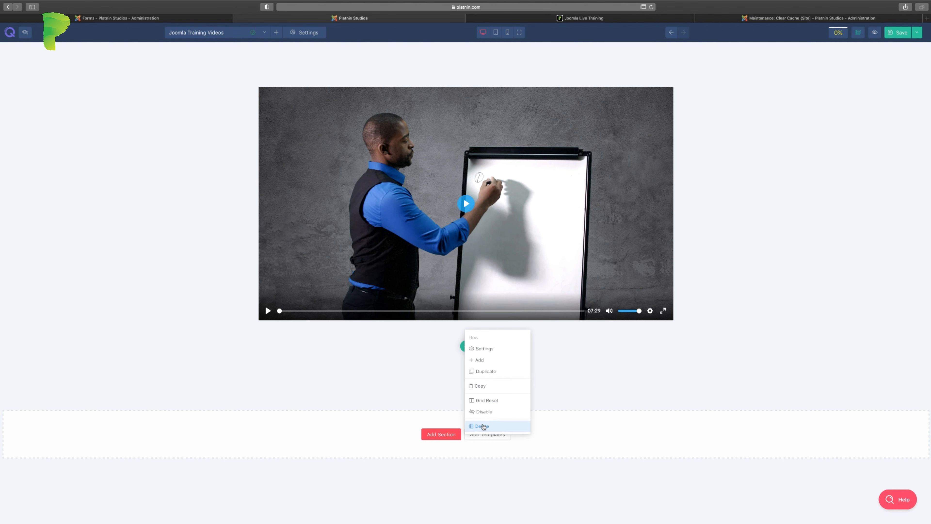
pyautogui.click(473, 75)
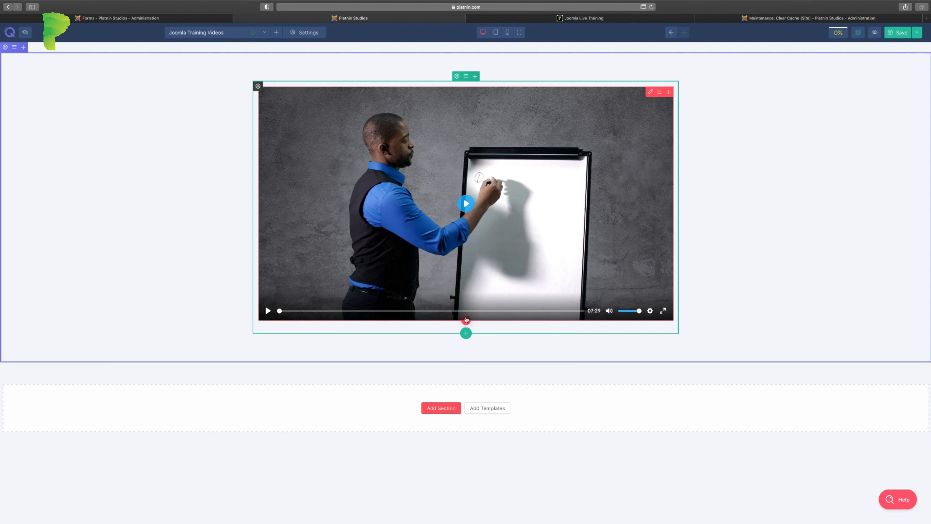
# Step: Find the Heading element and insert it below the video in the same column
pyautogui.click(466, 321)
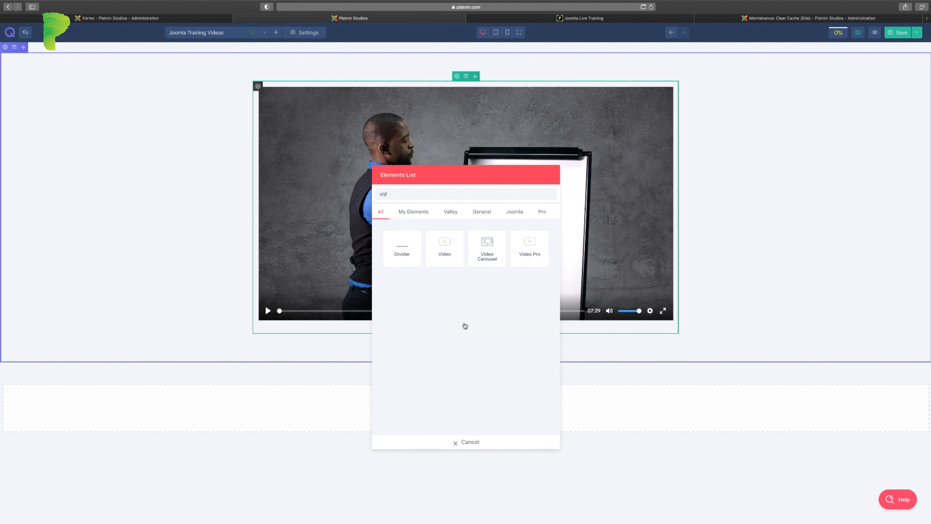
pyautogui.doubleClick(429, 192)
pyautogui.write('head')
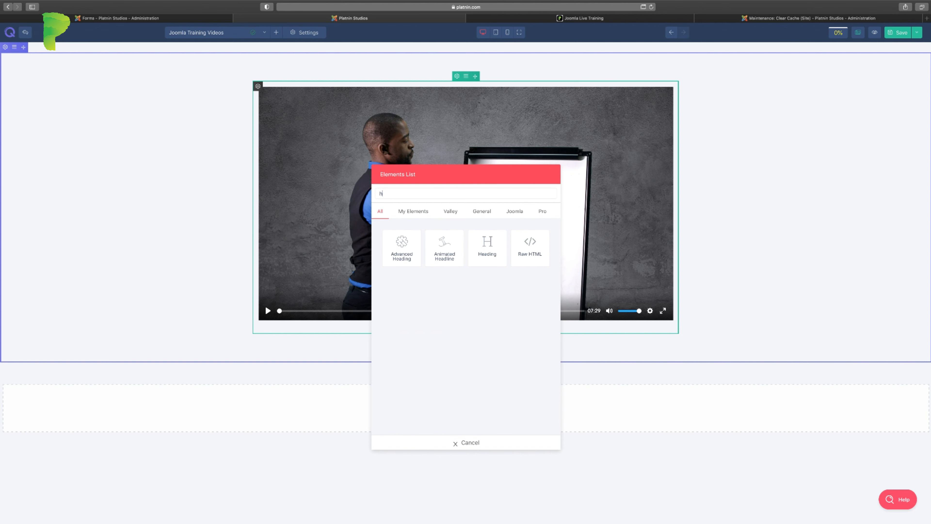
pyautogui.click(491, 249)
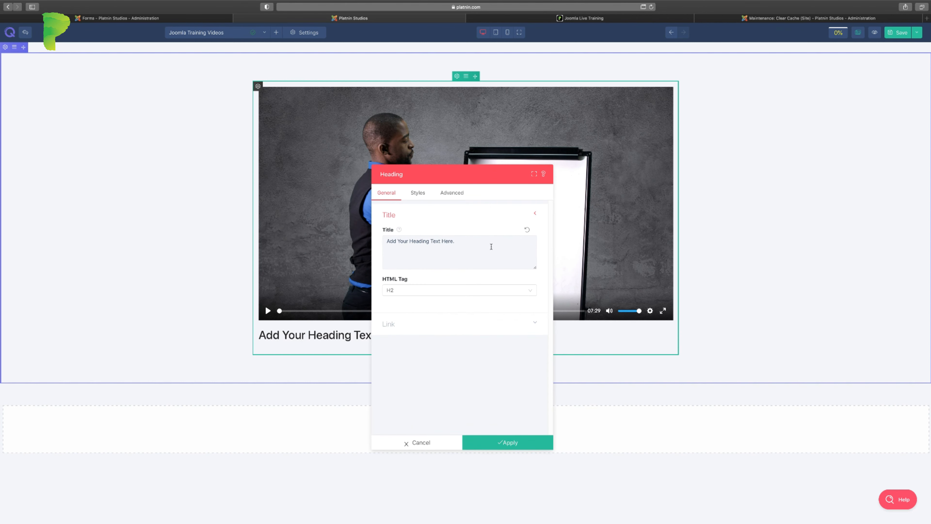
# Step: Set the heading's title to "Best Free Joomla Training Online" and its HTML tag to H1
pyautogui.click(429, 242)
pyautogui.press('super+a')
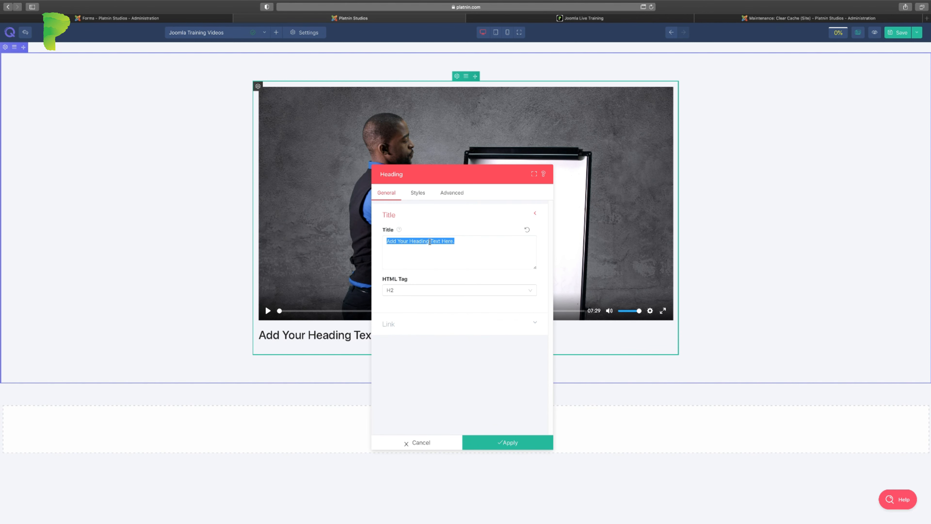
pyautogui.write('BEst Free Joomla Training ')
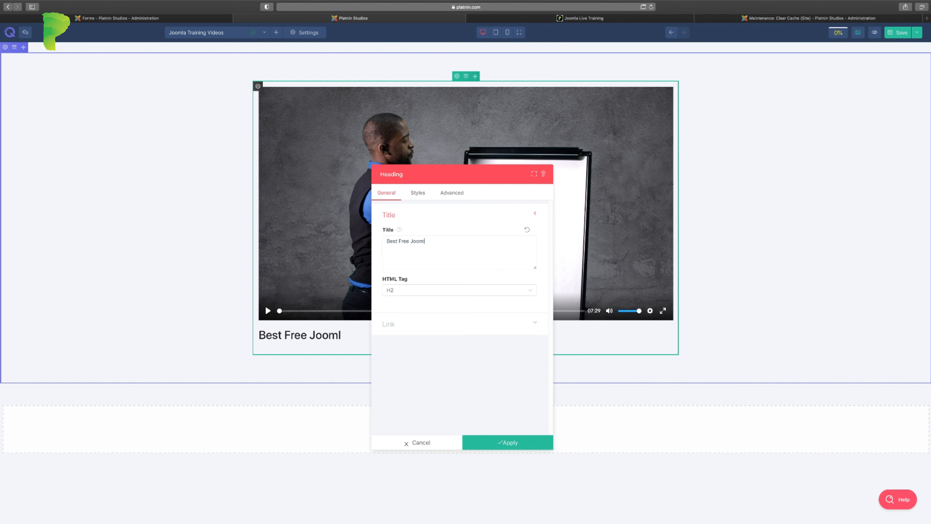
pyautogui.write('Online')
pyautogui.click(430, 291)
pyautogui.click(425, 302)
# Step: Move the heading's settings window aside, center the heading and open its typography options
pyautogui.moveTo(447, 180); pyautogui.dragTo(625, 186)
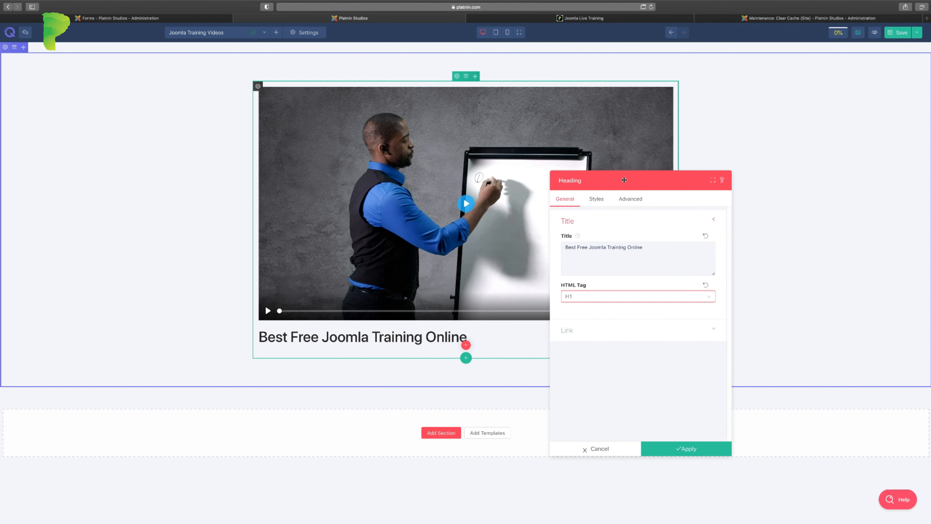
pyautogui.click(596, 199)
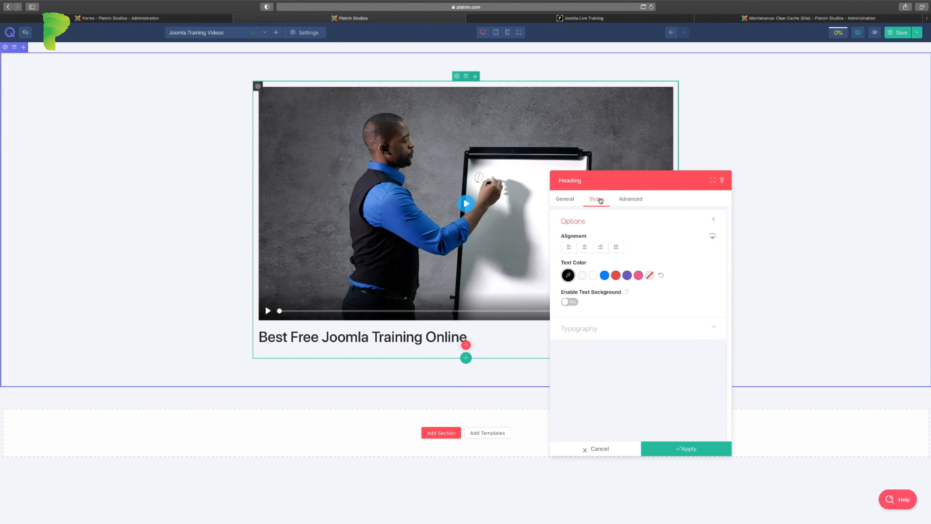
pyautogui.click(585, 248)
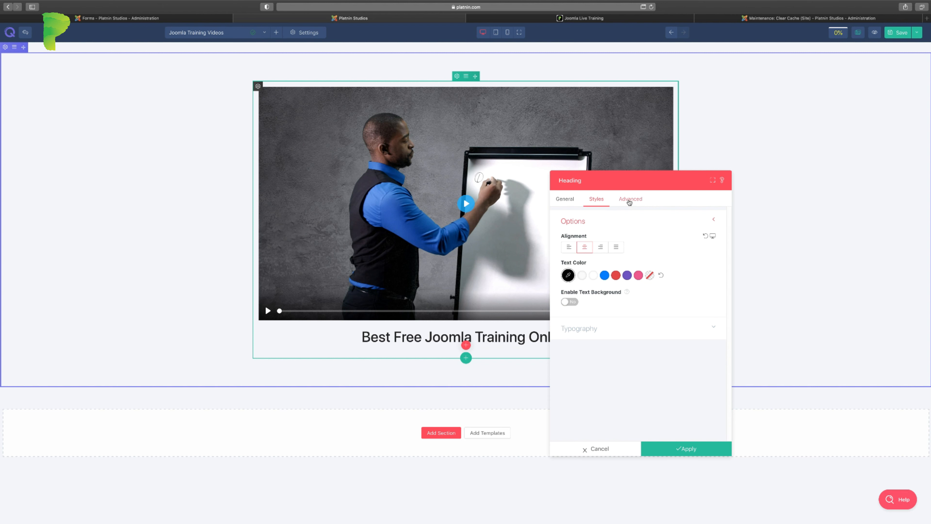
pyautogui.click(618, 332)
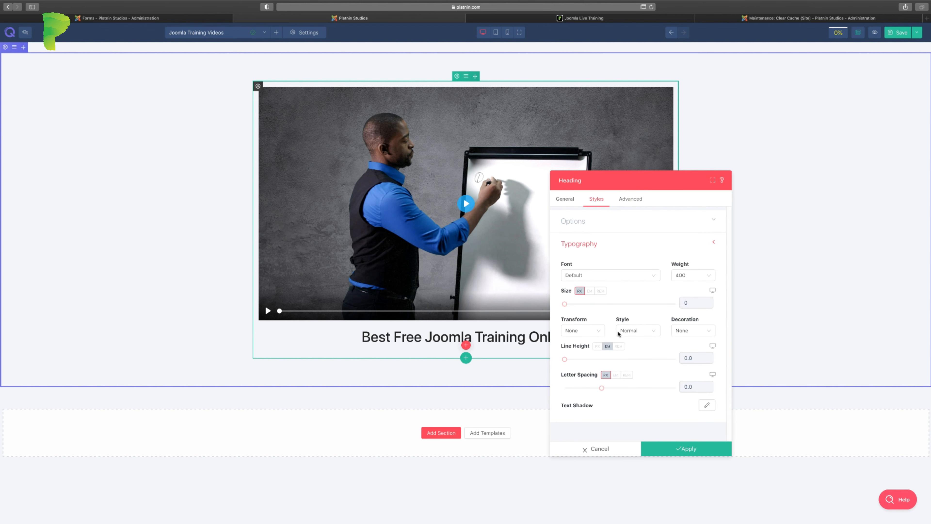
# Step: Try the fonts Alegreya Sans and Open Sans Condensed on the main heading
pyautogui.click(654, 278)
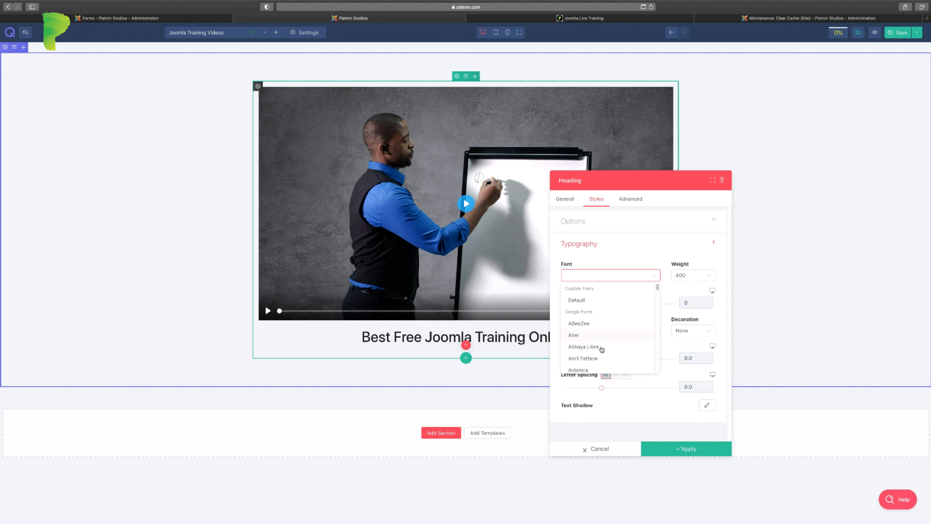
pyautogui.scroll(-1, 596, 346)
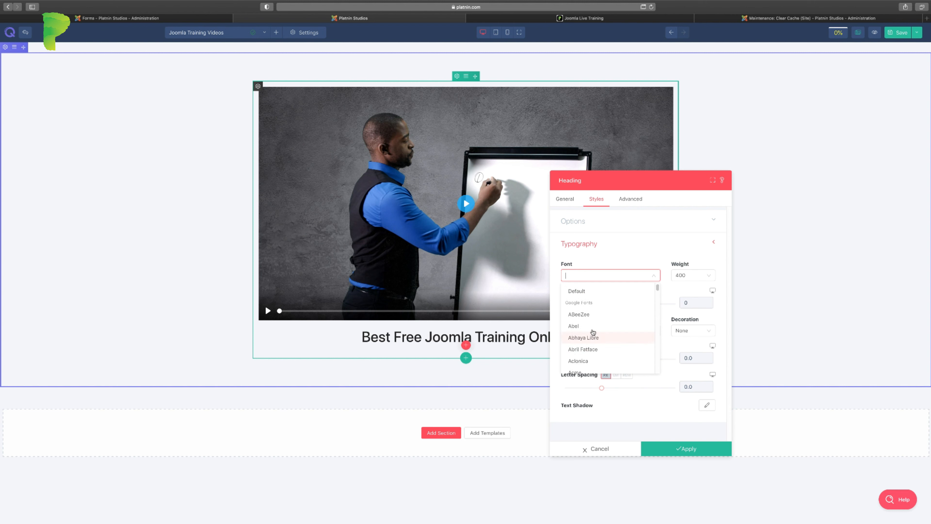
pyautogui.write('san')
pyautogui.click(597, 292)
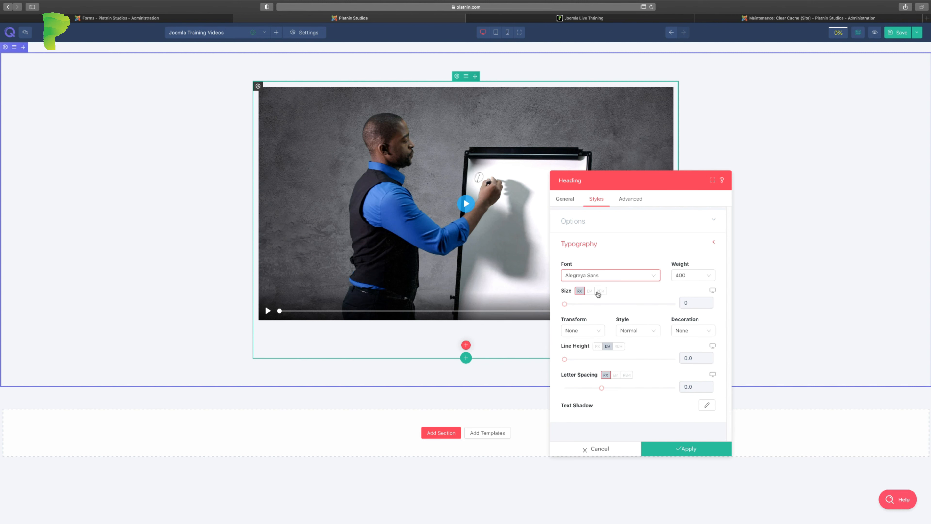
pyautogui.click(654, 277)
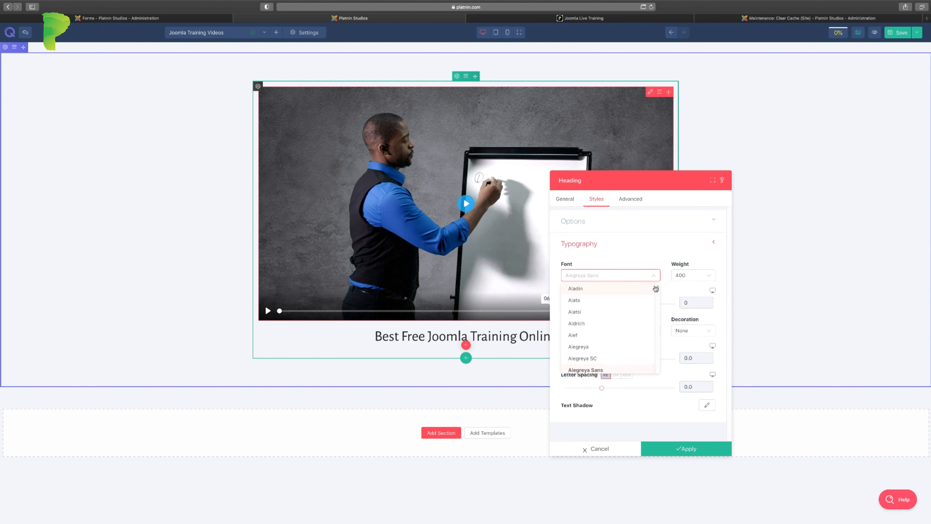
pyautogui.moveTo(657, 289); pyautogui.dragTo(657, 348)
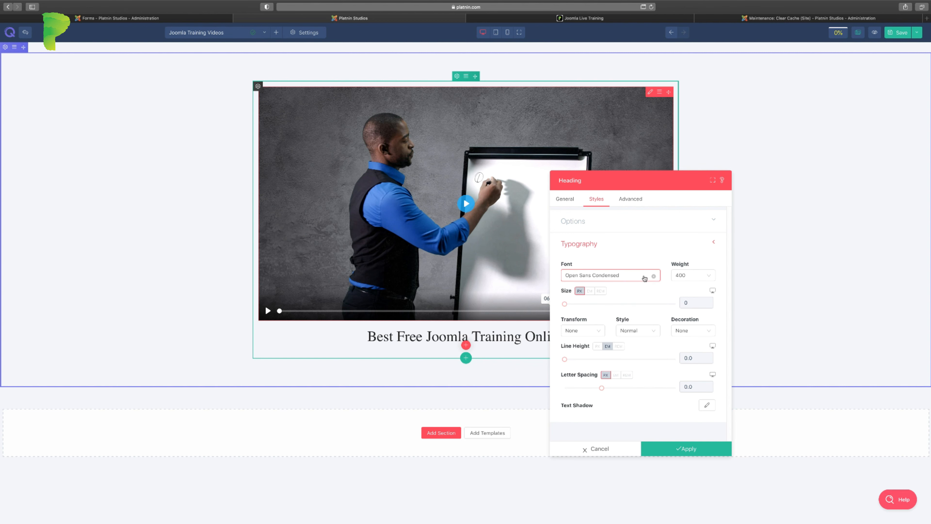
# Step: Set the main heading's font weight to 700 and its size to 59 px
pyautogui.click(710, 278)
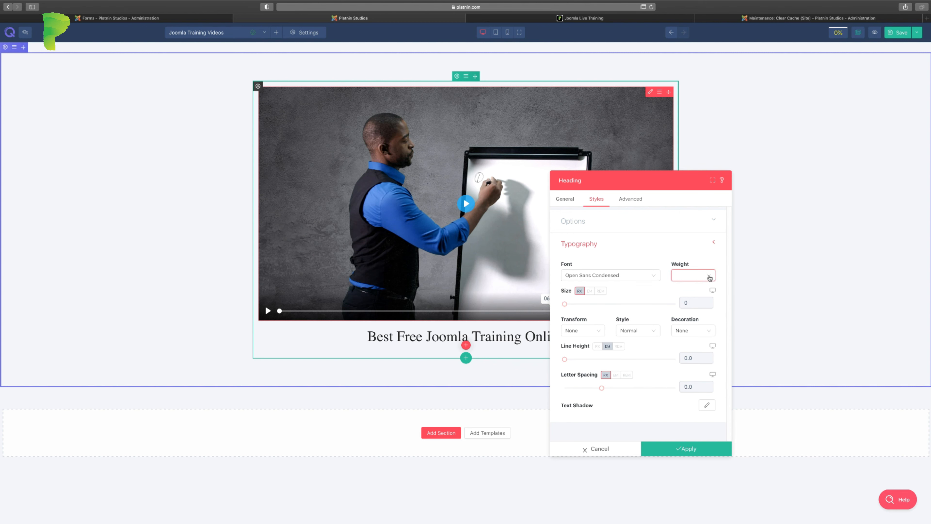
pyautogui.click(692, 311)
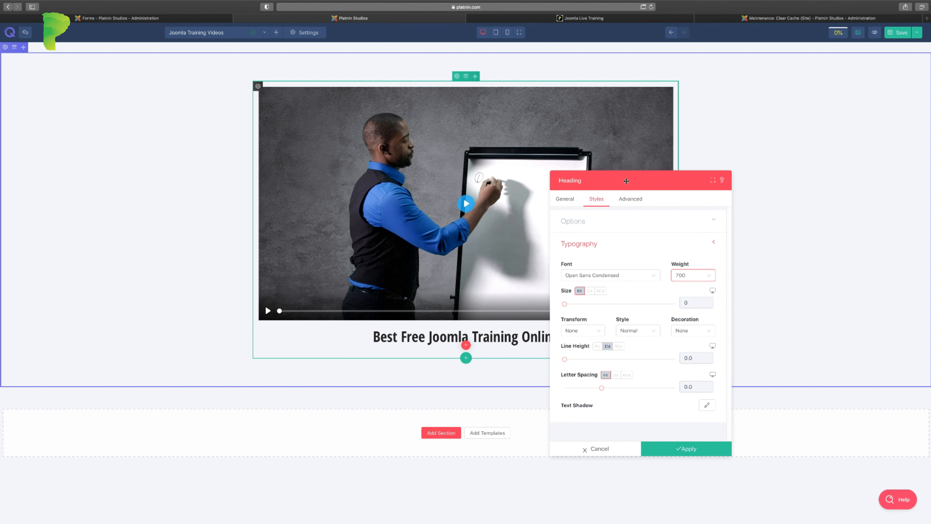
pyautogui.moveTo(626, 181); pyautogui.dragTo(747, 163)
pyautogui.moveTo(685, 286); pyautogui.dragTo(719, 289)
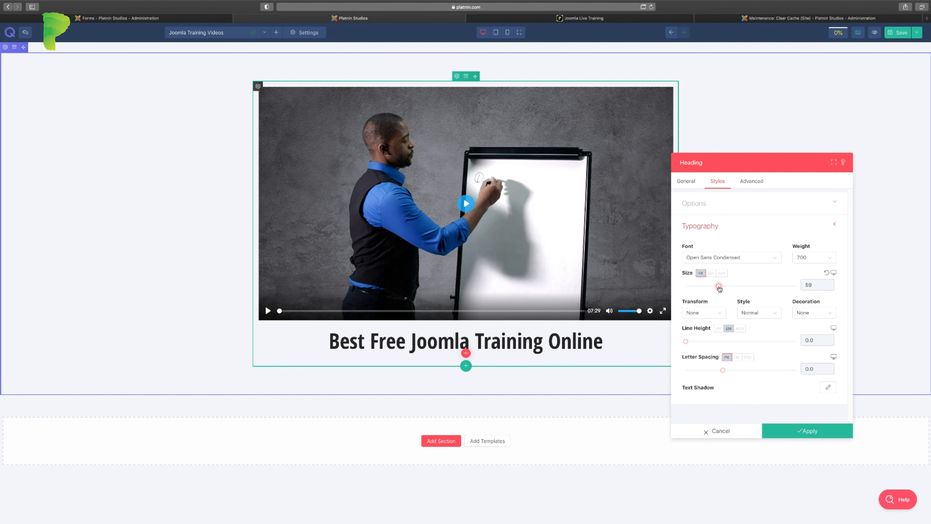
# Step: Change the main heading's font to Odor Mean Chey and apply the settings
pyautogui.click(776, 261)
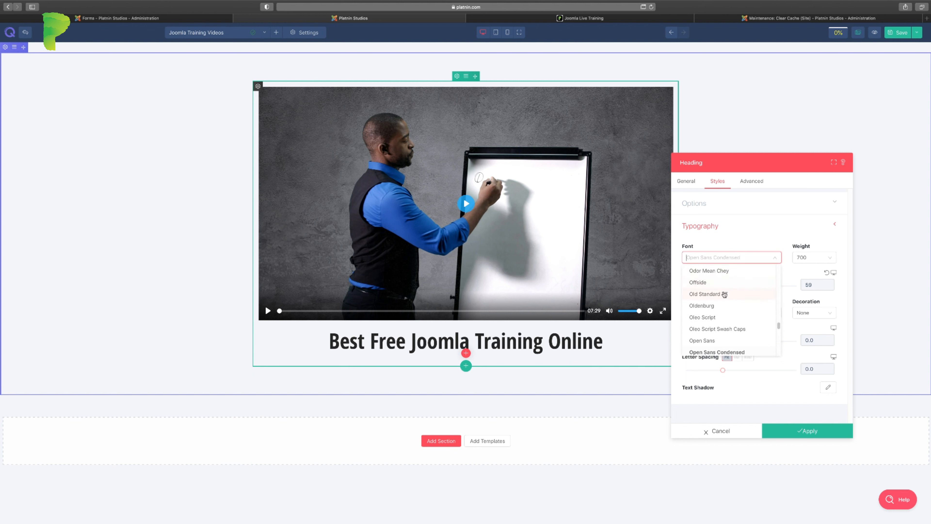
pyautogui.click(714, 272)
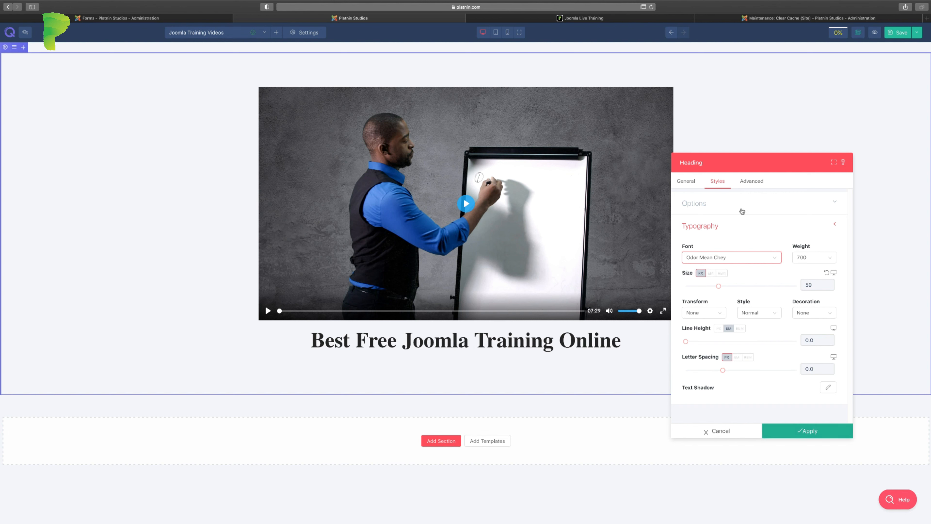
pyautogui.click(800, 432)
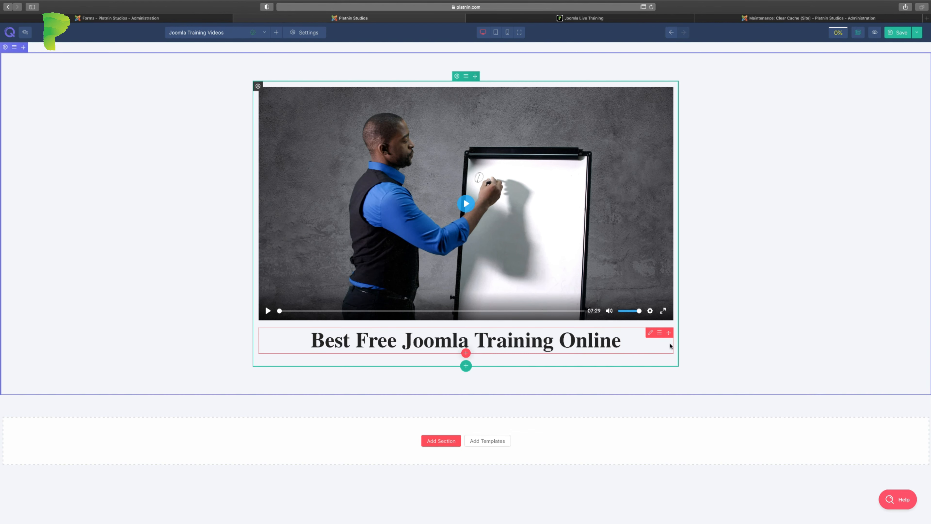
# Step: Move the heading above the video and duplicate it
pyautogui.moveTo(669, 332); pyautogui.dragTo(595, 66)
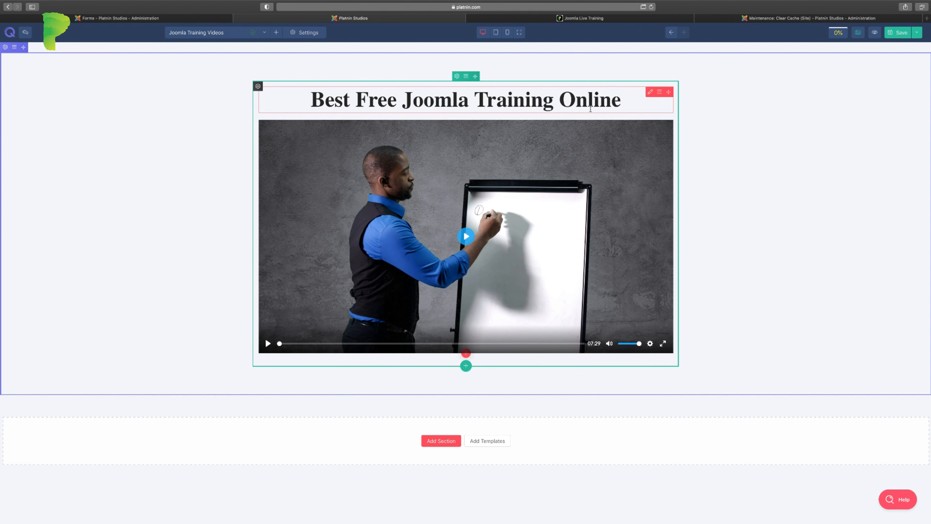
pyautogui.click(658, 93)
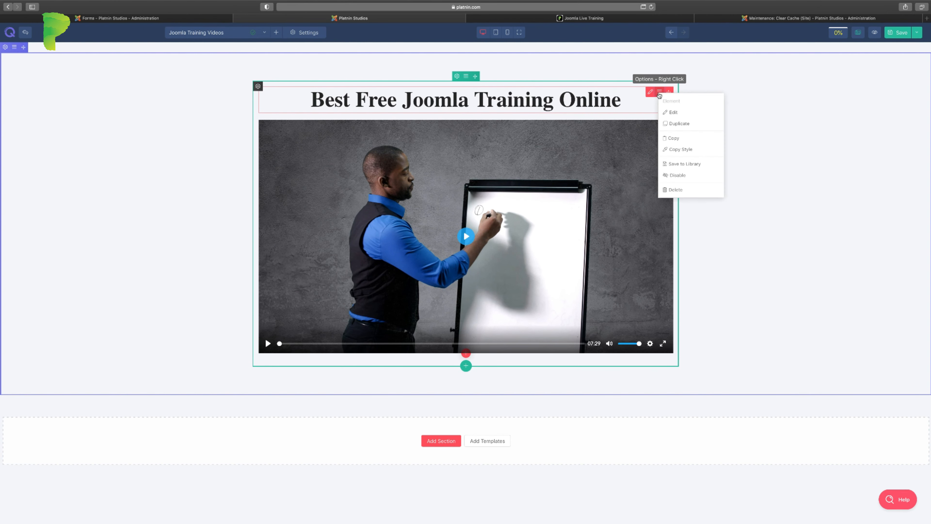
pyautogui.click(670, 124)
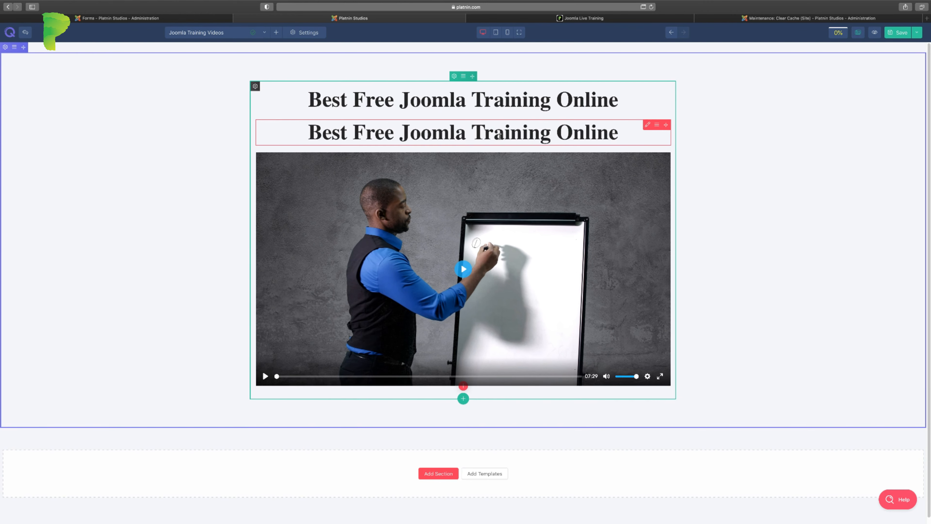
# Step: Set the duplicate heading's title to "Get the training you need to start creating AMAZING websites in minutes" and its HTML tag to H4
pyautogui.click(647, 125)
pyautogui.moveTo(458, 171); pyautogui.dragTo(620, 164)
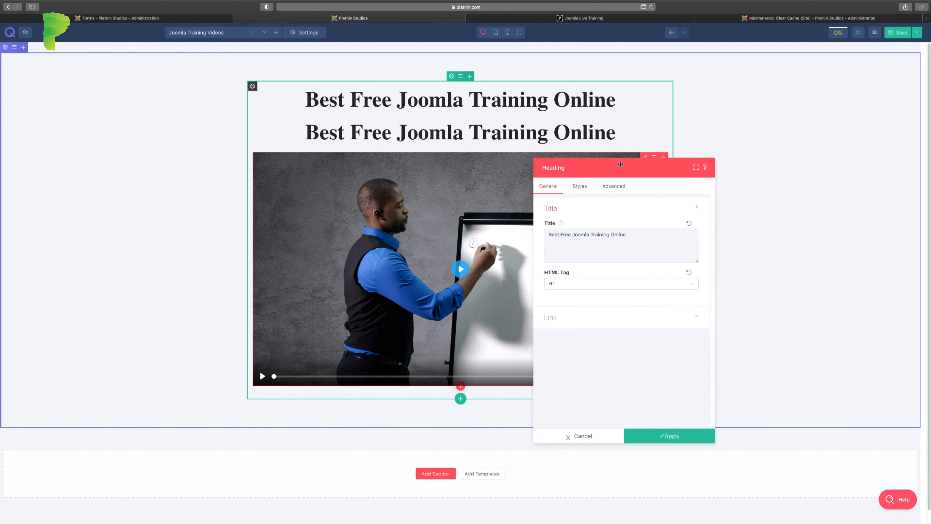
pyautogui.tripleClick(627, 234)
pyautogui.write('Get the training you need to start creating AMAZING websites in minutes')
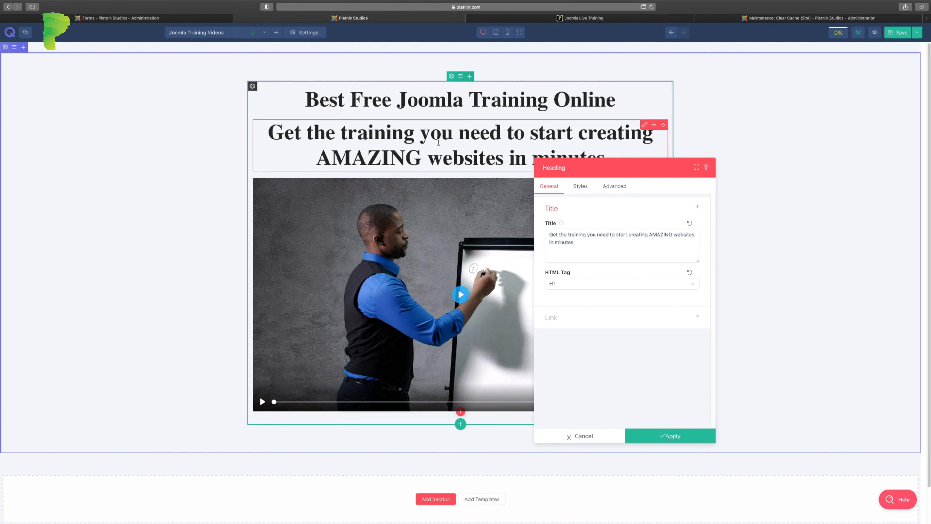
pyautogui.moveTo(575, 167); pyautogui.dragTo(604, 164)
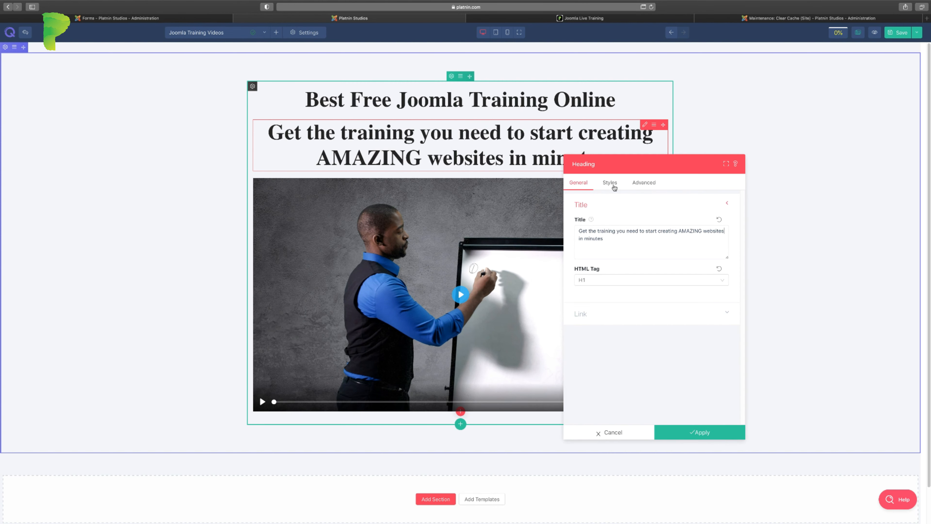
pyautogui.click(637, 279)
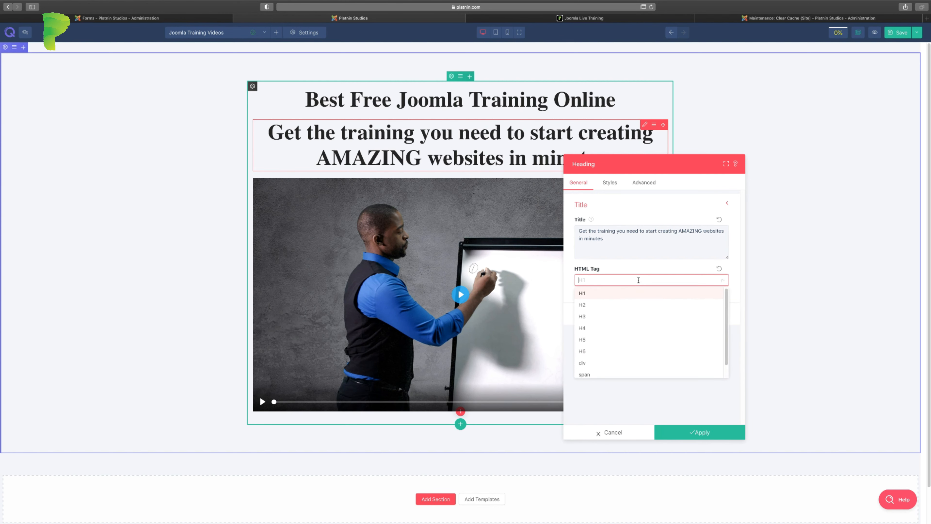
pyautogui.click(596, 328)
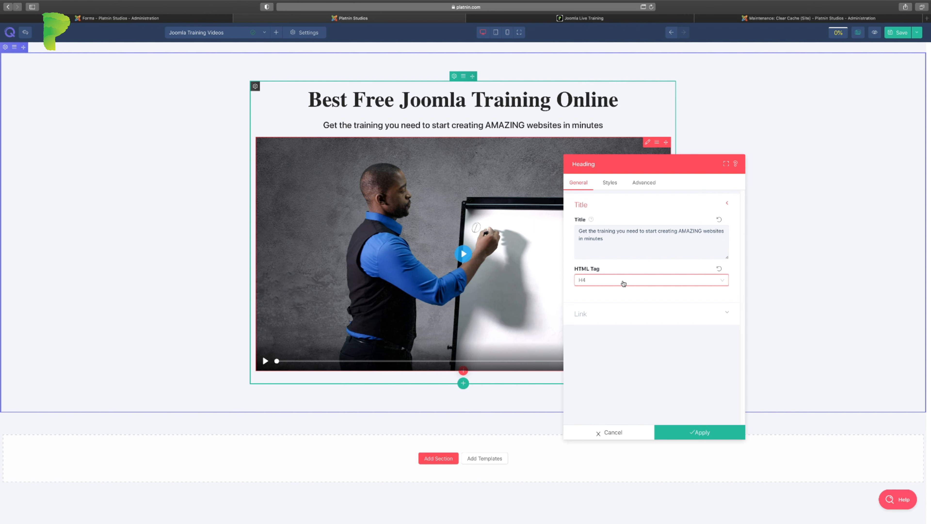
# Step: Set the subheading's font size to 30 px, clear its font weight and apply the settings
pyautogui.click(610, 183)
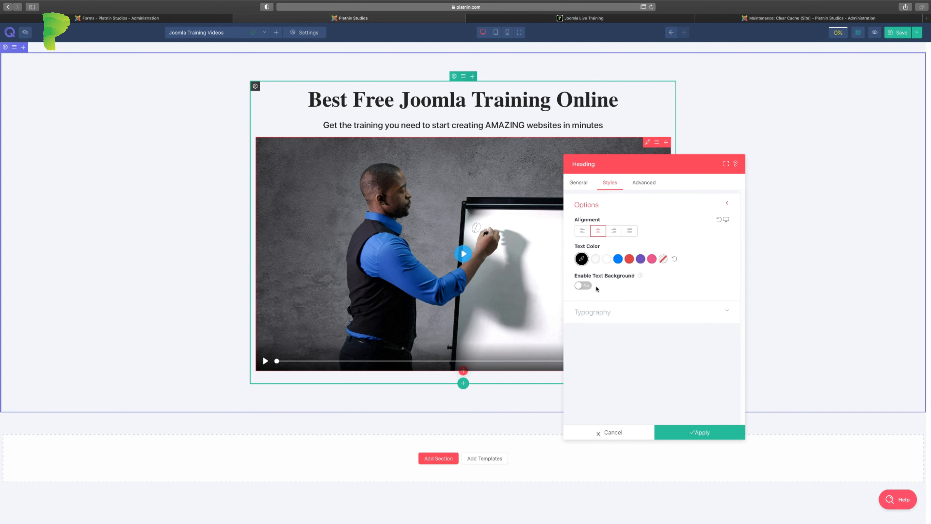
pyautogui.click(612, 311)
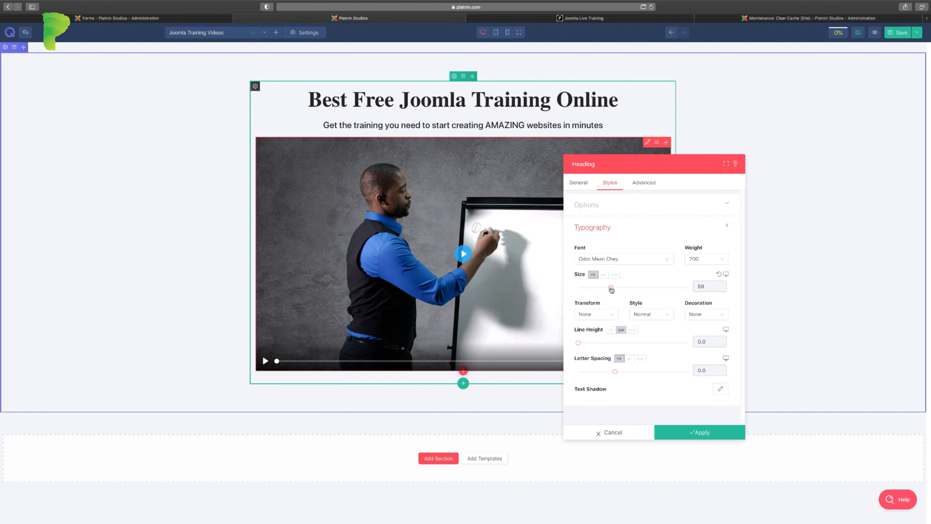
pyautogui.moveTo(611, 288); pyautogui.dragTo(595, 290)
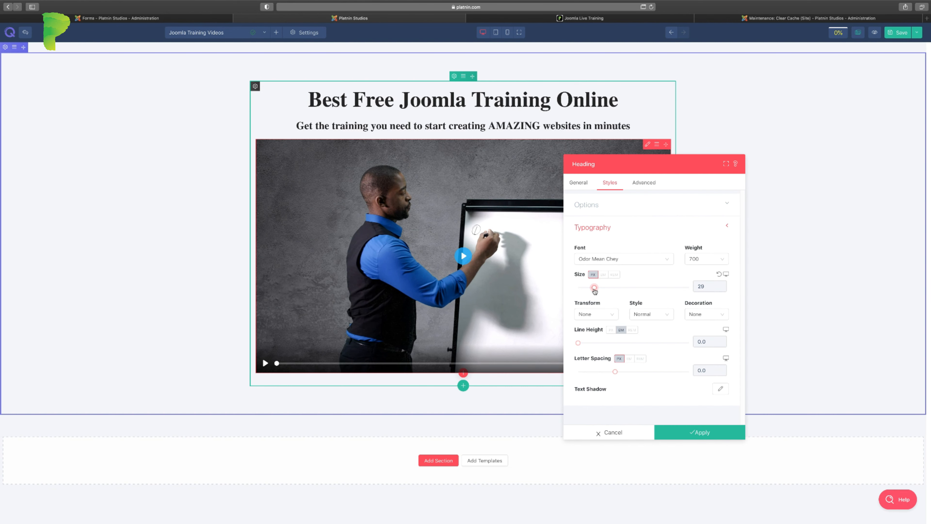
pyautogui.click(720, 261)
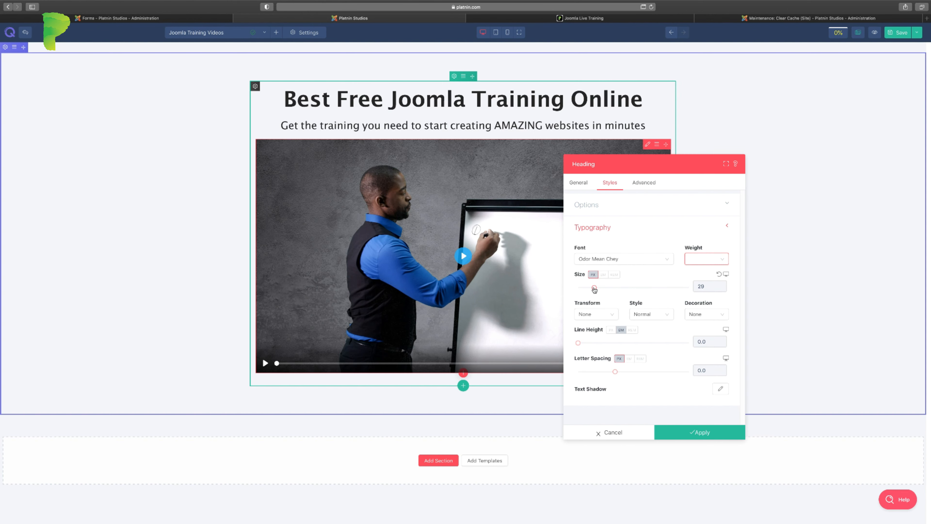
pyautogui.moveTo(594, 289); pyautogui.dragTo(595, 289)
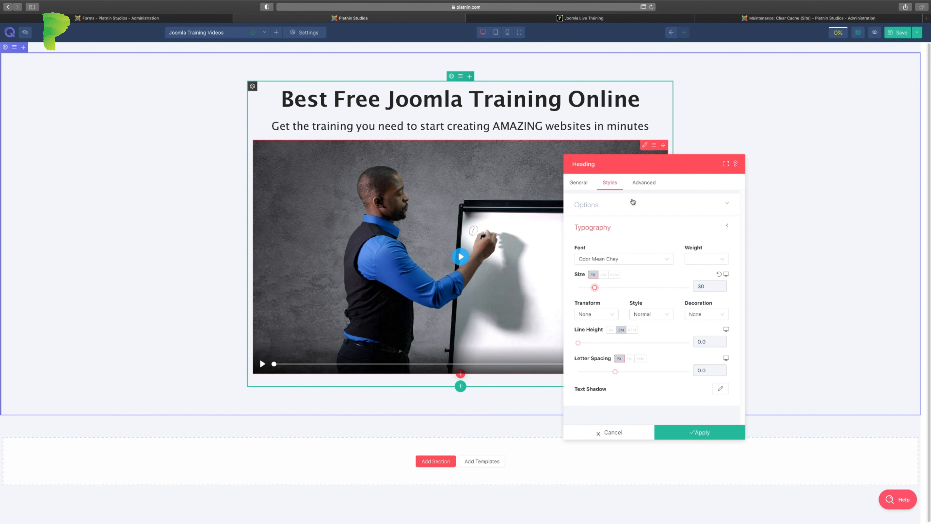
pyautogui.click(645, 183)
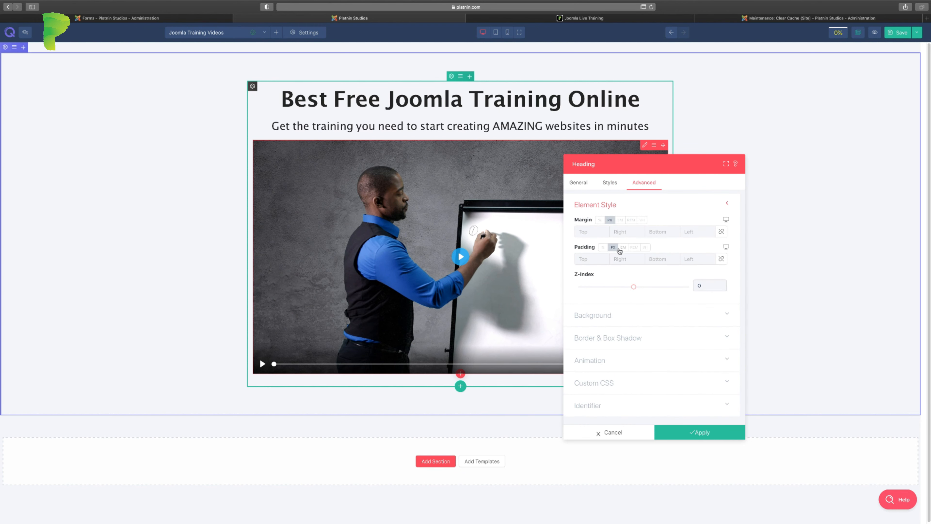
pyautogui.click(702, 433)
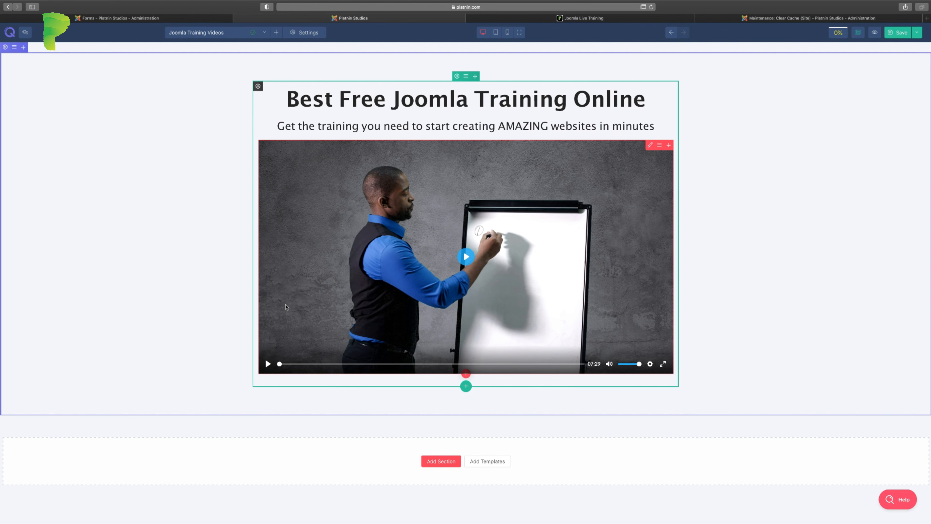
# Step: Save the page and switch the section's background type to gradient
pyautogui.click(894, 33)
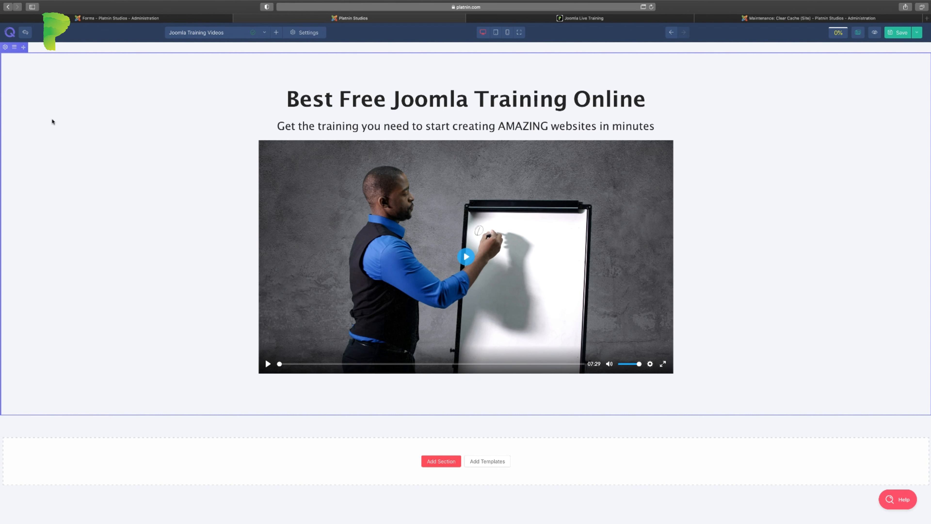
pyautogui.click(5, 47)
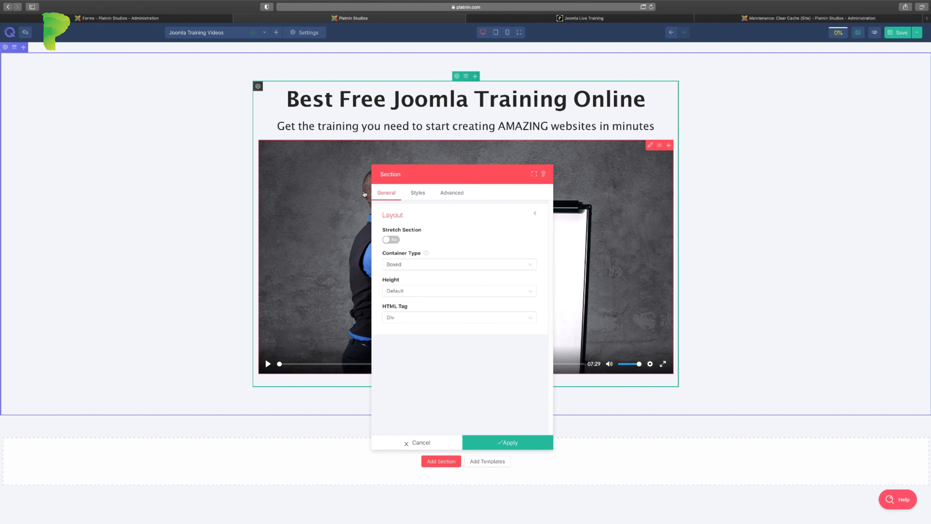
pyautogui.moveTo(439, 177); pyautogui.dragTo(515, 150)
pyautogui.click(528, 166)
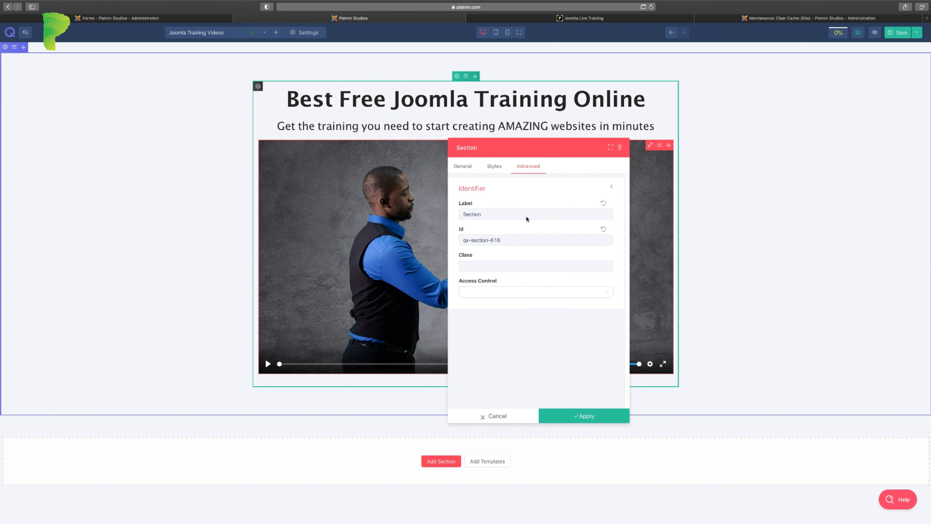
pyautogui.click(494, 167)
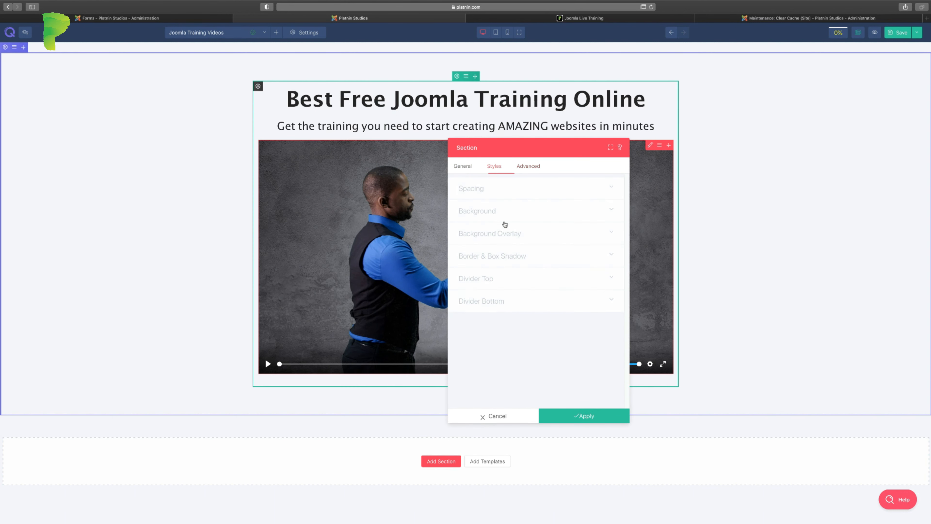
pyautogui.click(497, 211)
pyautogui.moveTo(535, 148); pyautogui.dragTo(638, 137)
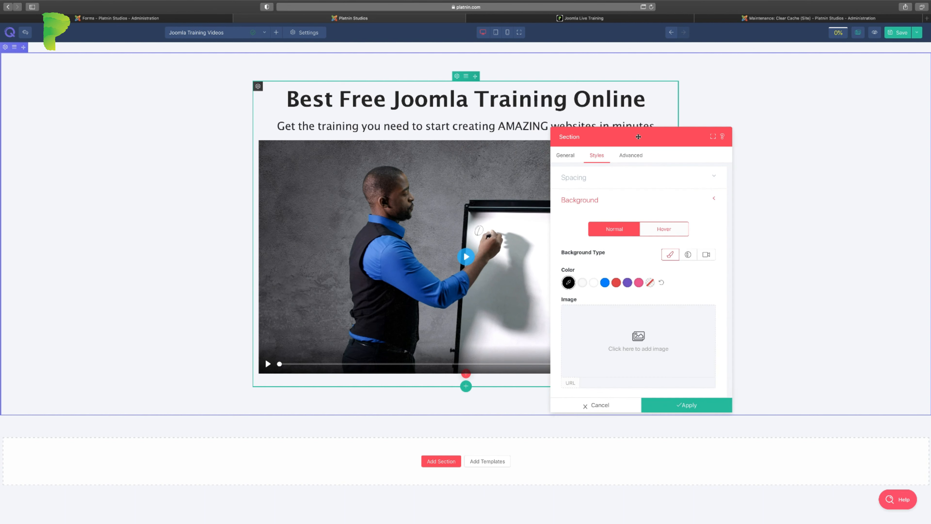
pyautogui.click(688, 255)
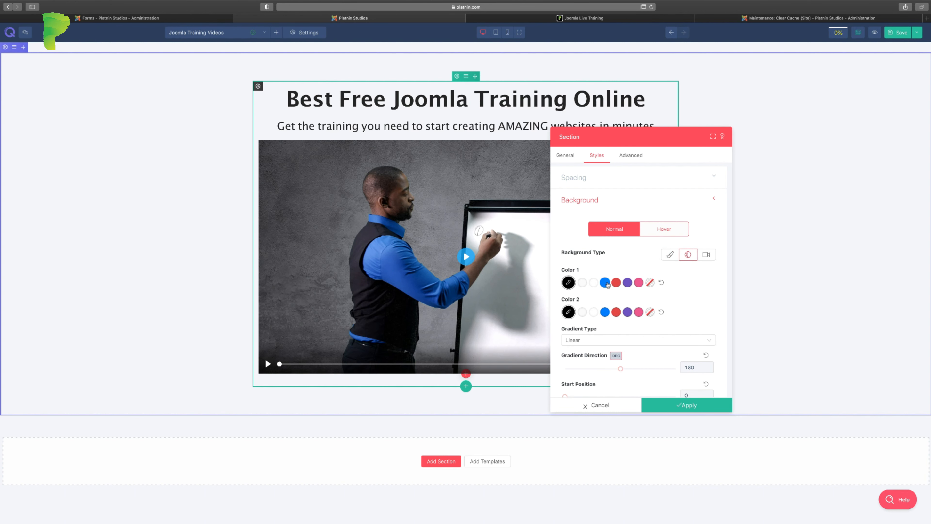
# Step: Try red and off-white as the first colour of the section's gradient, with blue as the second colour
pyautogui.click(616, 283)
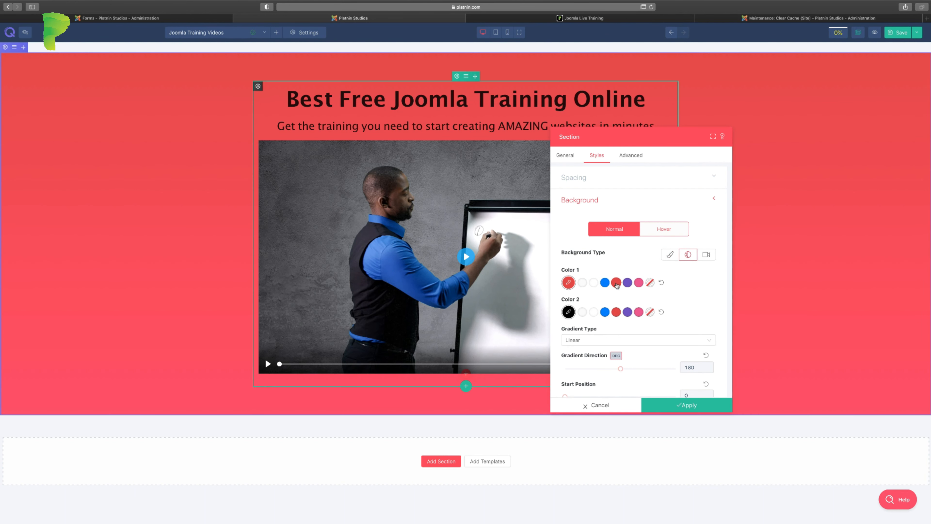
pyautogui.click(607, 313)
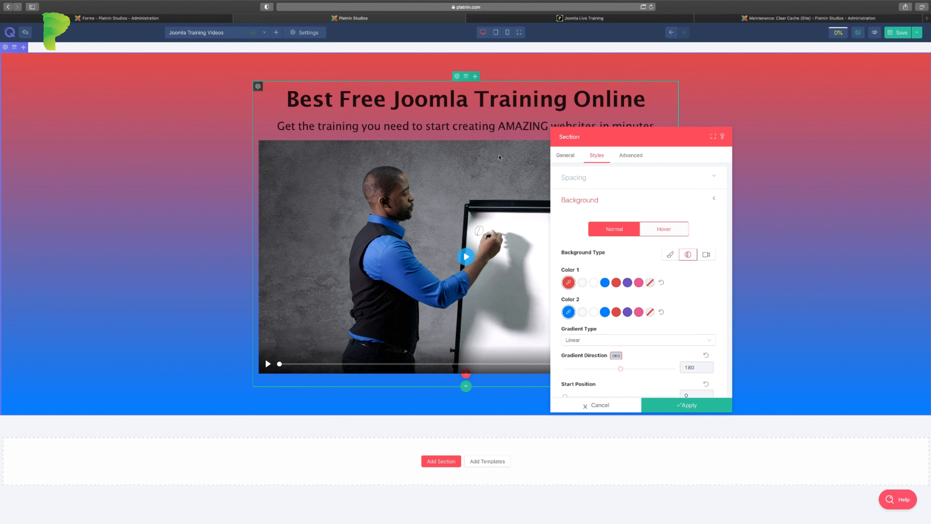
pyautogui.click(585, 286)
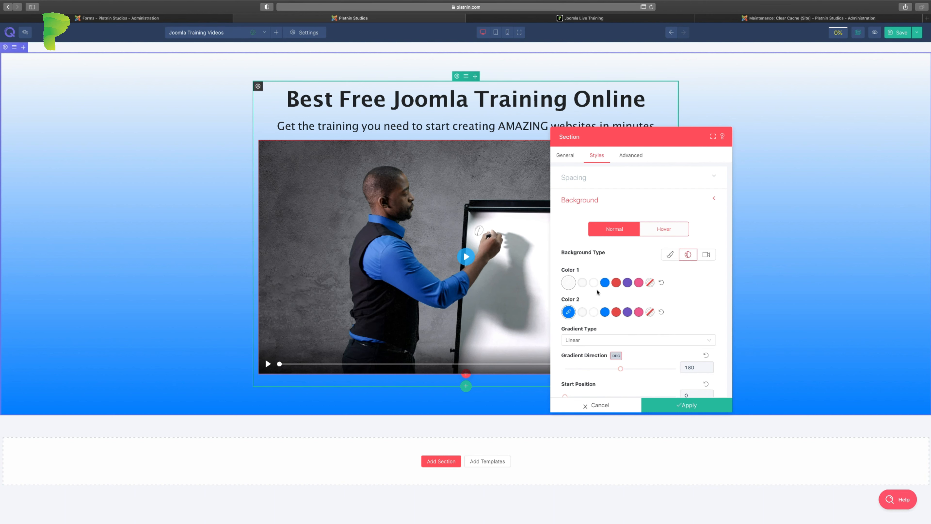
# Step: Set the section's gradient to blue as the first colour and off-white as the second, and apply the settings
pyautogui.click(604, 282)
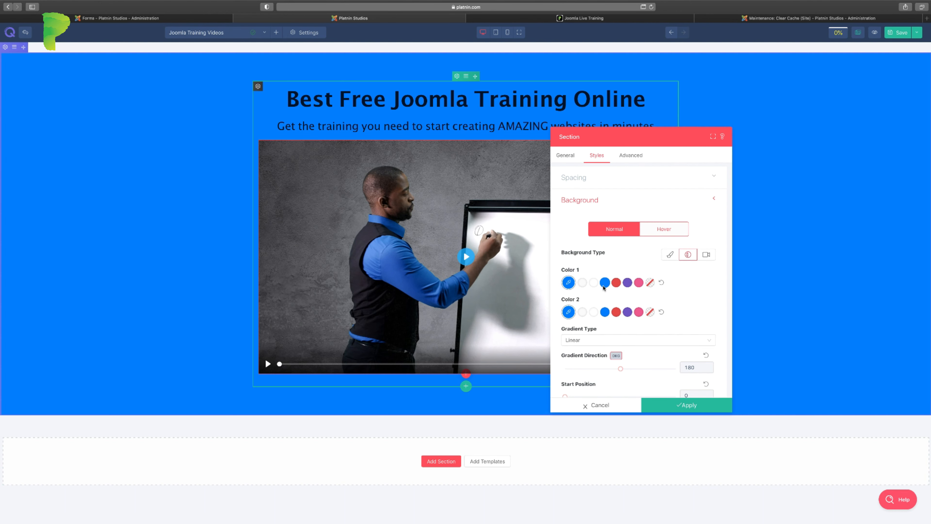
pyautogui.click(582, 313)
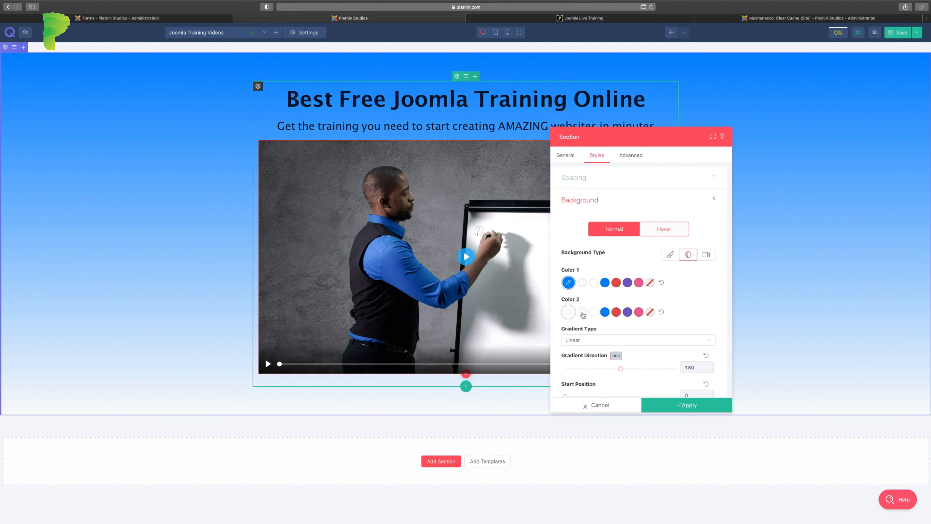
pyautogui.click(700, 405)
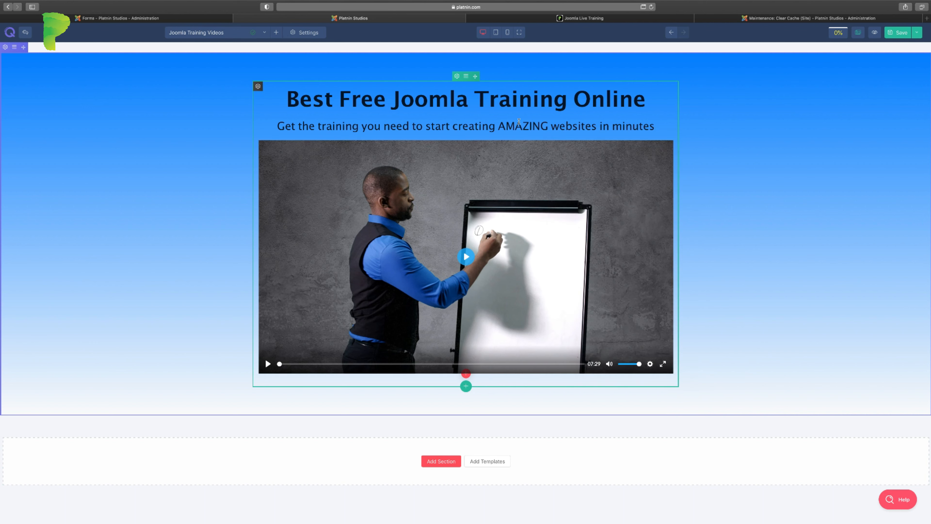
# Step: Change the main heading's text color to off-white and apply the settings
pyautogui.click(653, 92)
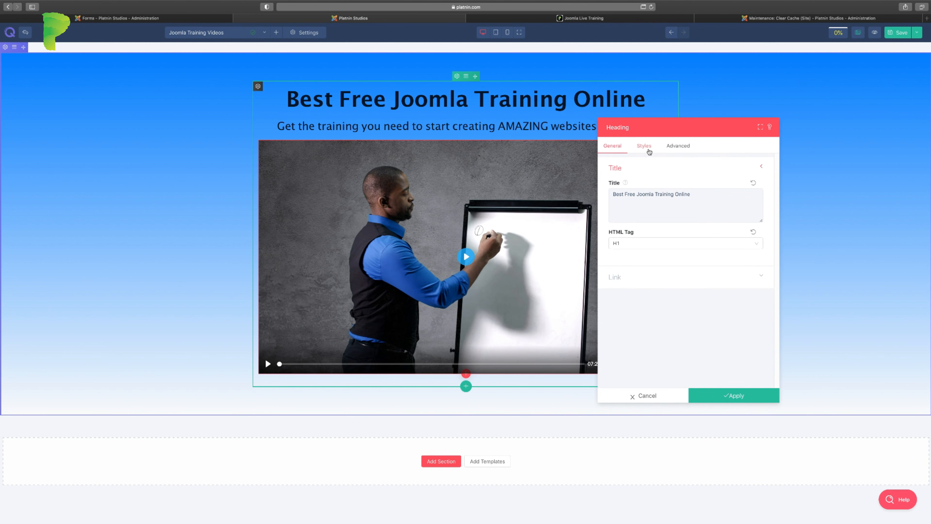
pyautogui.click(644, 145)
pyautogui.click(630, 222)
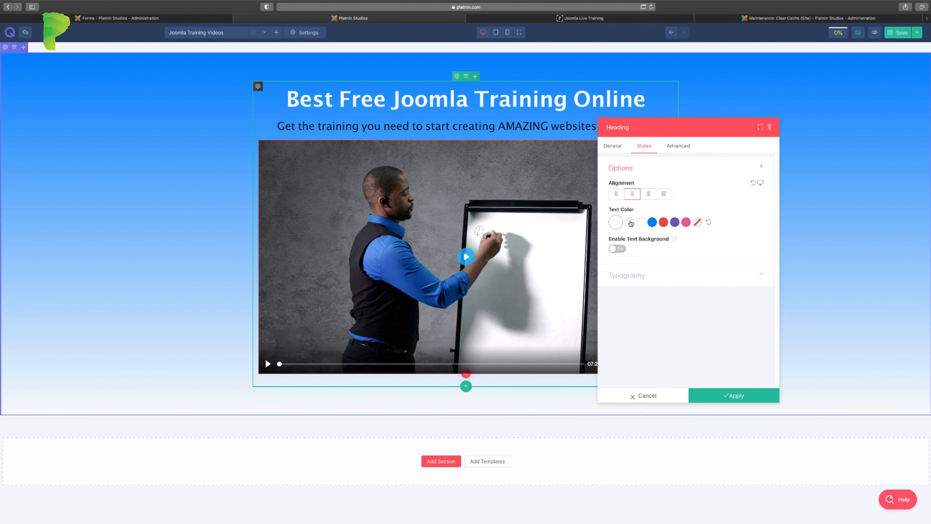
pyautogui.click(733, 397)
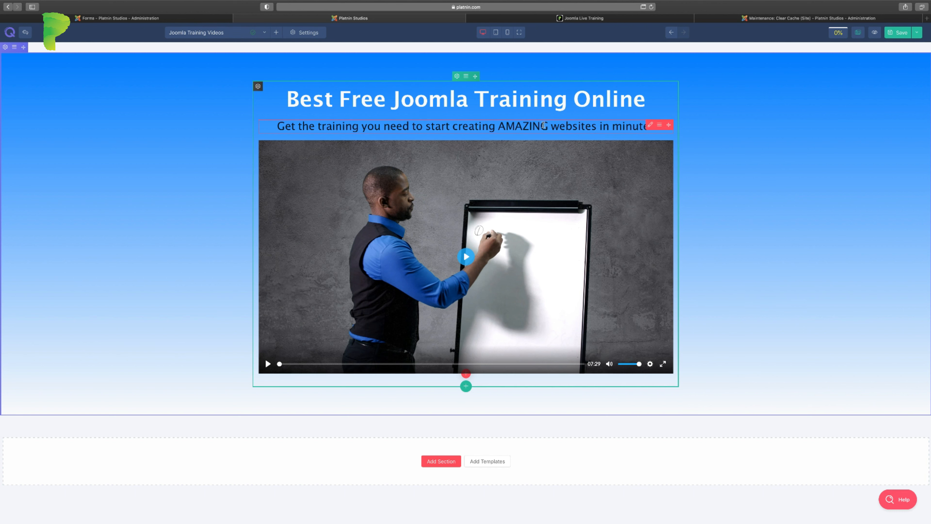
# Step: Change the subheading's text color to off-white and apply the settings
pyautogui.click(650, 125)
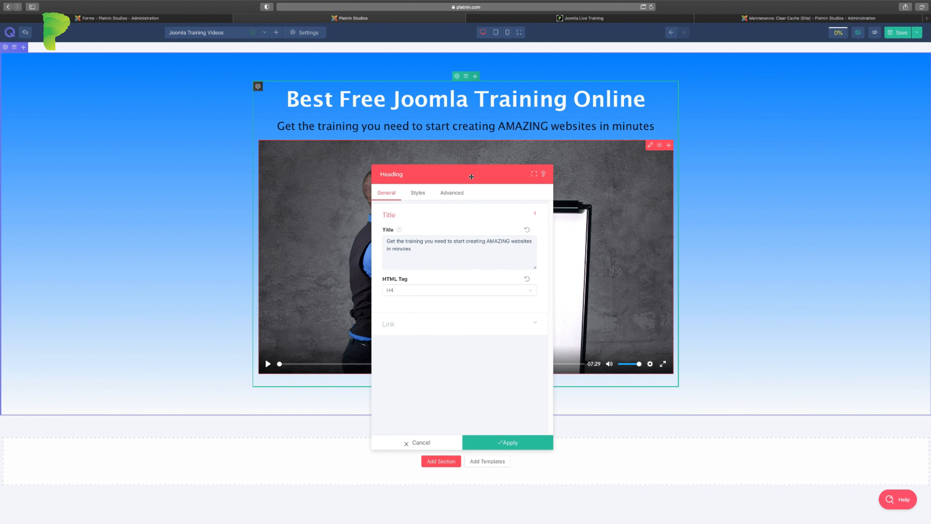
pyautogui.click(666, 144)
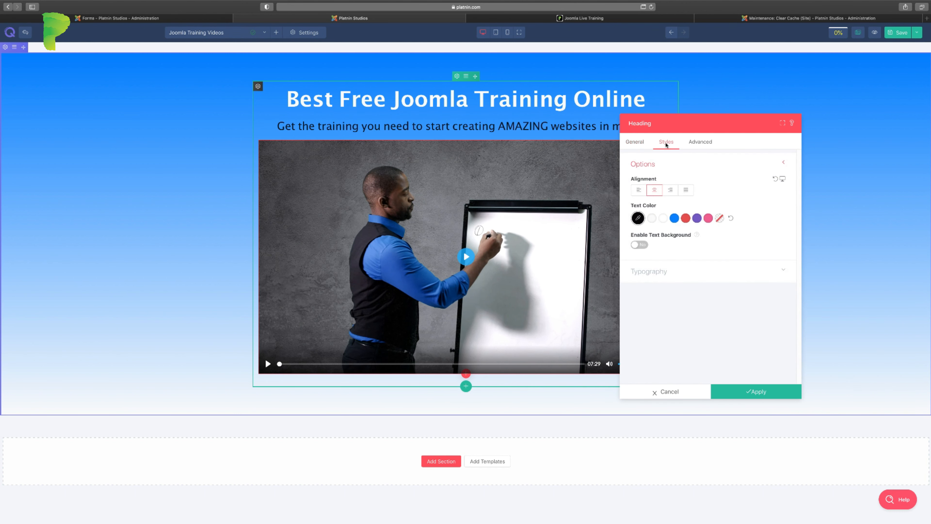
pyautogui.click(652, 220)
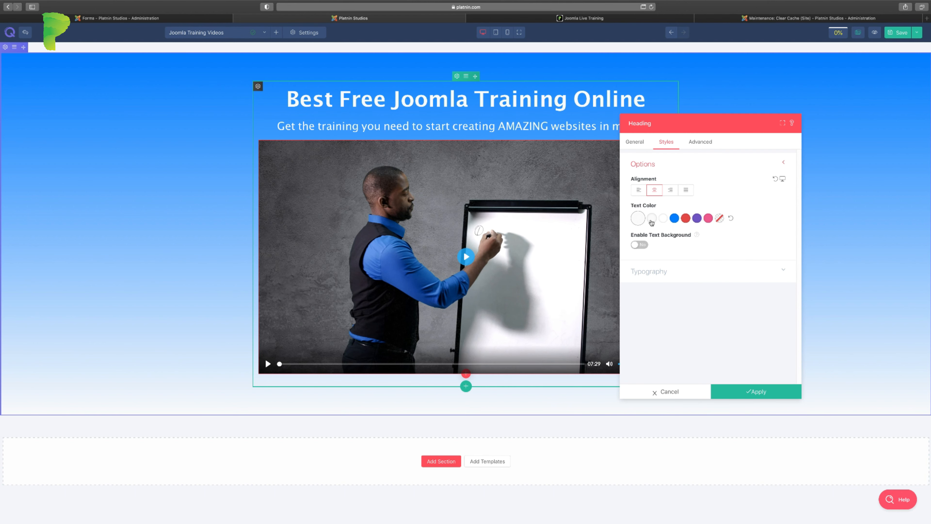
pyautogui.click(744, 391)
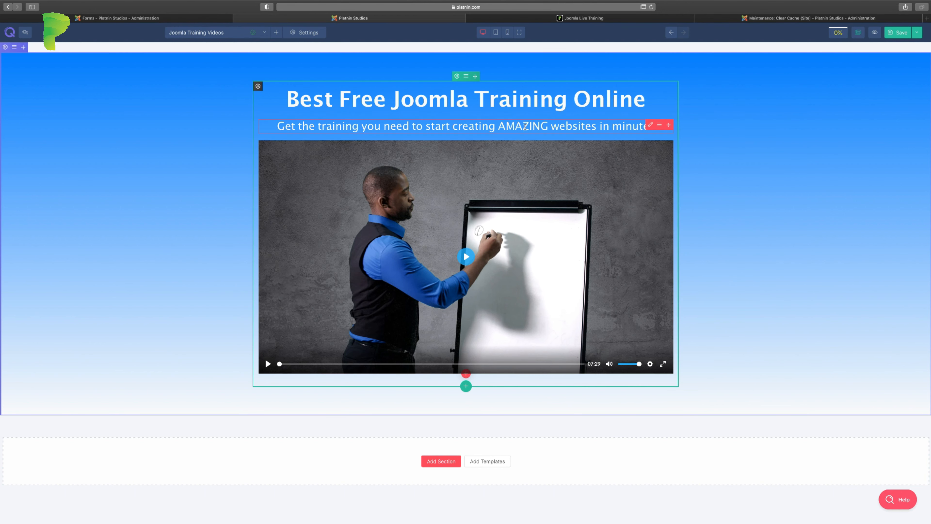
# Step: Set the subheading's bottom padding to 30 px and apply the settings
pyautogui.click(648, 125)
pyautogui.moveTo(494, 170); pyautogui.dragTo(719, 138)
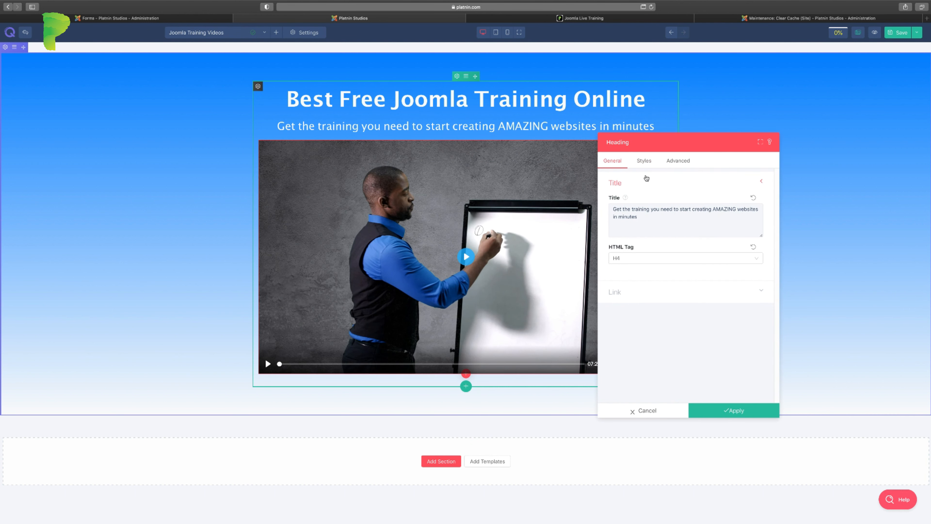
pyautogui.click(646, 163)
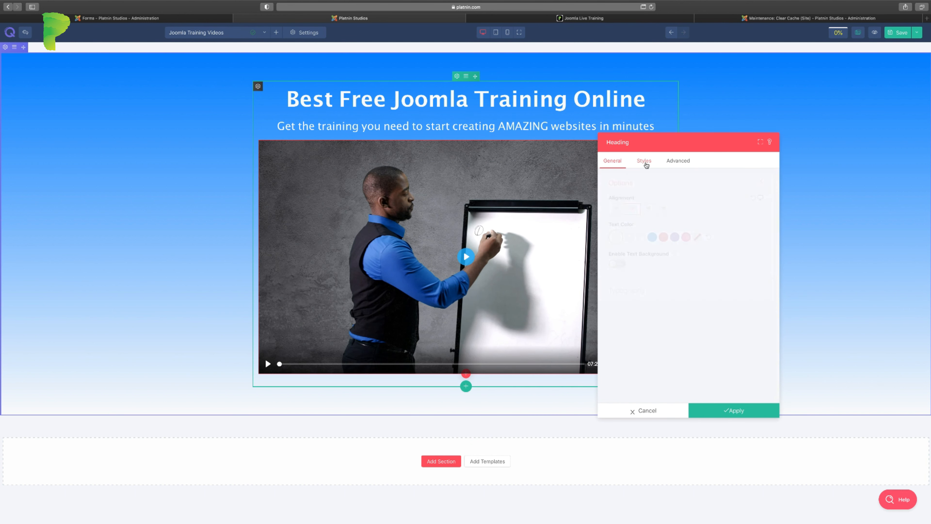
pyautogui.click(678, 163)
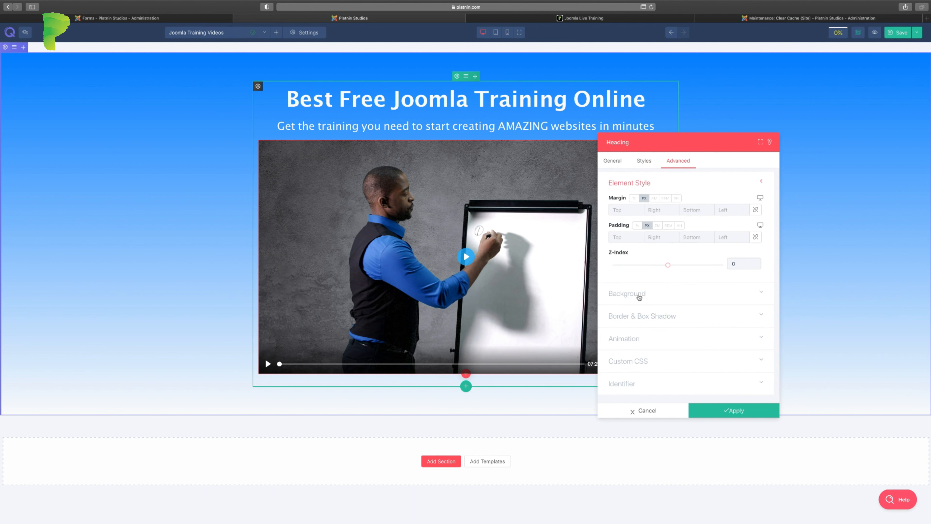
pyautogui.click(694, 237)
pyautogui.write('22')
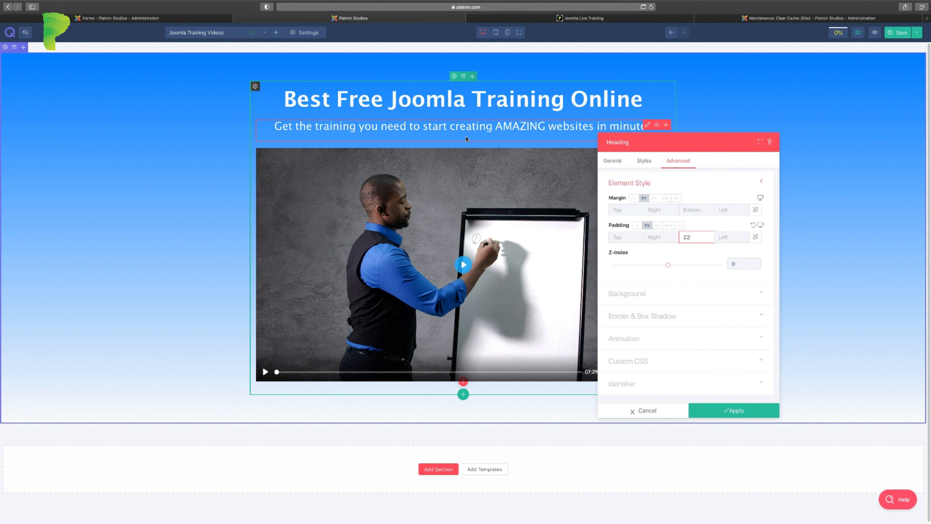
pyautogui.doubleClick(688, 235)
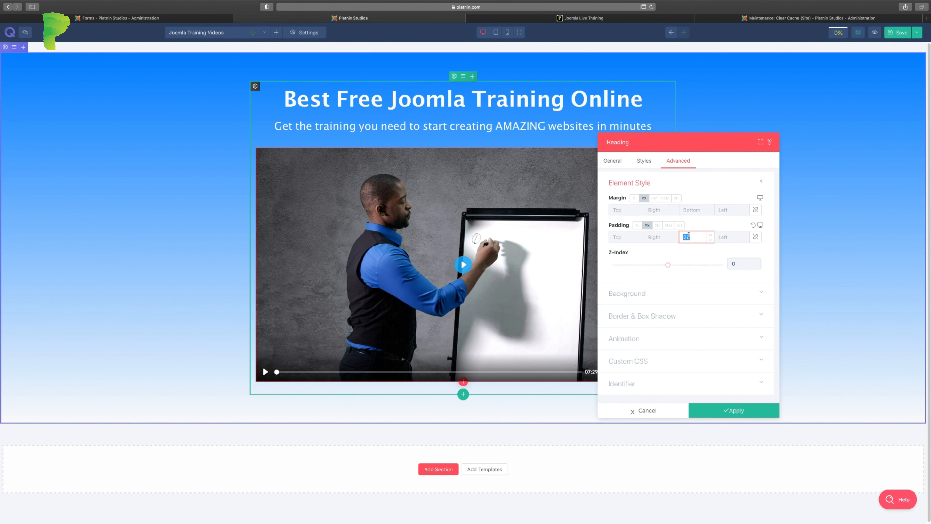
pyautogui.write('30')
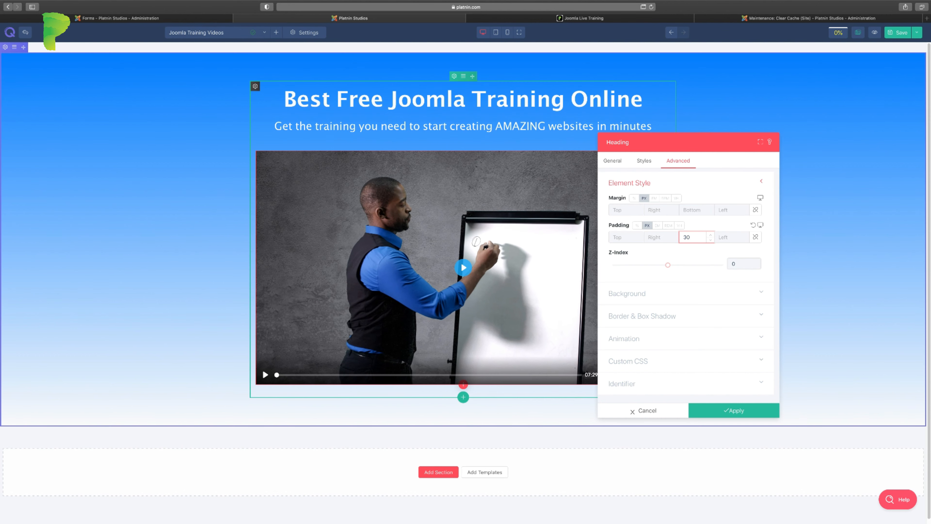
pyautogui.click(739, 412)
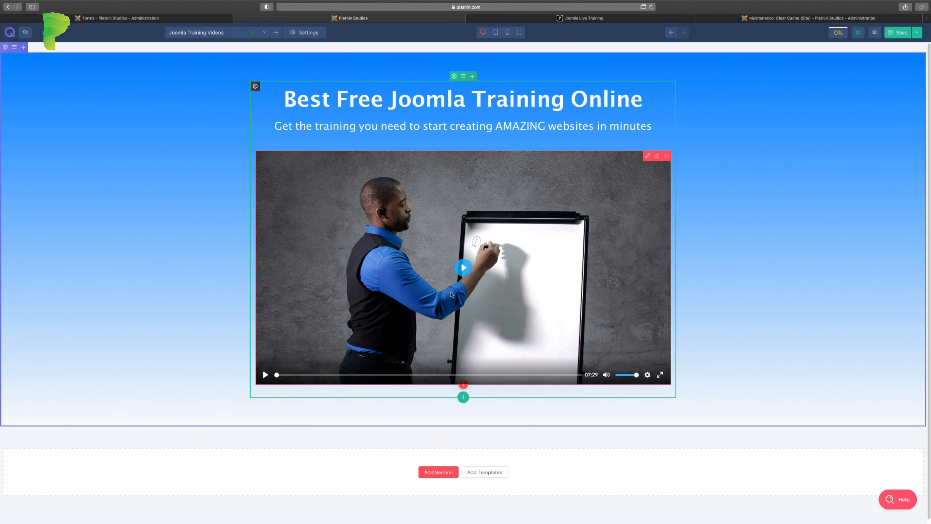
# Step: Save the page, preview it on the site and look at the Joomla Live Training page's registration form
pyautogui.scroll(-1, 717, 267)
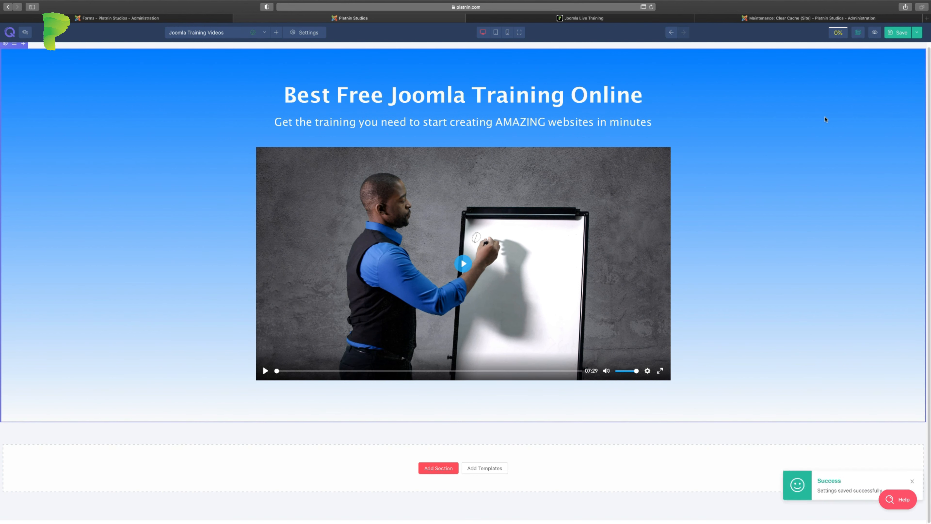
pyautogui.click(874, 36)
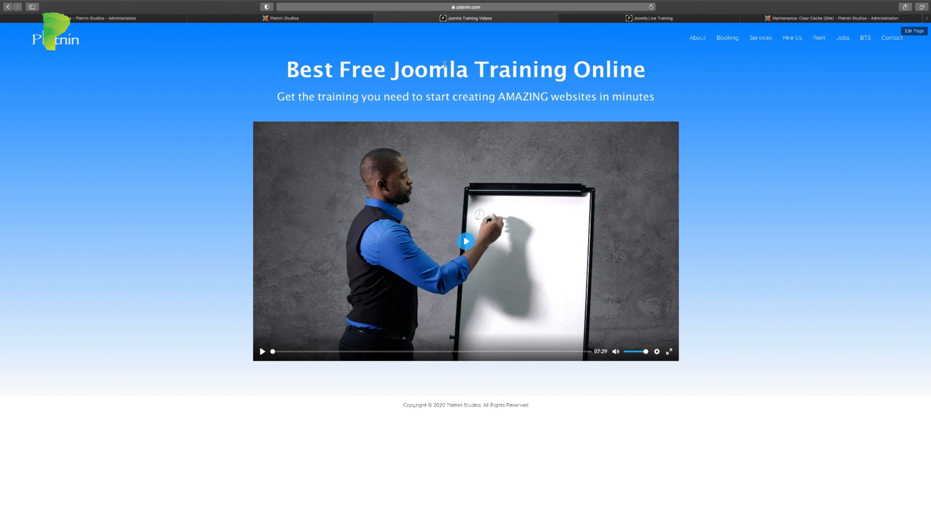
pyautogui.click(597, 19)
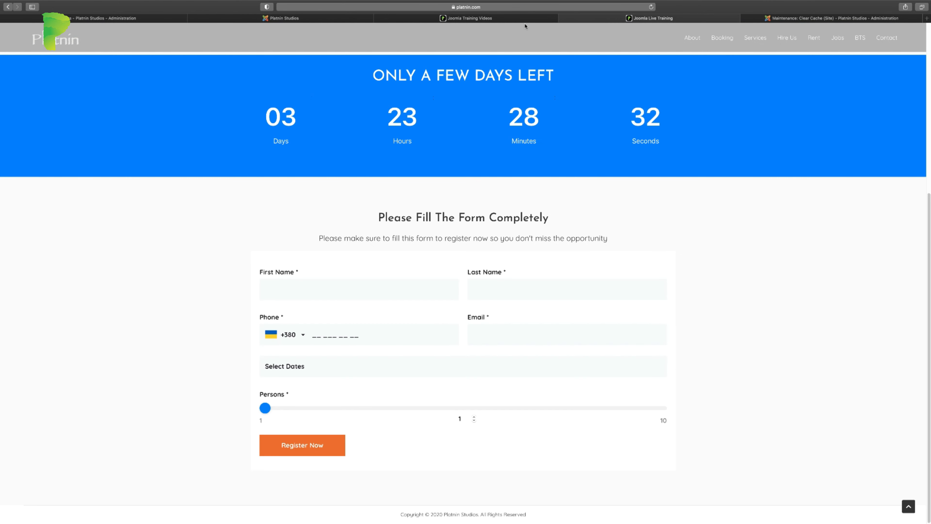
# Step: Return to the page editor and add a new single-column row below the video
pyautogui.click(513, 19)
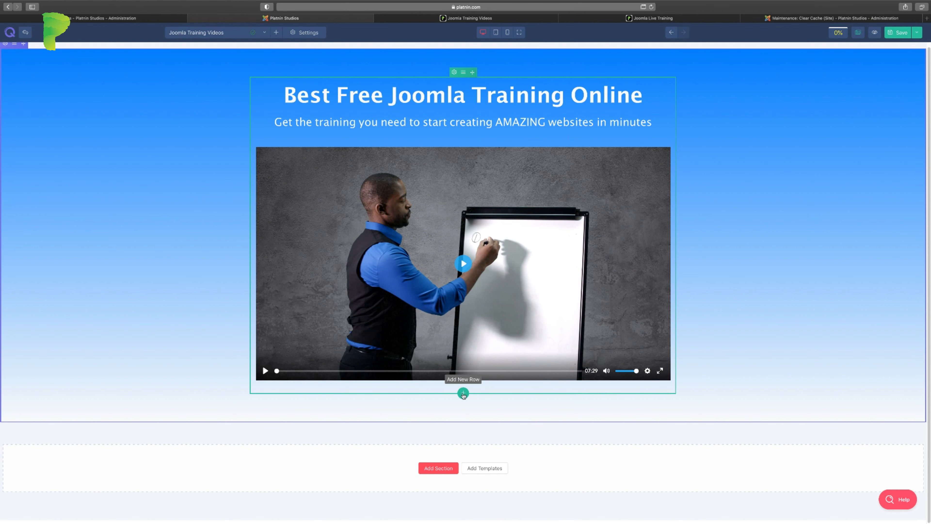
pyautogui.click(463, 393)
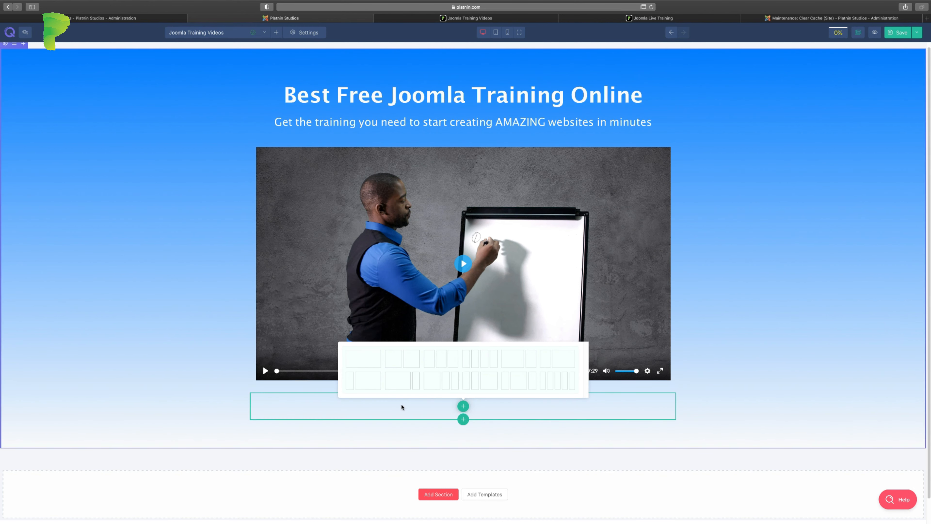
pyautogui.click(370, 359)
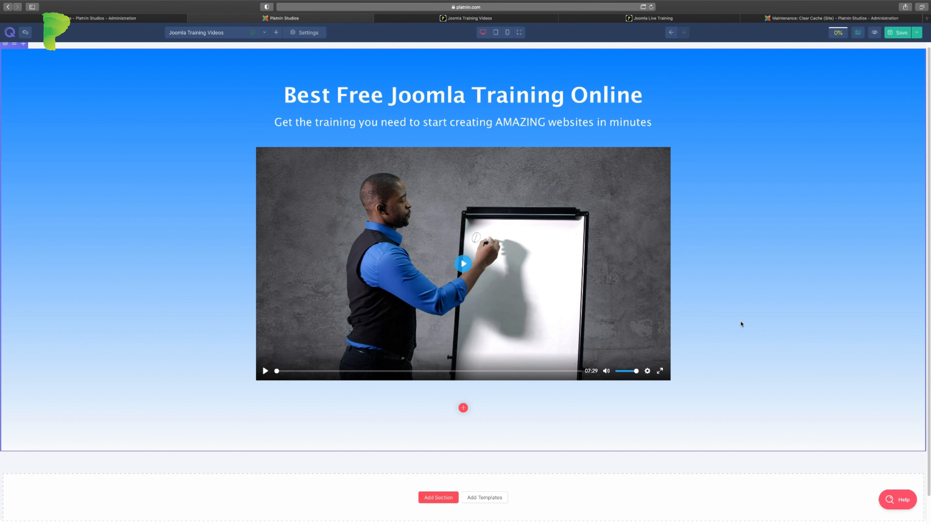
# Step: Switch to the form builder, close the Joomla Training form and create a new form titled "Joomla Orders"
pyautogui.click(107, 18)
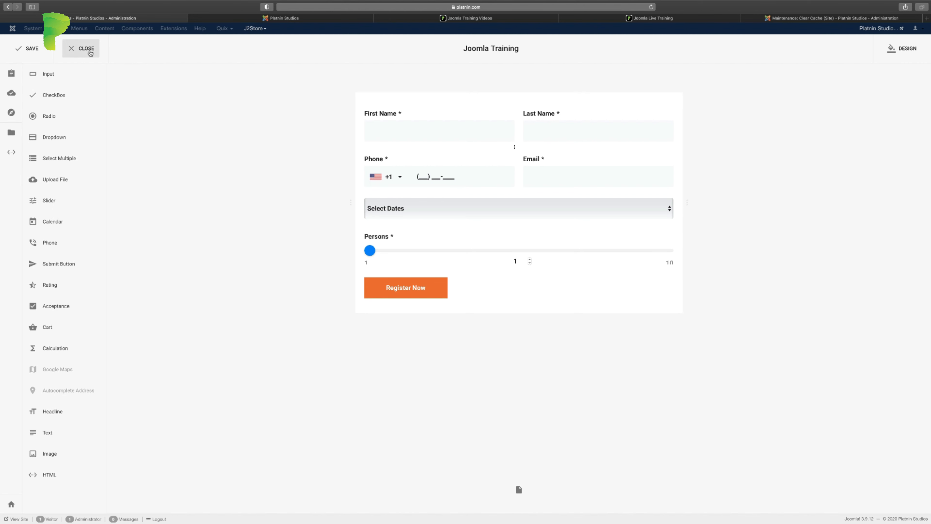
pyautogui.click(90, 53)
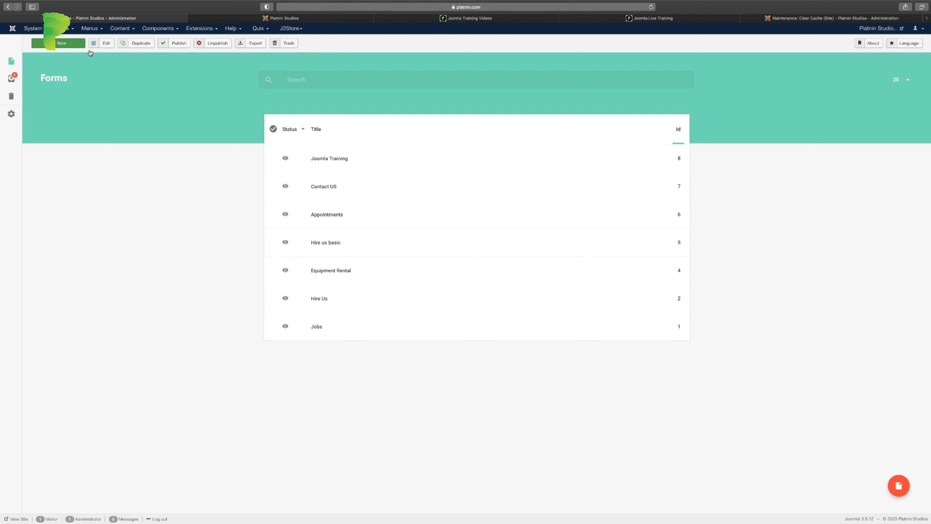
pyautogui.click(64, 45)
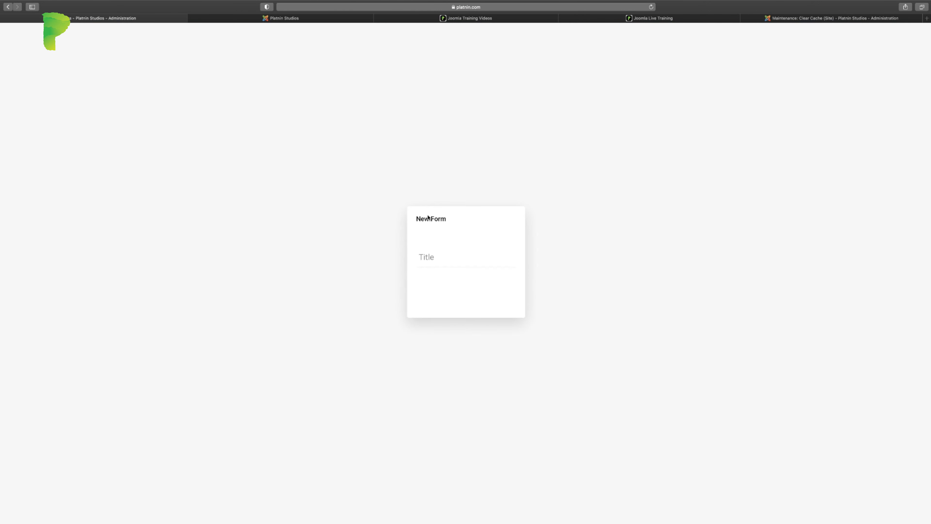
pyautogui.click(443, 254)
pyautogui.write('Jo')
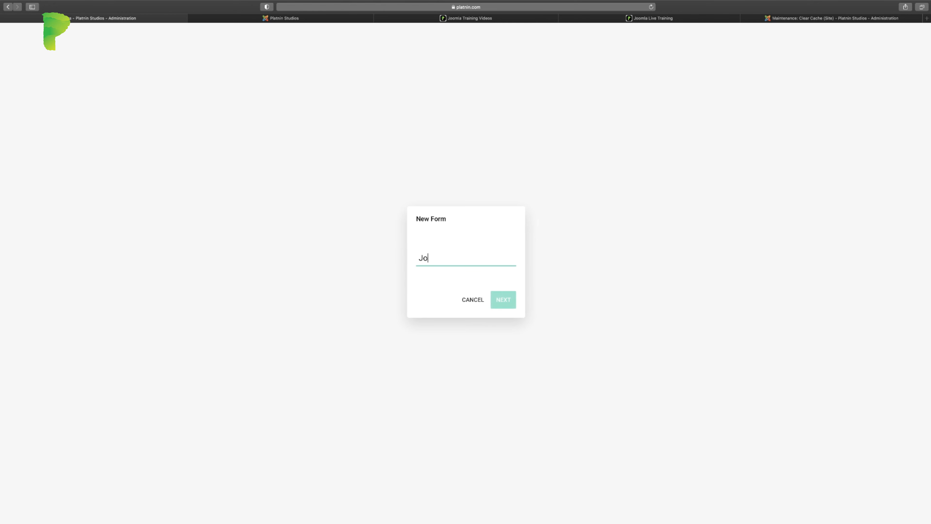
pyautogui.write('omla Orders')
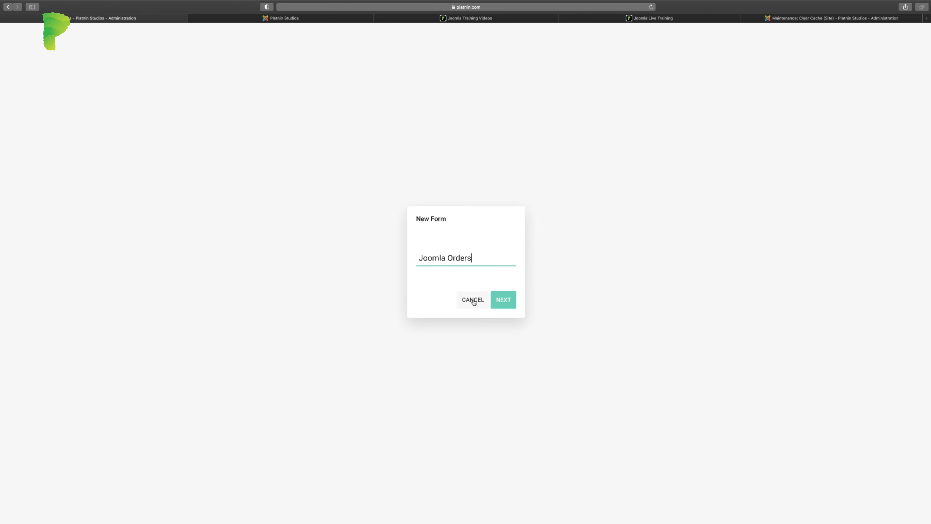
pyautogui.click(502, 301)
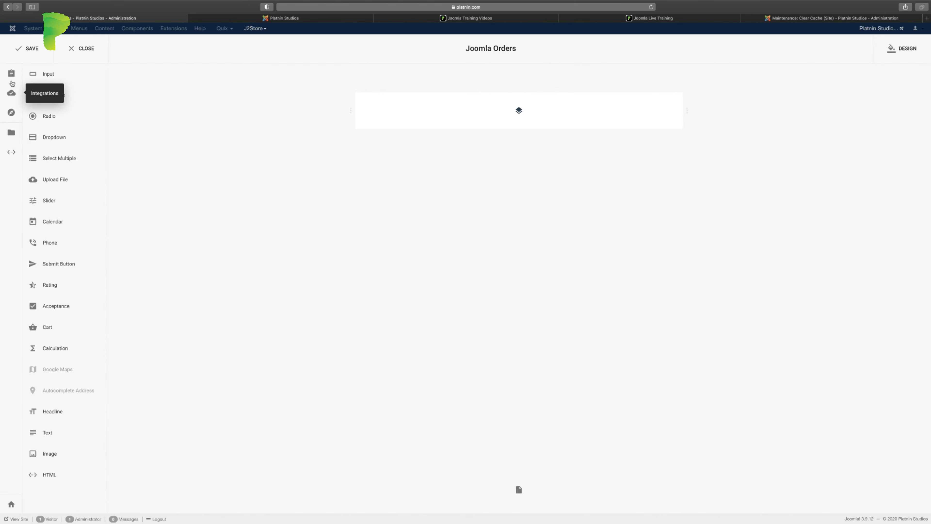
# Step: Browse the Order form templates and load the Donation Form with preset amount choices into the new form
pyautogui.click(11, 74)
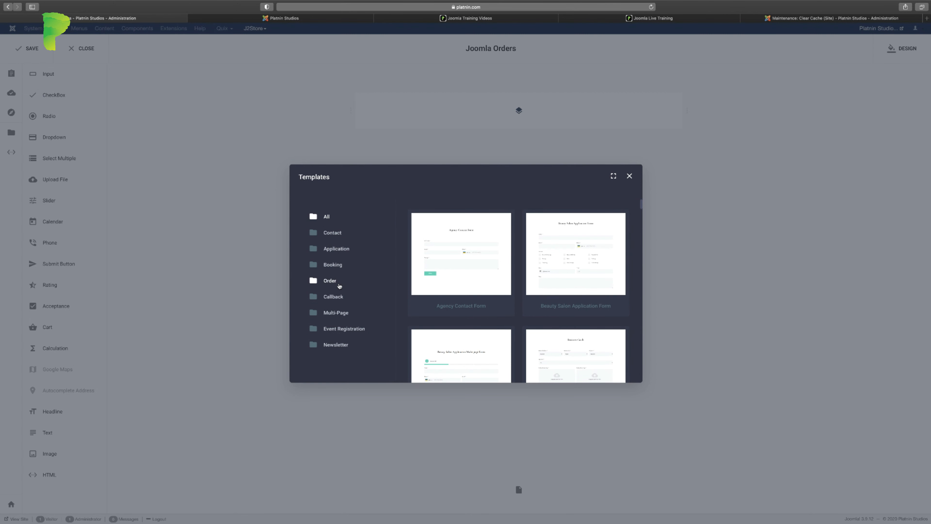
pyautogui.click(339, 285)
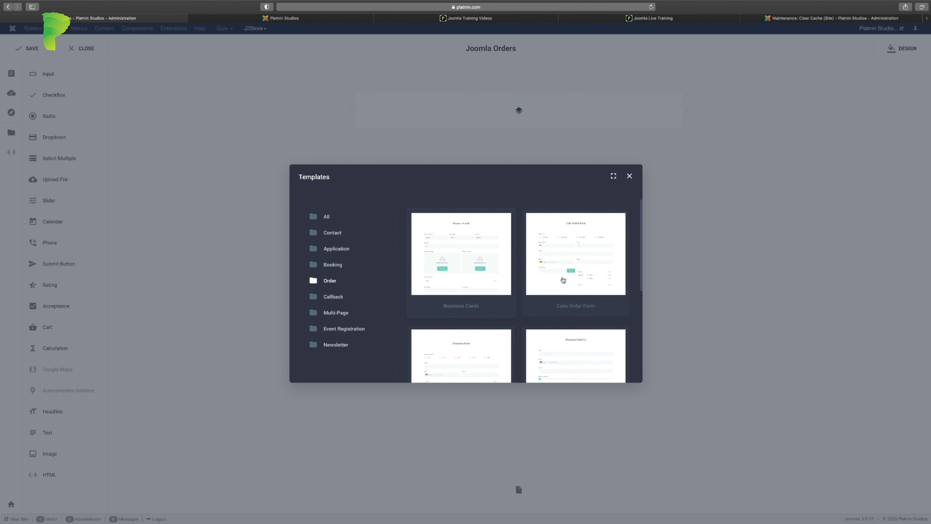
pyautogui.scroll(-2, 601, 301)
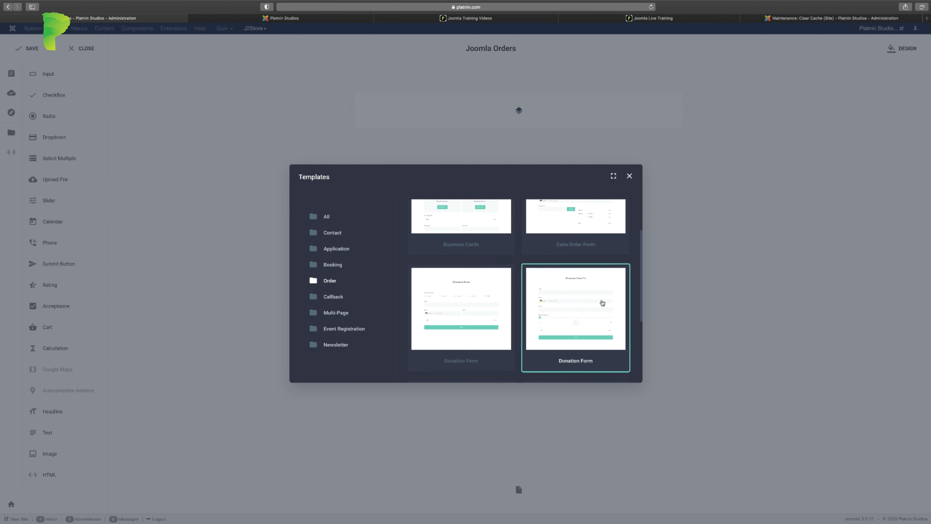
pyautogui.scroll(2, 559, 314)
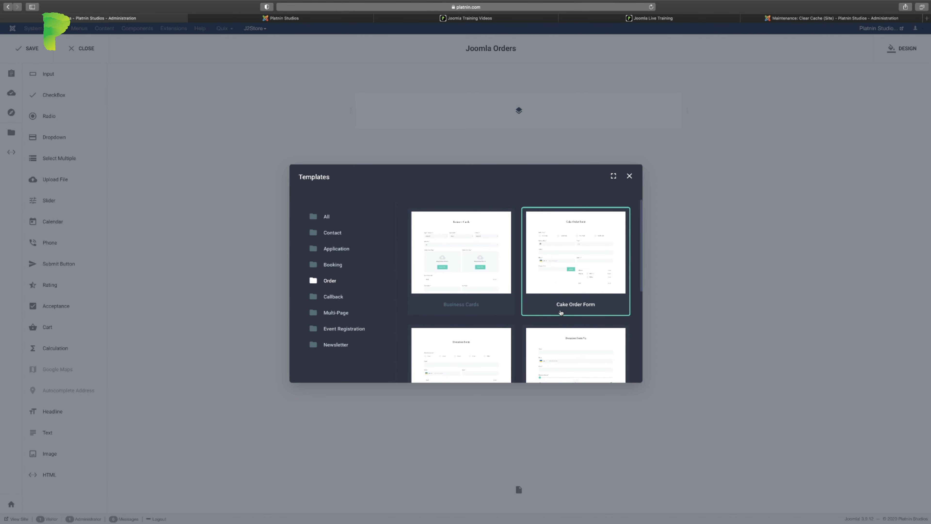
pyautogui.scroll(-1, 561, 312)
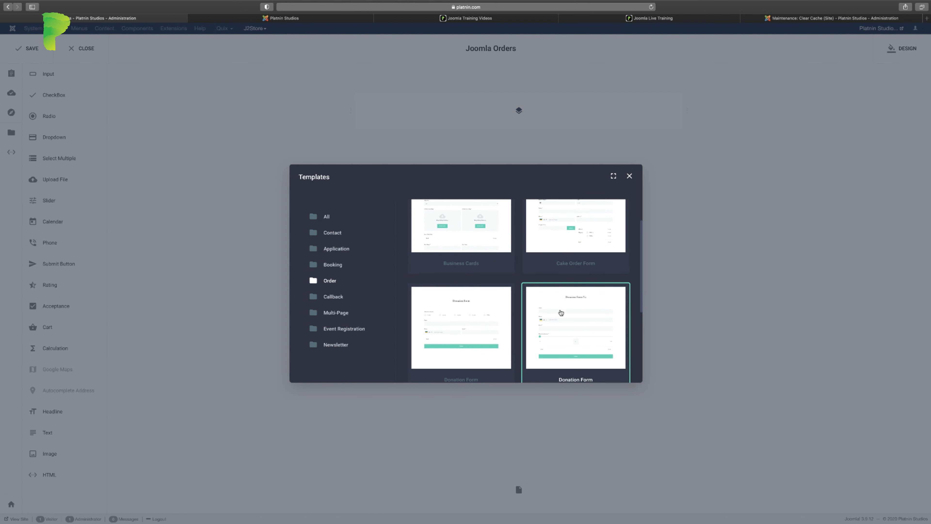
pyautogui.scroll(1, 561, 313)
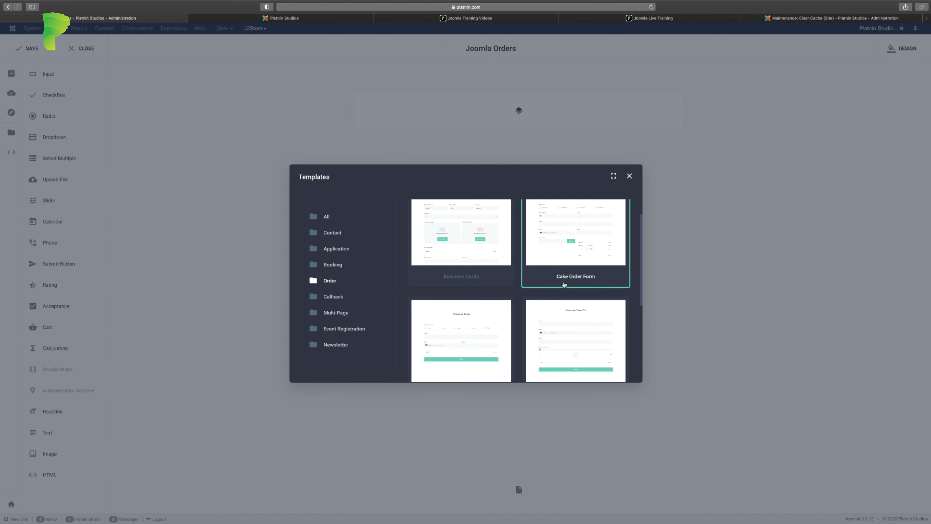
pyautogui.scroll(-1, 563, 284)
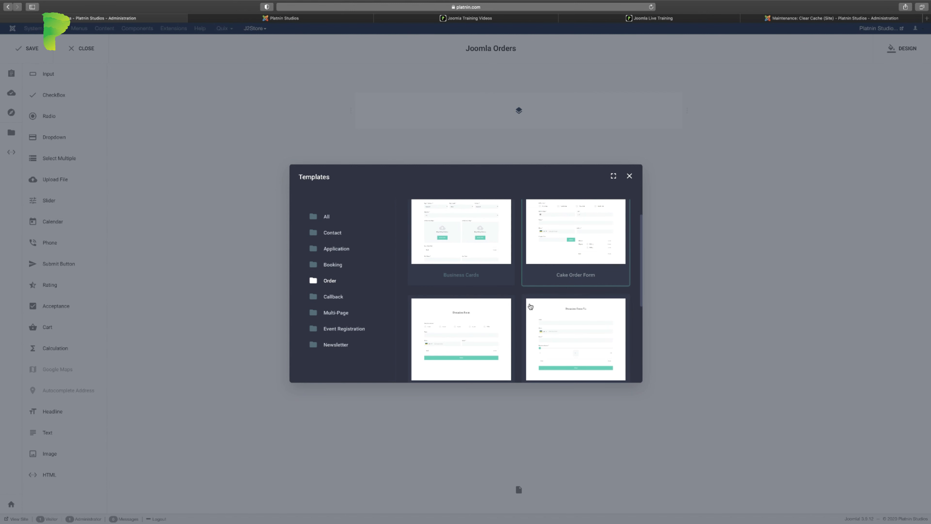
pyautogui.scroll(-3, 564, 284)
pyautogui.scroll(-2, 534, 321)
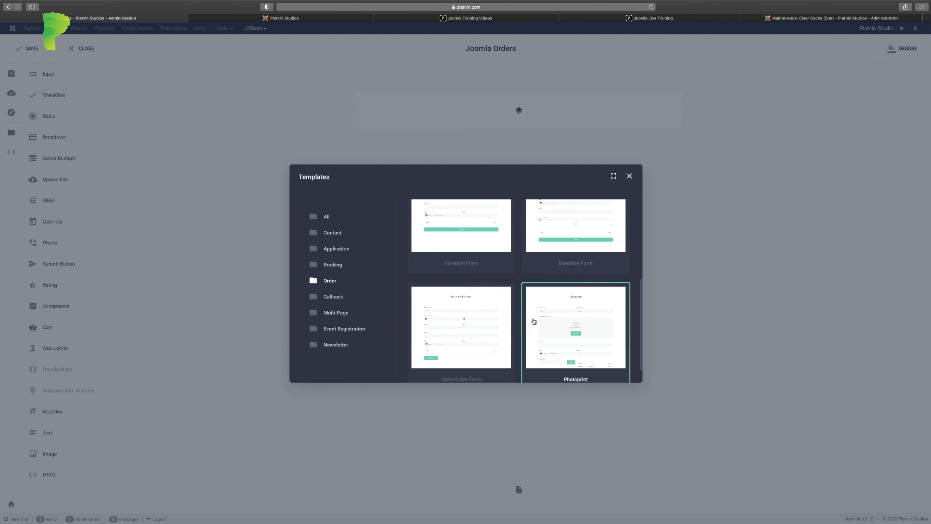
pyautogui.scroll(-1, 534, 321)
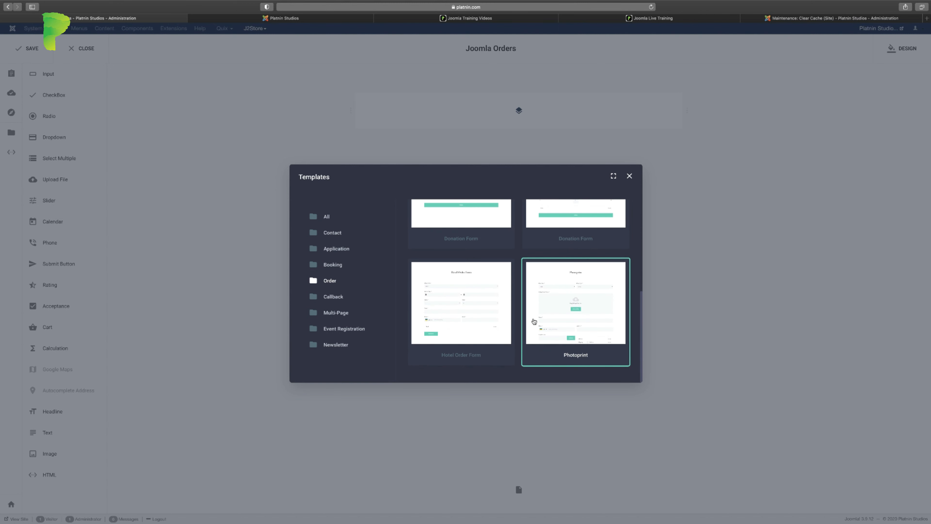
pyautogui.scroll(3, 585, 315)
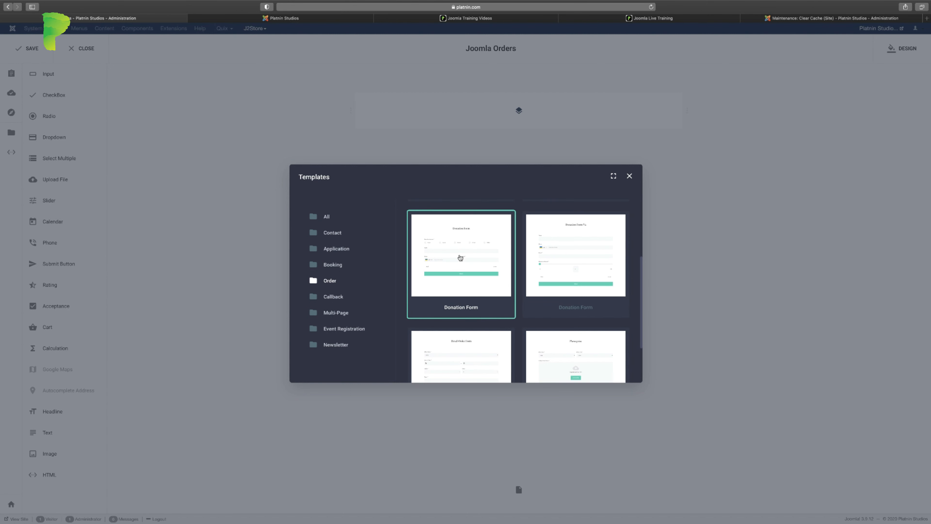
pyautogui.click(460, 258)
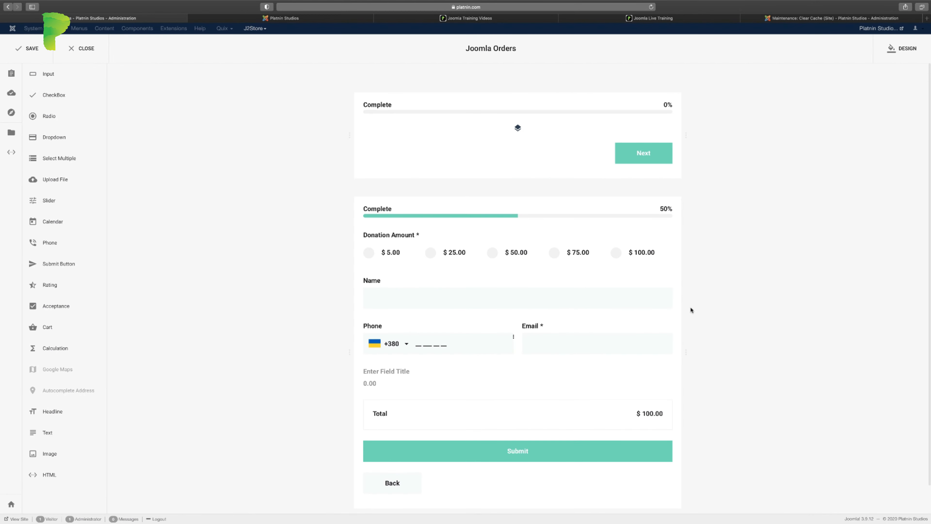
pyautogui.scroll(-1, 694, 349)
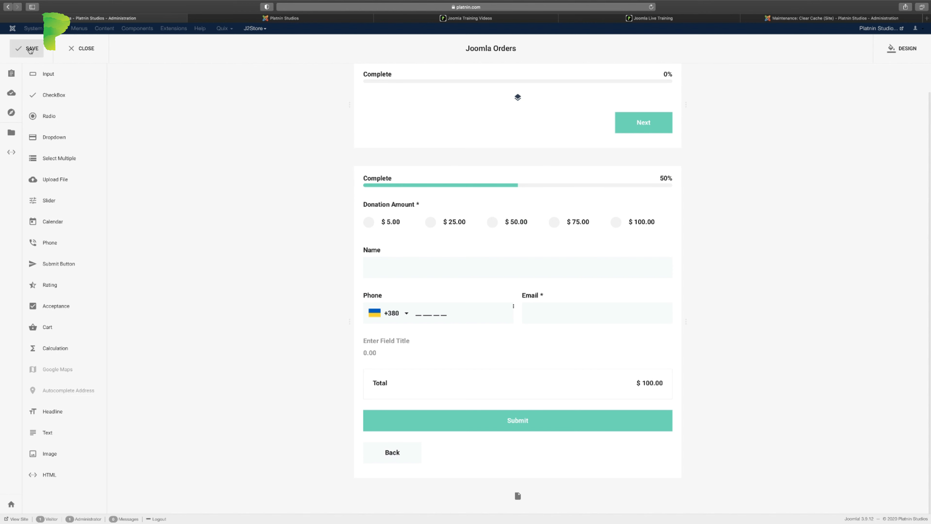
# Step: Return to the page editor and add a Text element to the empty row below the video
pyautogui.click(301, 19)
pyautogui.click(463, 407)
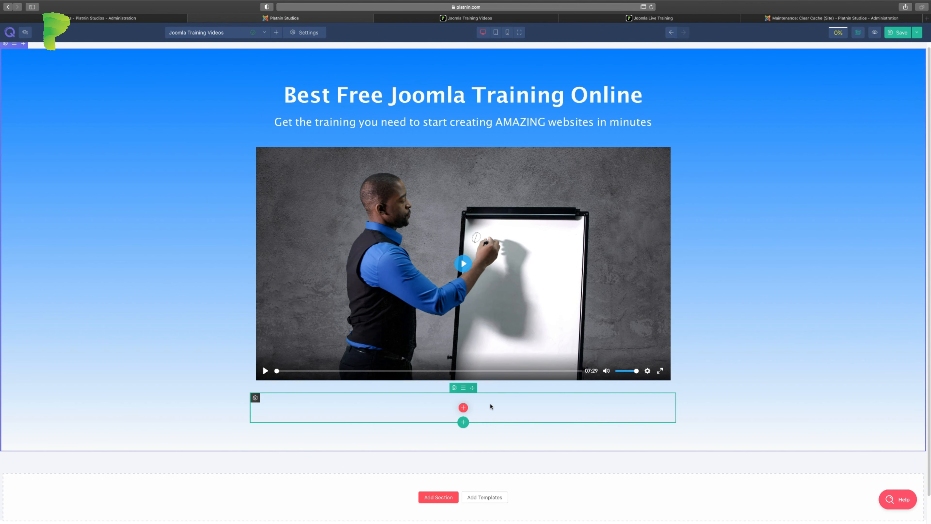
pyautogui.click(462, 421)
pyautogui.write('head')
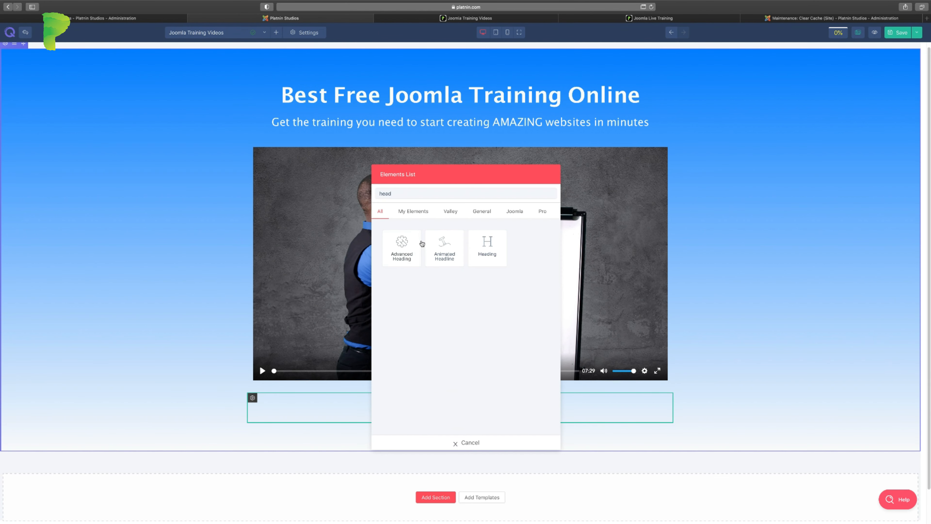
pyautogui.doubleClick(421, 194)
pyautogui.write('tes')
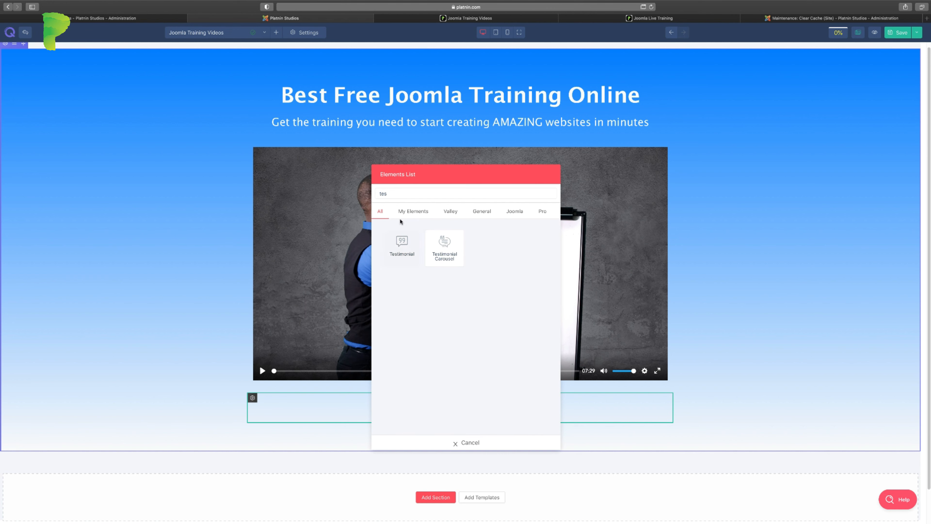
pyautogui.press('BackSpace')
pyautogui.write('x')
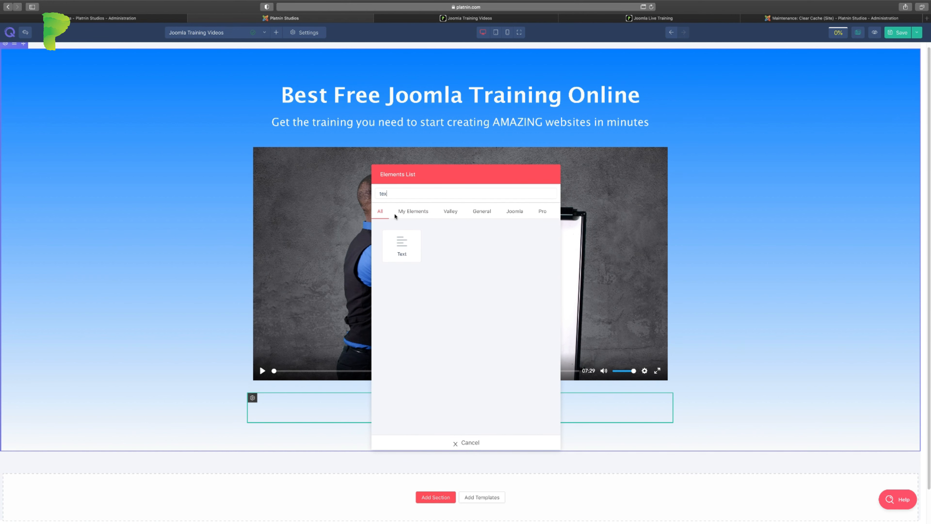
pyautogui.click(400, 246)
# Step: Replace the placeholder text with the shortcode "[forms ID=9]" and apply it
pyautogui.tripleClick(443, 273)
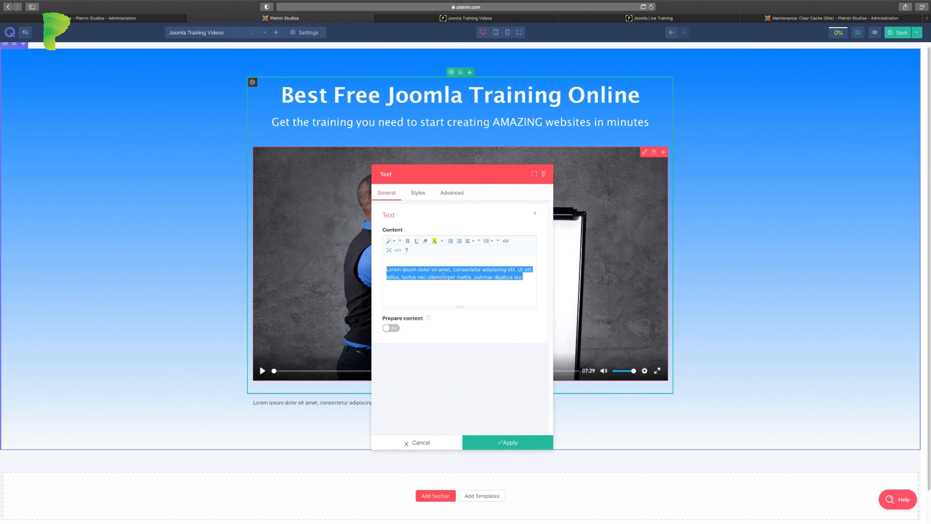
pyautogui.press('BackSpace')
pyautogui.write('[forms ID')
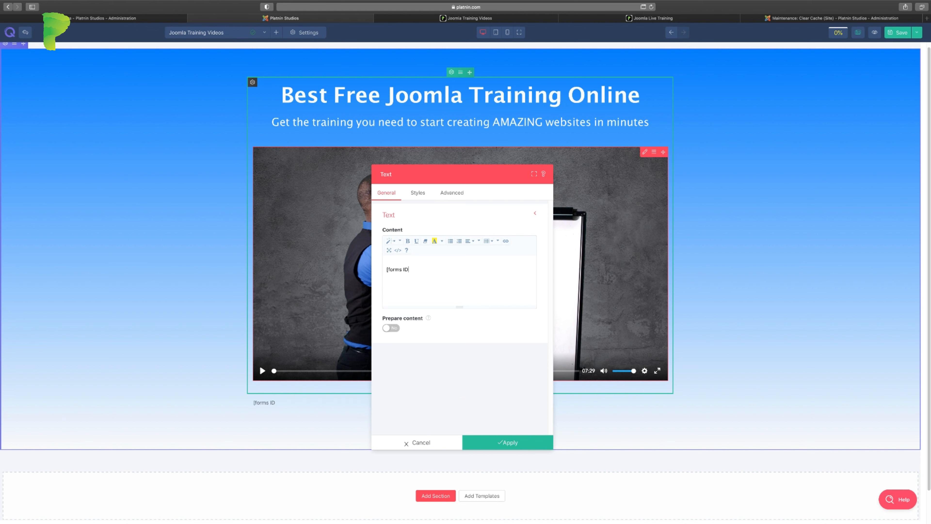
pyautogui.write('=9')
pyautogui.click(513, 442)
# Step: Center-align the form shortcode text below the video and apply the settings
pyautogui.scroll(-1, 470, 332)
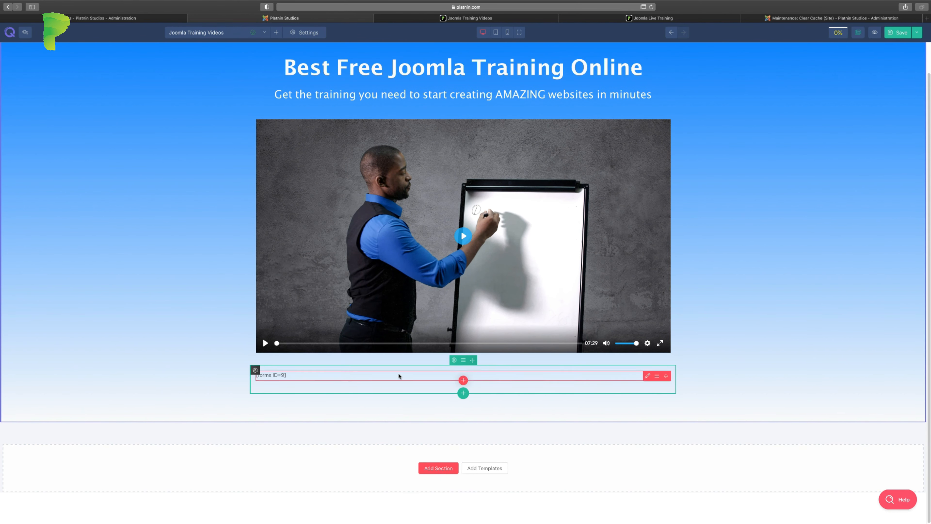
pyautogui.click(647, 376)
pyautogui.click(418, 193)
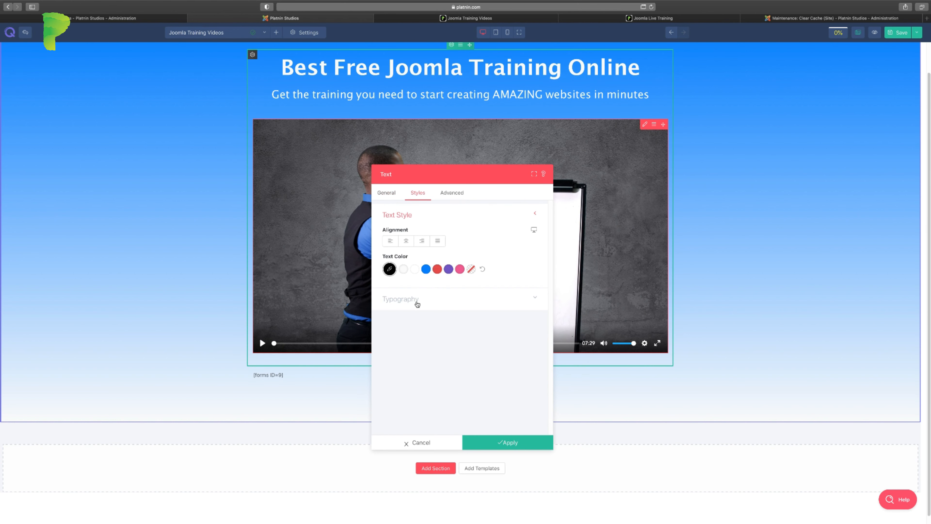
pyautogui.click(403, 241)
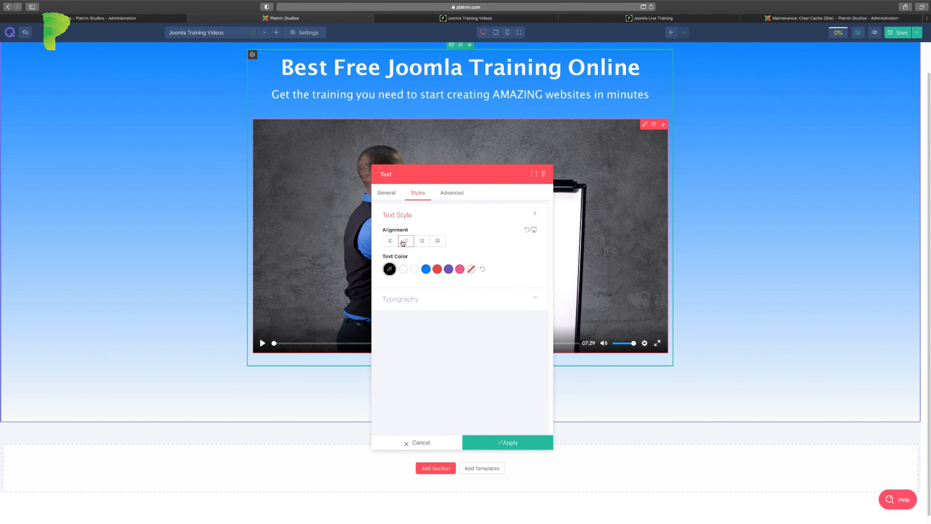
pyautogui.click(502, 443)
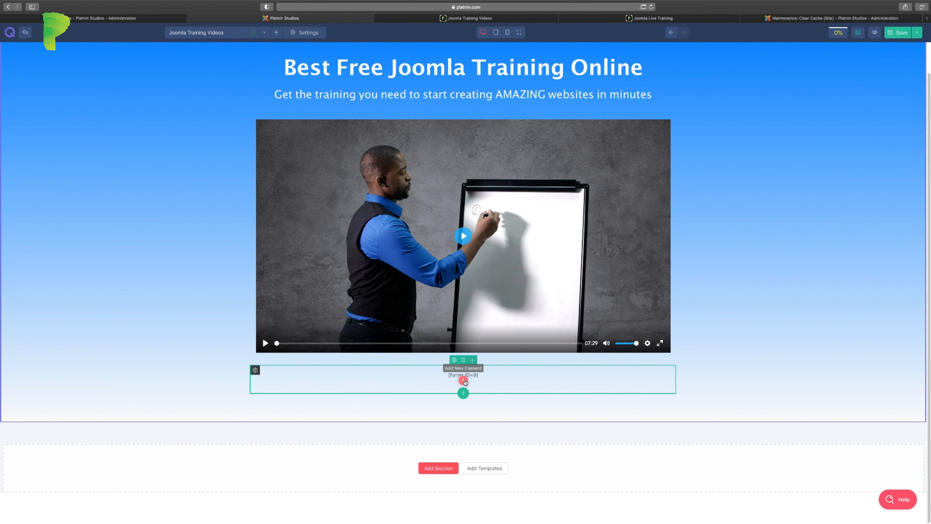
# Step: Add a new single-column section below the gradient section and move the form shortcode row into it
pyautogui.click(441, 472)
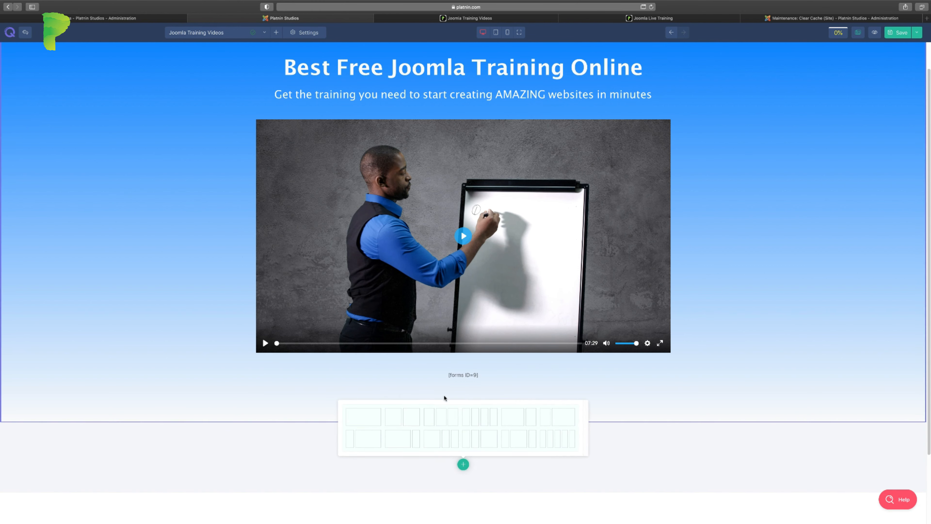
pyautogui.click(363, 418)
pyautogui.scroll(-2, 498, 421)
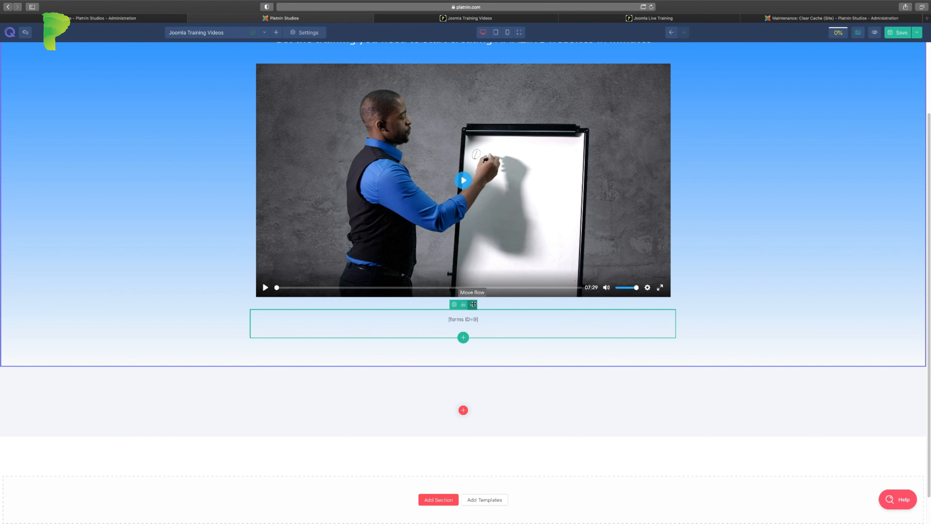
pyautogui.moveTo(473, 304); pyautogui.dragTo(480, 383)
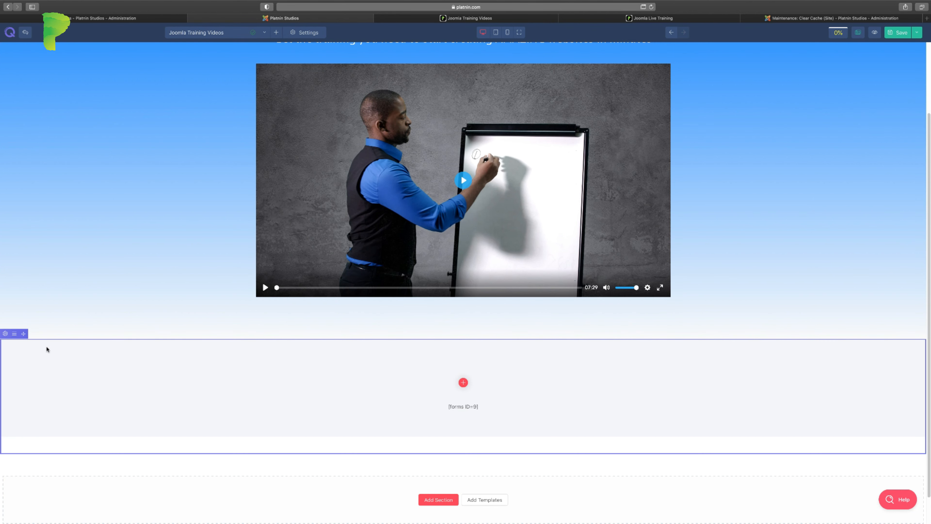
# Step: Set the new section's normal background color to off-white and apply the settings
pyautogui.click(5, 333)
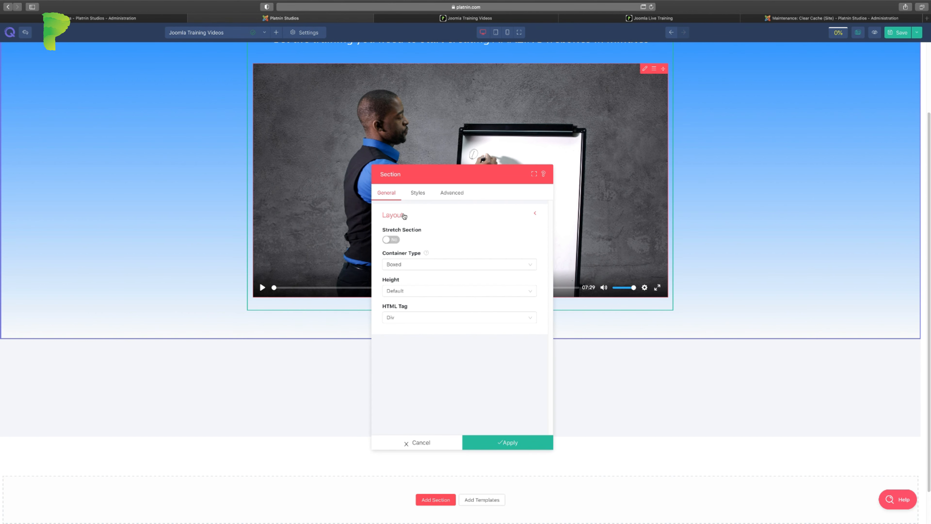
pyautogui.click(417, 194)
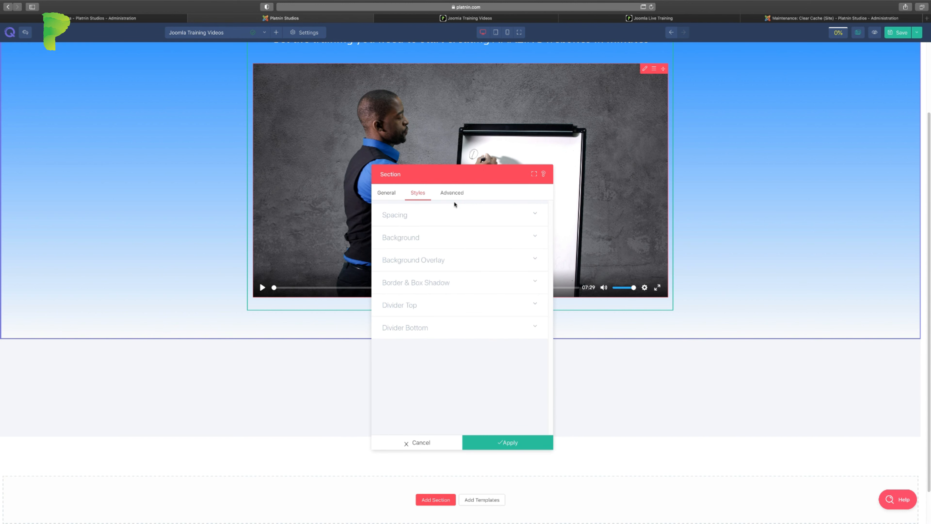
pyautogui.click(431, 239)
pyautogui.click(404, 321)
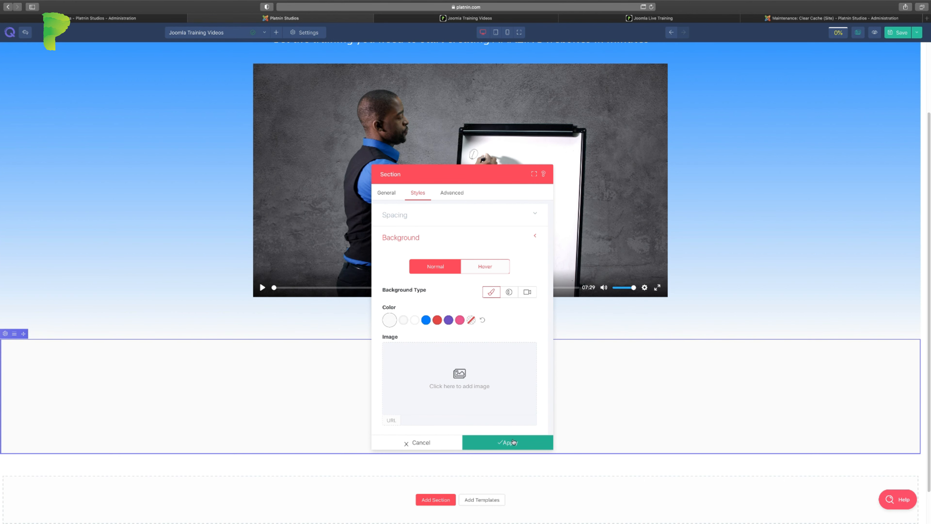
pyautogui.click(523, 443)
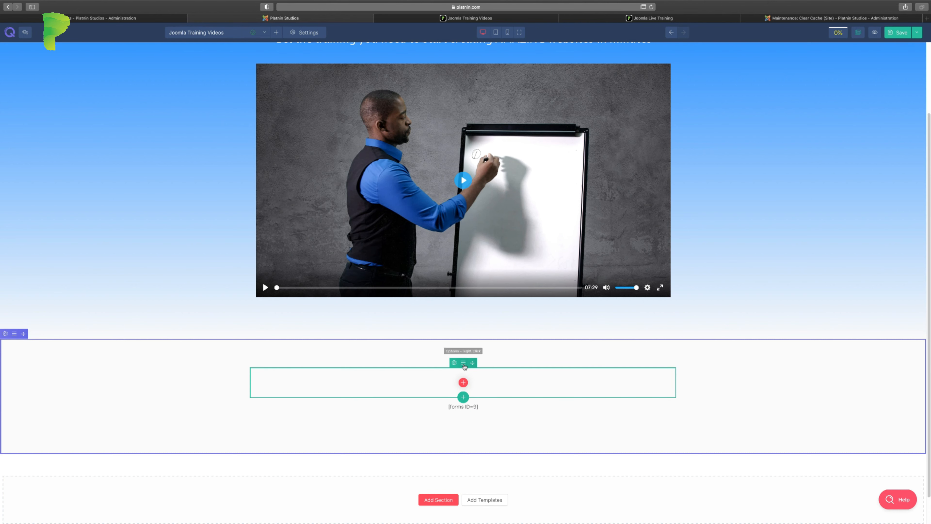
# Step: Delete the empty row above the form shortcode in the off-white section and save the page
pyautogui.click(463, 364)
pyautogui.click(489, 464)
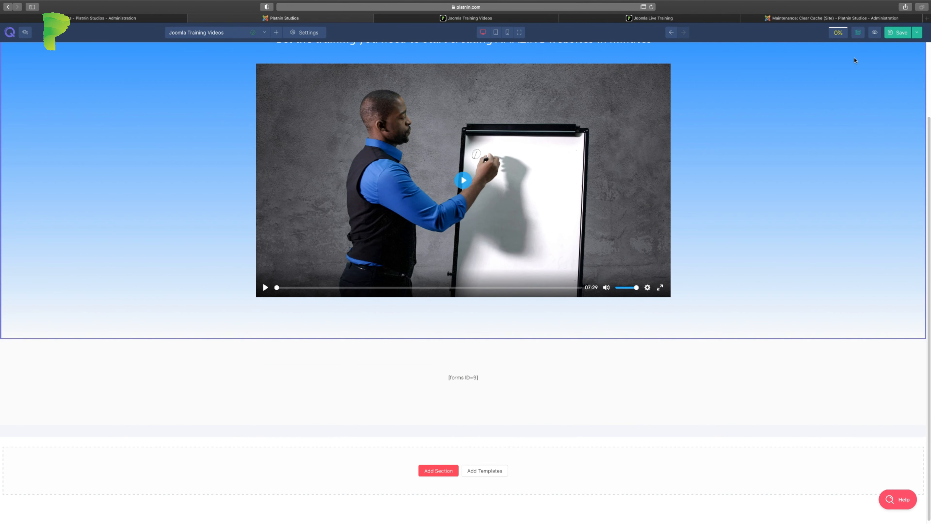
pyautogui.click(889, 35)
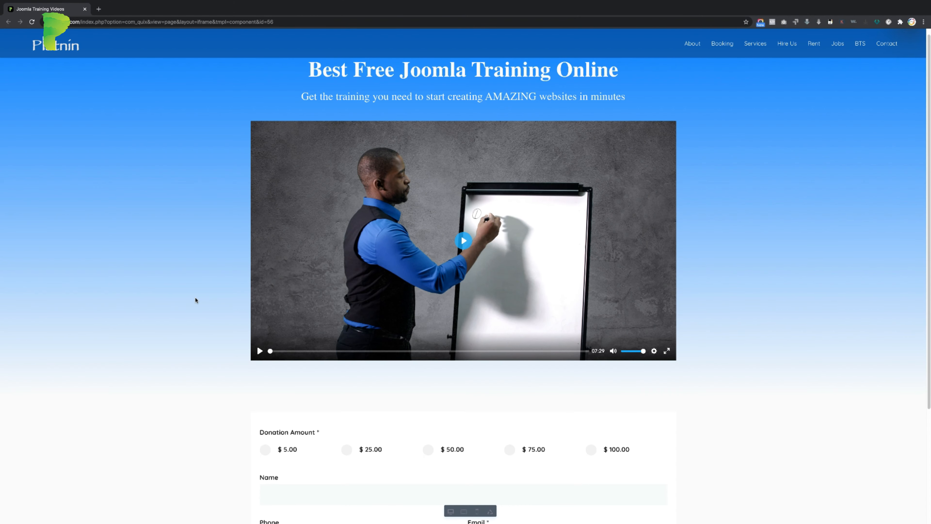
# Step: Preview the page and check the video and donation form layout in desktop, tablet and mobile views, returning to desktop
pyautogui.scroll(-2, 196, 300)
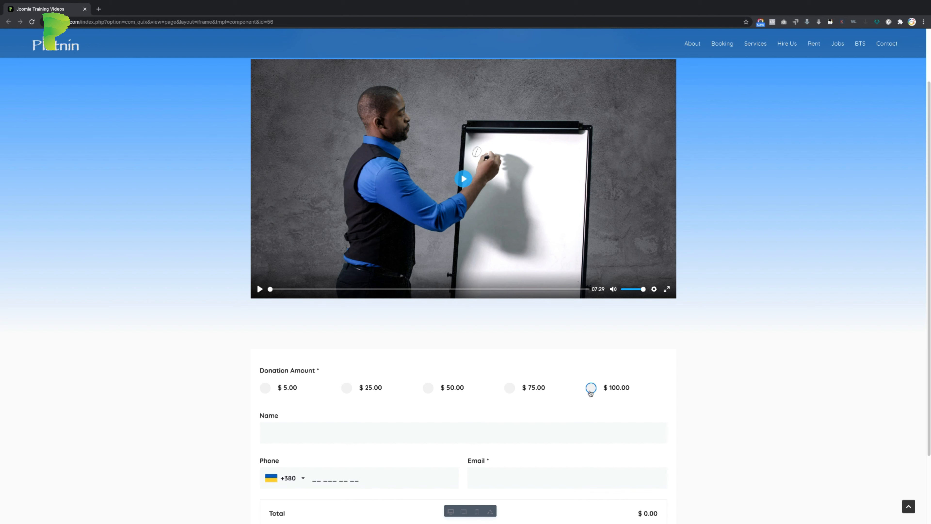
pyautogui.scroll(-2, 591, 395)
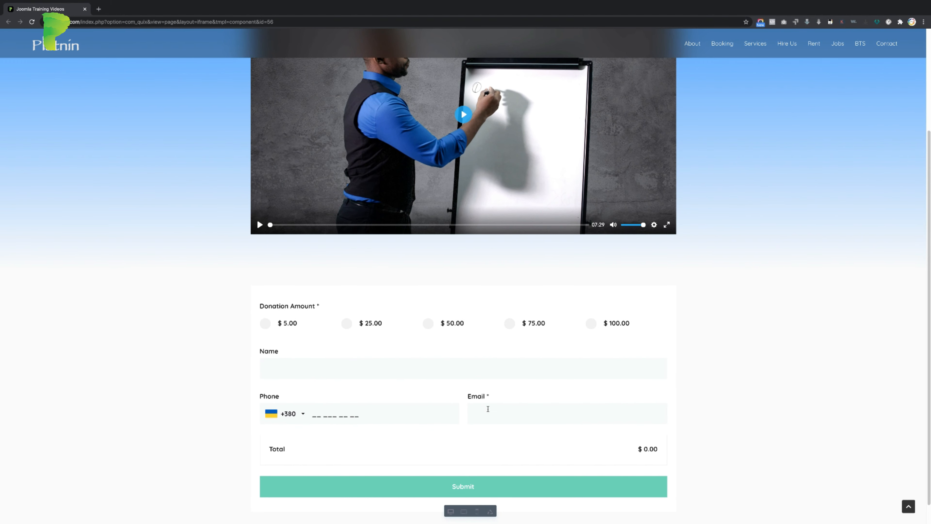
pyautogui.scroll(-1, 541, 441)
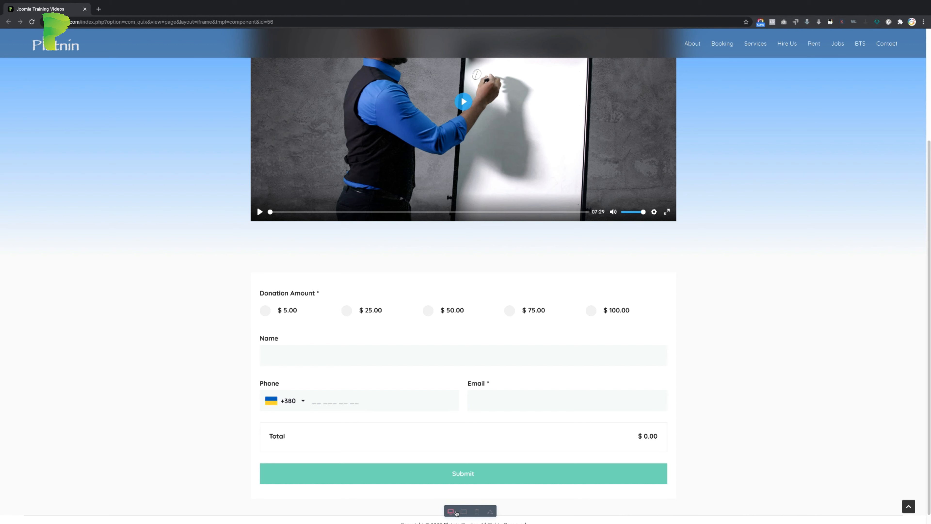
pyautogui.click(463, 511)
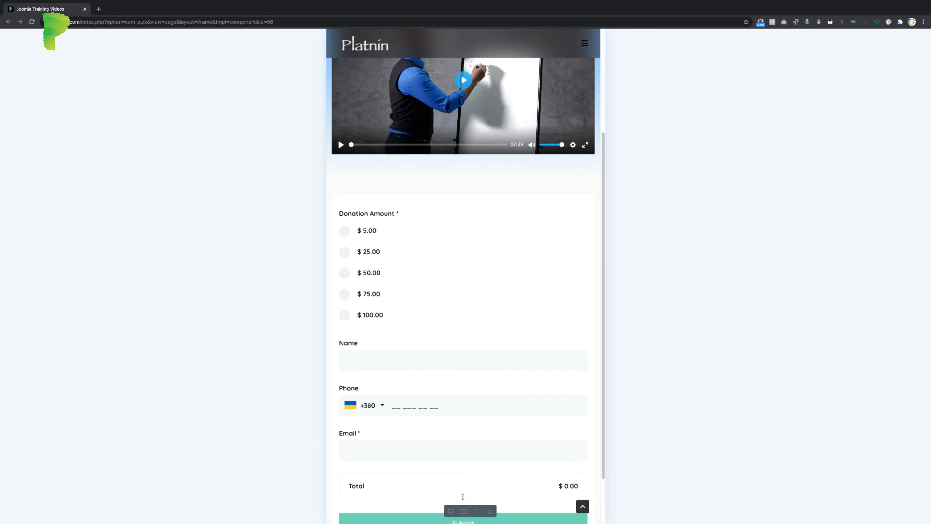
pyautogui.scroll(5, 480, 380)
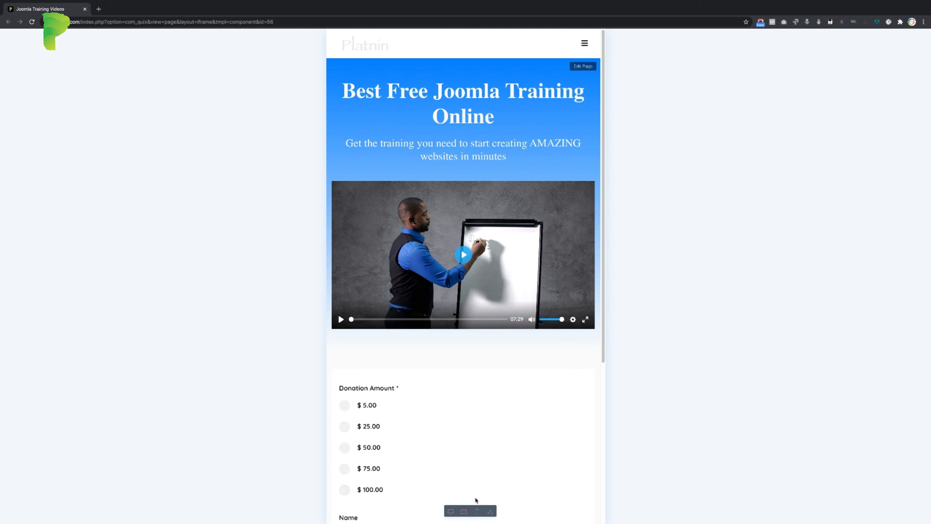
pyautogui.click(476, 511)
pyautogui.scroll(-1, 481, 391)
pyautogui.scroll(-3, 480, 393)
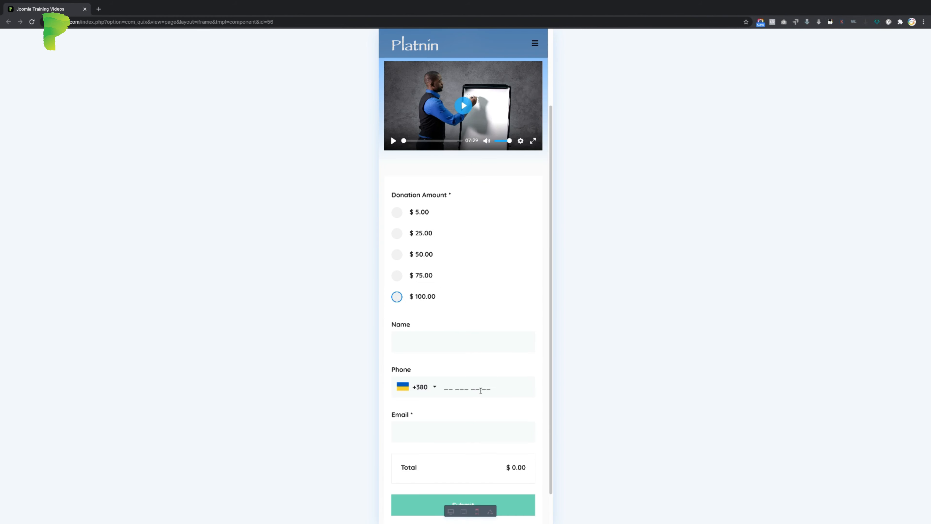
pyautogui.click(451, 512)
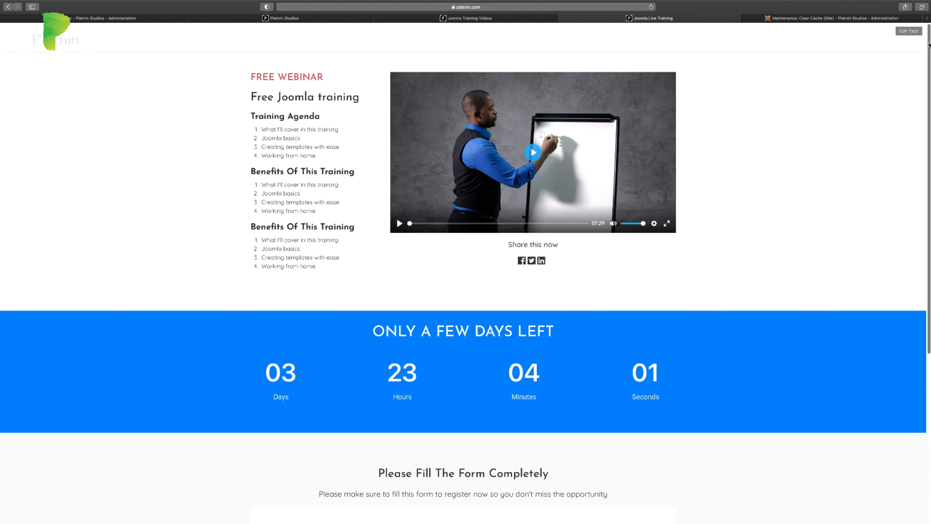
# Step: Compare the Joomla Live Training page's countdown and registration form with the video and donation form on the Joomla Training Videos preview
pyautogui.scroll(-5, 929, 44)
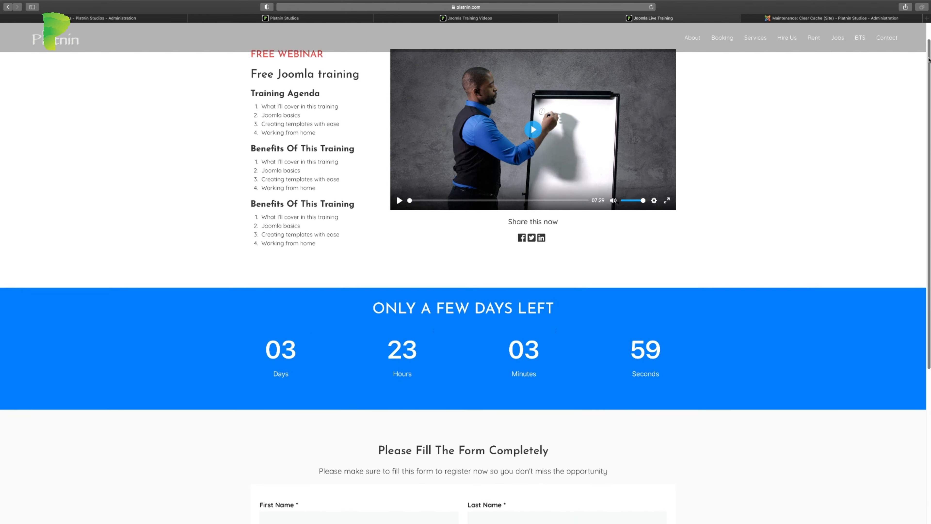
pyautogui.scroll(-10, 465, 273)
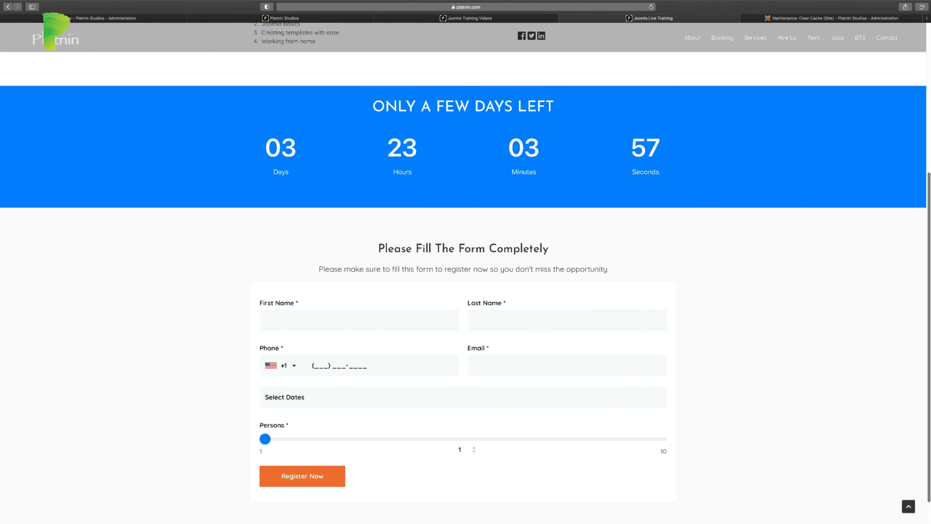
pyautogui.scroll(4, 466, 273)
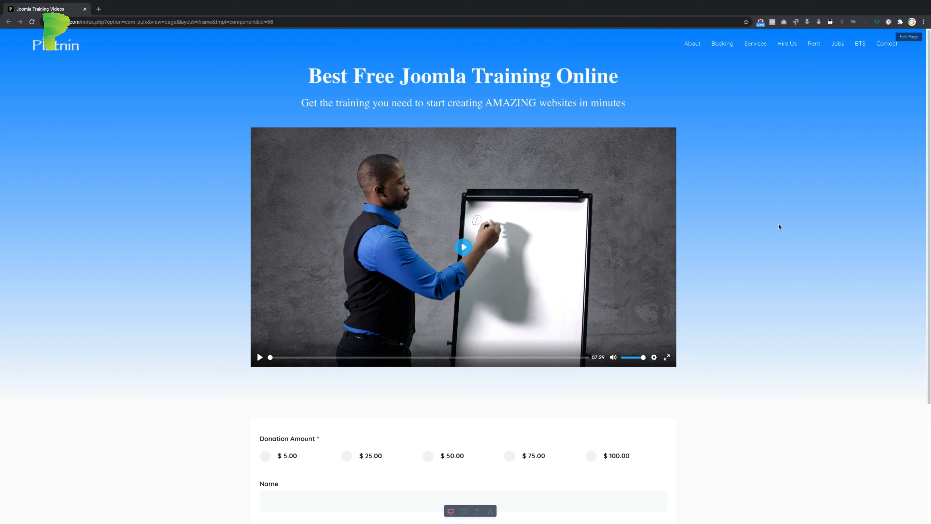
pyautogui.scroll(-1, 734, 239)
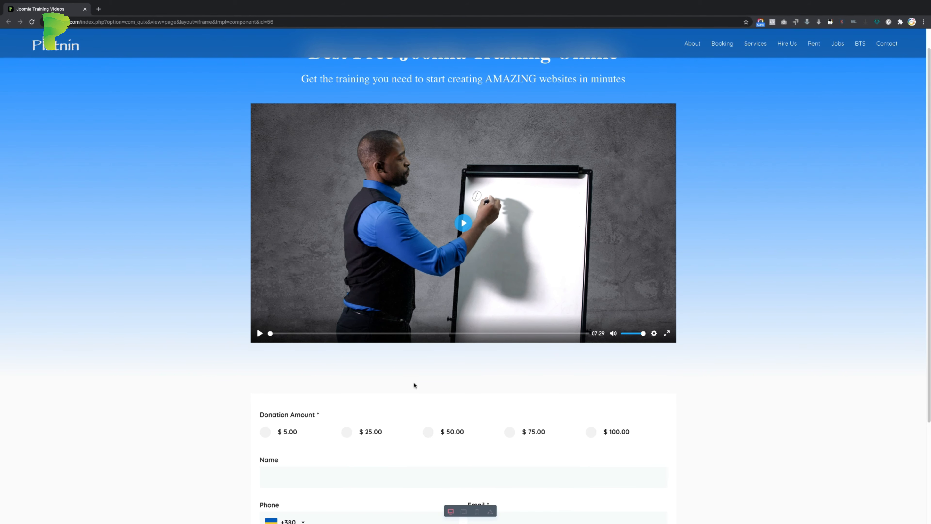
pyautogui.scroll(-1, 289, 420)
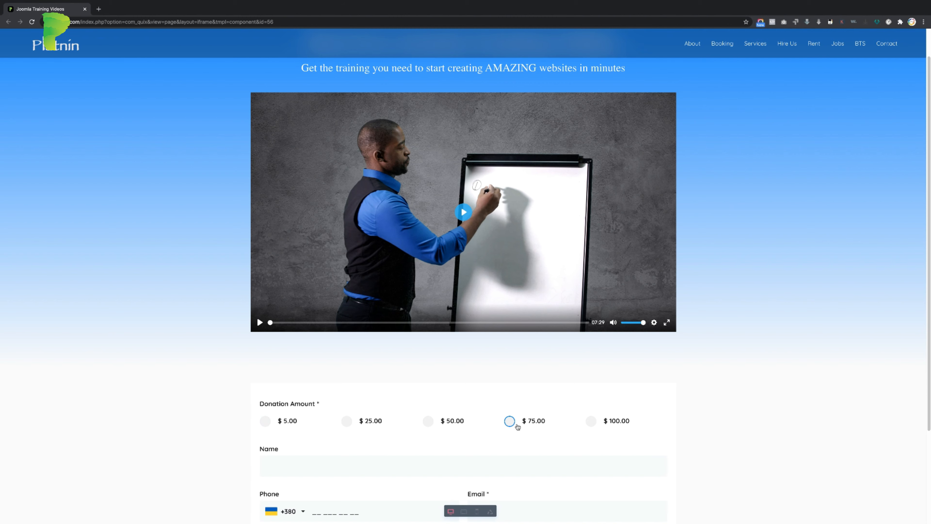
pyautogui.scroll(-3, 569, 424)
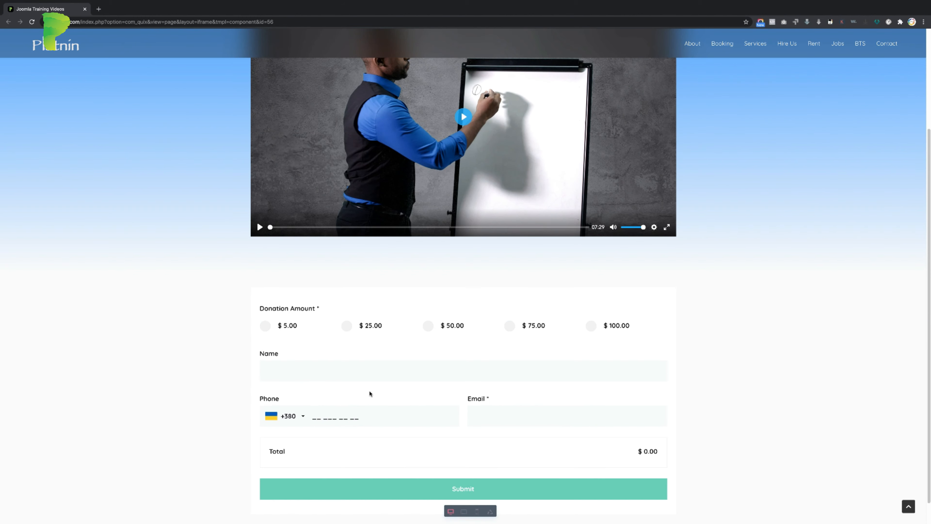